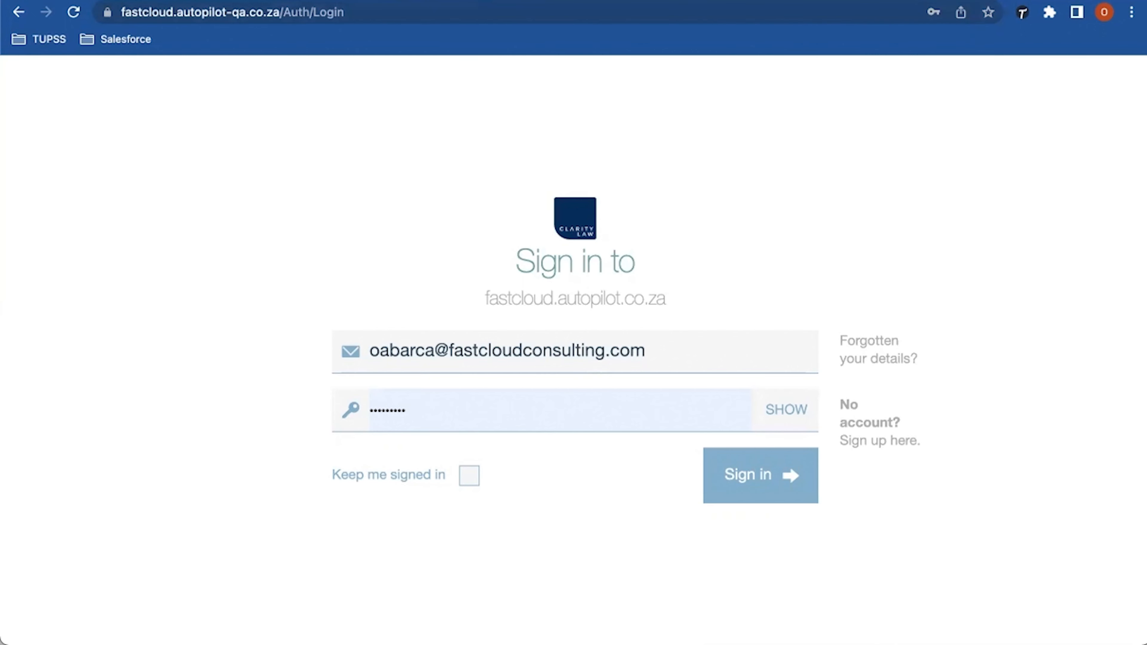
# Step: Sign in with the saved login details and open the Setup Processes page listing 28 processes
pyautogui.click(644, 350)
pyautogui.press('Escape')
pyautogui.press('Return')
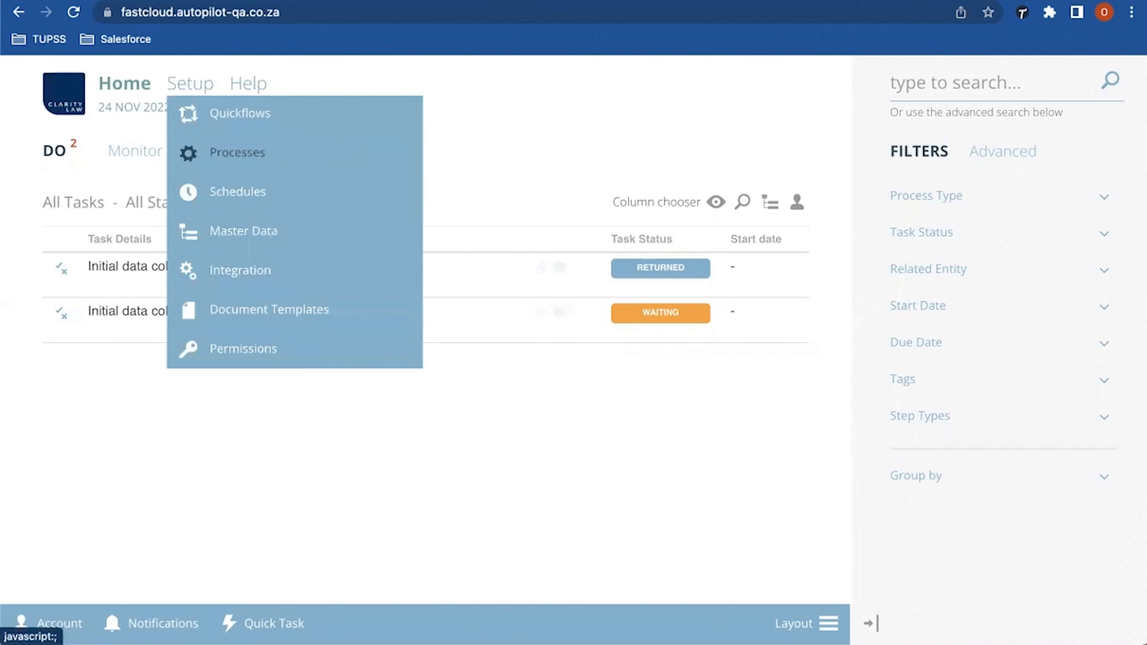
pyautogui.click(237, 152)
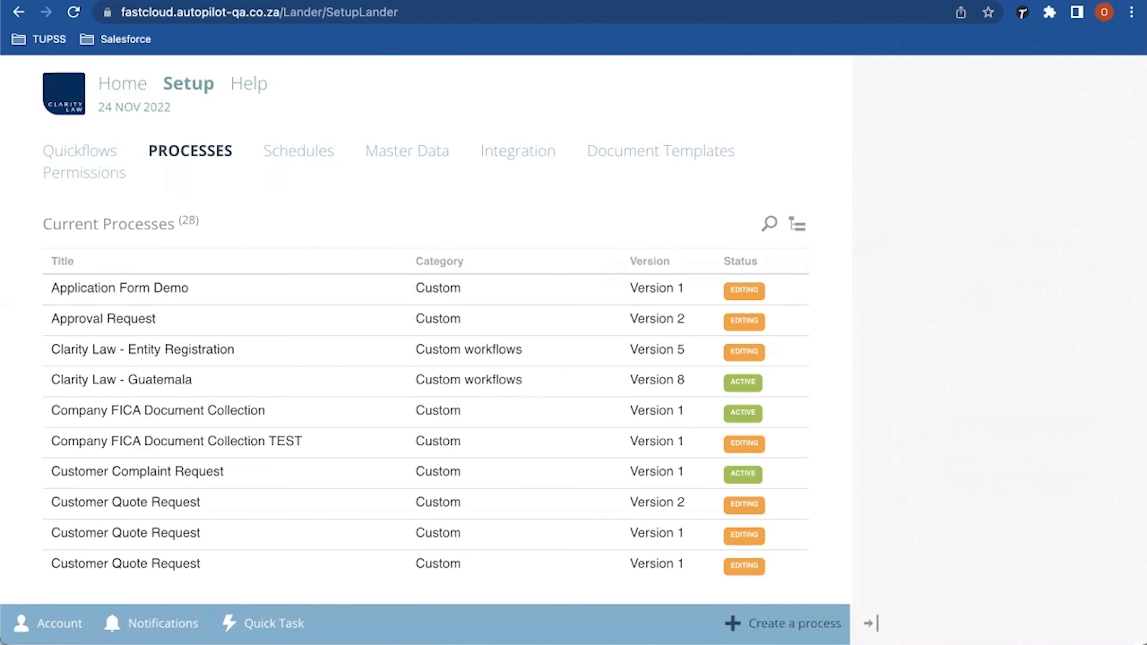
# Step: Create a process from the Employee Workflows template 'New Employee Onboarding Request'
pyautogui.click(783, 623)
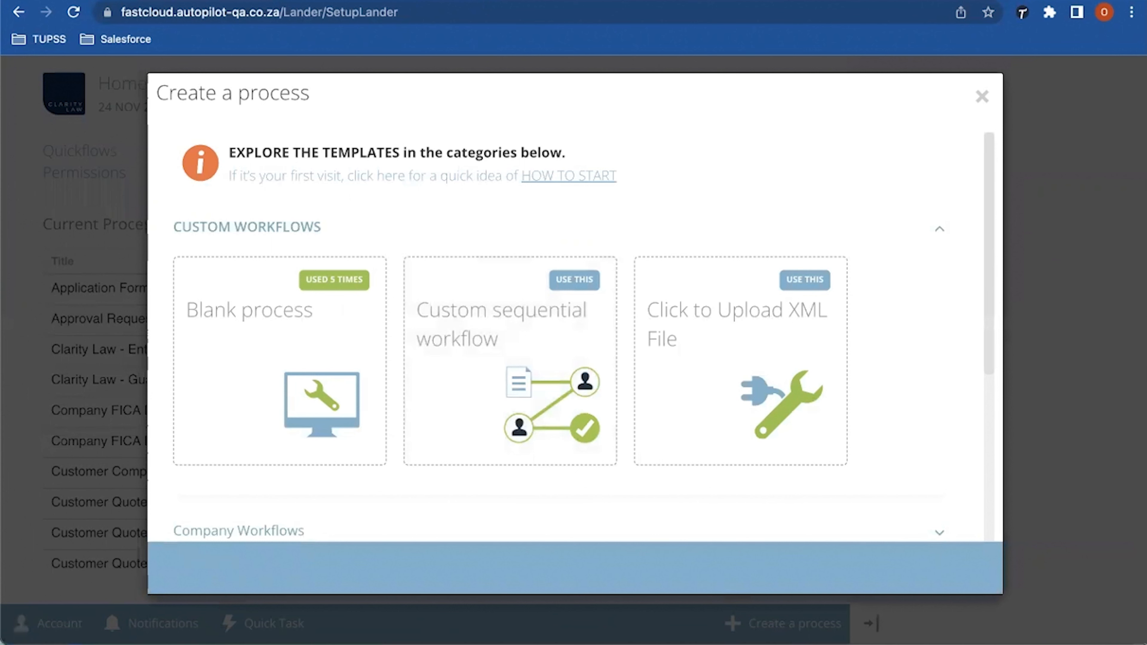
pyautogui.scroll(-2, 571, 324)
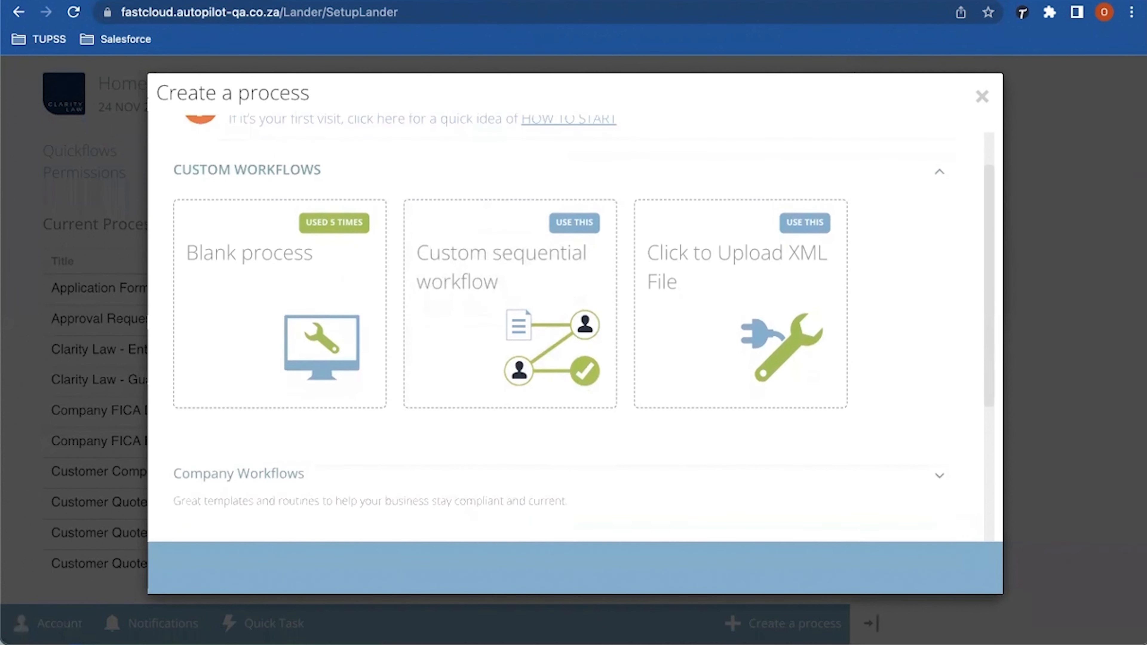
pyautogui.scroll(-1, 583, 326)
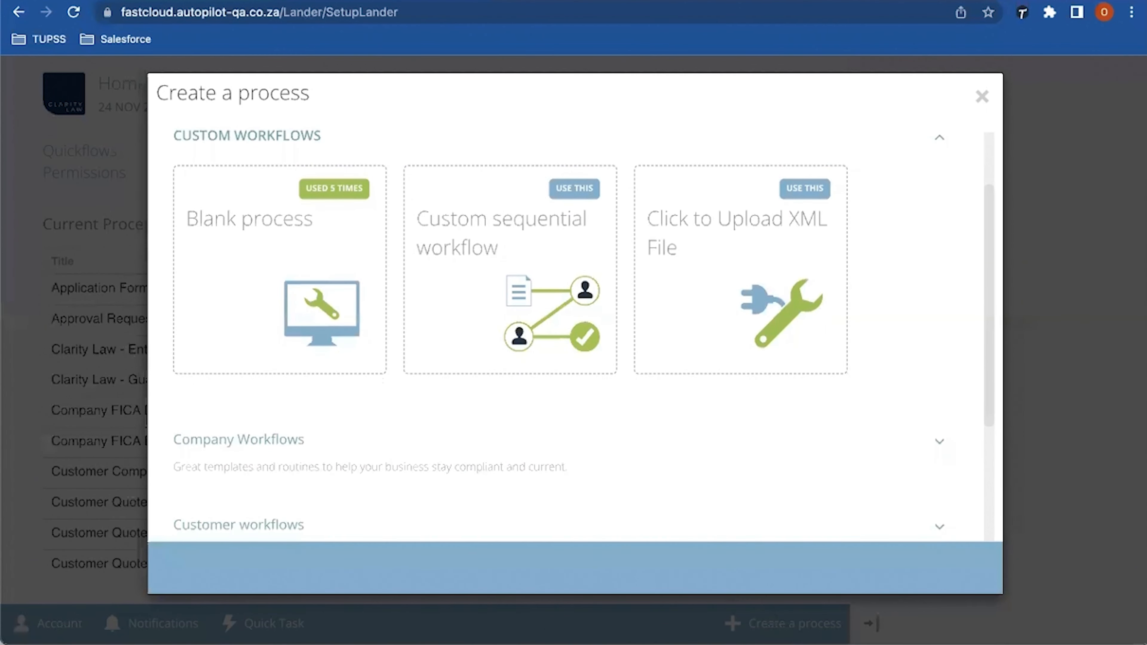
pyautogui.scroll(-4, 584, 326)
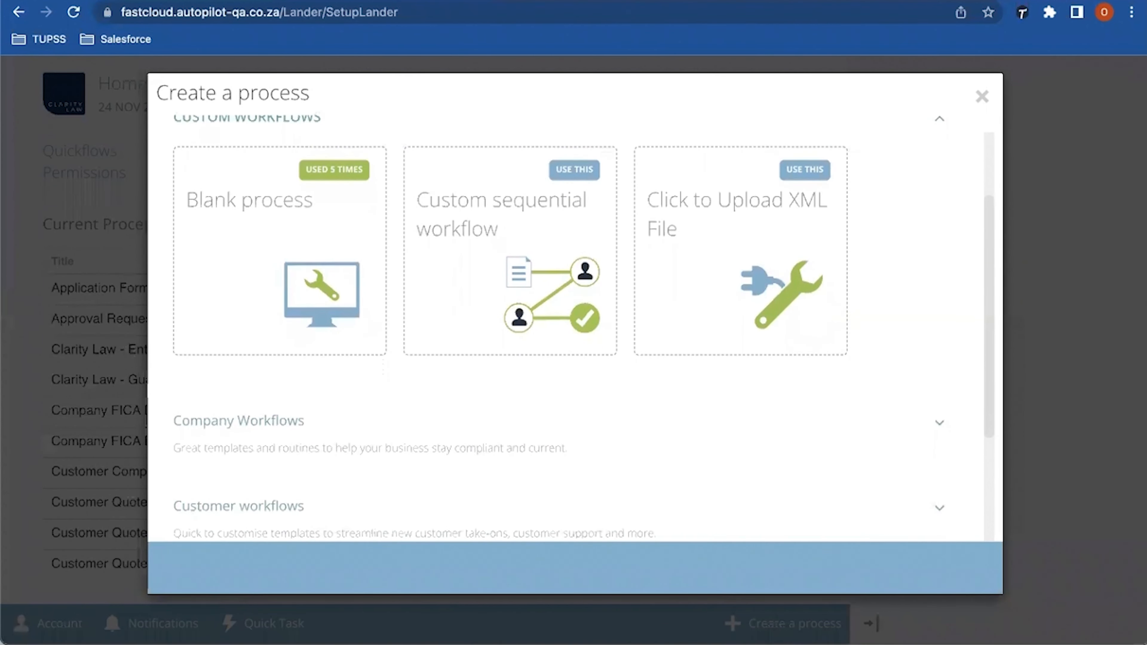
pyautogui.scroll(-4, 583, 327)
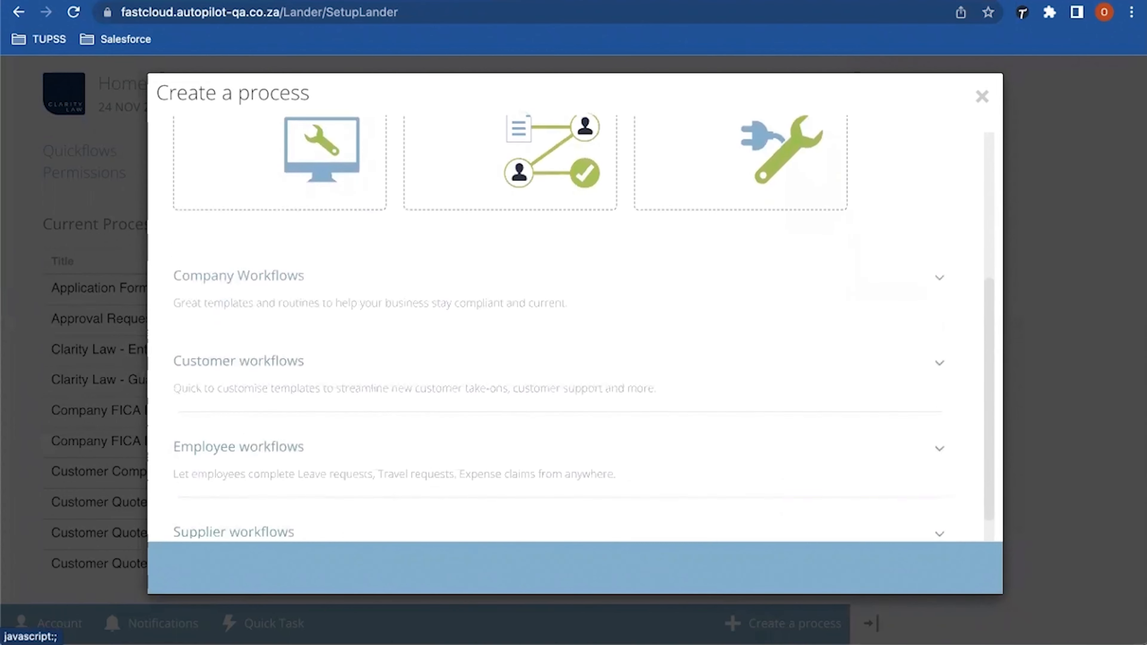
pyautogui.click(511, 386)
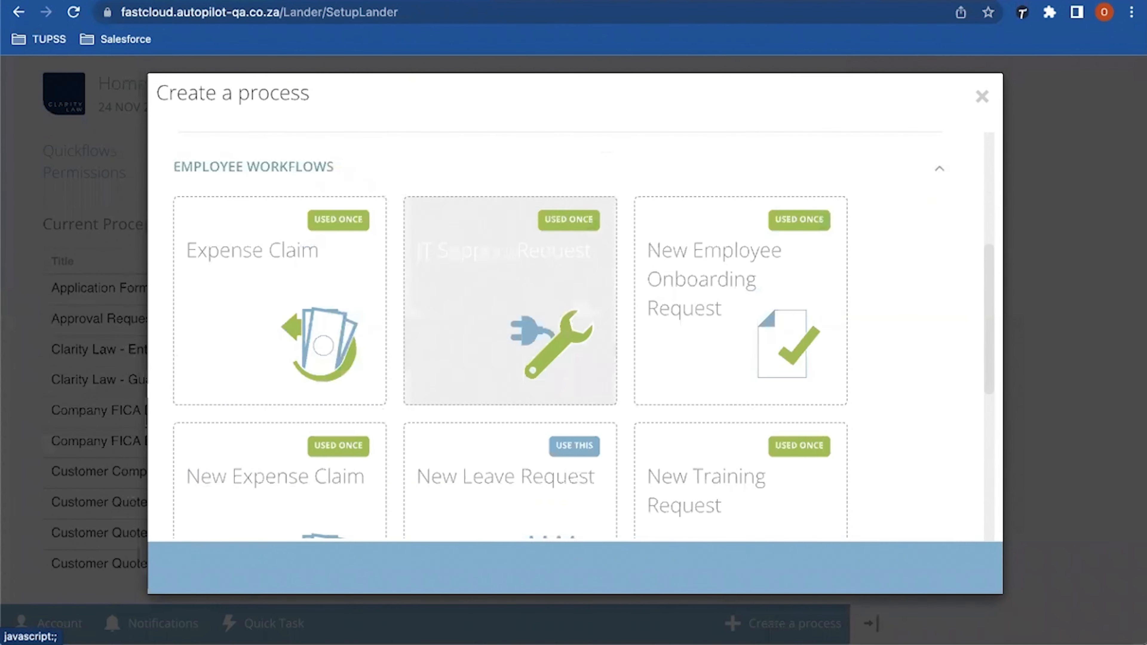
pyautogui.scroll(-4, 510, 387)
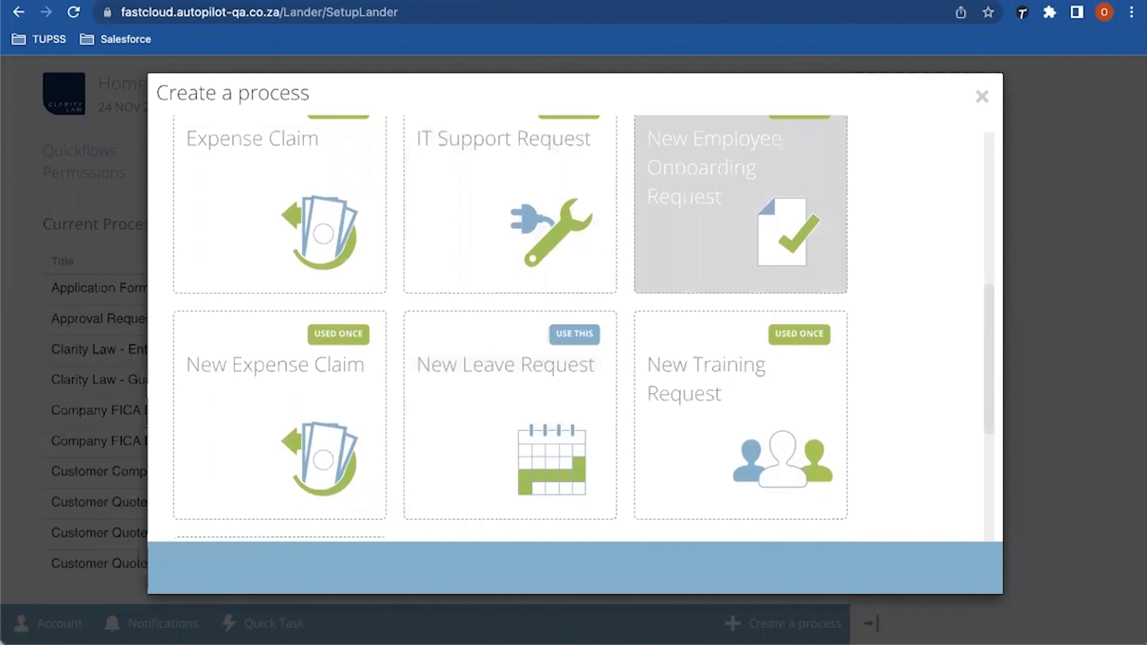
pyautogui.scroll(1, 741, 213)
pyautogui.scroll(1, 741, 212)
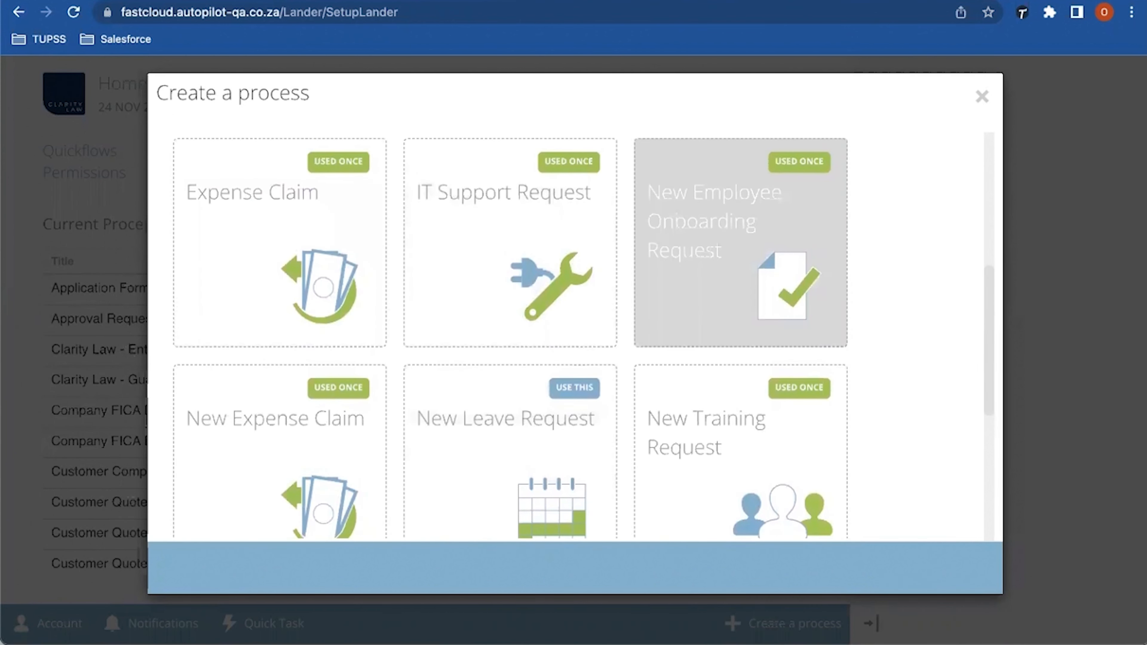
pyautogui.click(740, 213)
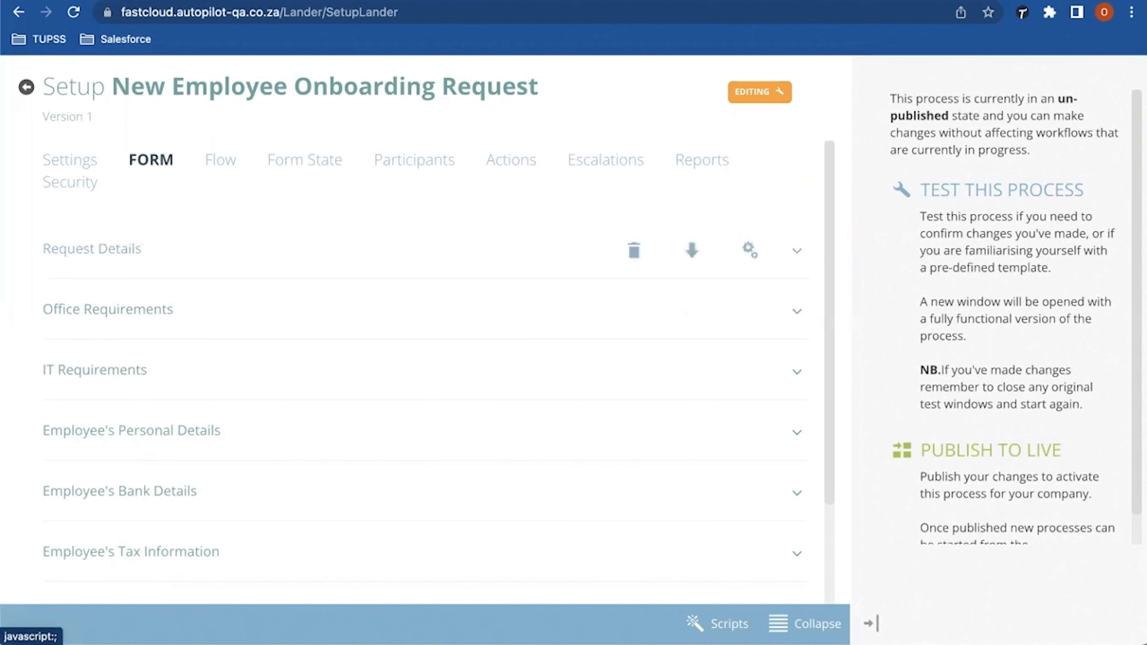
# Step: Expand and collapse the Request Details form section, then switch to the Flow view
pyautogui.click(92, 248)
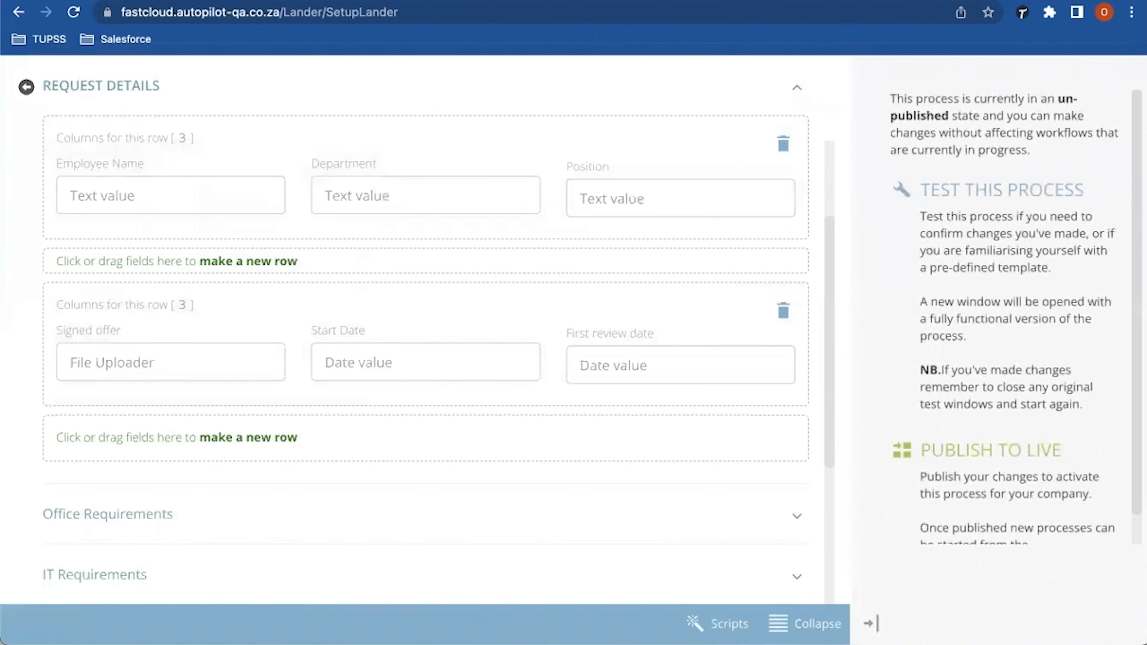
pyautogui.scroll(3, 426, 330)
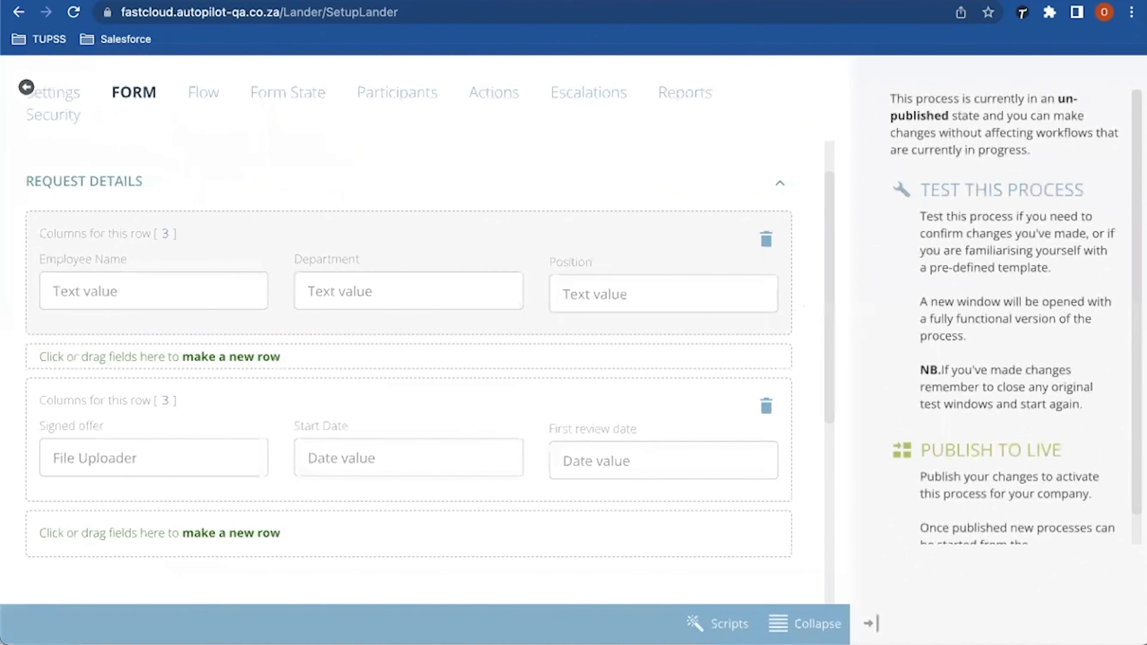
pyautogui.click(101, 192)
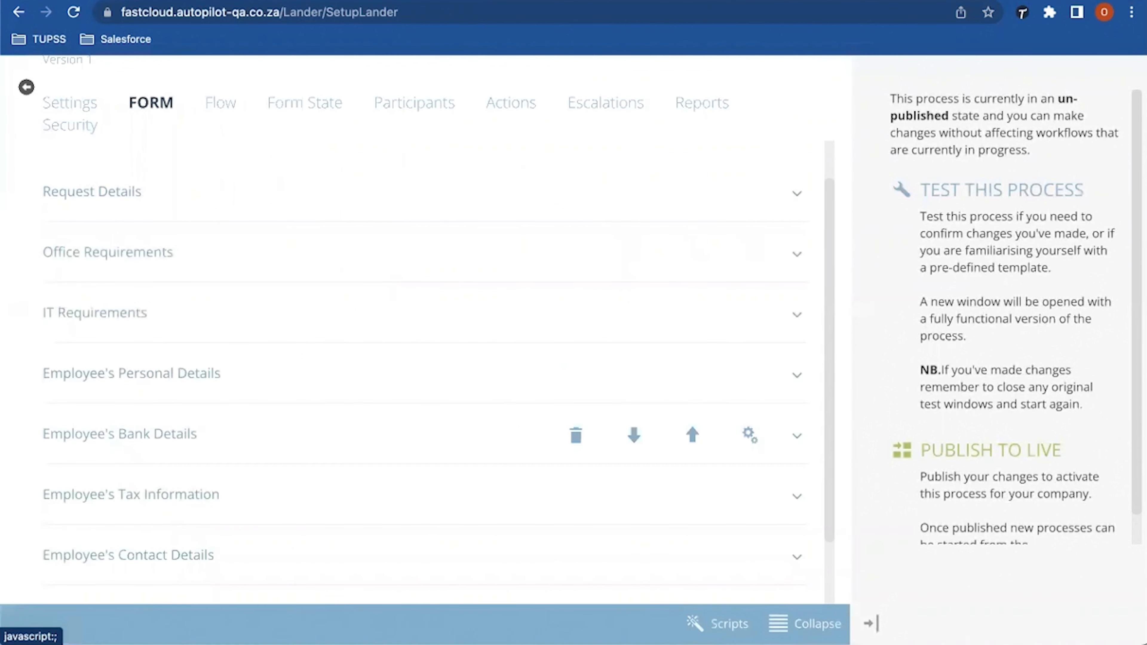
pyautogui.scroll(-1, 425, 329)
pyautogui.scroll(1, 425, 329)
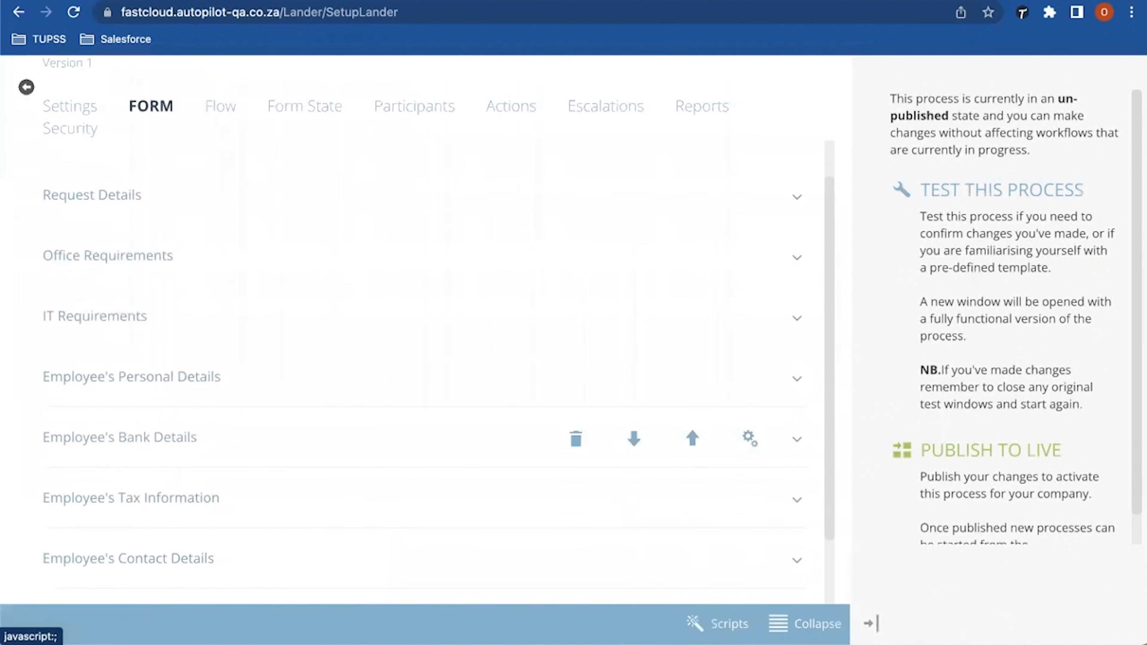
pyautogui.scroll(2, 426, 434)
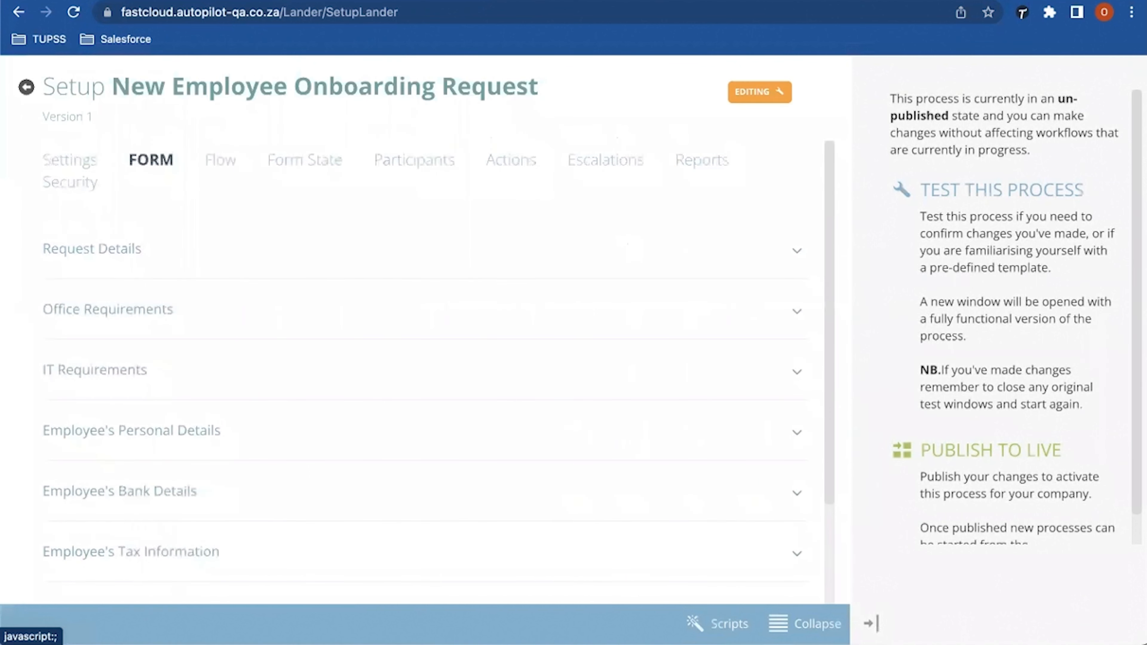
pyautogui.click(220, 160)
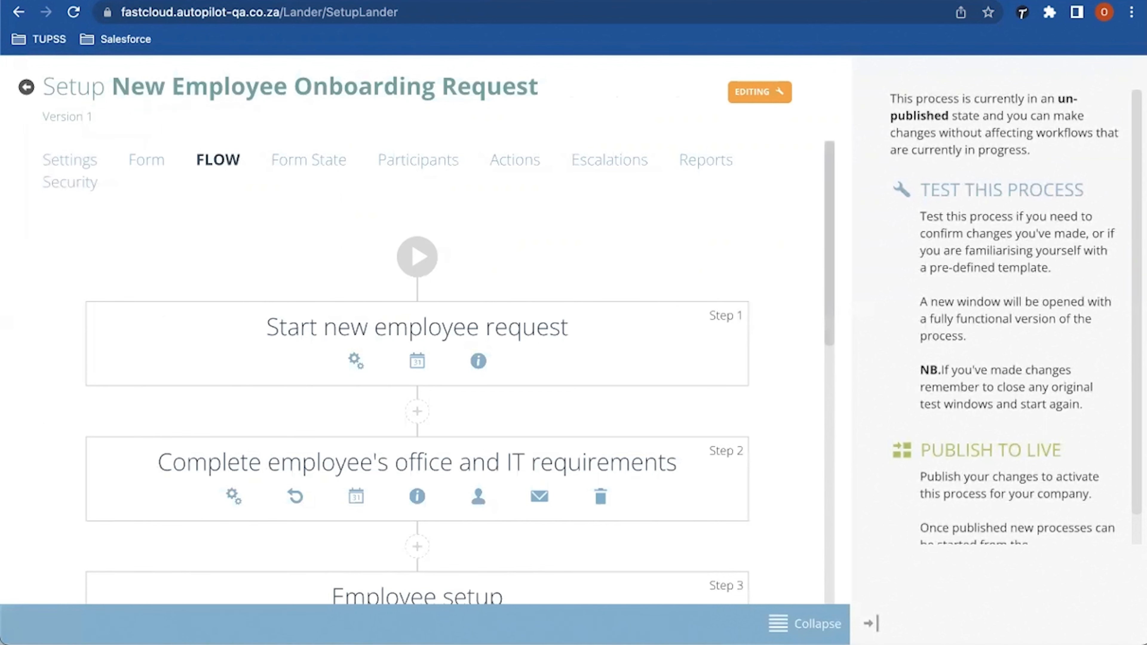
pyautogui.scroll(-2, 438, 335)
pyautogui.scroll(-3, 438, 334)
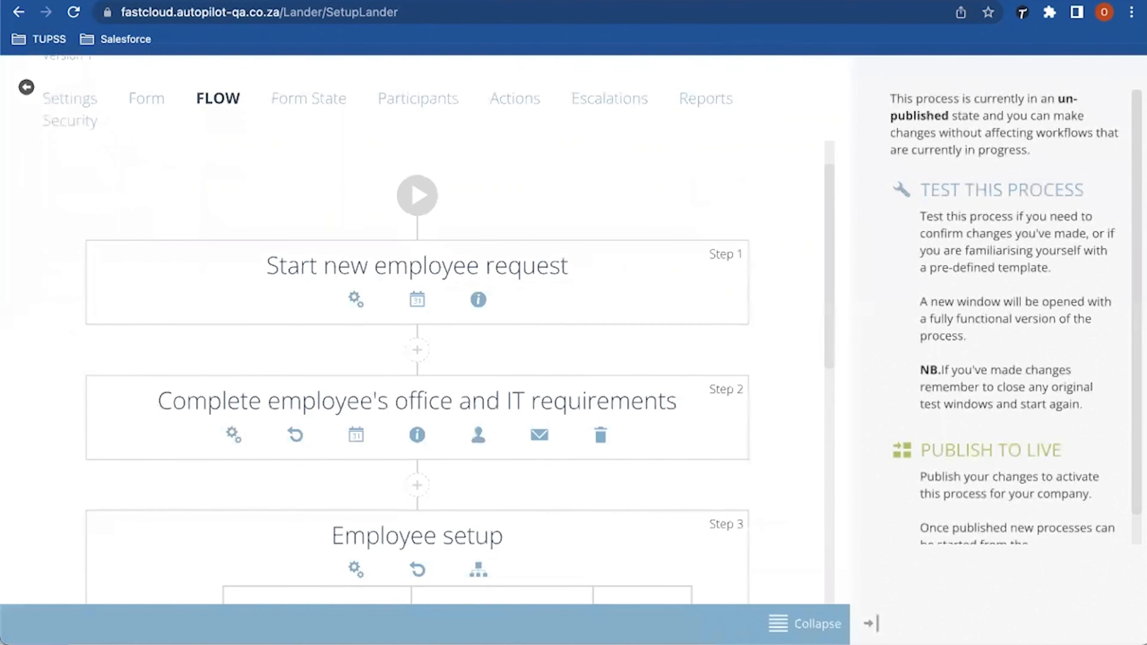
pyautogui.scroll(-6, 437, 335)
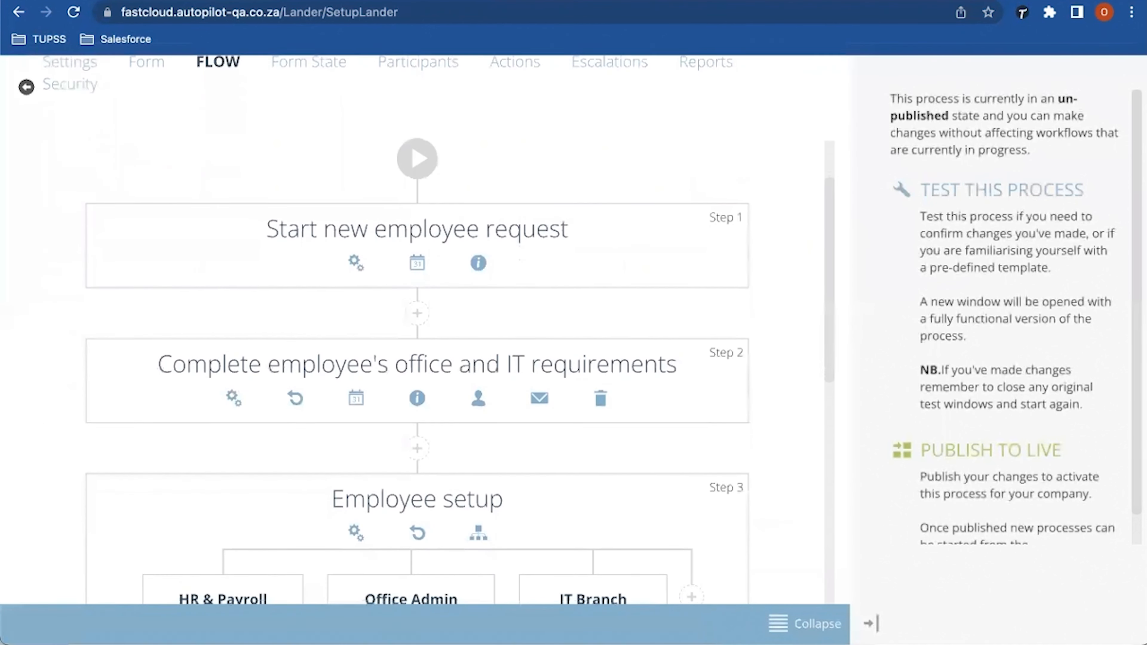
pyautogui.scroll(-15, 438, 334)
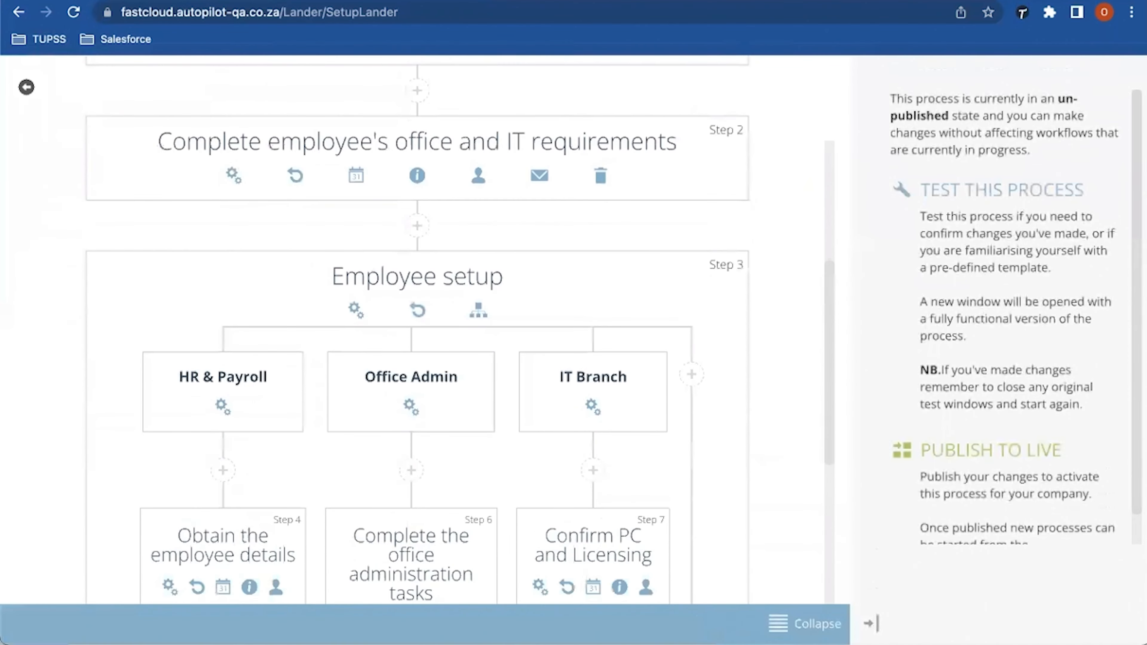
pyautogui.scroll(-4, 438, 334)
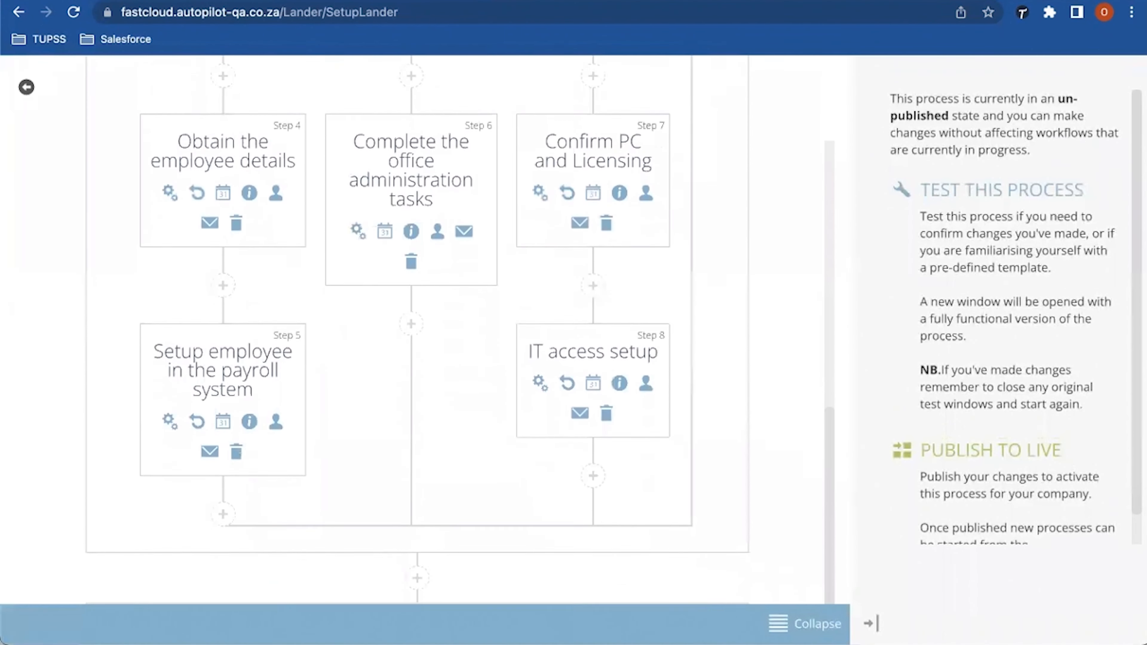
pyautogui.scroll(-4, 438, 334)
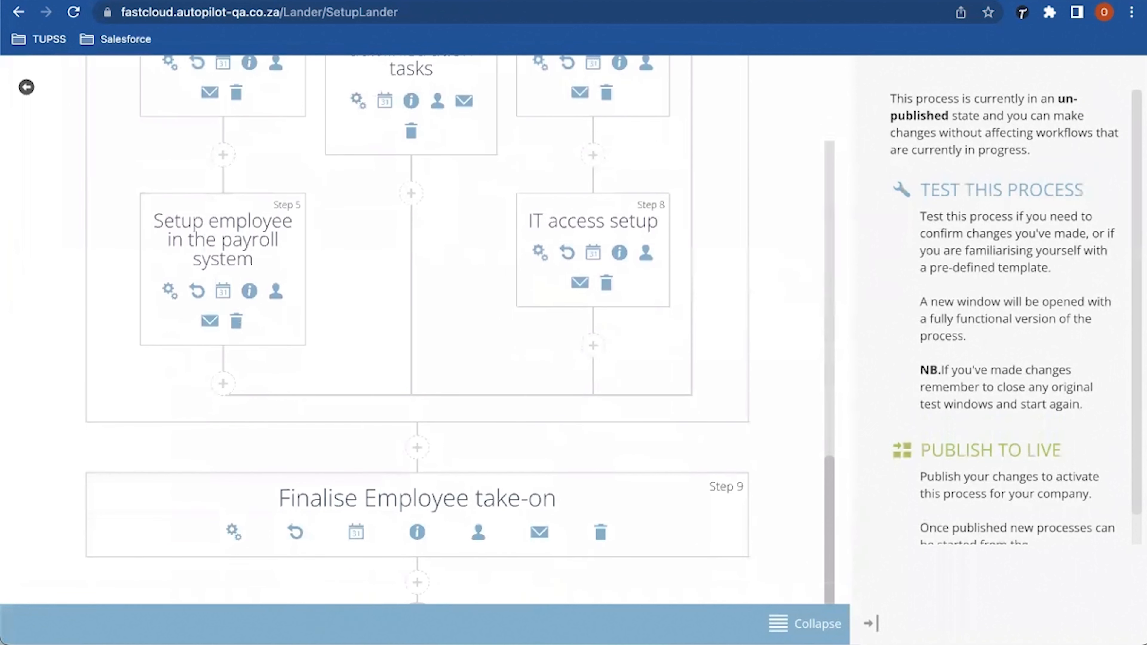
pyautogui.scroll(8, 438, 334)
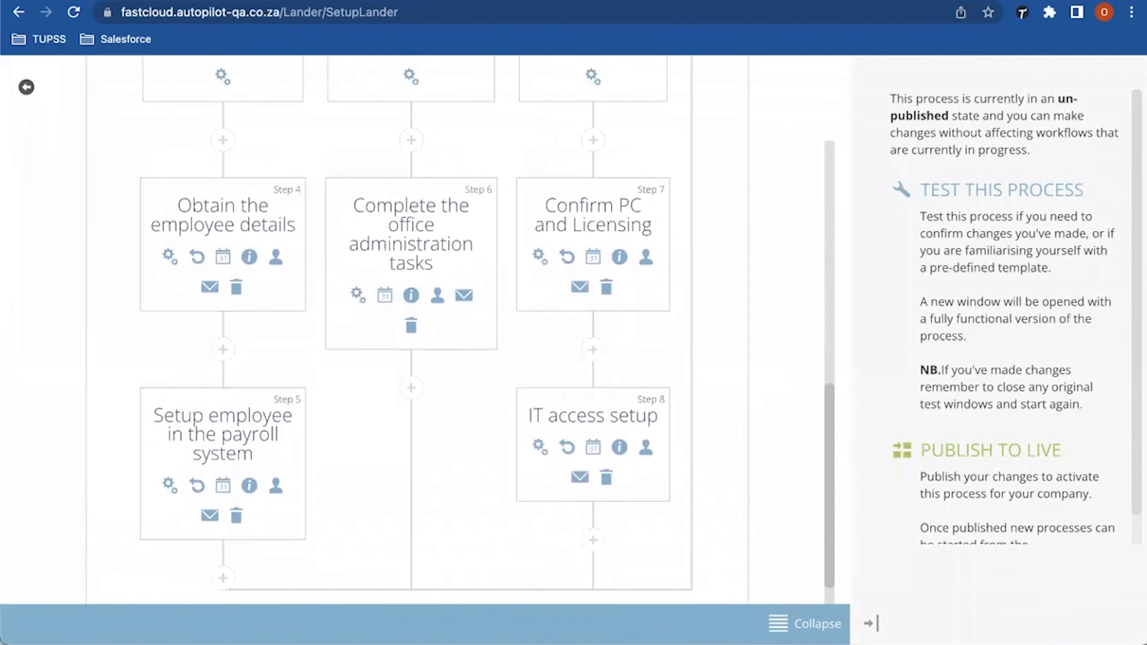
pyautogui.scroll(10, 438, 335)
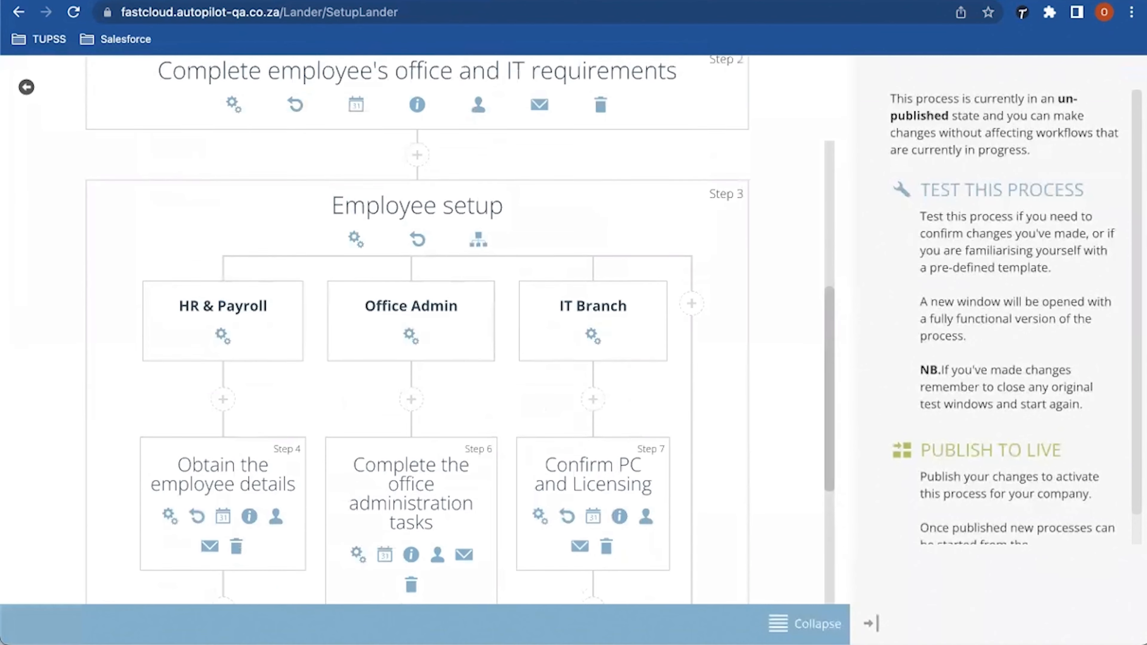
pyautogui.scroll(15, 438, 334)
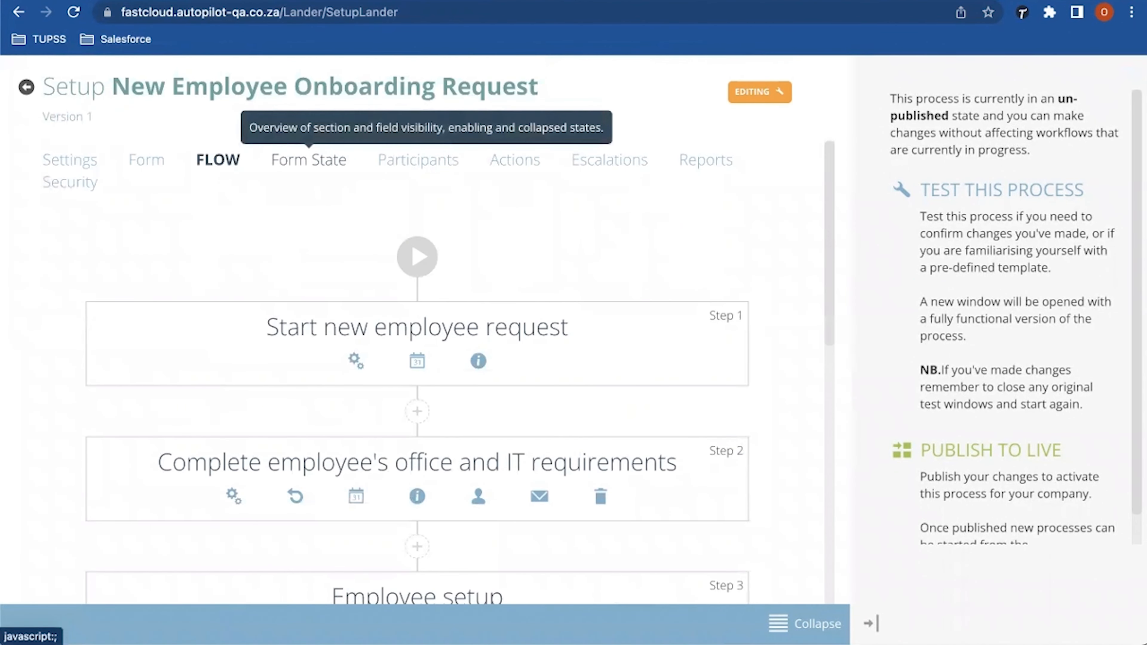
# Step: Check the Form State for Request Details at step 1, then view the Participants list
pyautogui.click(309, 159)
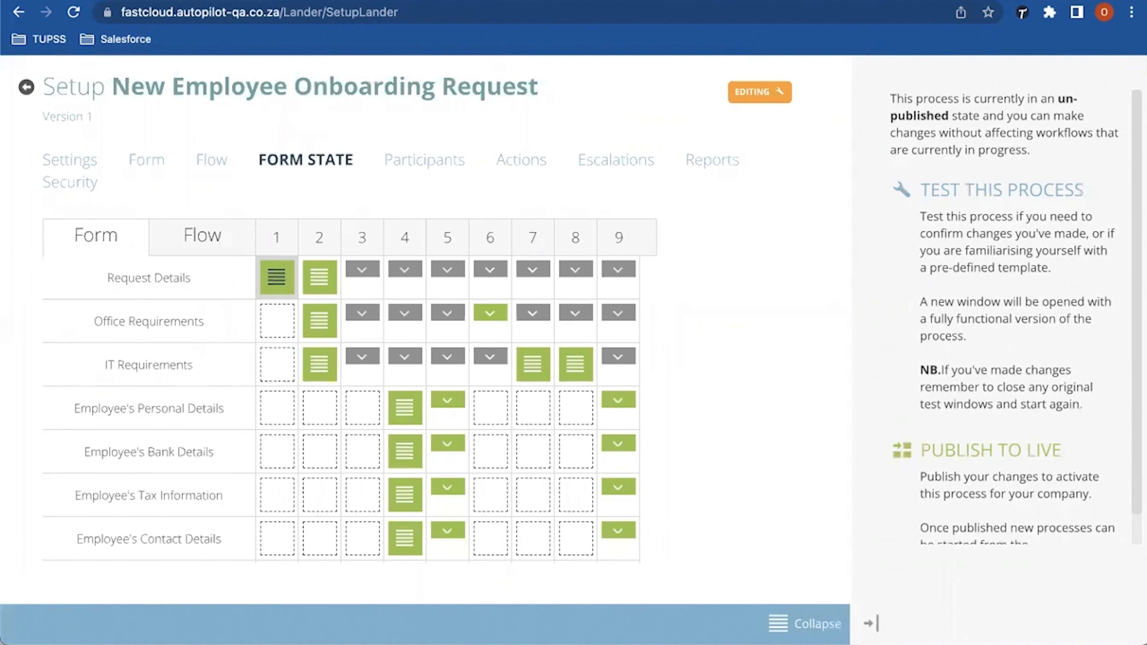
pyautogui.click(276, 277)
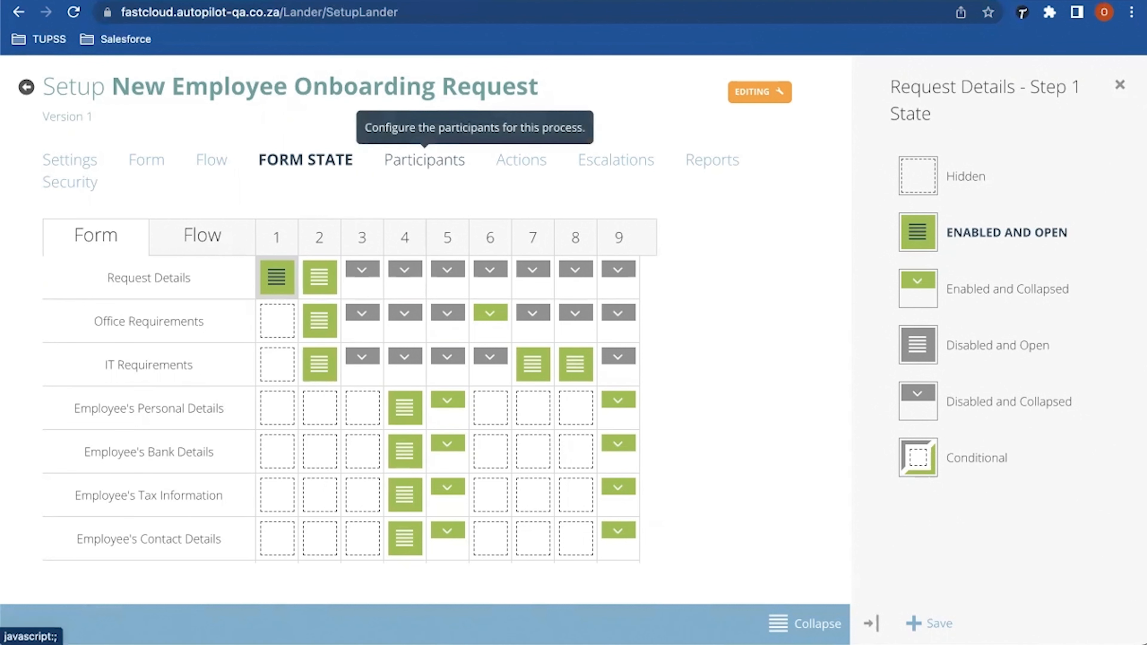
pyautogui.click(424, 159)
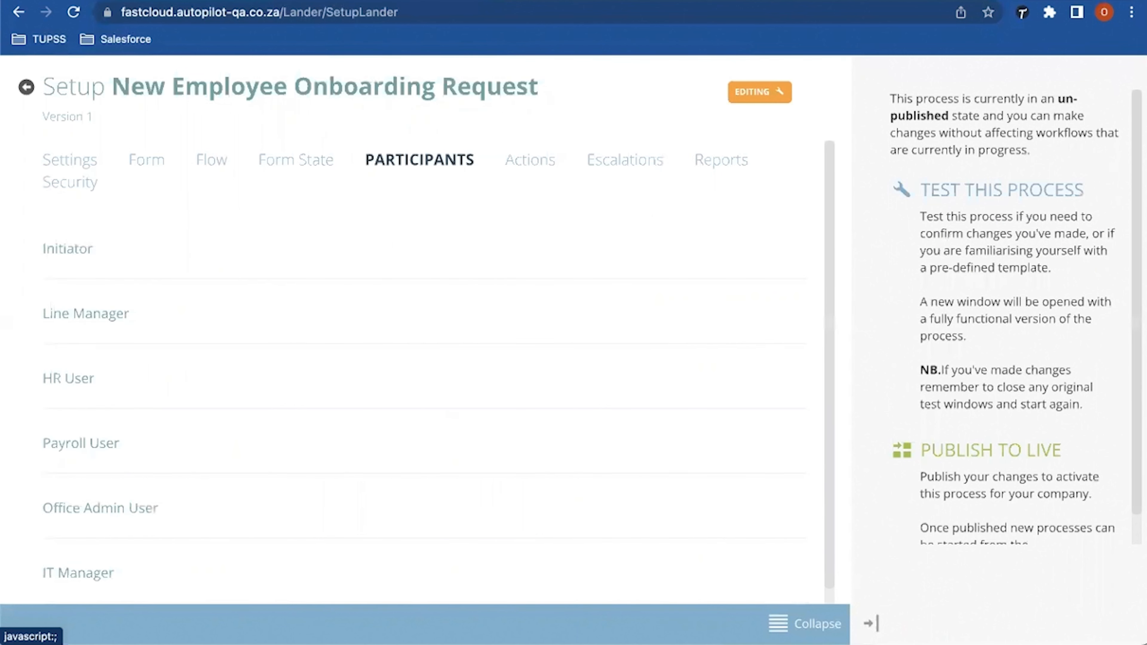
# Step: Return from the participants list to the onboarding process's Form sections
pyautogui.scroll(-3, 438, 329)
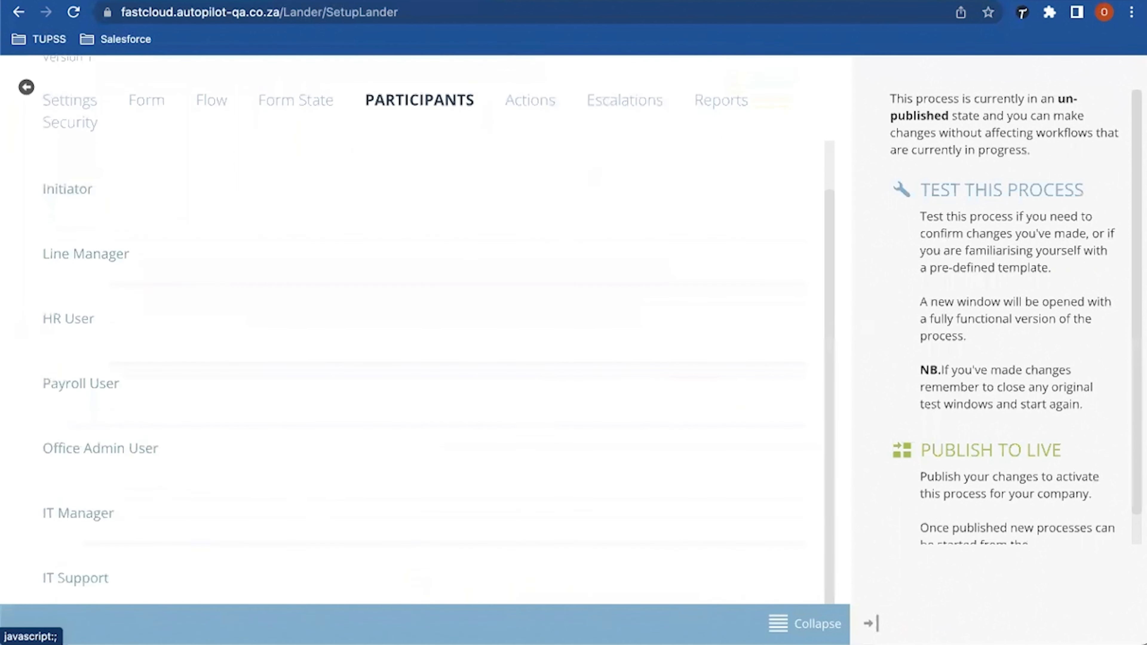
pyautogui.scroll(-3, 438, 330)
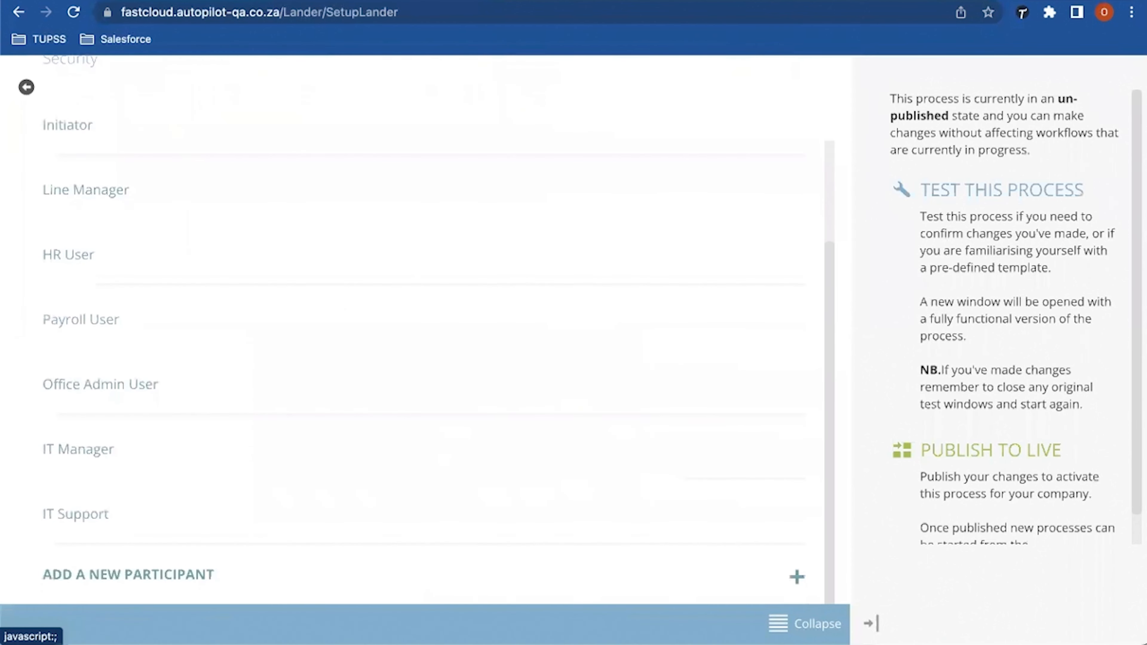
pyautogui.scroll(5, 438, 330)
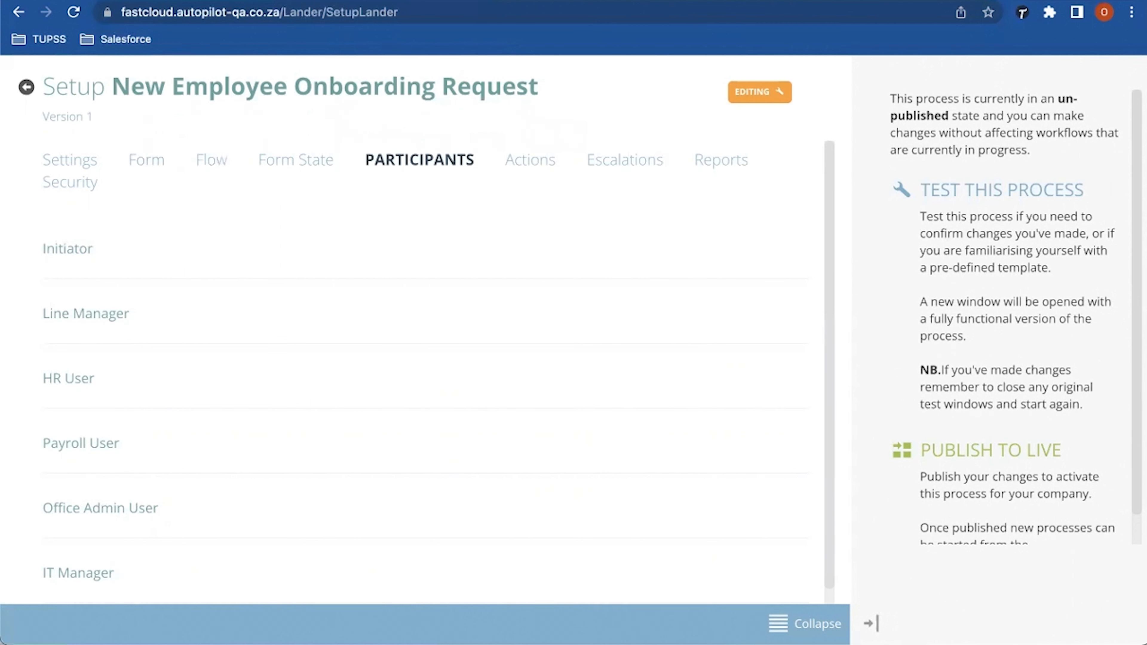
pyautogui.click(146, 160)
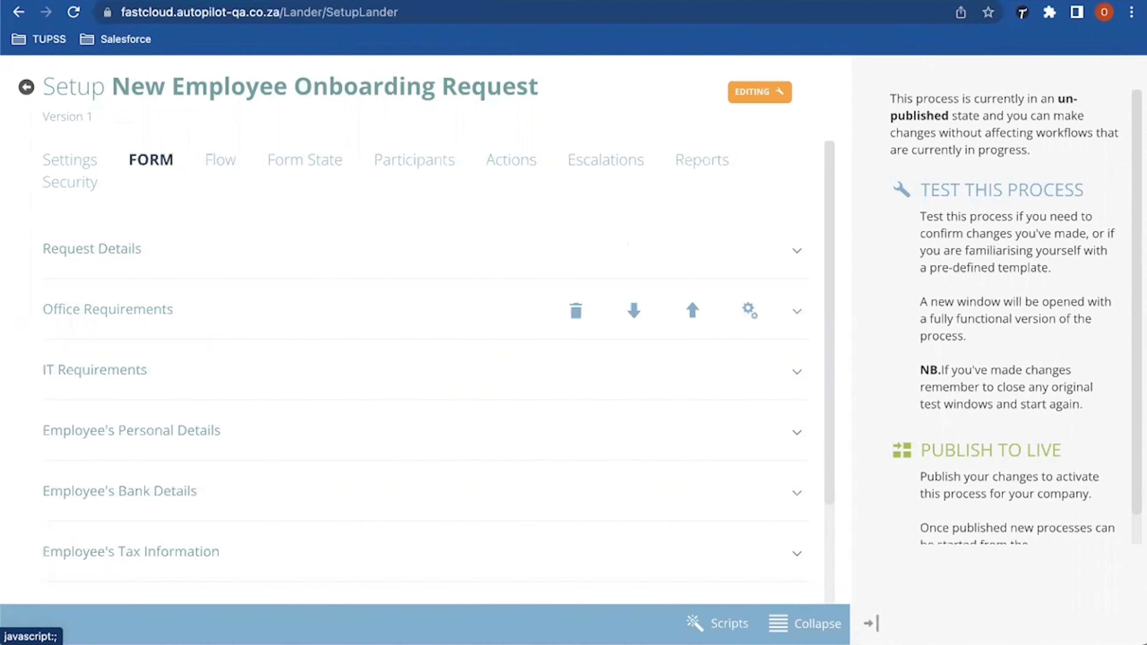
# Step: Expand and collapse the Office Requirements section, then switch to the Flow view
pyautogui.click(107, 309)
pyautogui.scroll(-5, 426, 334)
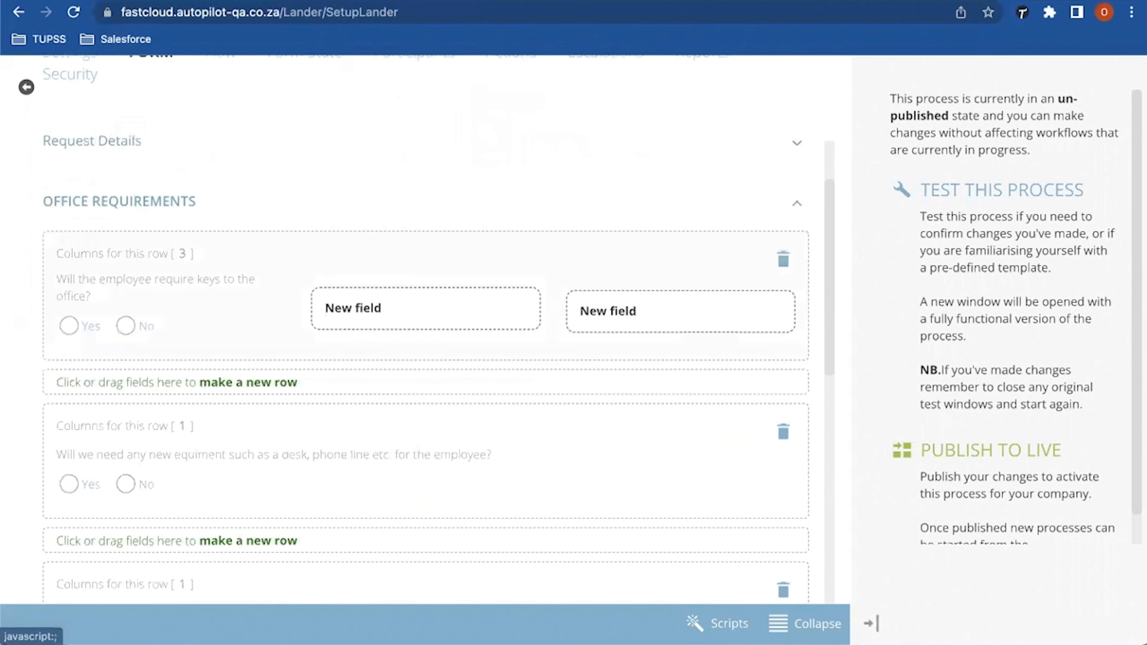
pyautogui.scroll(5, 424, 330)
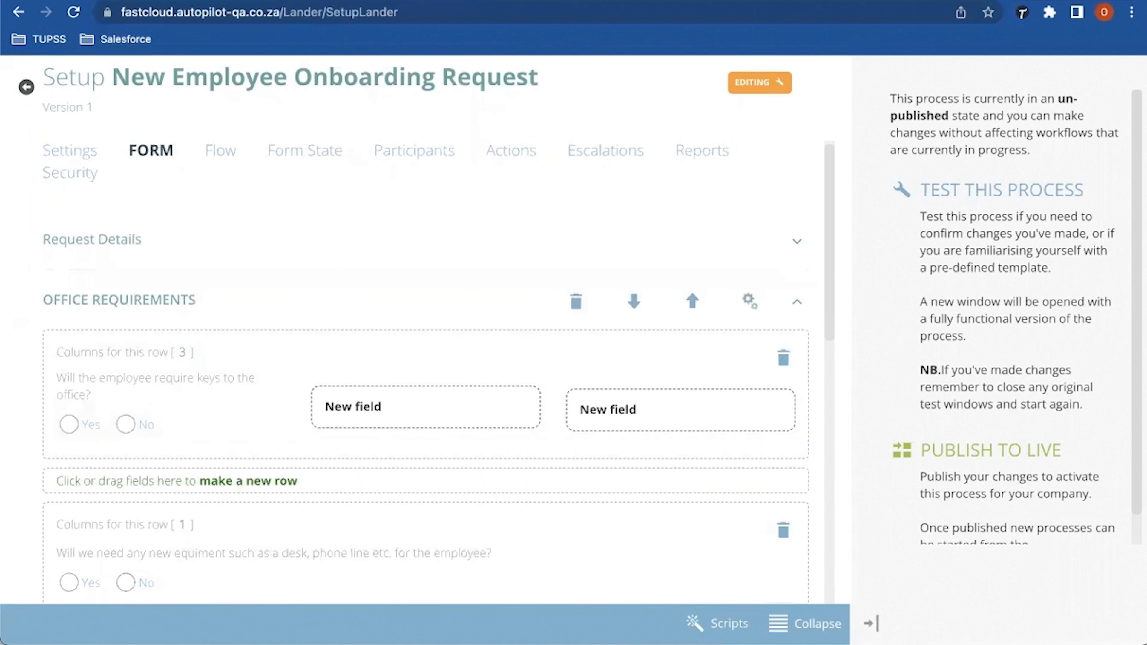
pyautogui.click(797, 301)
pyautogui.click(220, 150)
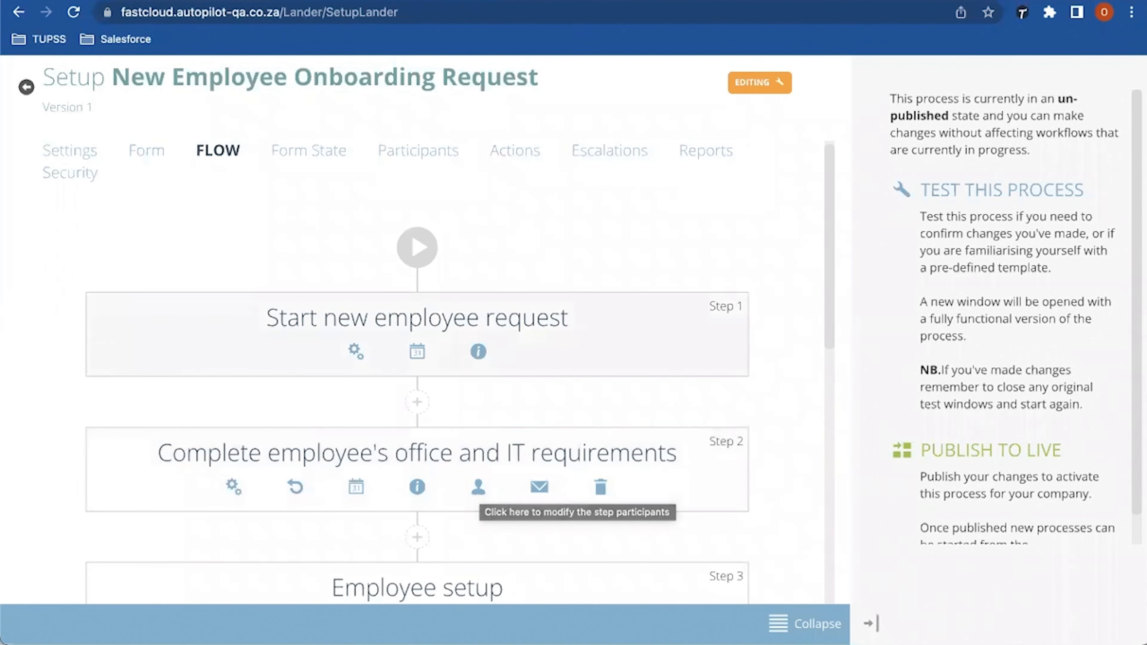
# Step: Show the participant settings for Step 2 of the onboarding flow
pyautogui.scroll(-1, 438, 329)
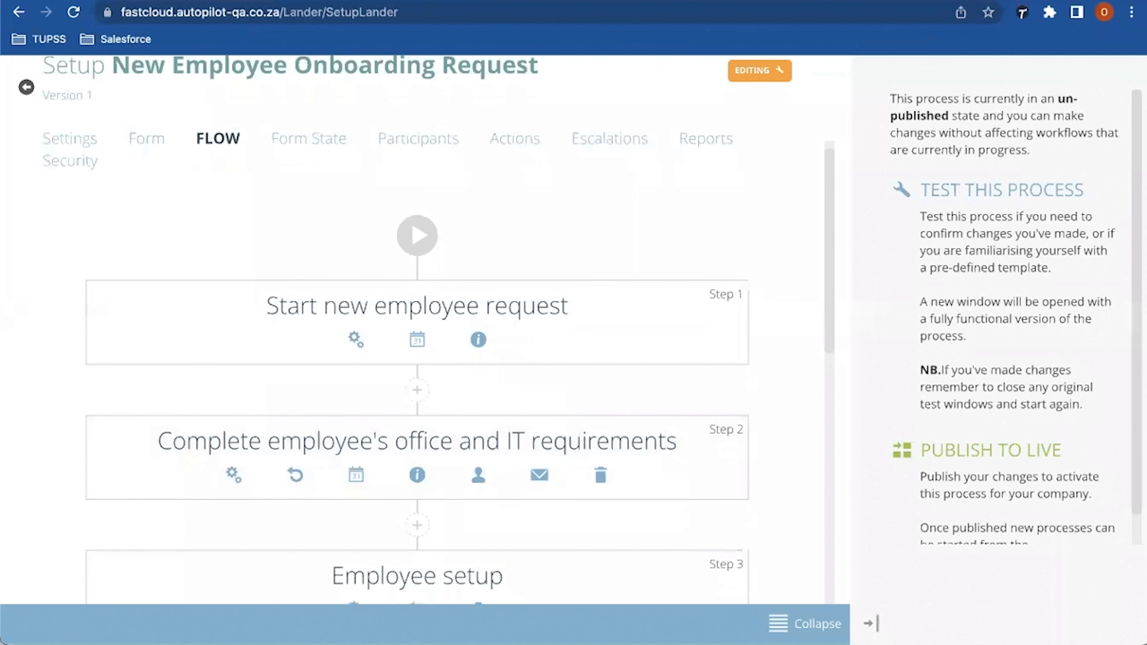
pyautogui.scroll(-1, 437, 330)
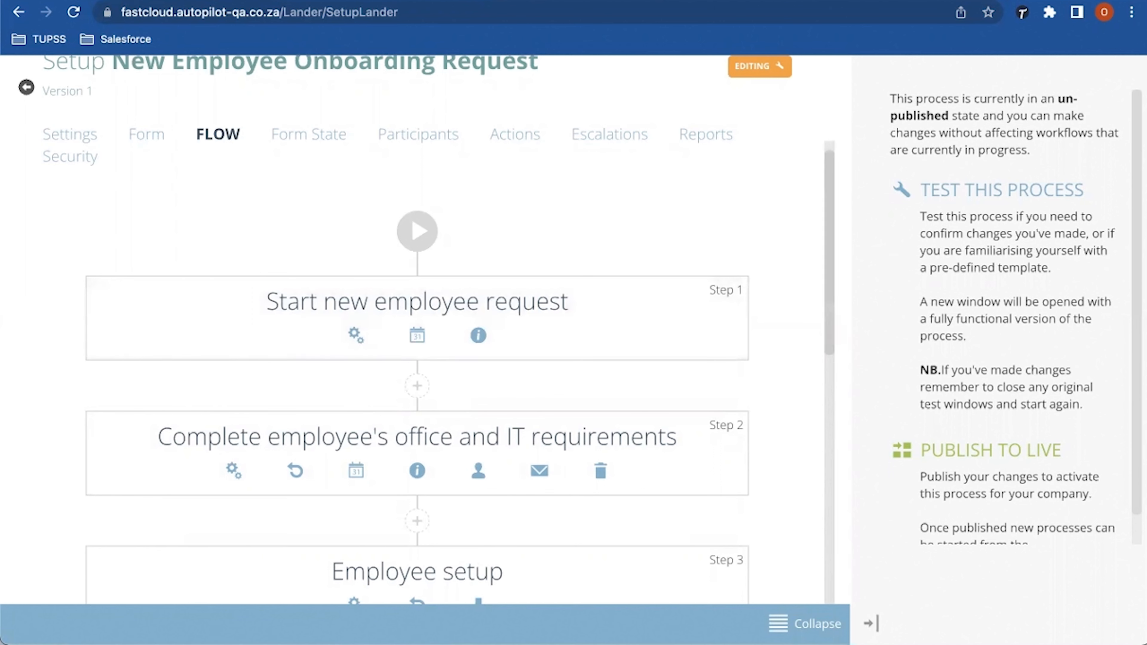
pyautogui.scroll(-4, 415, 329)
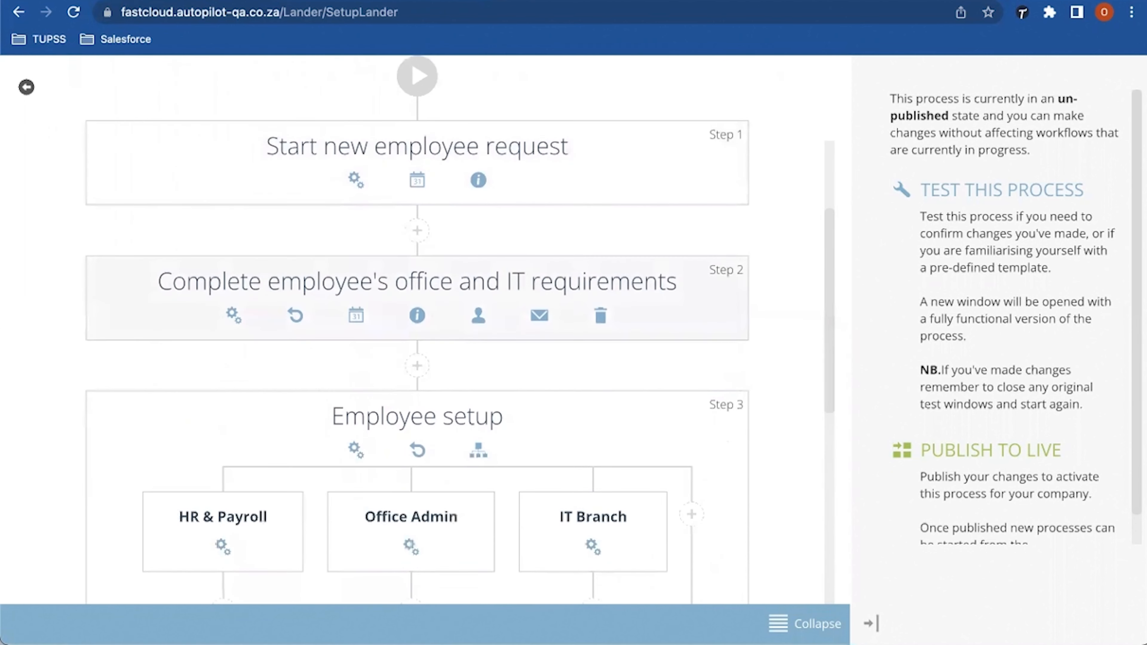
pyautogui.click(478, 315)
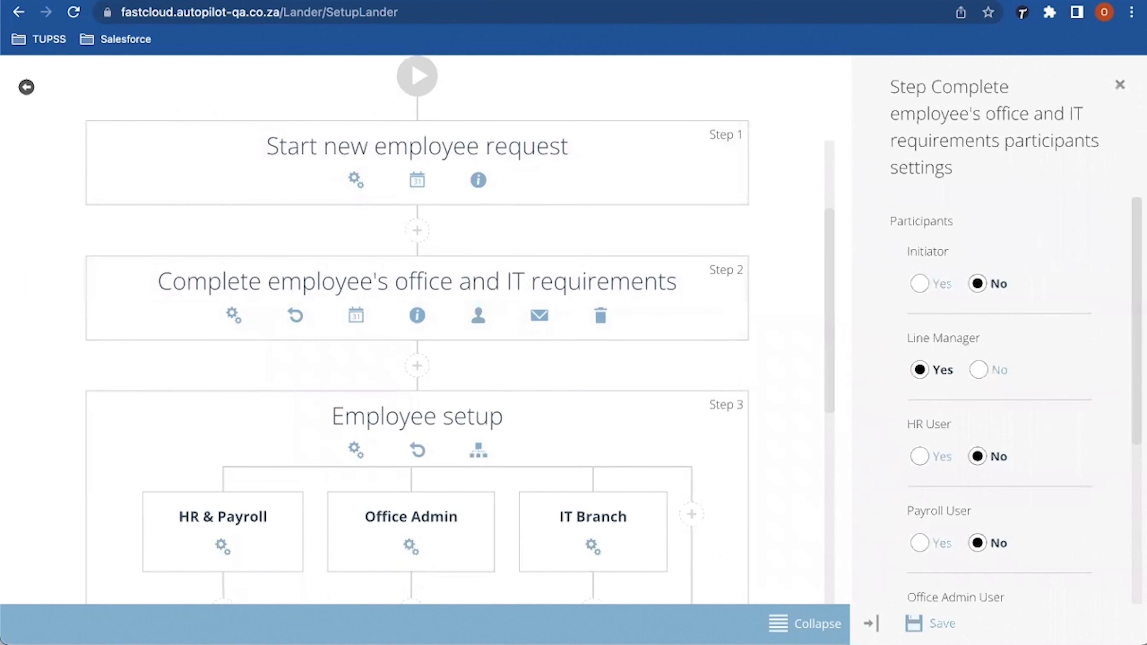
pyautogui.scroll(-2, 1016, 402)
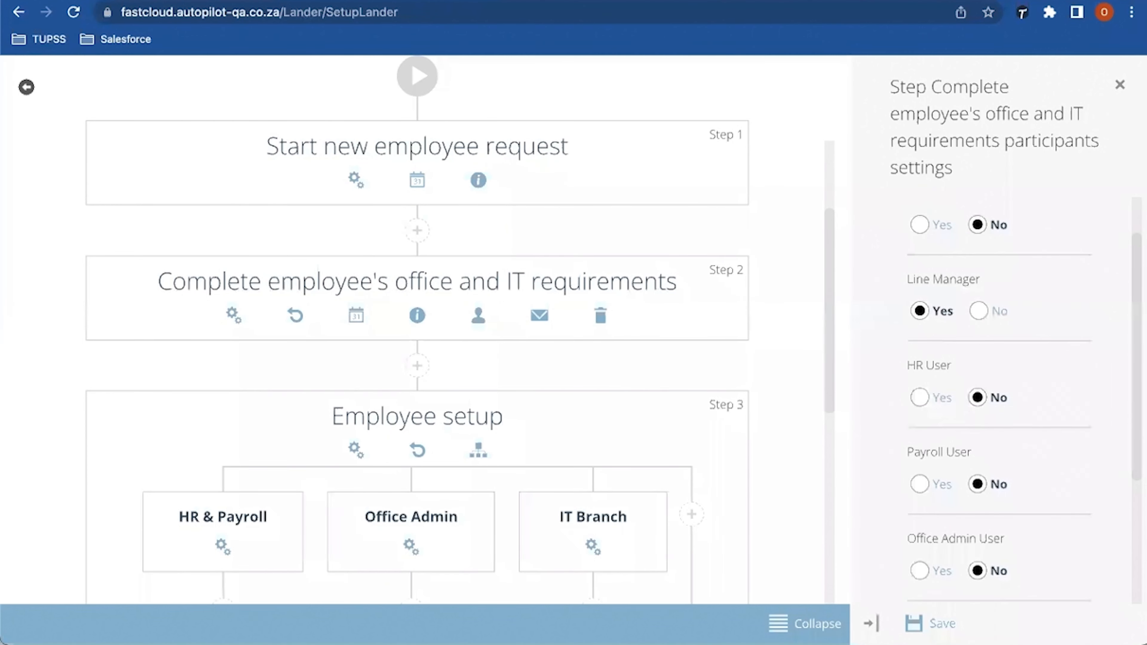
pyautogui.scroll(2, 1016, 402)
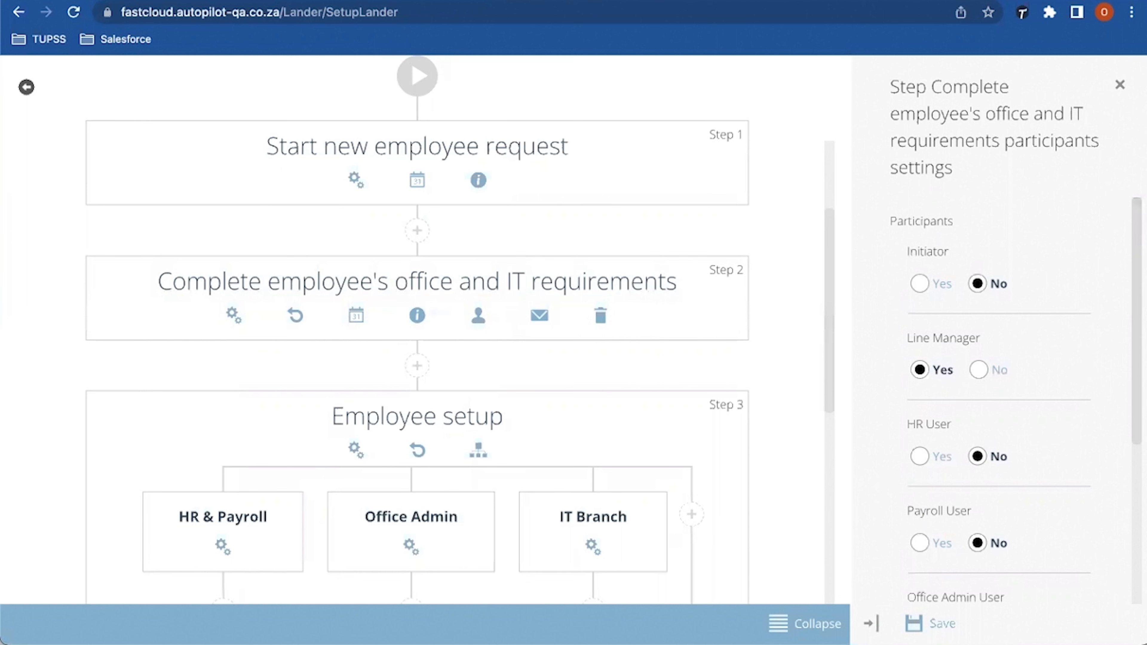
pyautogui.moveTo(897, 221); pyautogui.dragTo(938, 221)
pyautogui.doubleClick(921, 221)
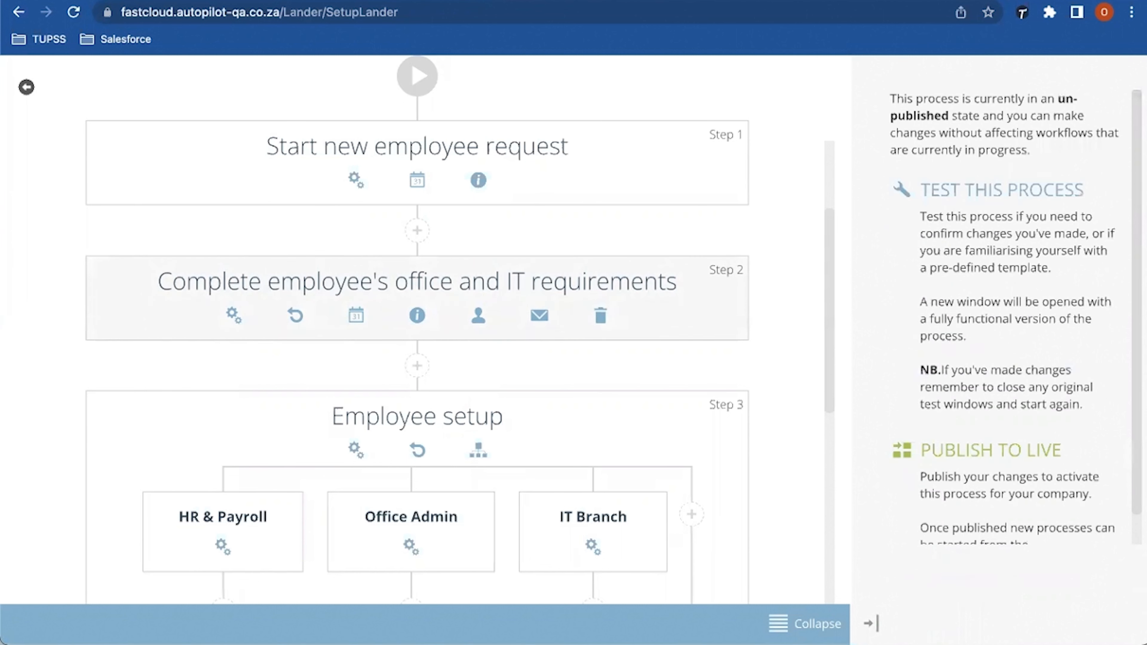
pyautogui.scroll(-2, 417, 298)
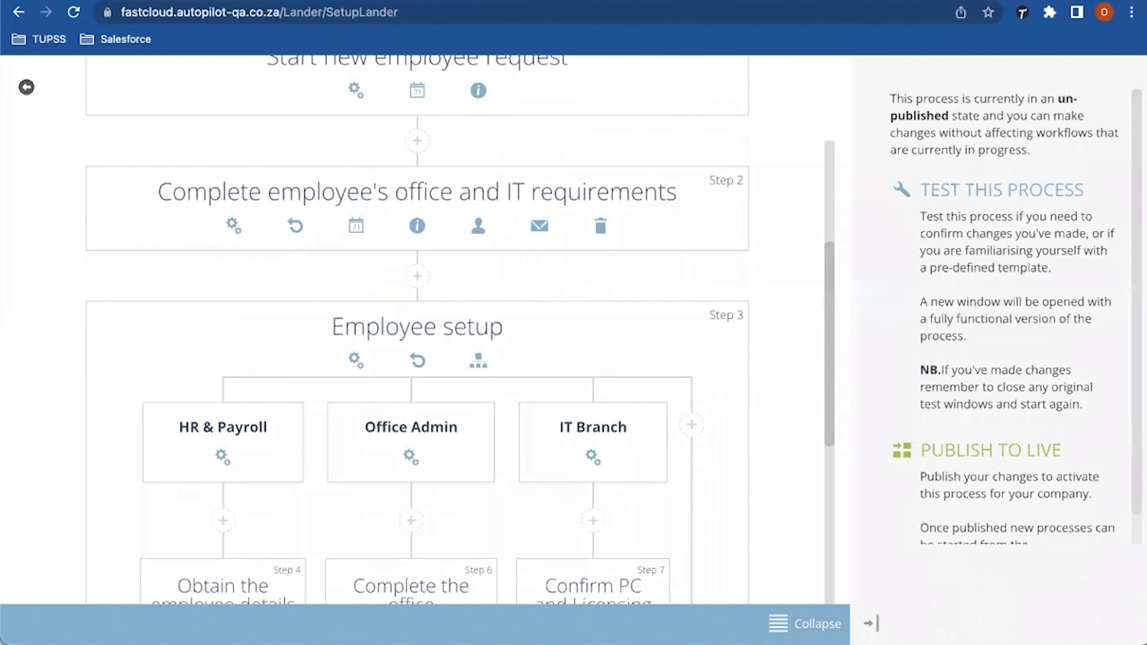
pyautogui.scroll(-5, 416, 316)
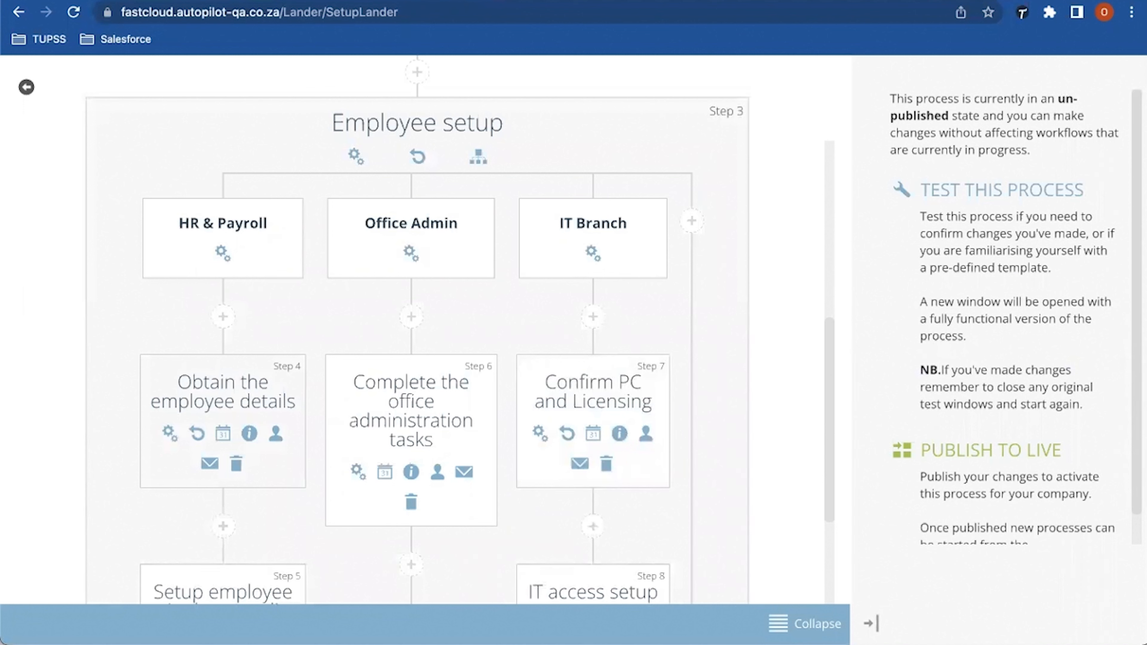
# Step: In the Obtain the employee details step's participants, toggle Payroll User to Yes and back to No
pyautogui.click(275, 433)
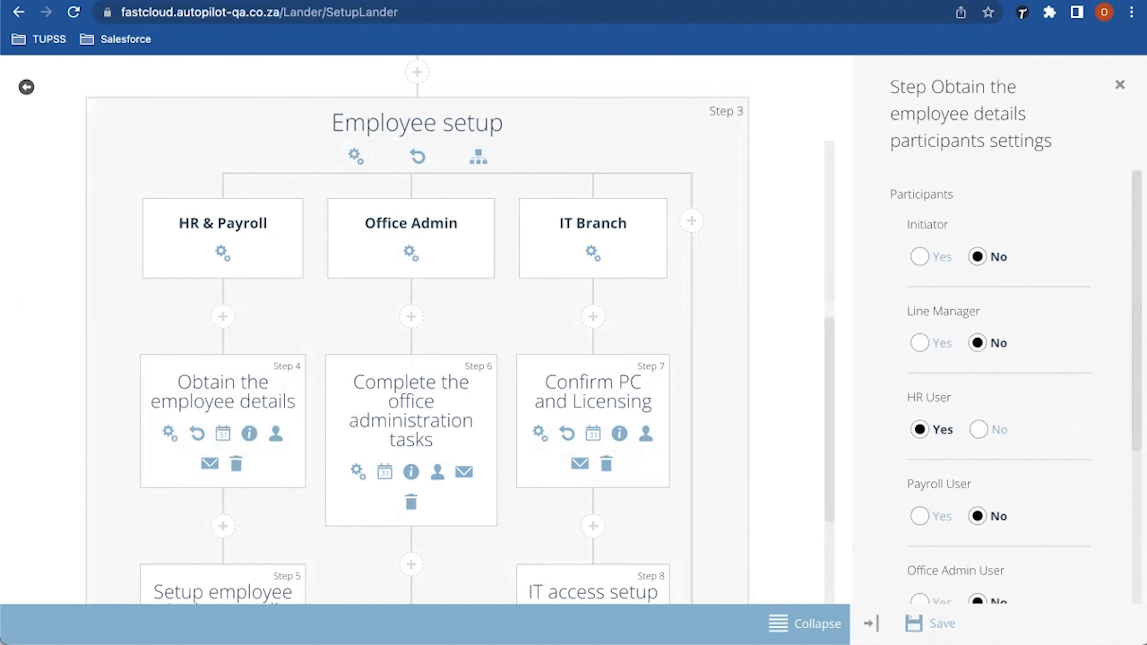
pyautogui.scroll(-1, 459, 338)
pyautogui.scroll(-5, 459, 339)
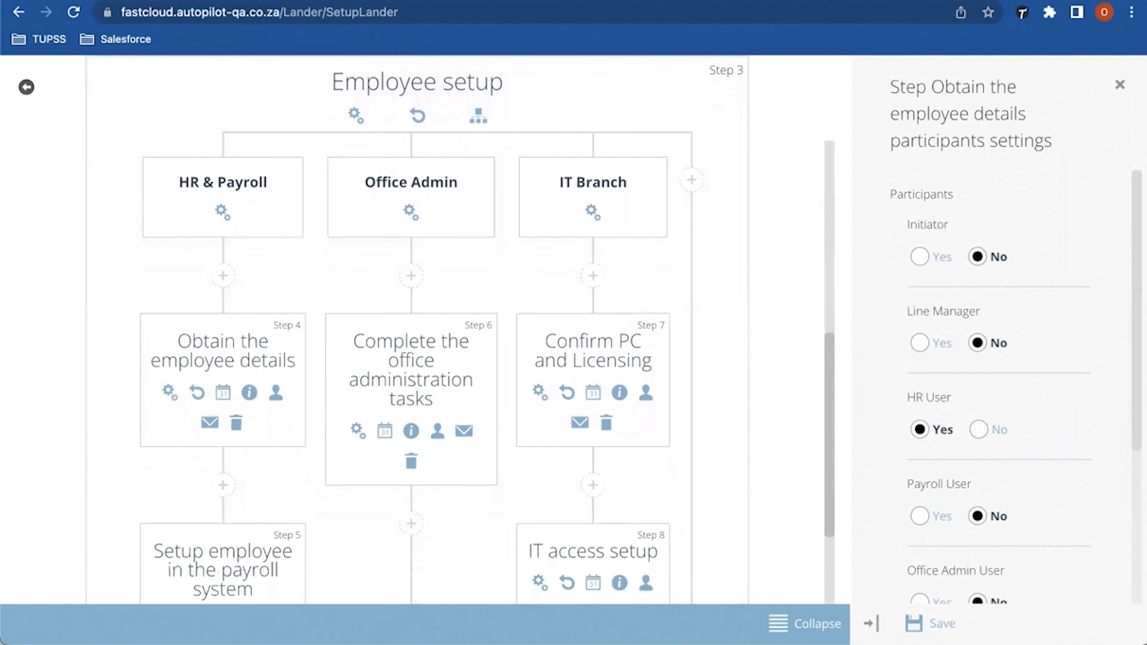
pyautogui.scroll(-2, 460, 339)
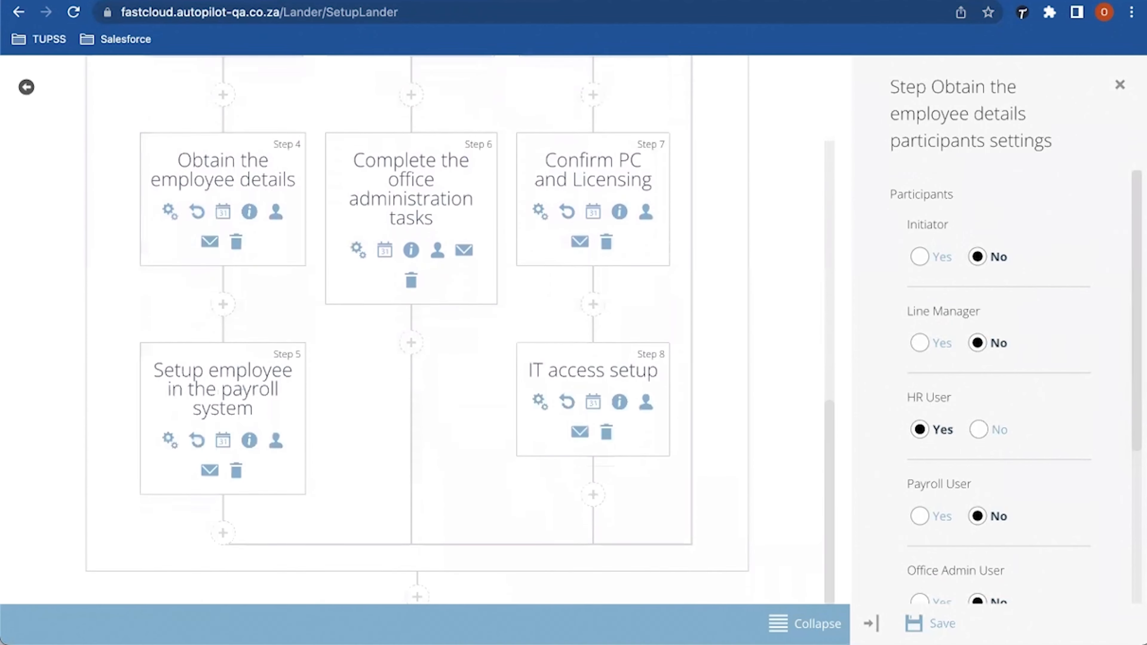
pyautogui.scroll(5, 459, 339)
pyautogui.scroll(6, 415, 330)
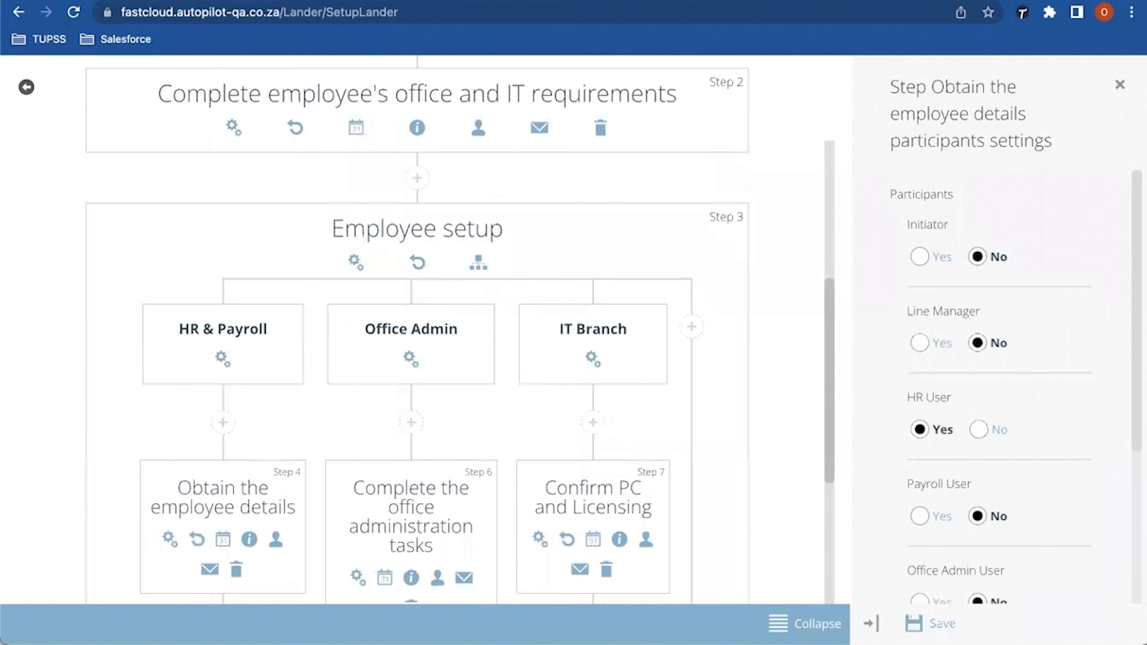
pyautogui.scroll(1, 416, 329)
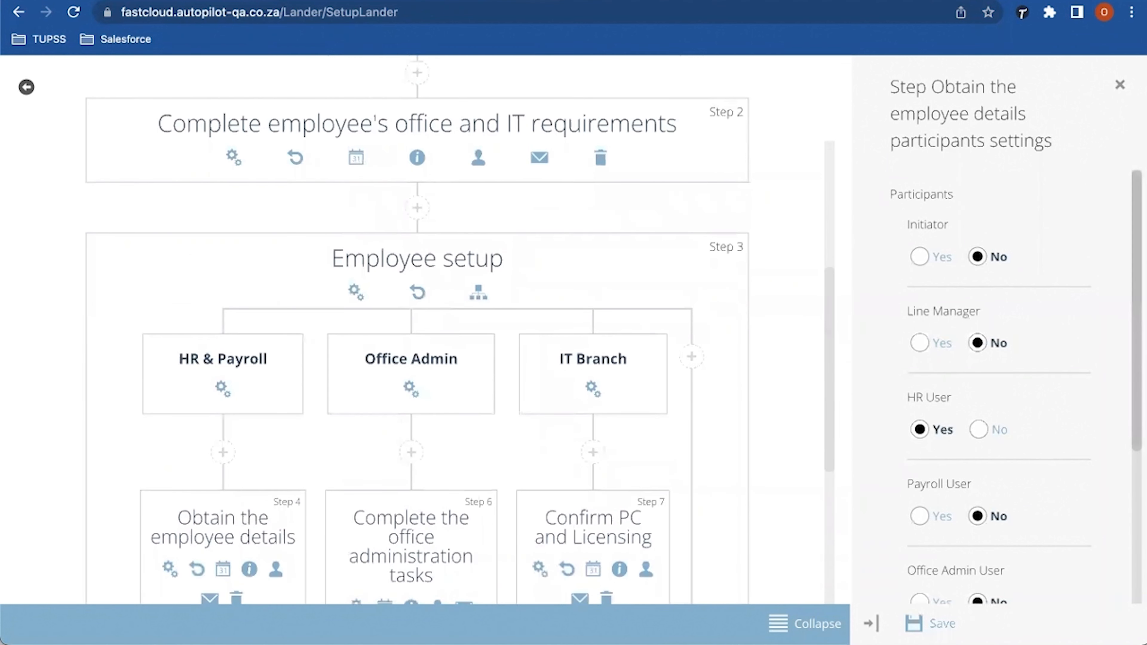
pyautogui.scroll(-2, 994, 389)
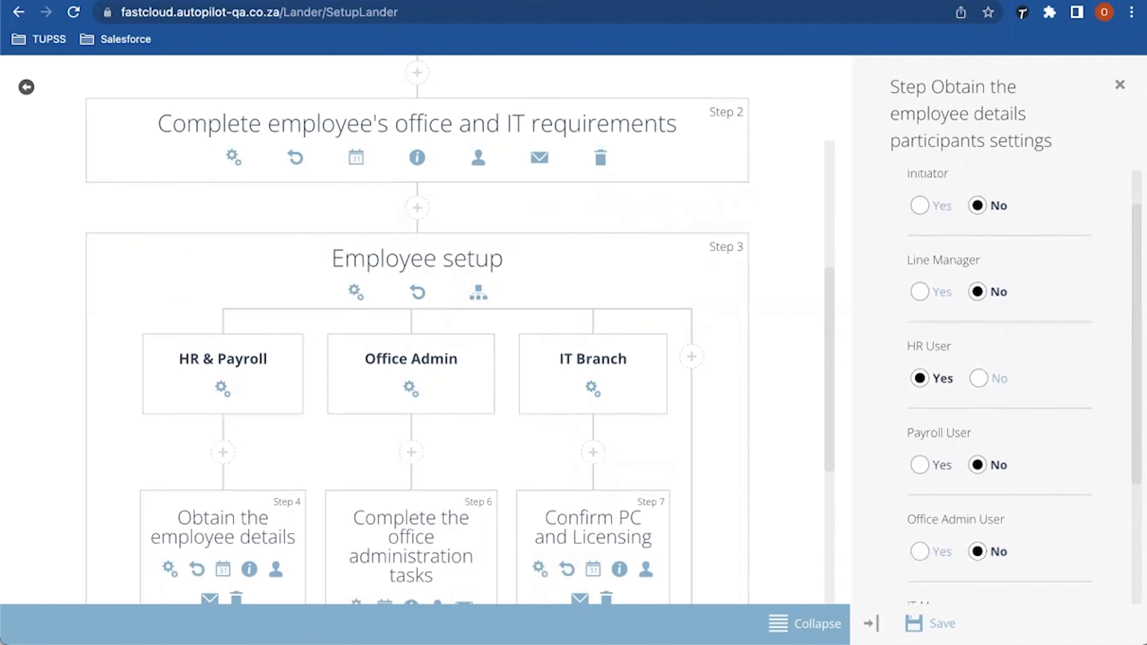
pyautogui.click(919, 464)
pyautogui.click(977, 464)
pyautogui.scroll(-2, 1021, 389)
pyautogui.scroll(-3, 1021, 389)
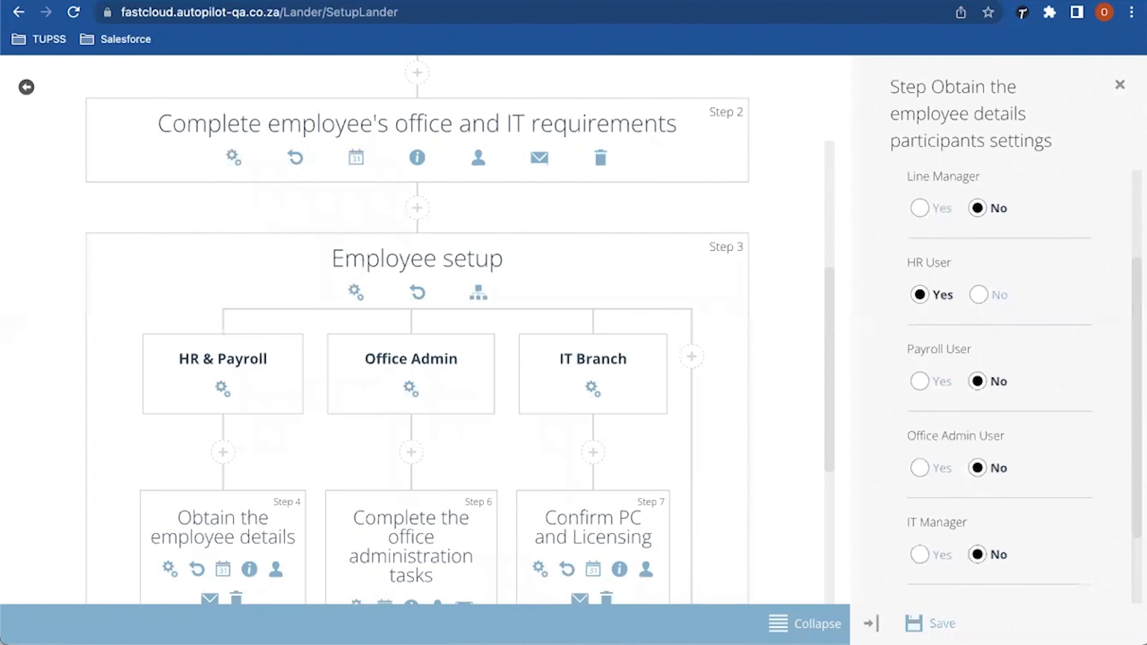
pyautogui.scroll(8, 416, 335)
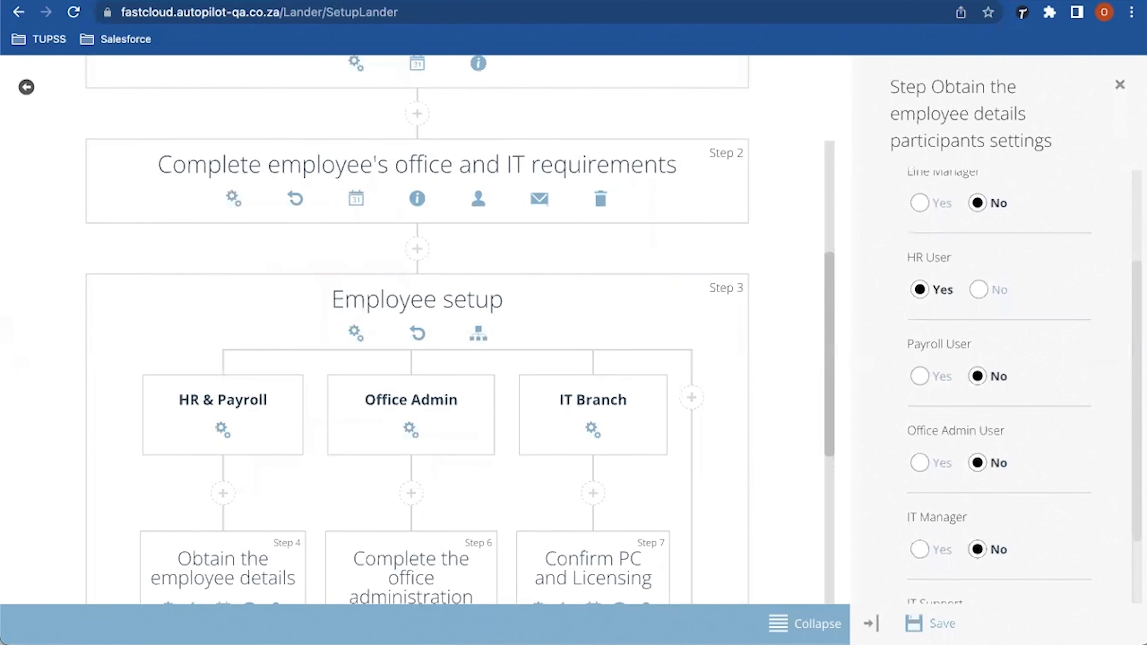
pyautogui.scroll(6, 416, 334)
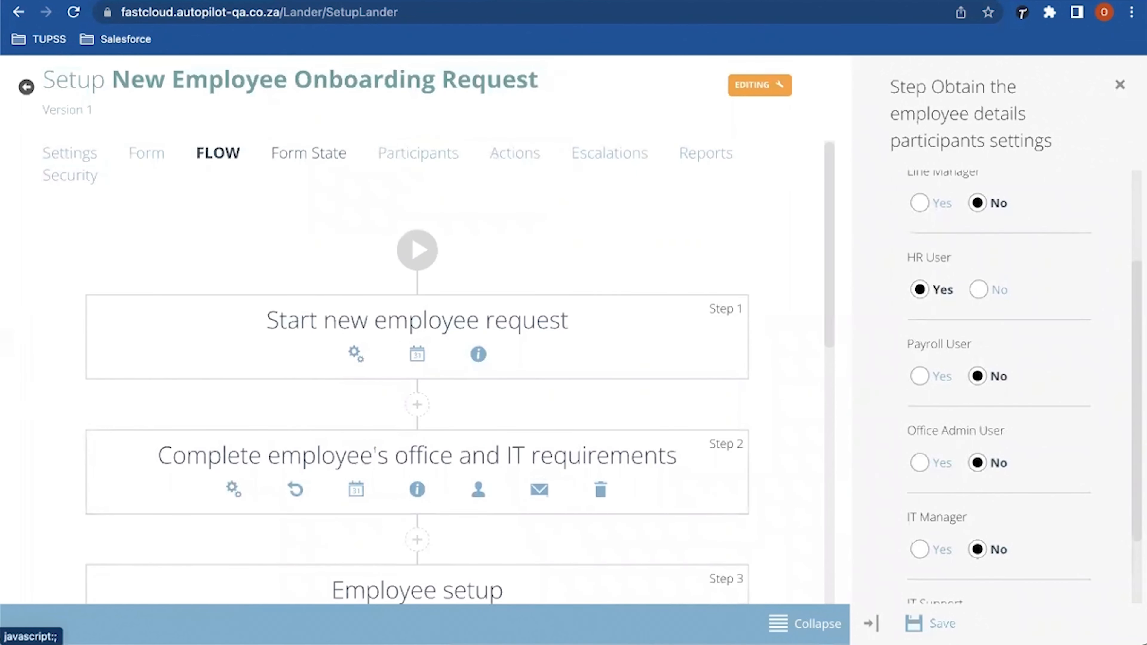
# Step: On the Actions page, browse the new action types and close the dialog without adding one
pyautogui.click(515, 153)
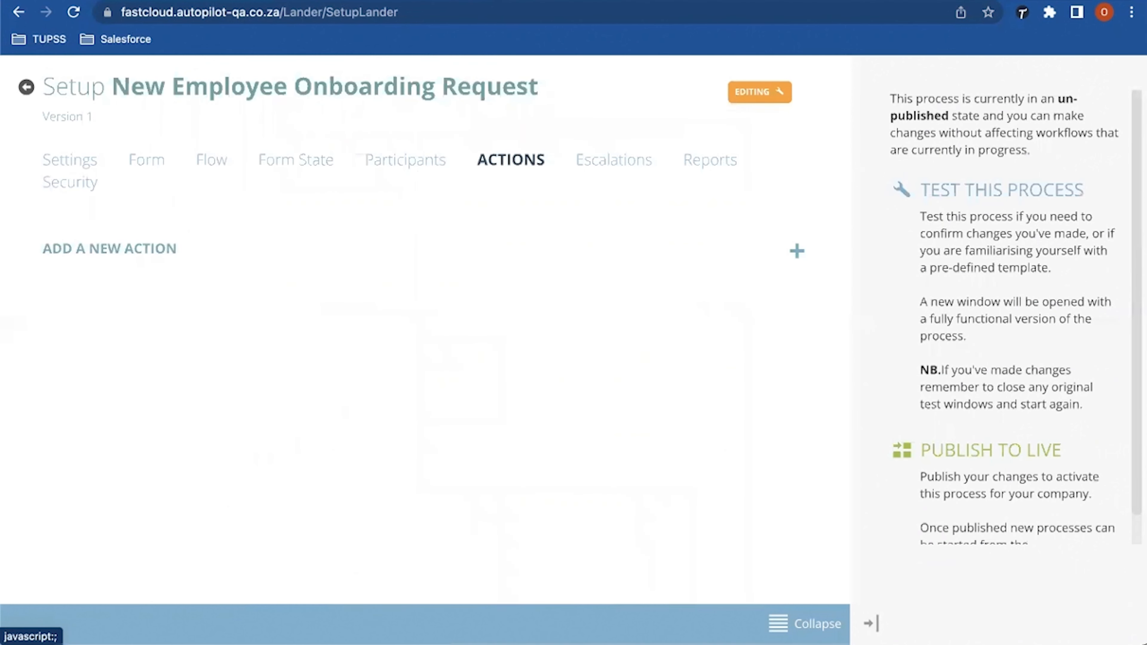
pyautogui.click(797, 251)
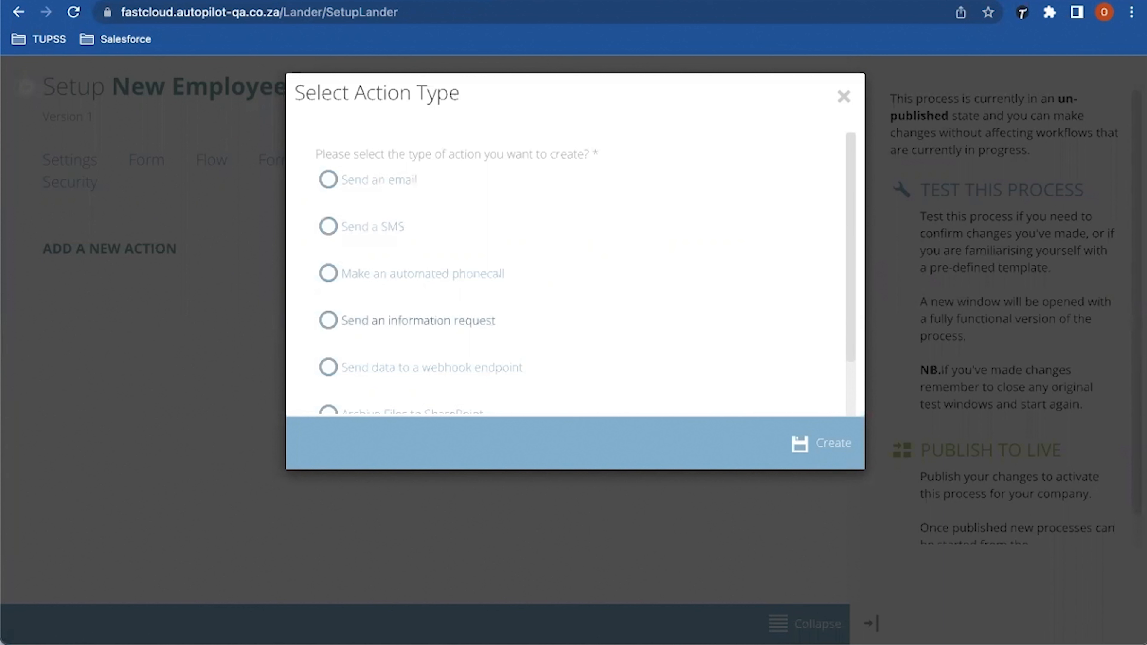
pyautogui.scroll(-3, 574, 272)
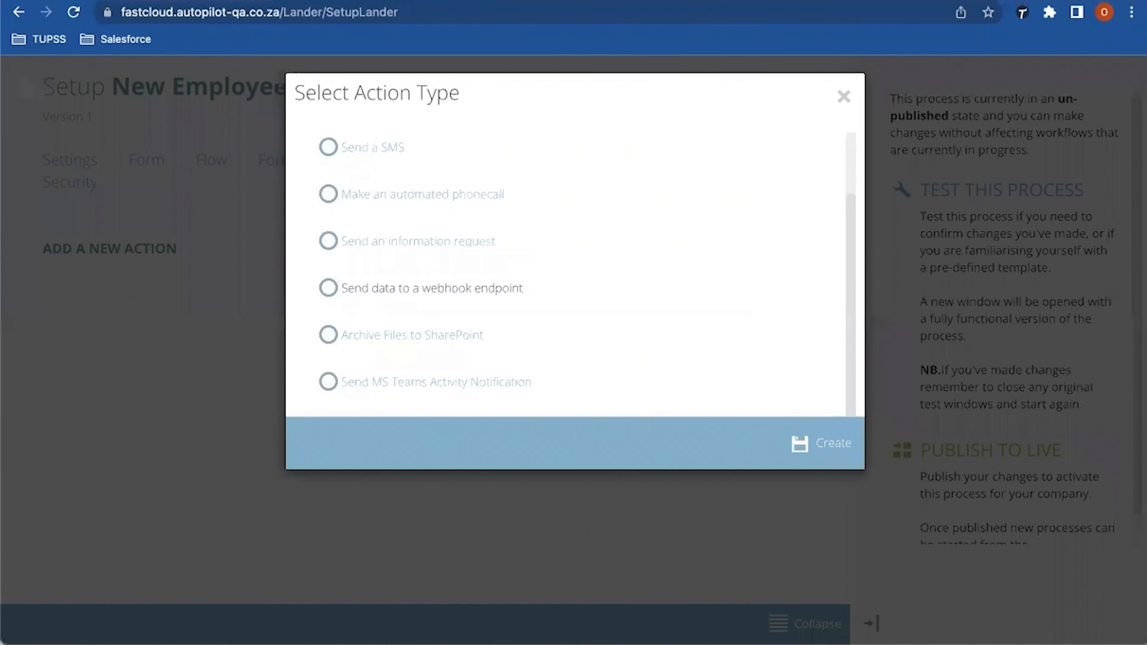
pyautogui.scroll(-1, 587, 260)
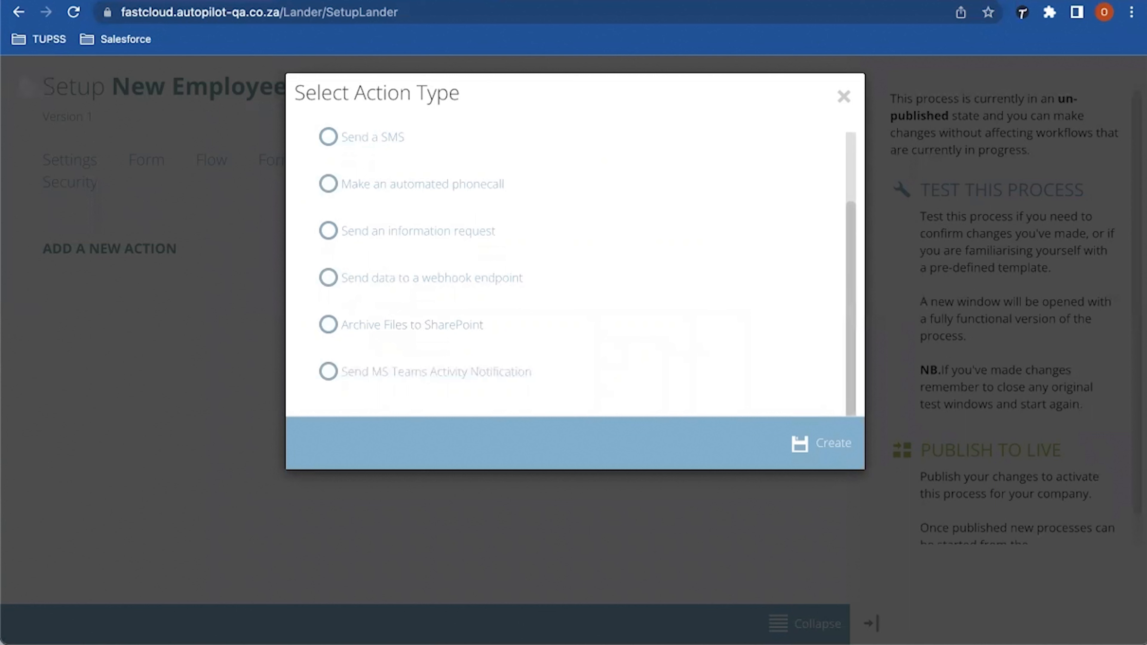
pyautogui.scroll(1, 569, 262)
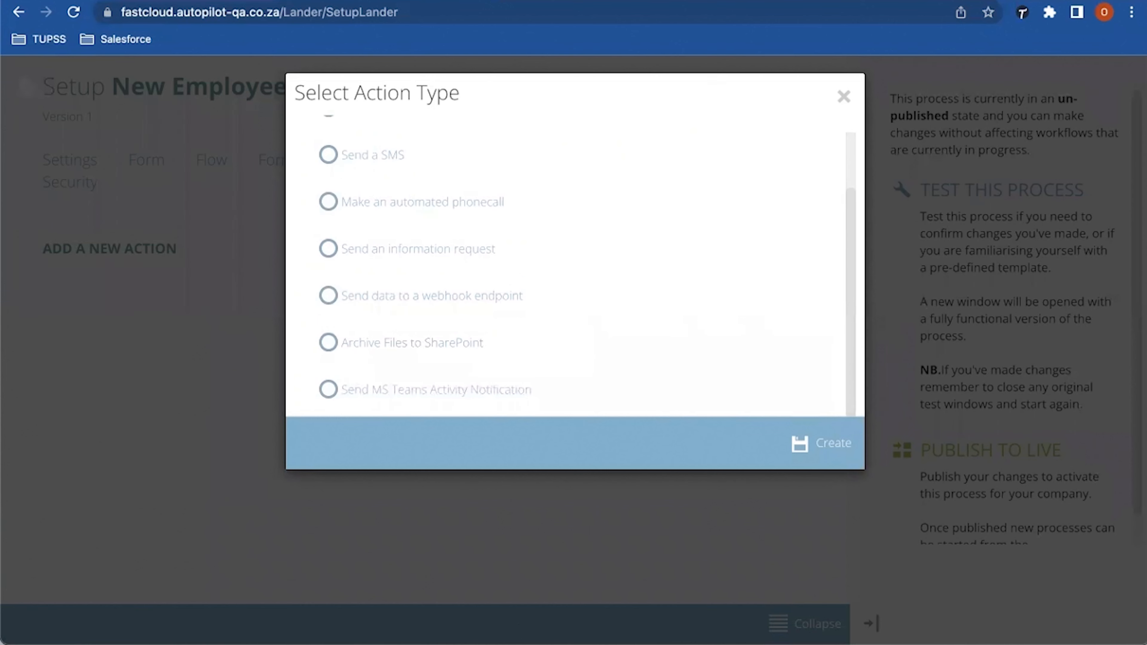
pyautogui.click(843, 95)
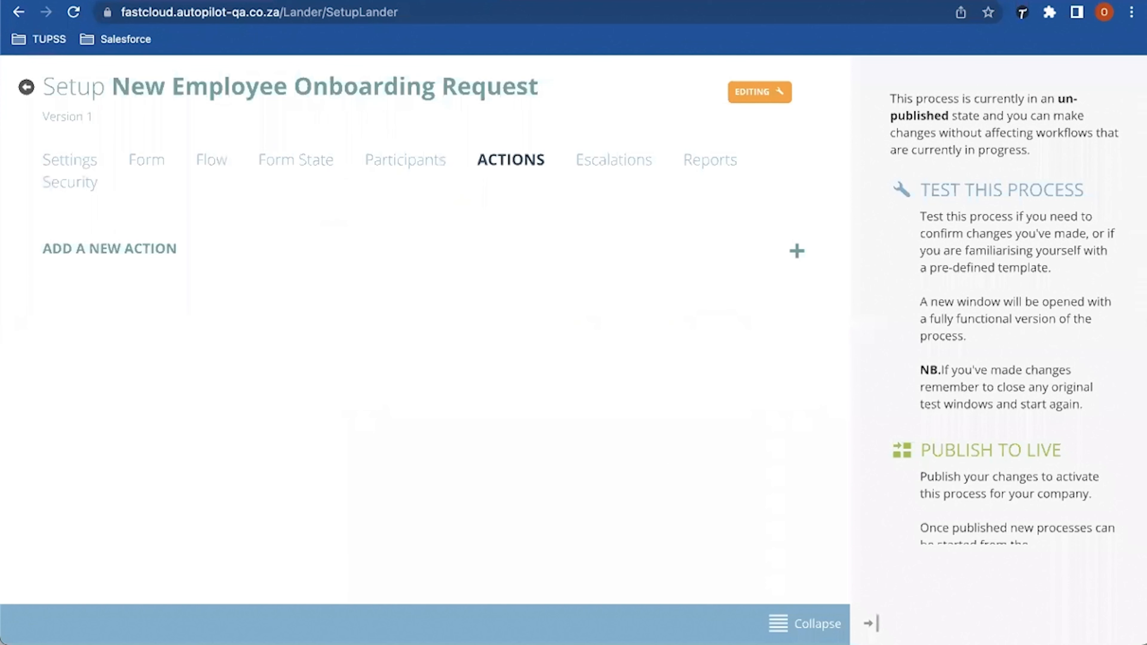
# Step: Add an escalation titled 'Escalation after 3 days' for step 9, Finalise Employee take-on
pyautogui.click(613, 159)
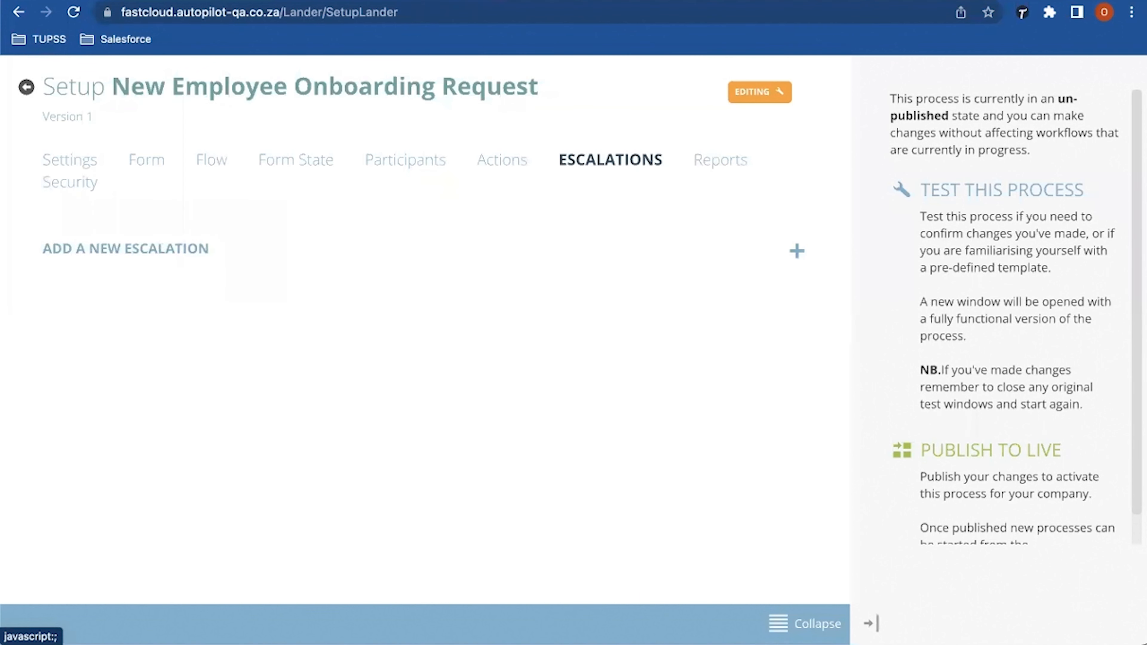
pyautogui.click(797, 250)
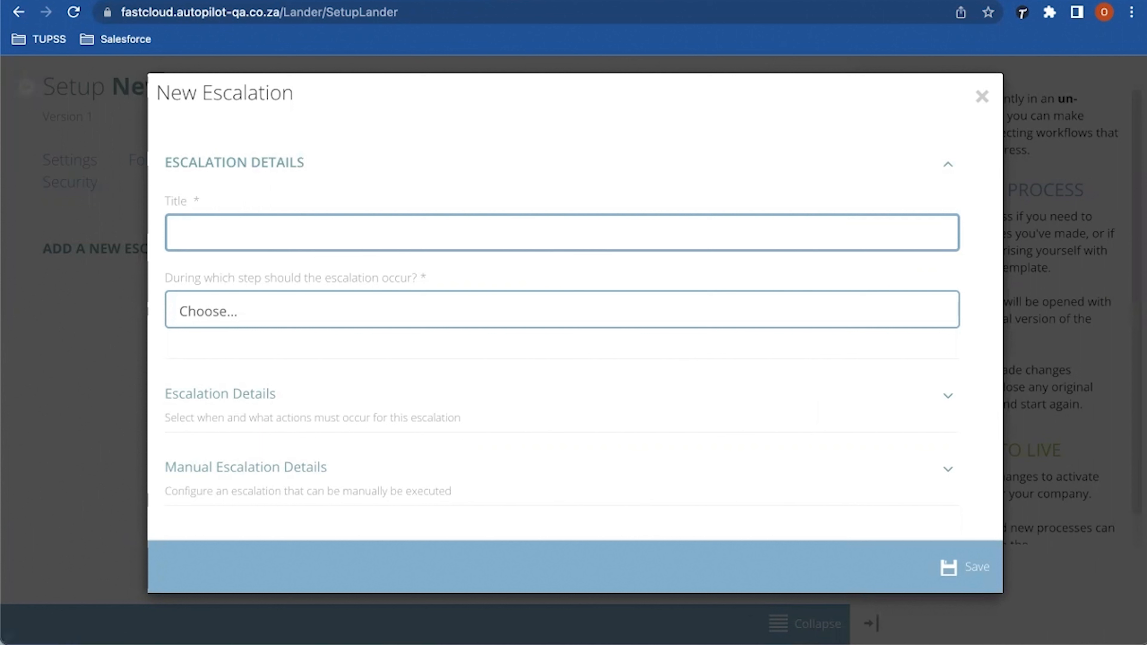
pyautogui.write('Escalation after 3 days')
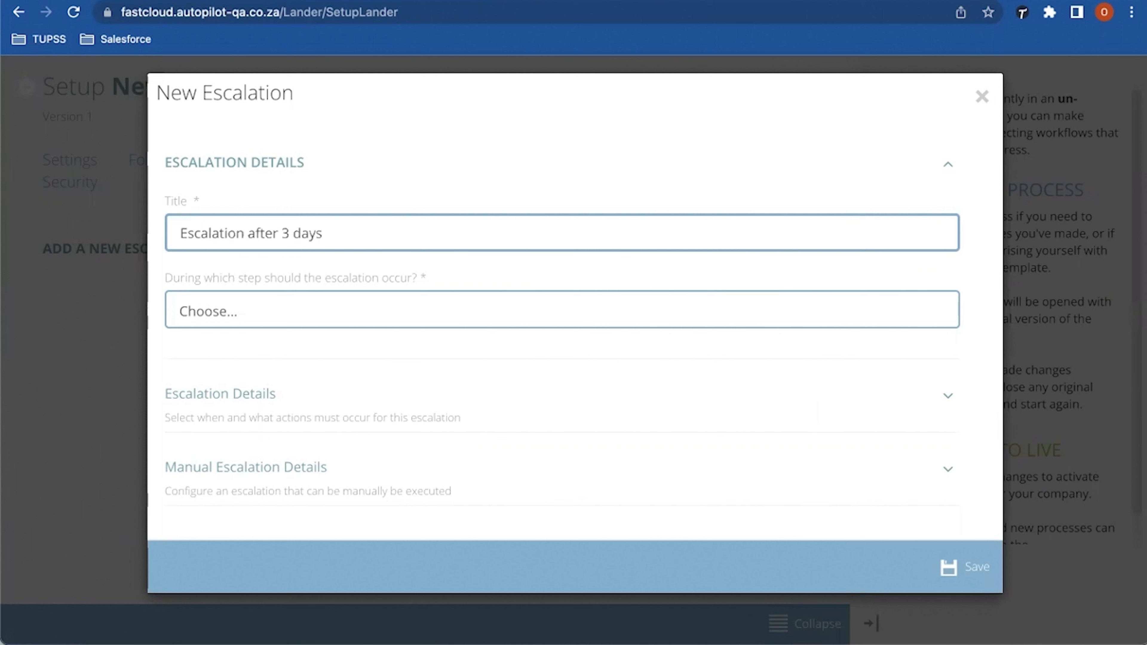
pyautogui.moveTo(172, 278); pyautogui.dragTo(412, 278)
pyautogui.click(412, 278)
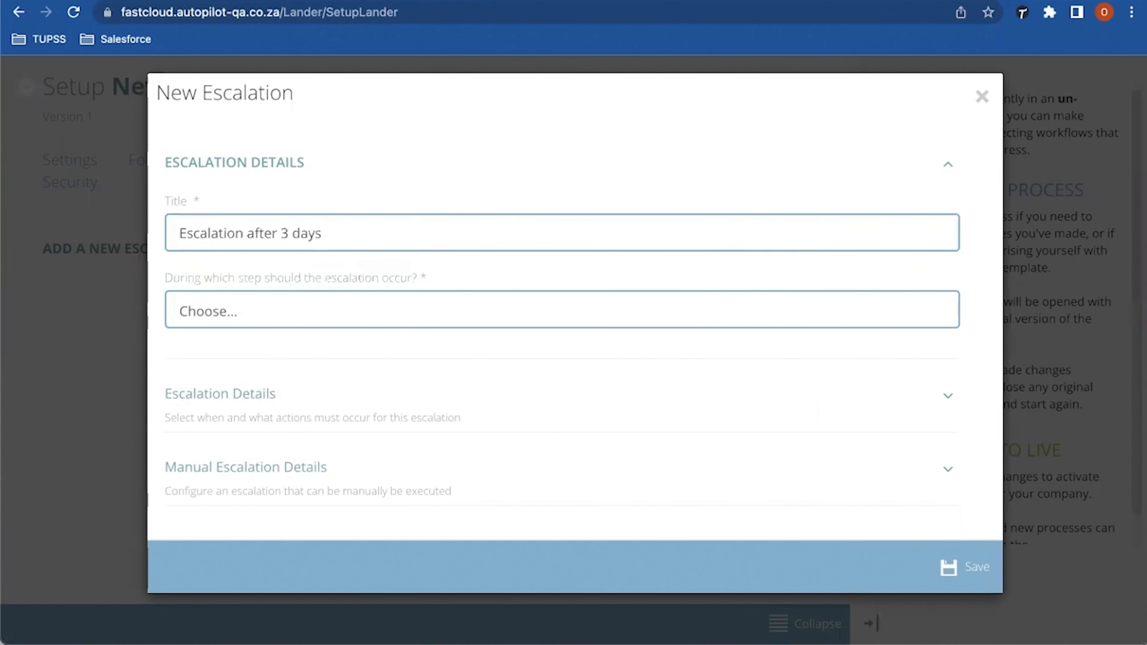
pyautogui.click(412, 310)
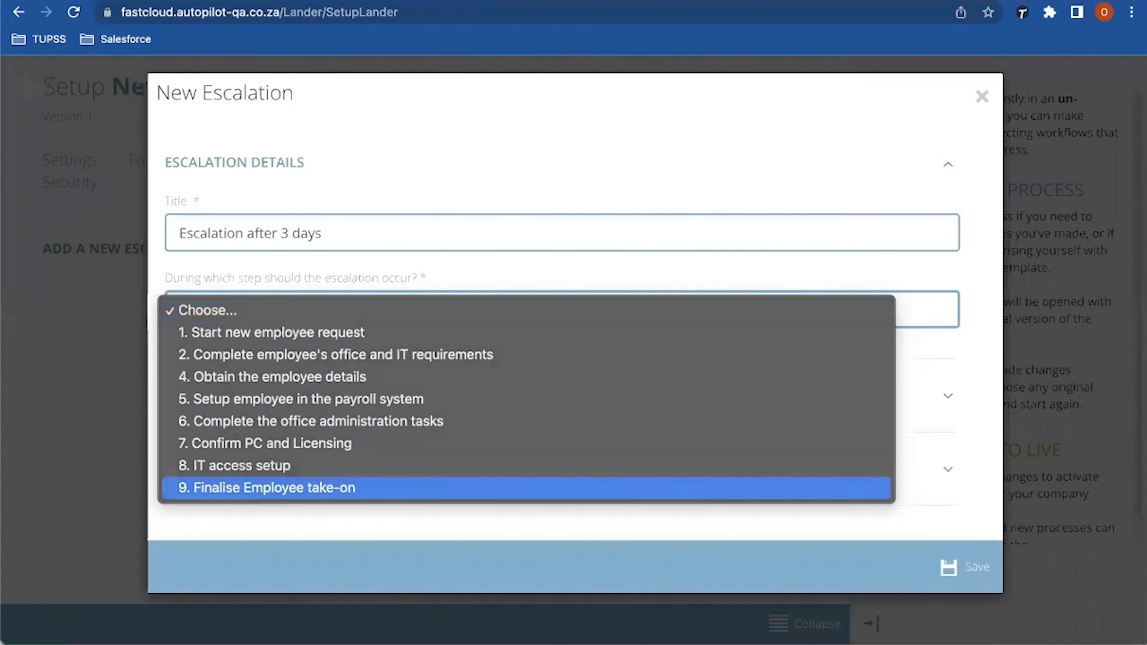
pyautogui.press('Return')
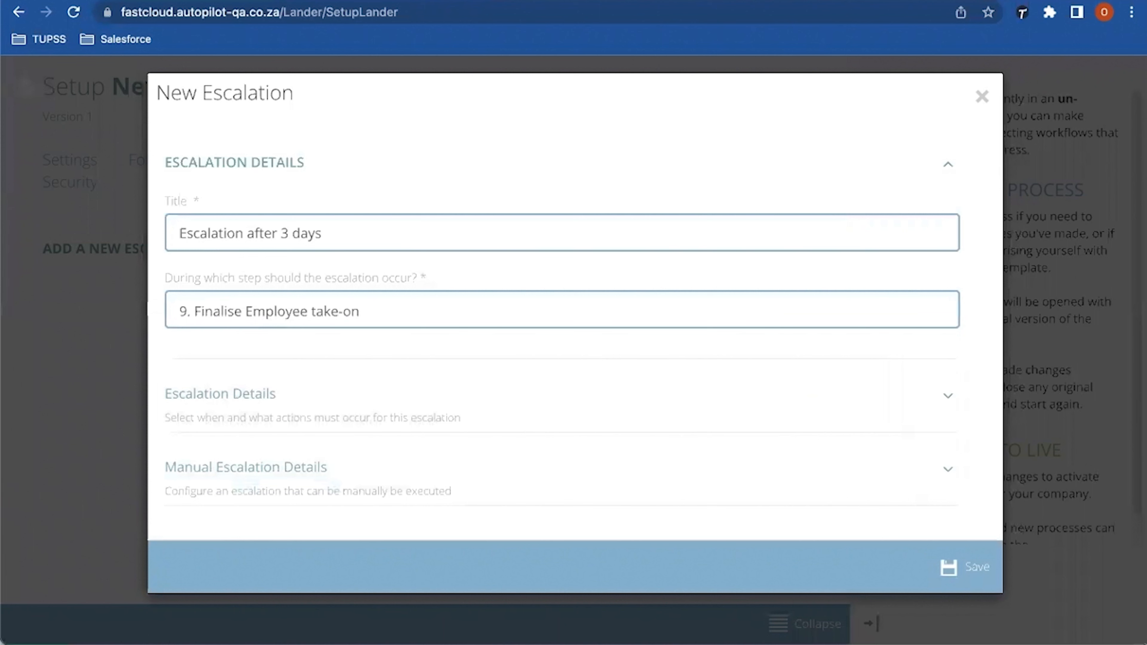
# Step: Add a manual escalation event with the action set to Execute an action
pyautogui.click(245, 467)
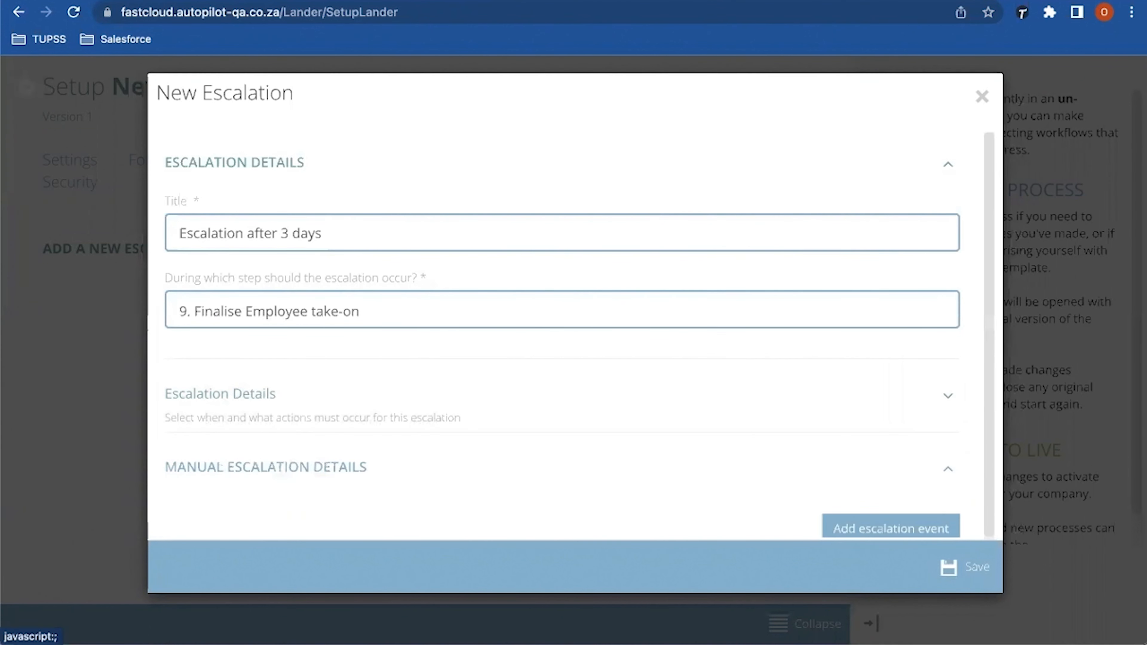
pyautogui.scroll(-1, 562, 336)
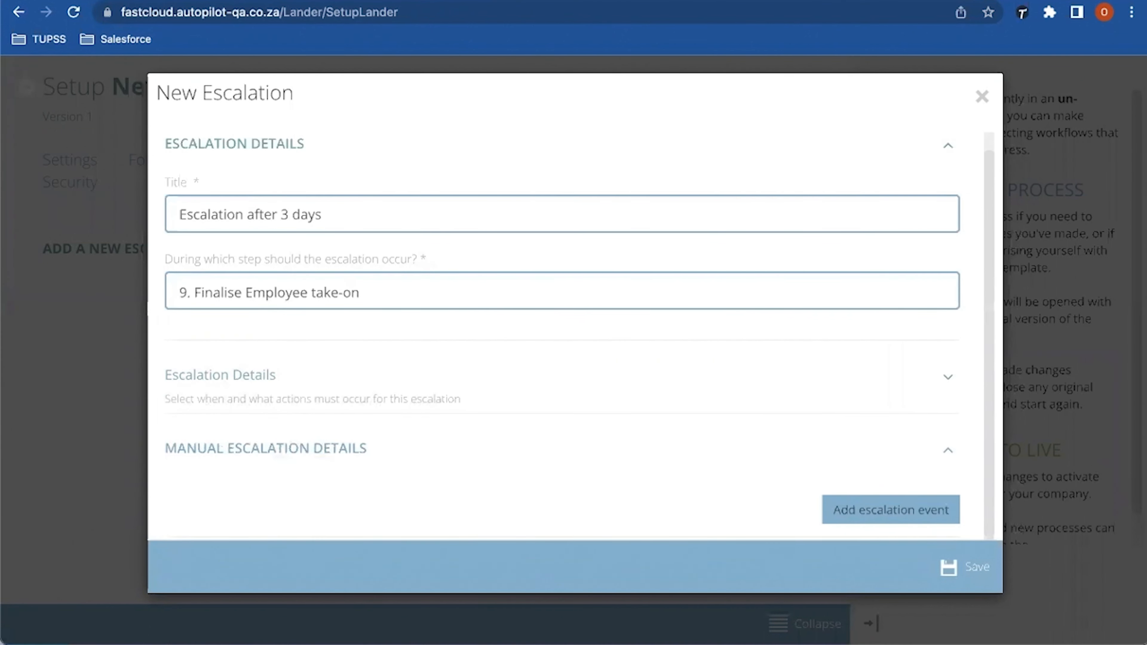
pyautogui.click(891, 510)
pyautogui.scroll(-3, 579, 325)
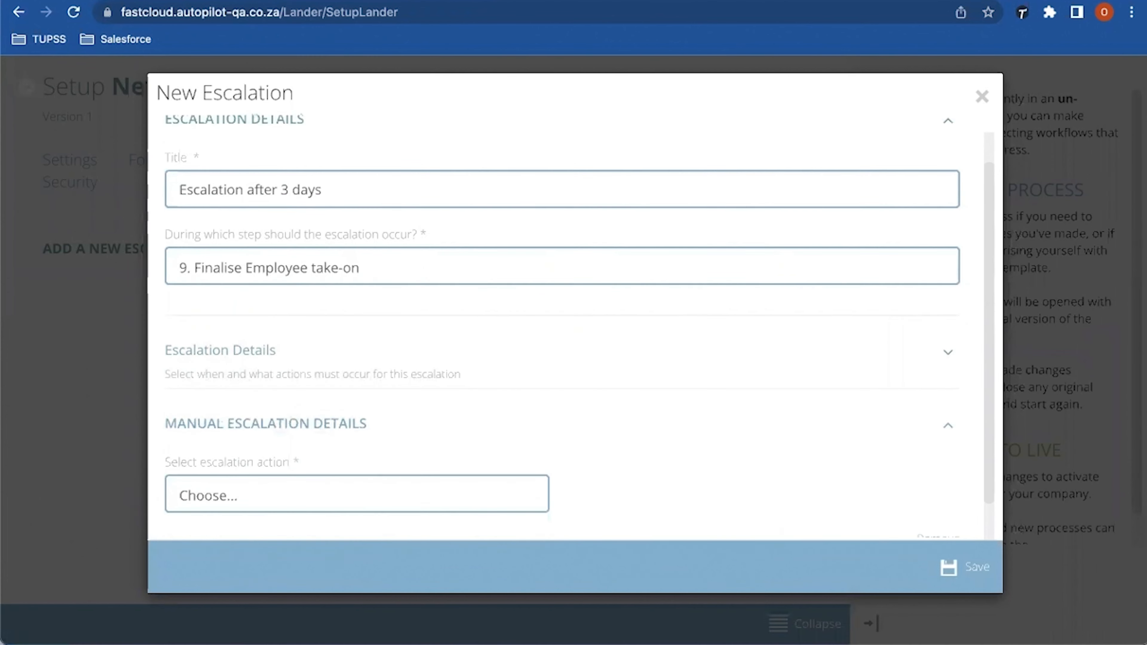
pyautogui.click(350, 437)
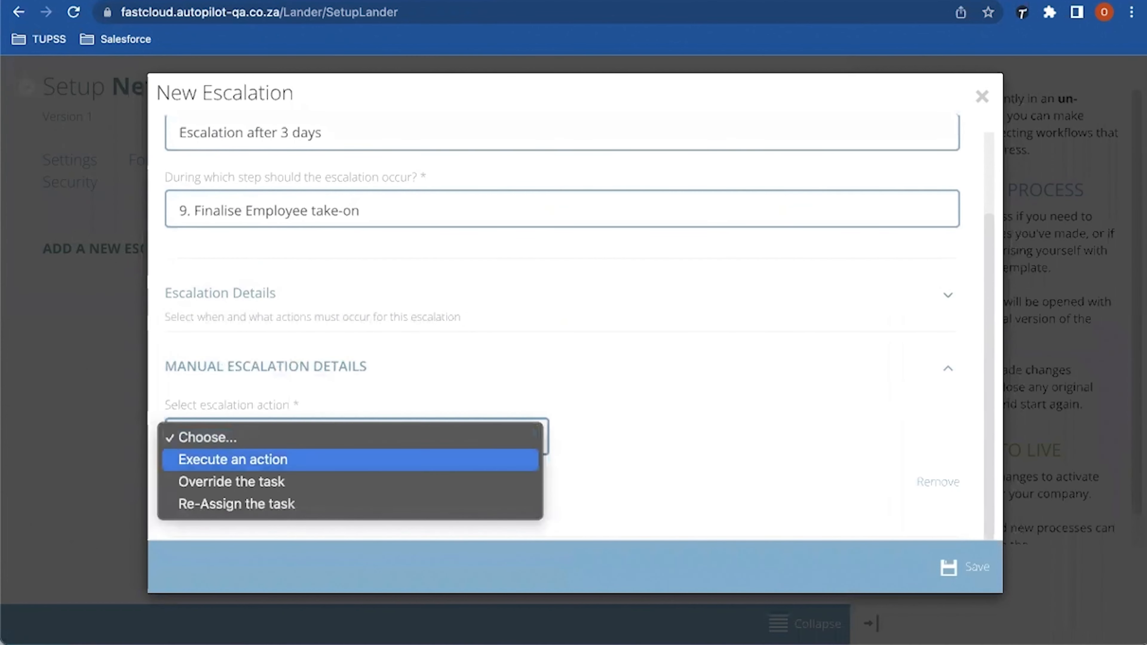
pyautogui.press('Return')
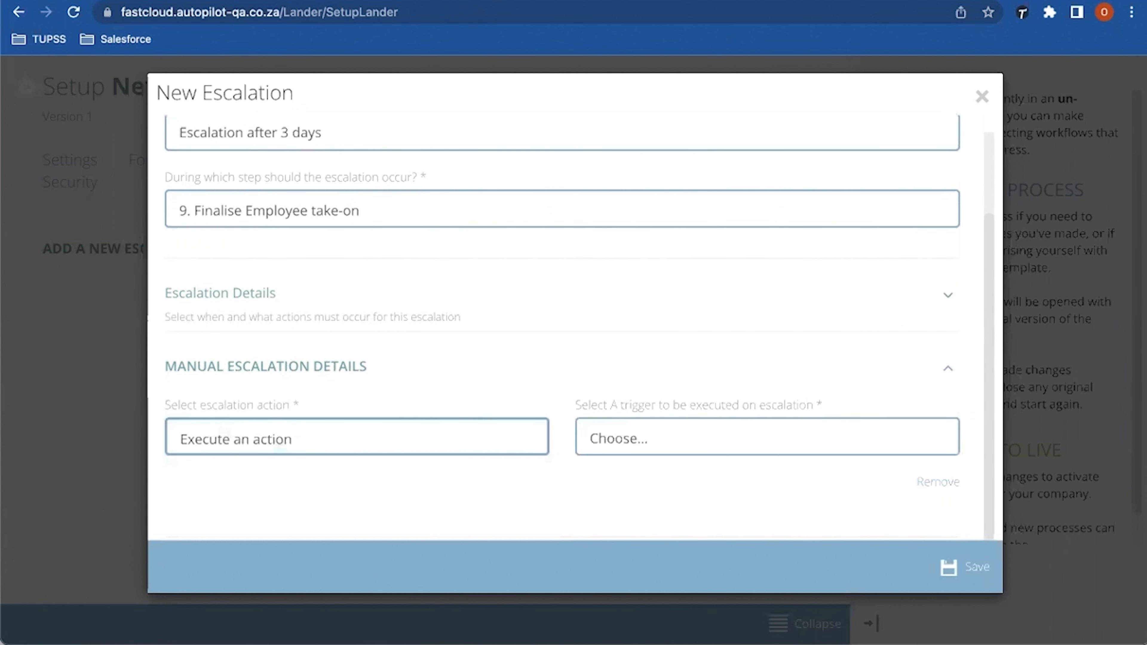
pyautogui.press('space')
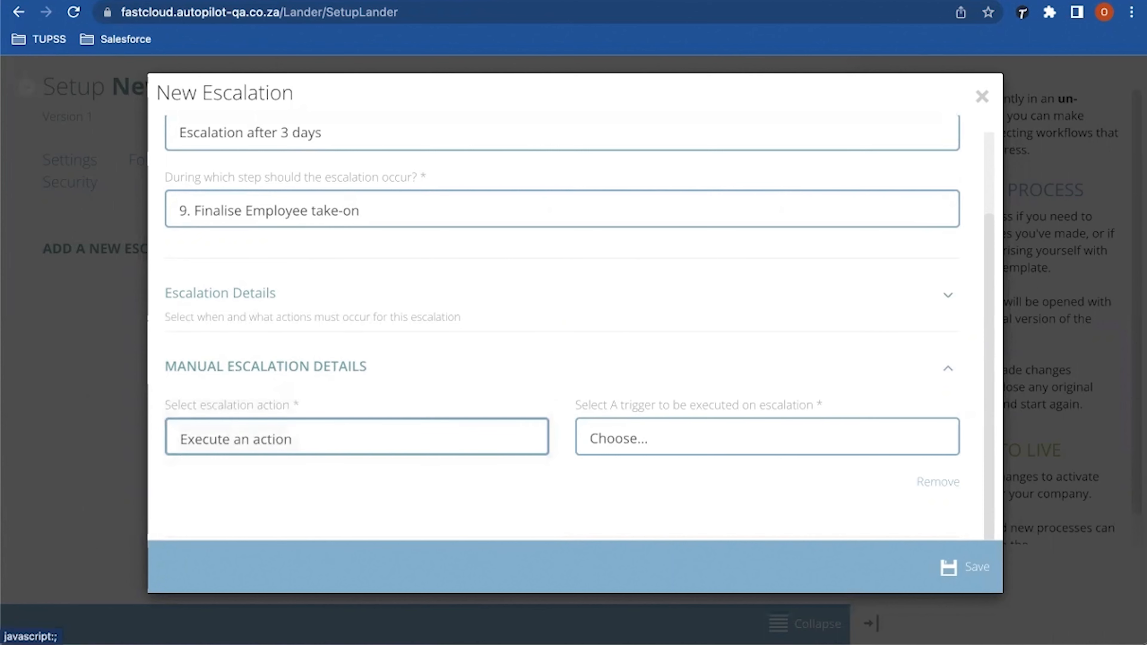
# Step: Close the escalation dialog and create a new send-email automated action
pyautogui.click(982, 96)
pyautogui.click(501, 160)
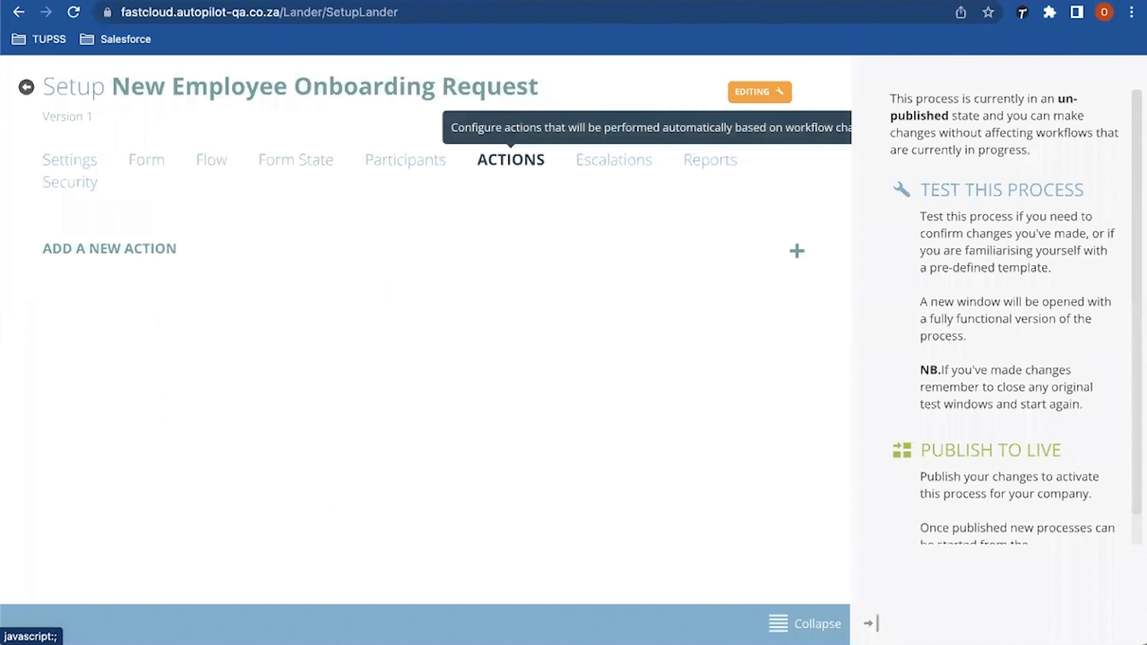
pyautogui.click(796, 250)
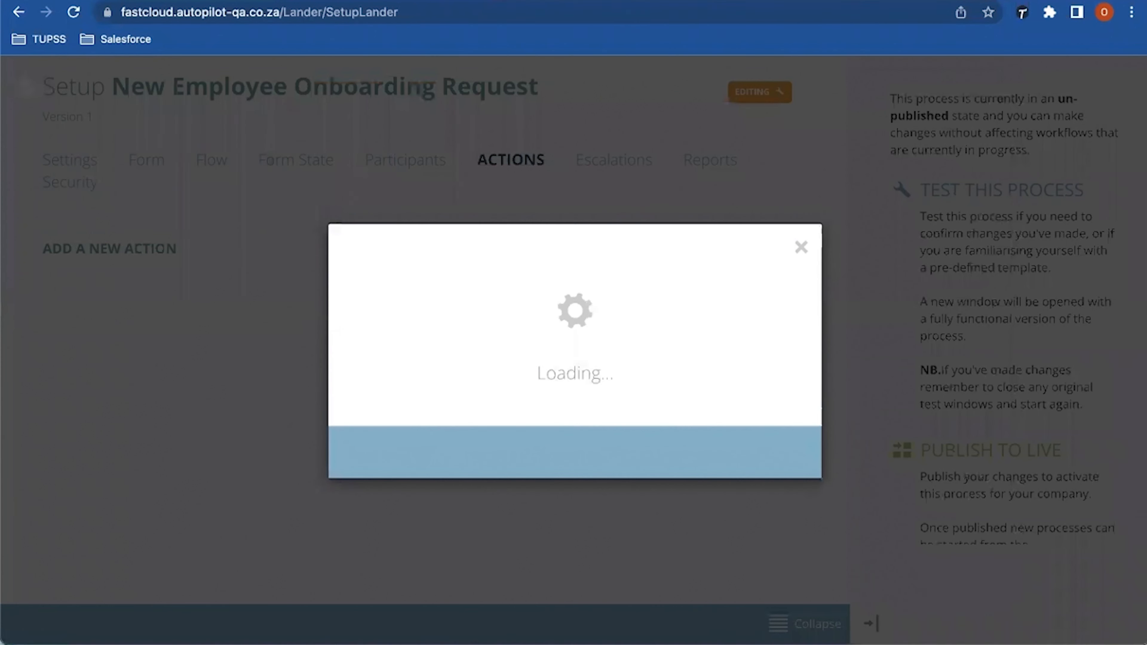
pyautogui.click(382, 179)
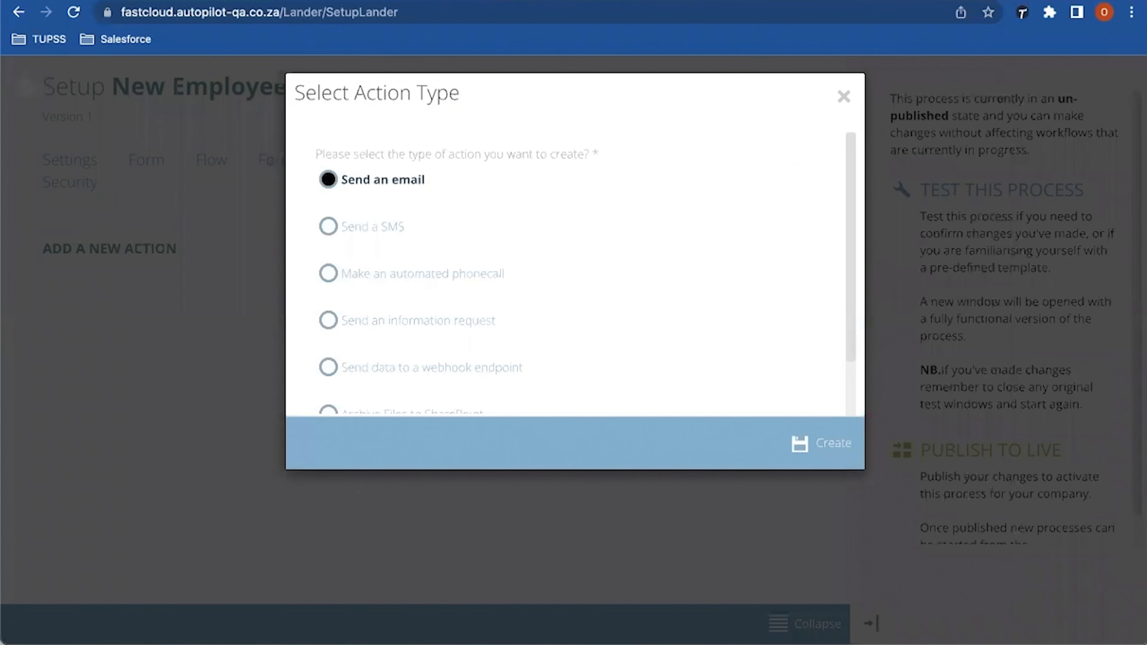
pyautogui.click(827, 442)
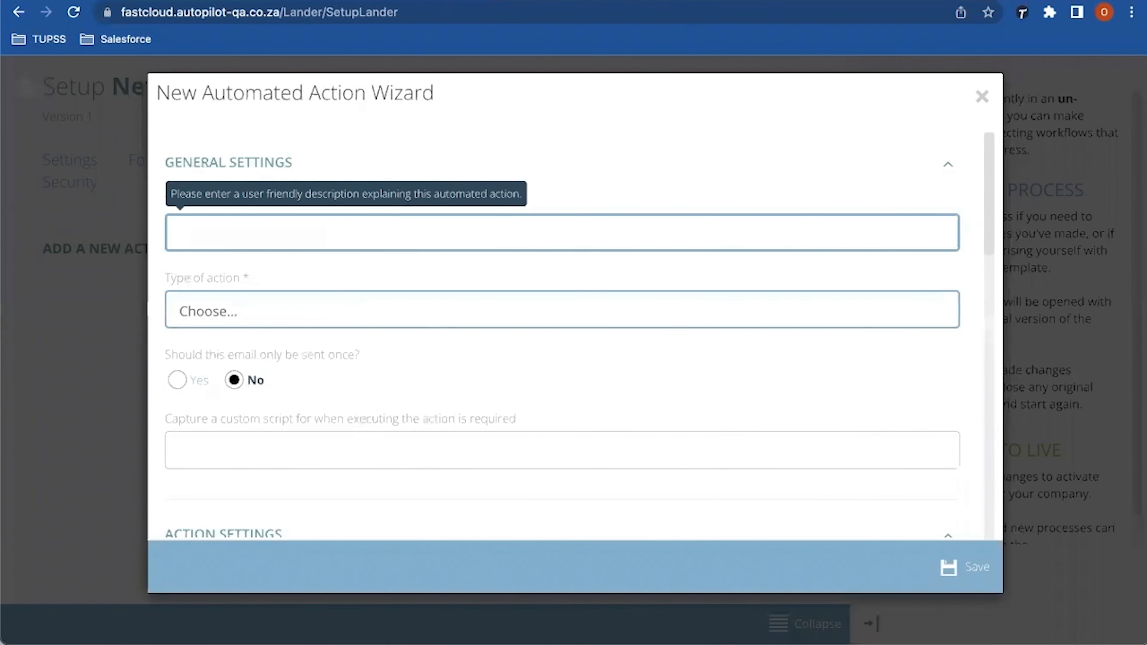
# Step: Name the action 'Process taking too long to complete' and trigger it after the flow starts
pyautogui.write('Process taking too ')
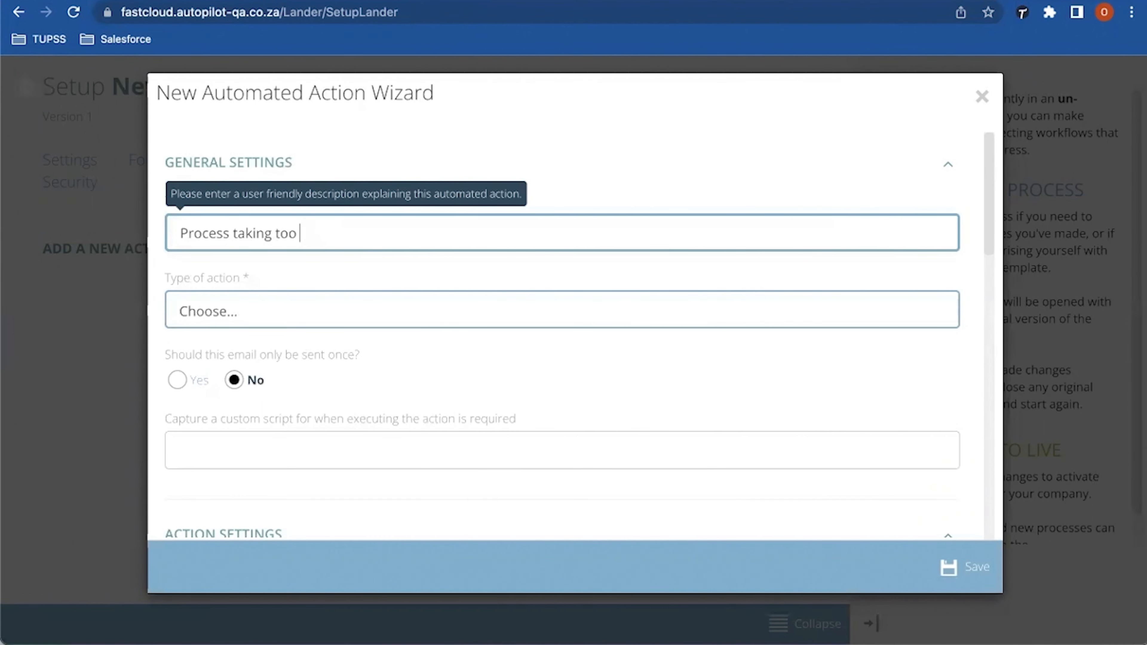
pyautogui.write('long to complete')
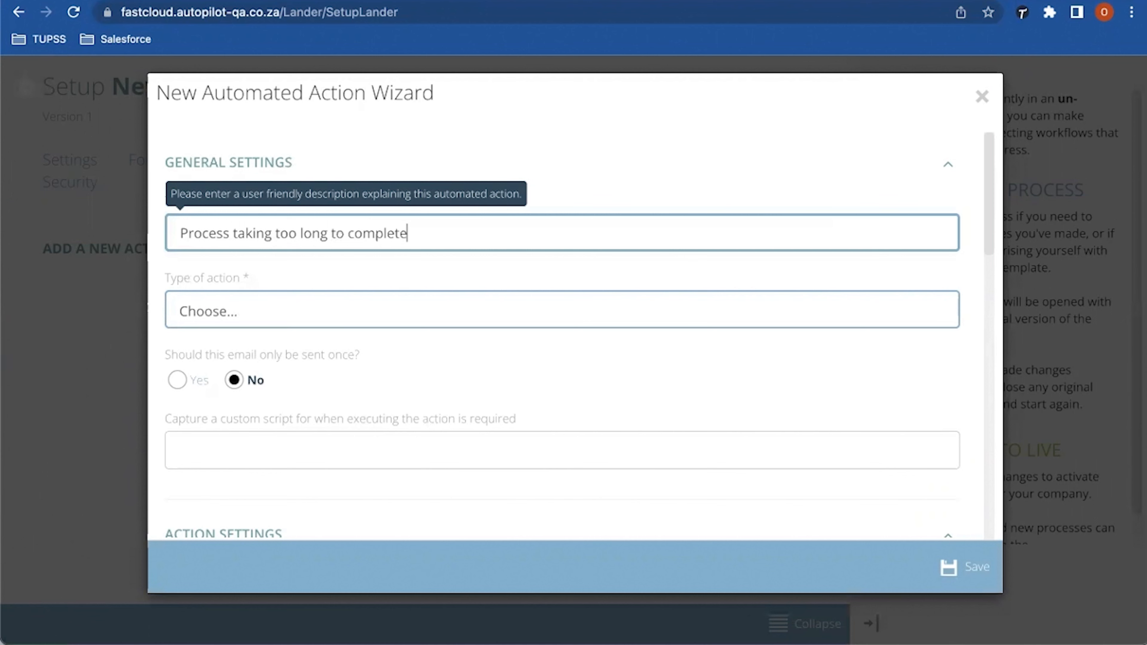
pyautogui.click(562, 310)
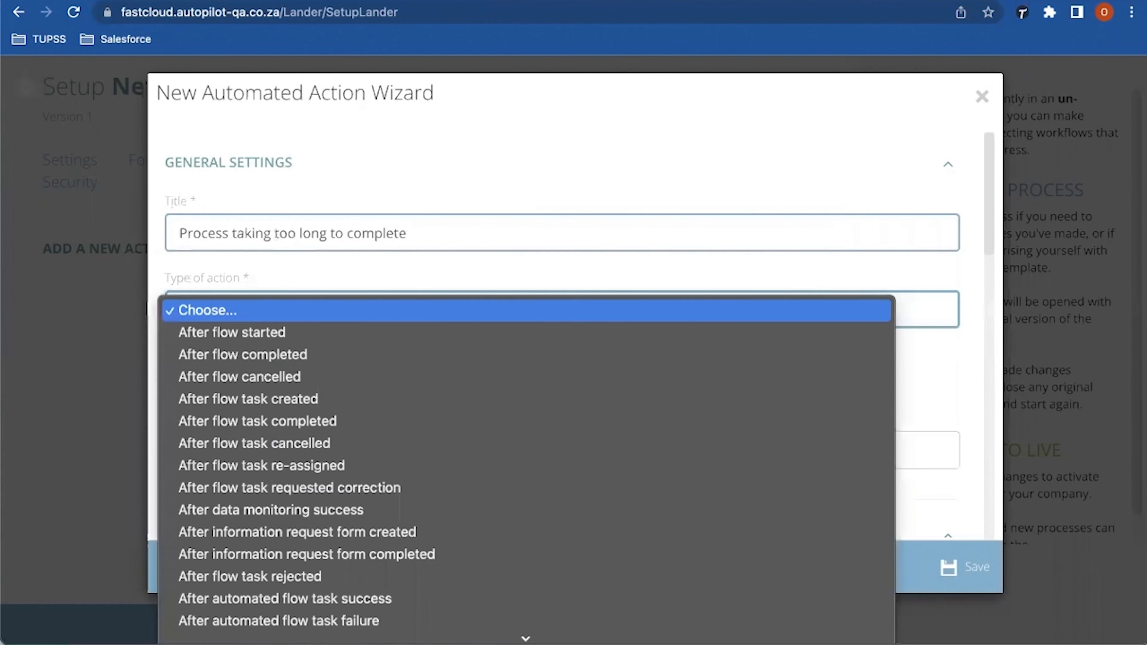
pyautogui.scroll(-7, 526, 465)
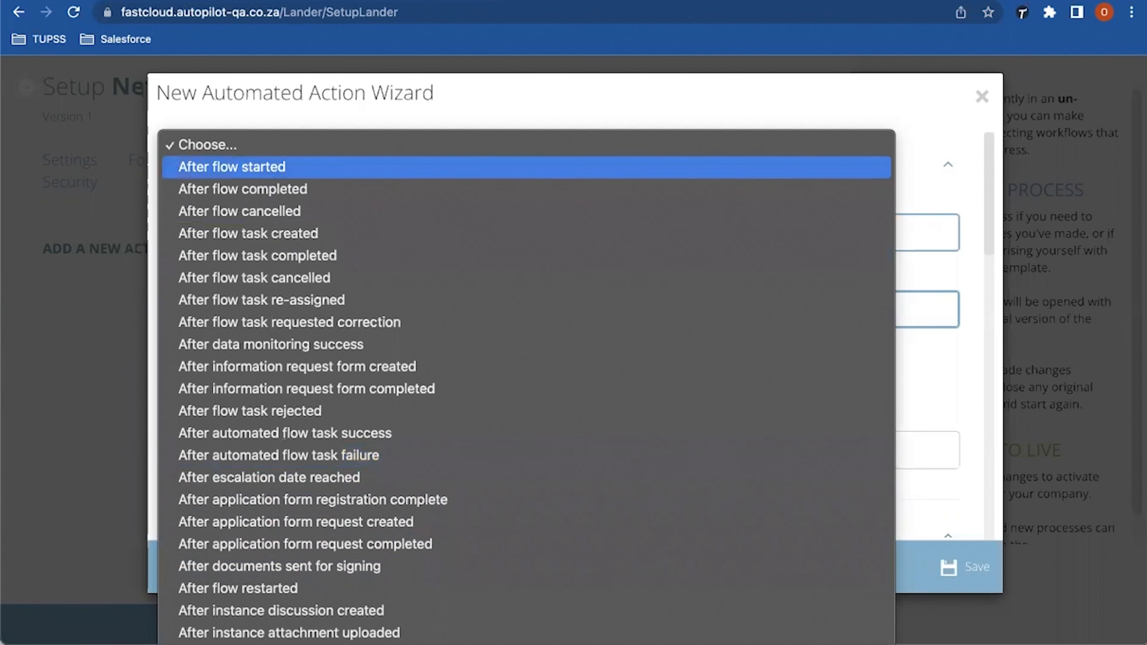
pyautogui.click(232, 167)
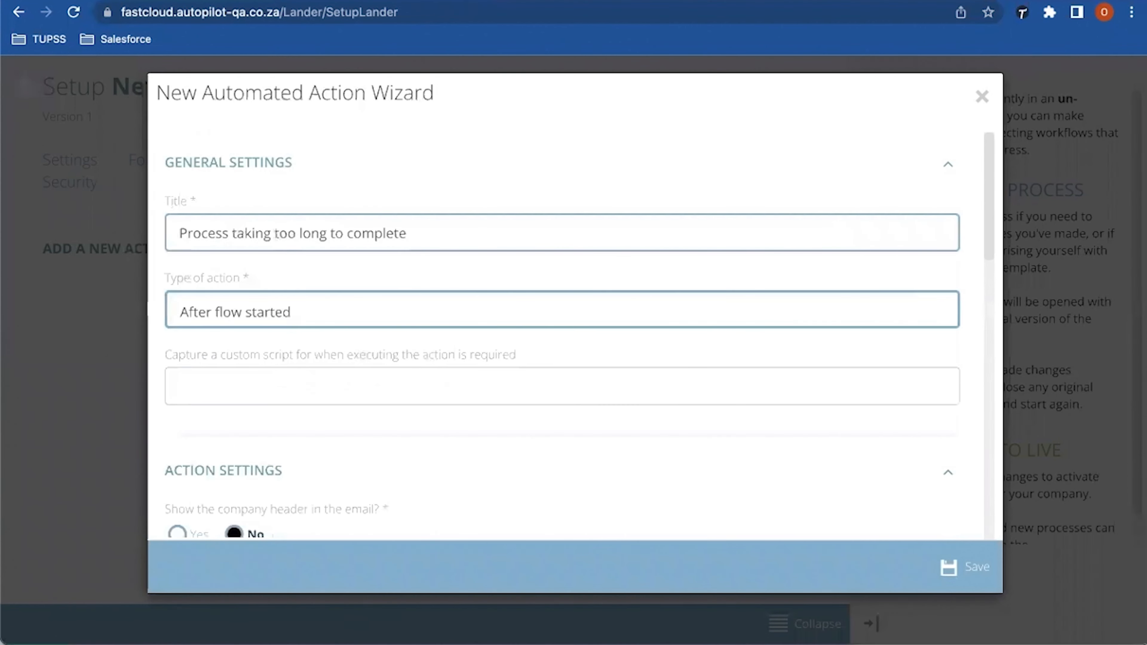
pyautogui.scroll(-3, 562, 334)
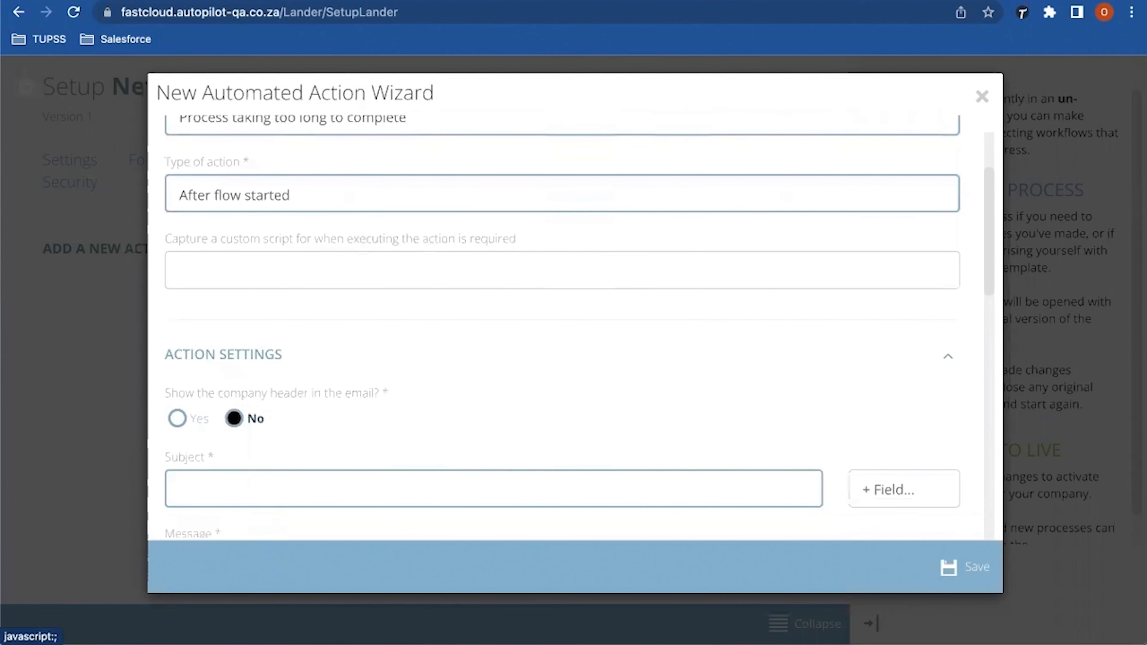
pyautogui.scroll(-2, 562, 335)
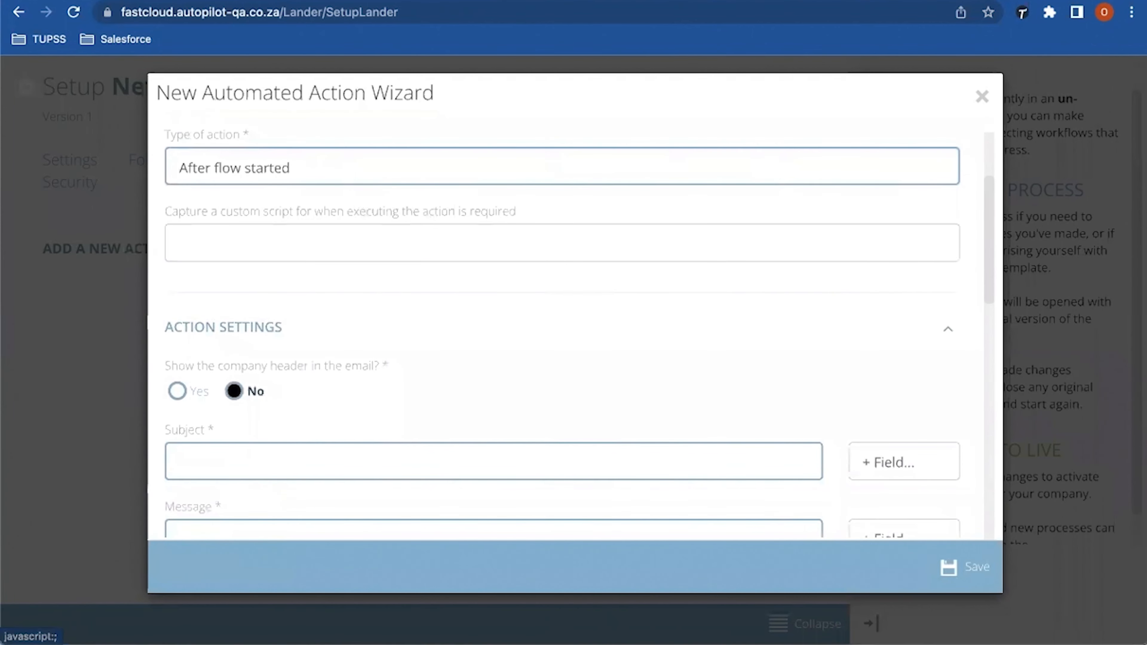
pyautogui.scroll(-2, 562, 334)
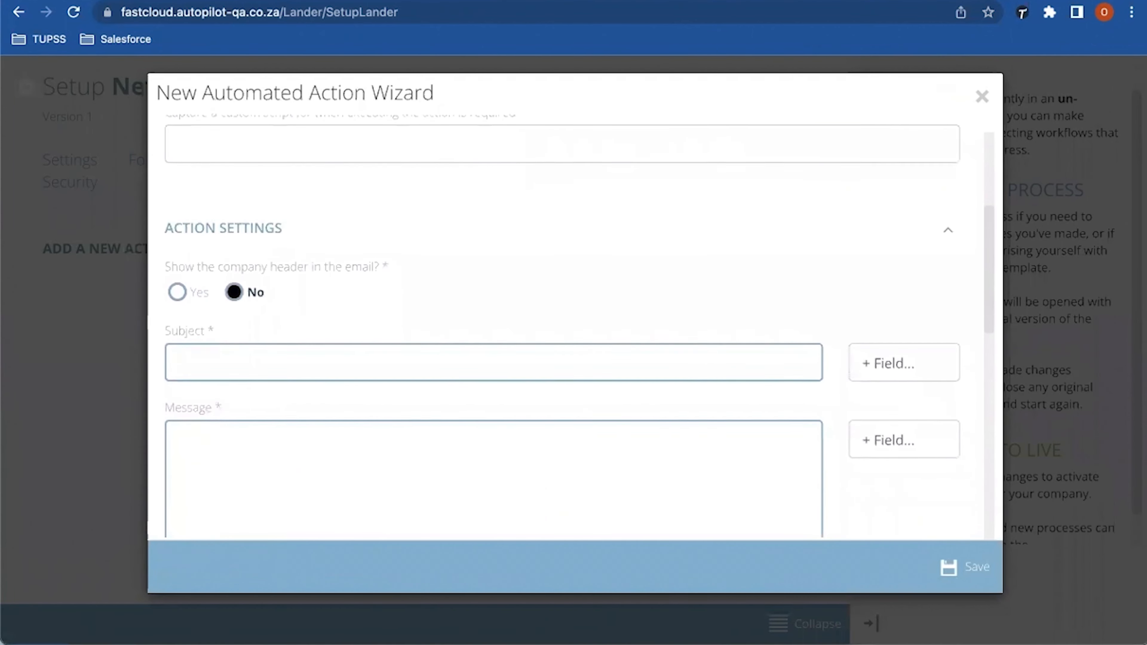
pyautogui.scroll(-2, 562, 335)
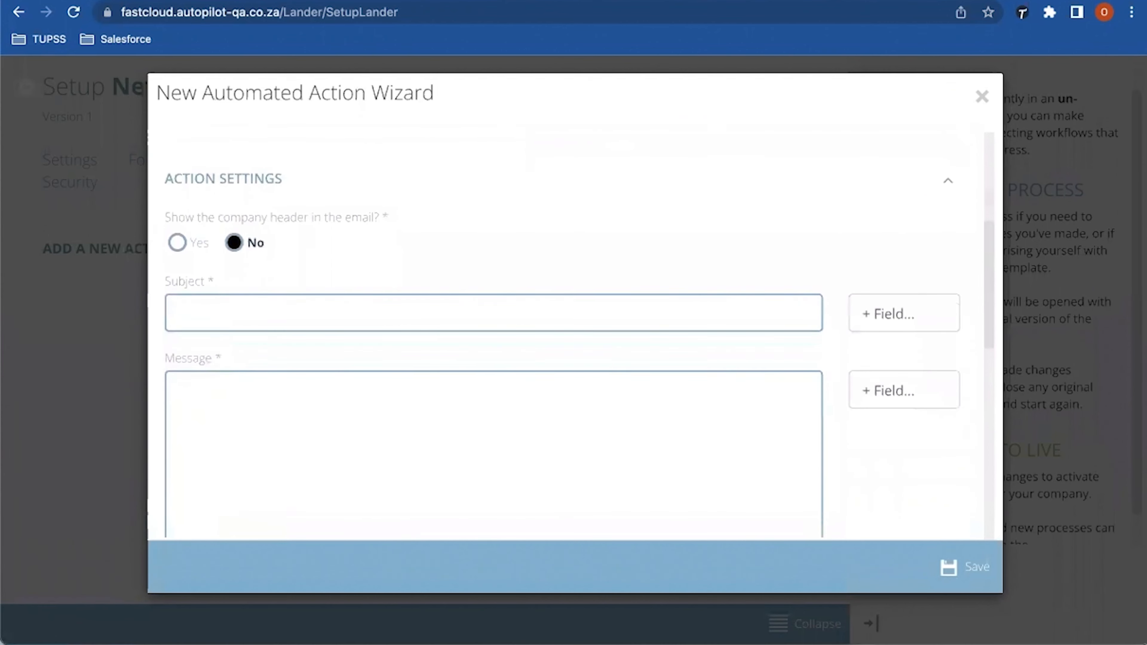
# Step: Set the email subject to 'Escalation notification'
pyautogui.click(180, 265)
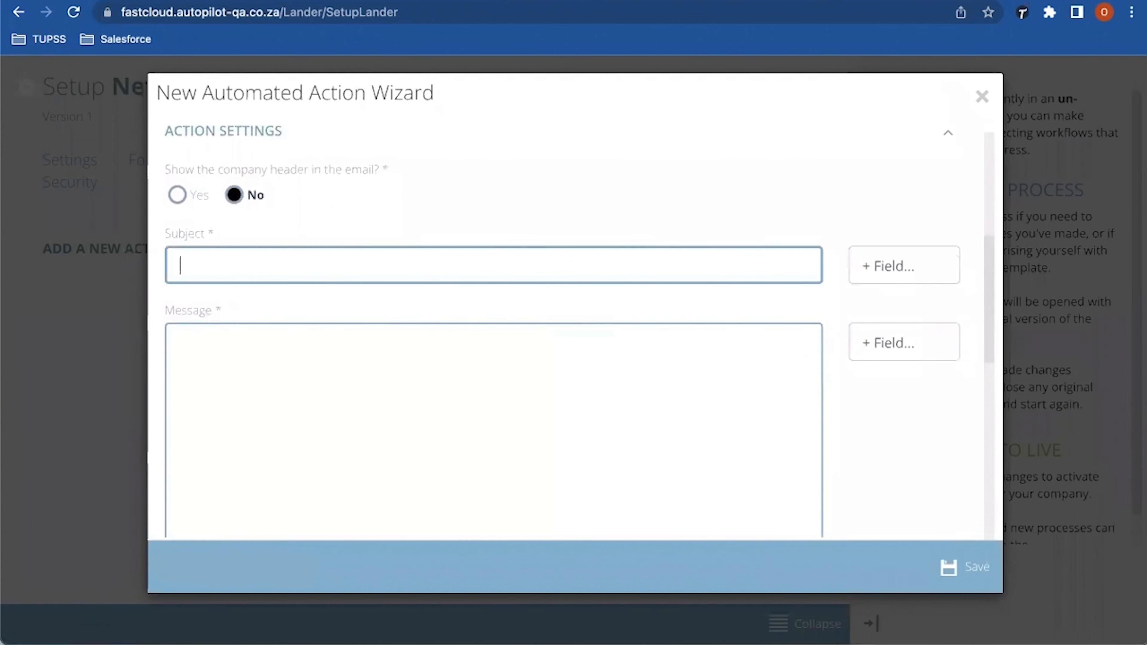
pyautogui.write('NOtif')
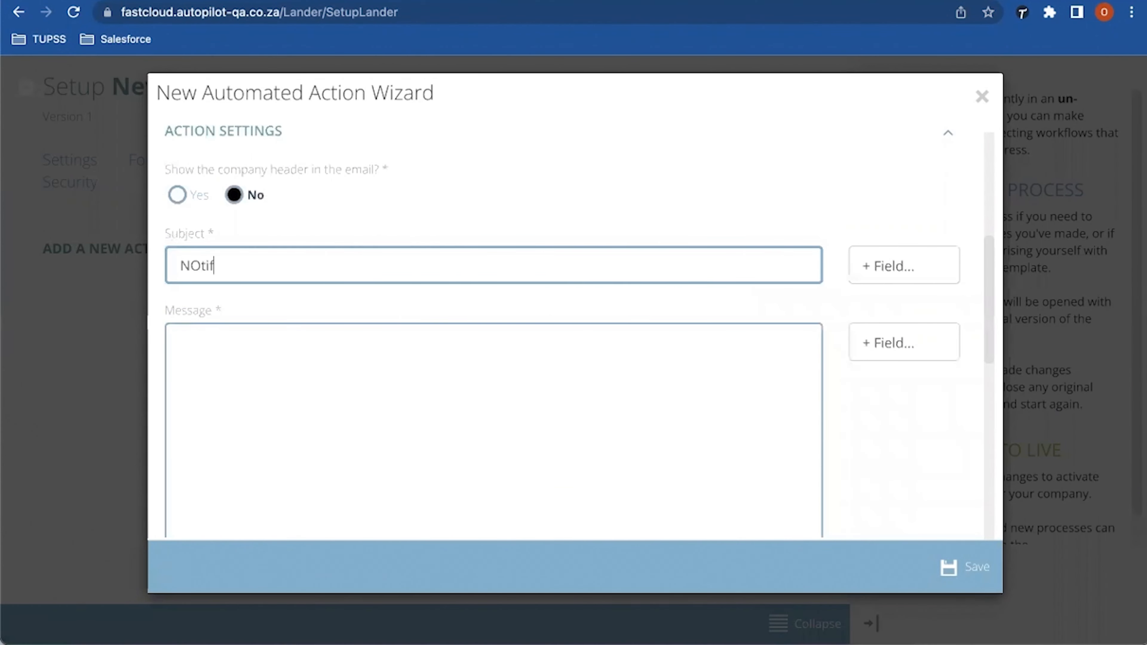
pyautogui.hotkey('shift', 'Left')
pyautogui.hotkey('shift', 'Left')
pyautogui.hotkey('shift', 'Left')
pyautogui.hotkey('shift', 'Left')
pyautogui.write('Esca')
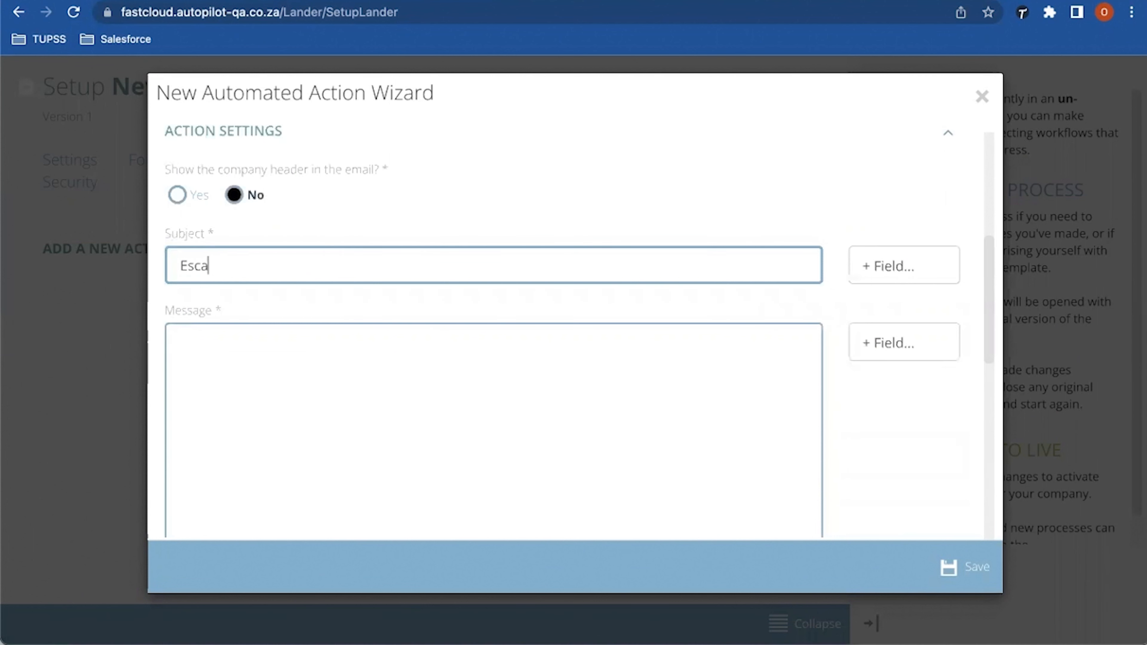
pyautogui.write('lation notification')
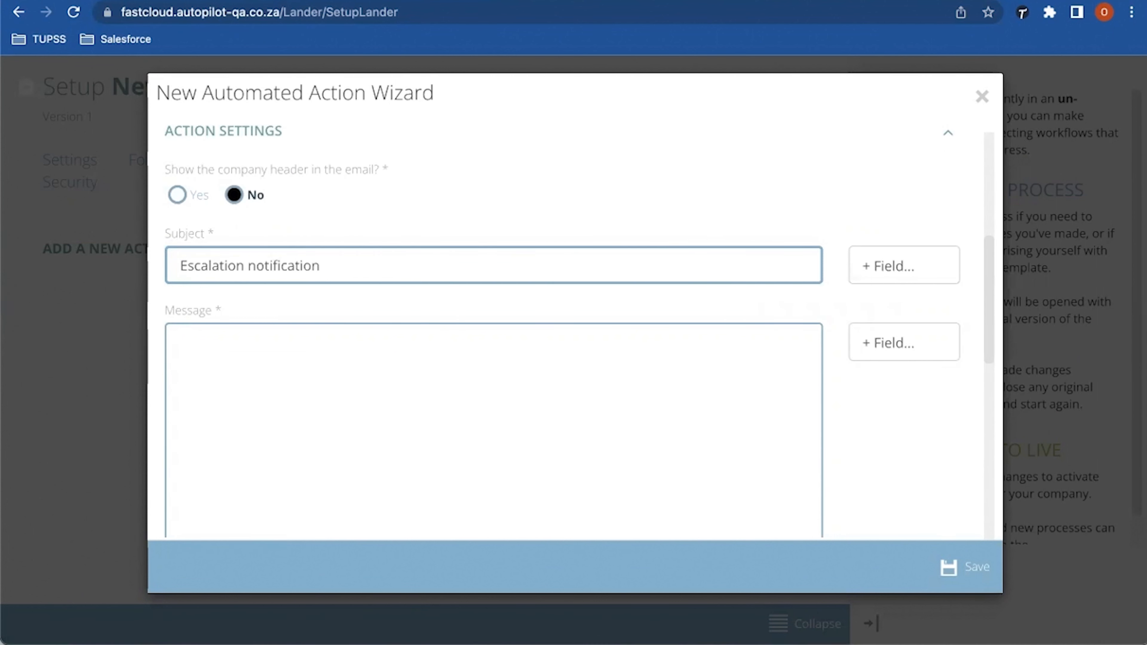
# Step: Write the message 'This process has exceeded the days for completion:' plus the Reference Number field
pyautogui.click(179, 343)
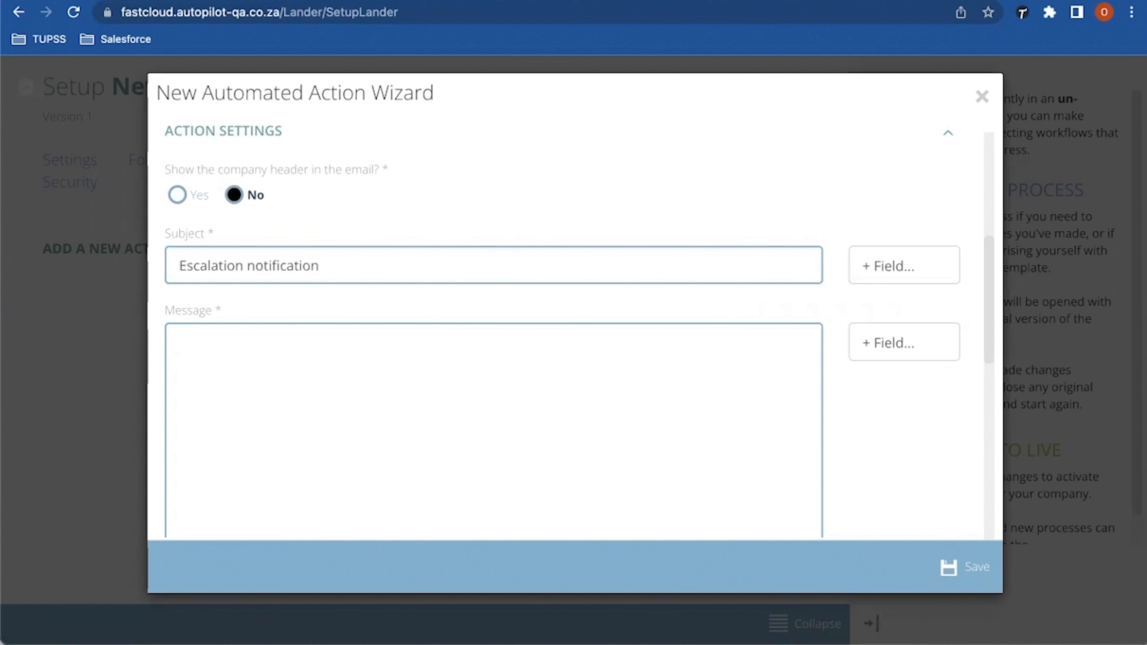
pyautogui.write('This process has e')
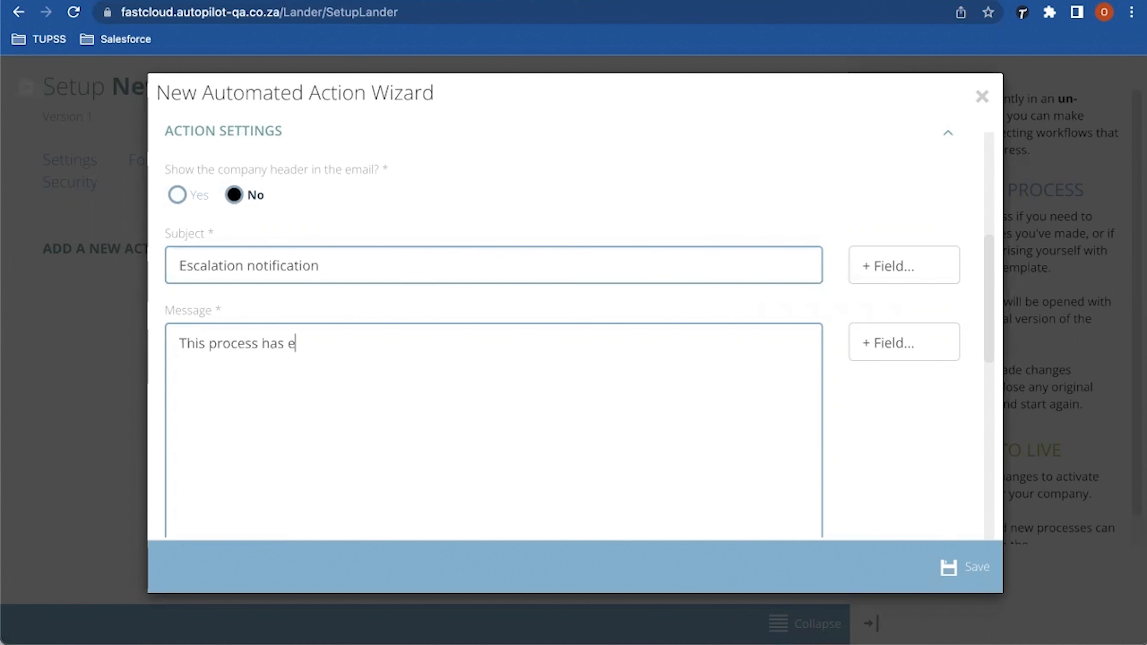
pyautogui.write('xceeded the days')
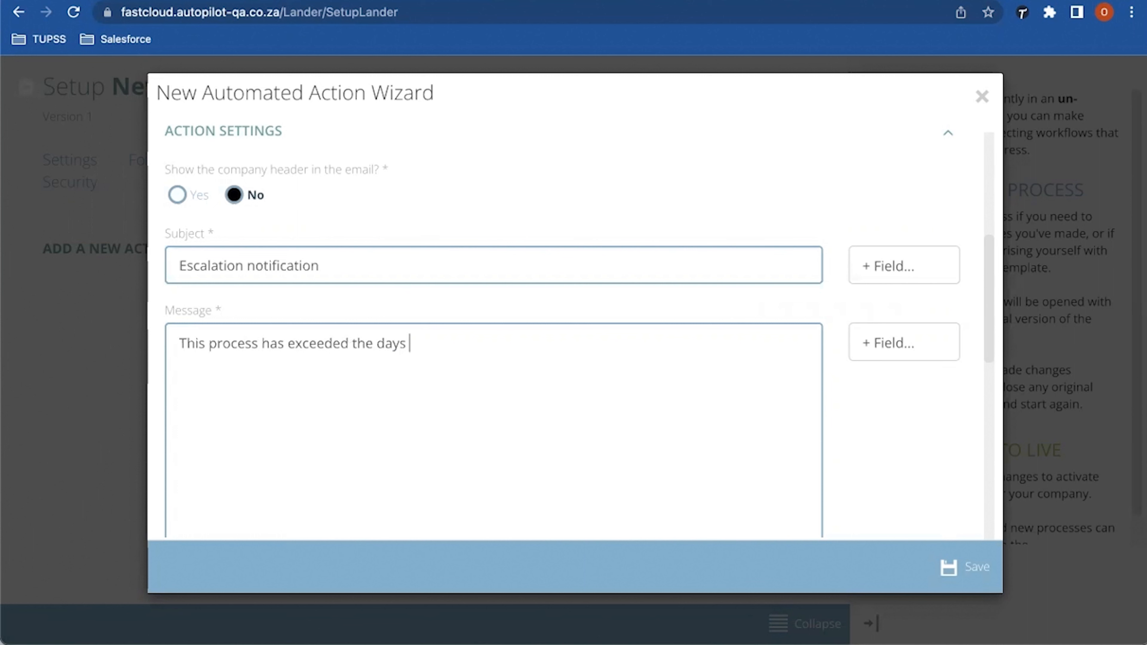
pyautogui.write(' for comple')
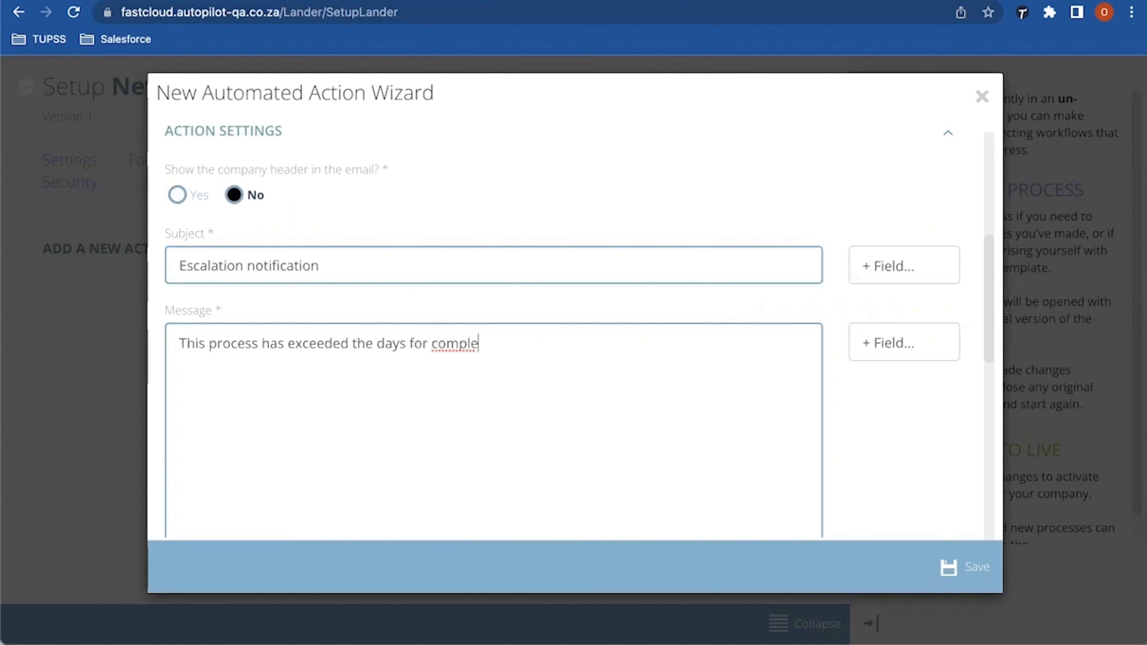
pyautogui.write('tion')
pyautogui.scroll(-4, 573, 320)
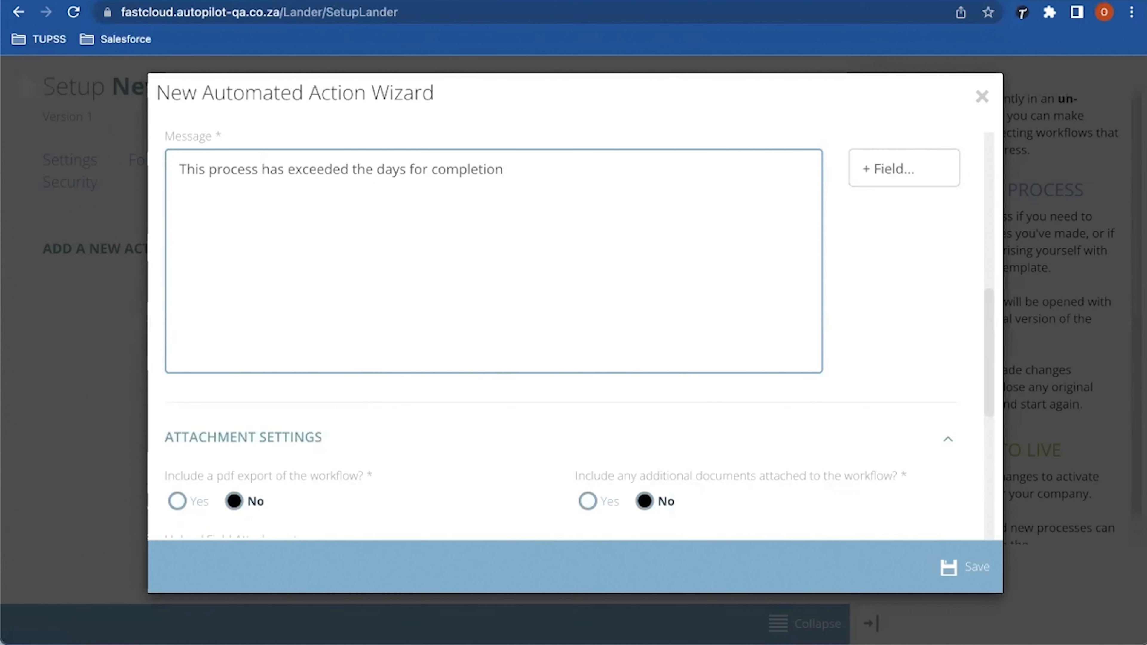
pyautogui.click(904, 168)
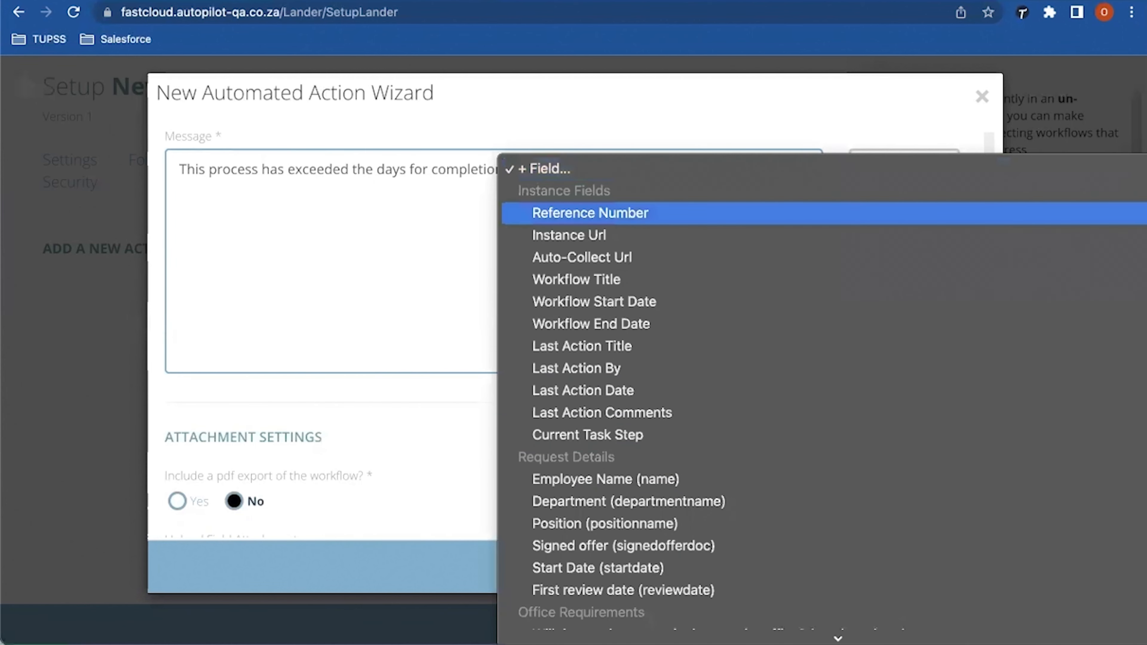
pyautogui.press('Return')
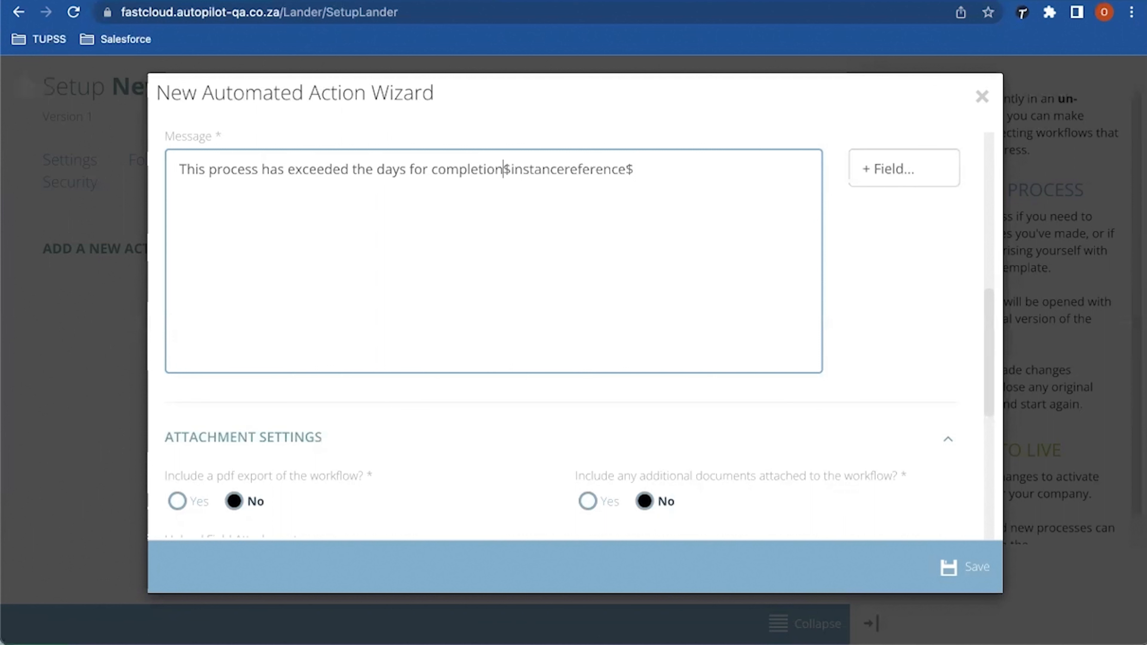
pyautogui.write(':')
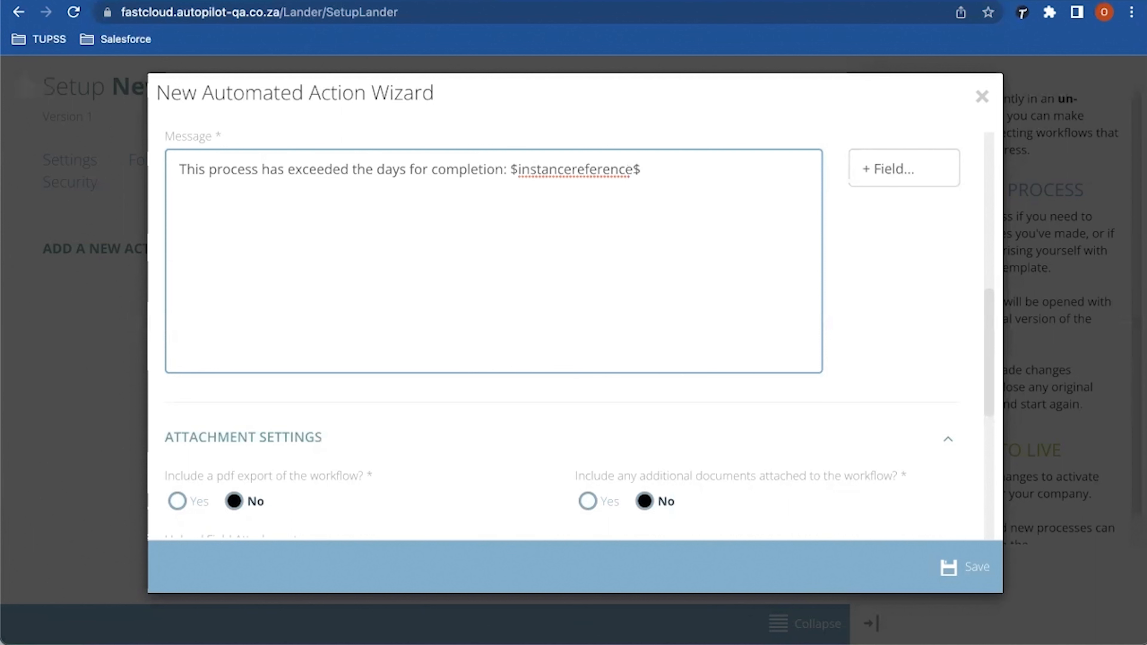
pyautogui.scroll(3, 560, 317)
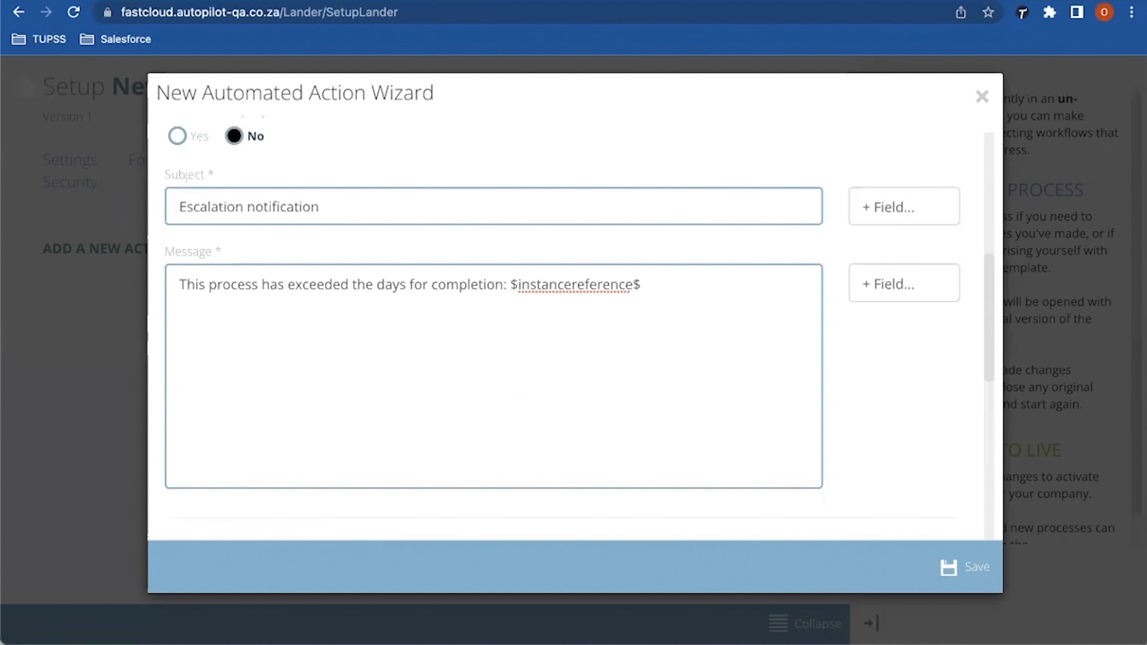
pyautogui.scroll(-5, 576, 344)
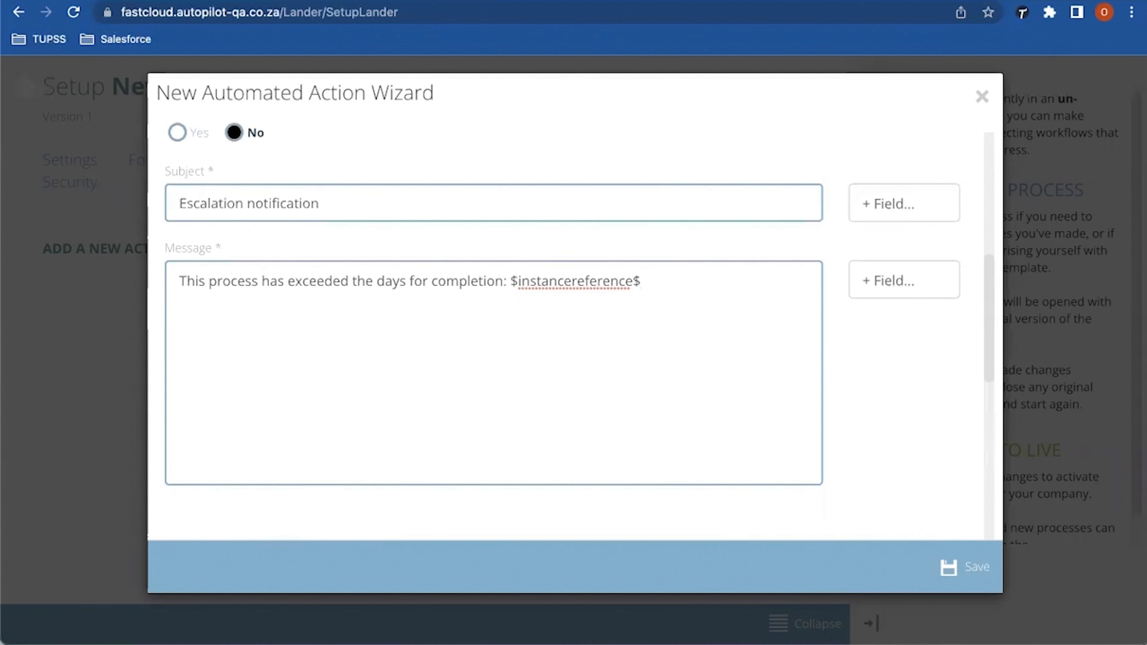
pyautogui.scroll(-7, 560, 326)
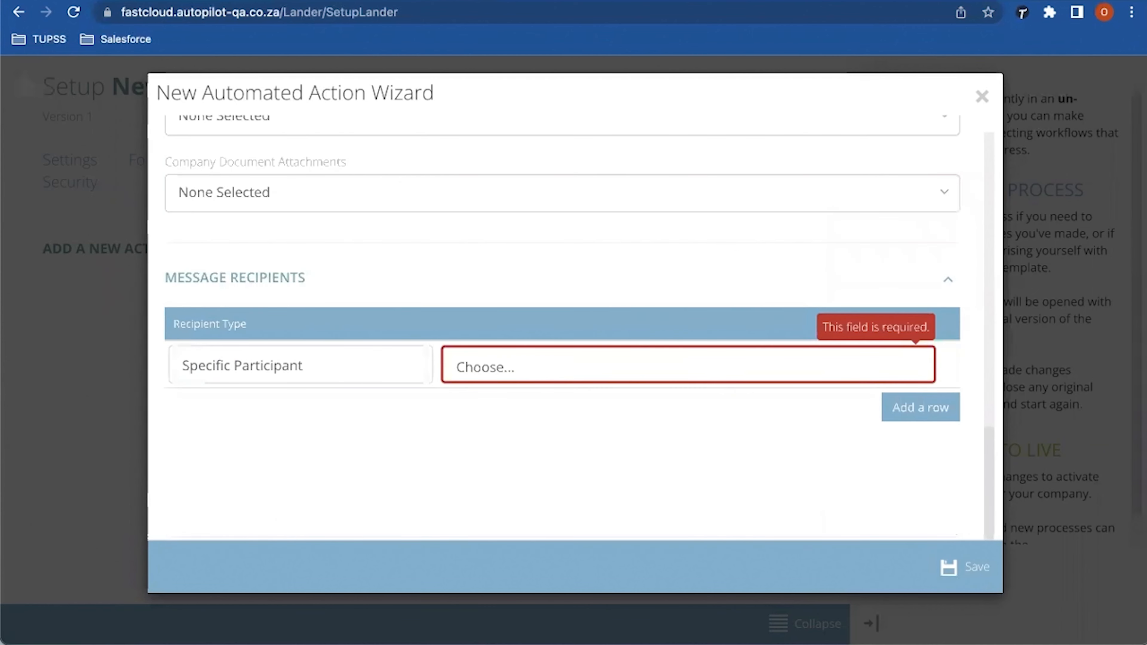
# Step: Set the recipient type to Specific Email Address and enter the manager's email address
pyautogui.click(300, 365)
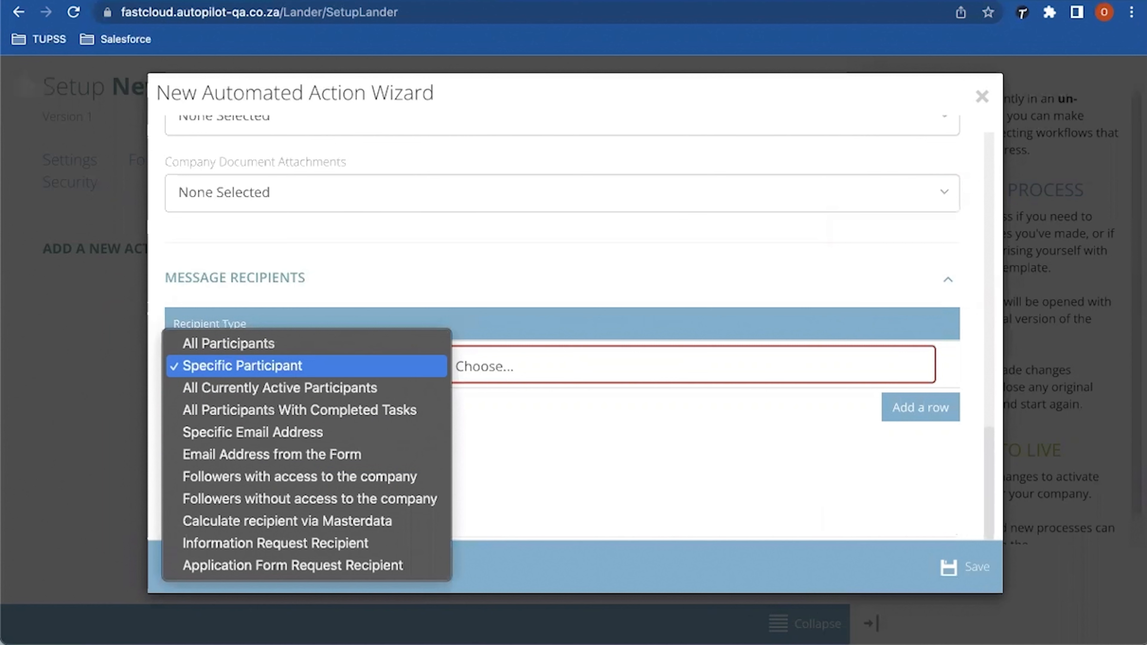
pyautogui.press('Down')
pyautogui.press('Down')
pyautogui.press('Down')
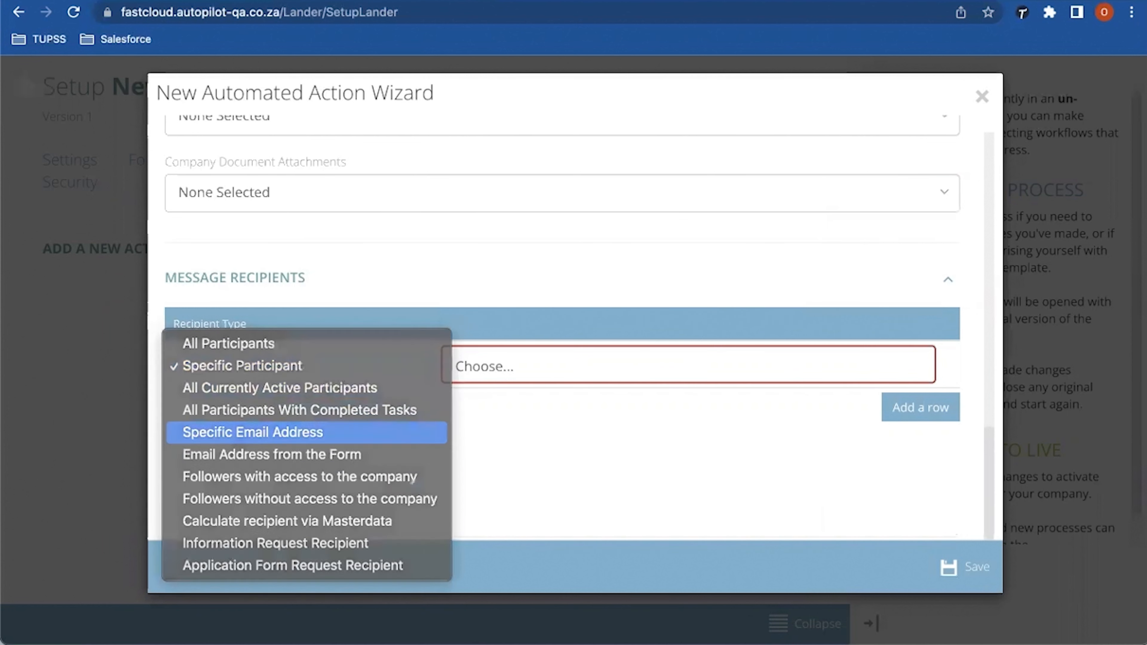
pyautogui.press('Return')
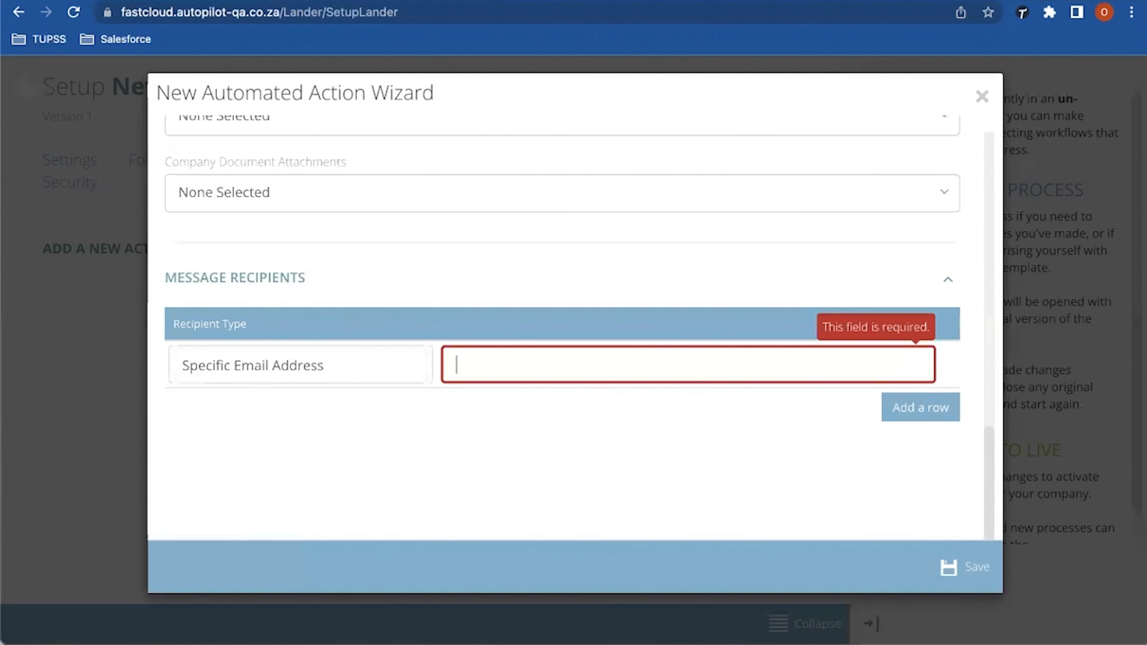
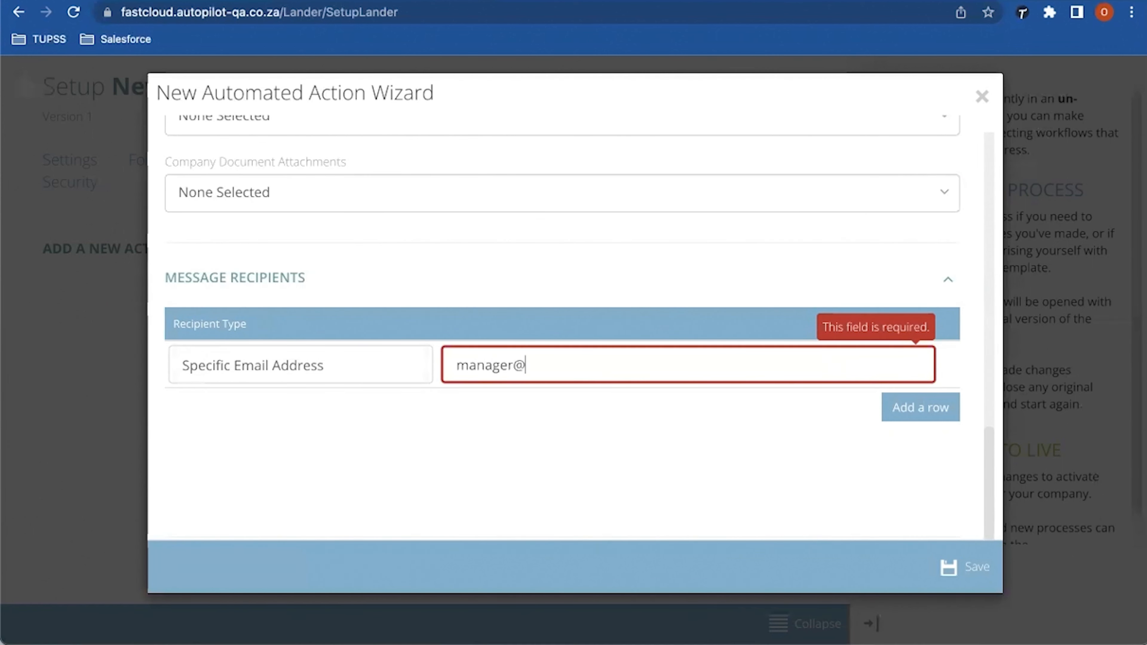
pyautogui.click(456, 365)
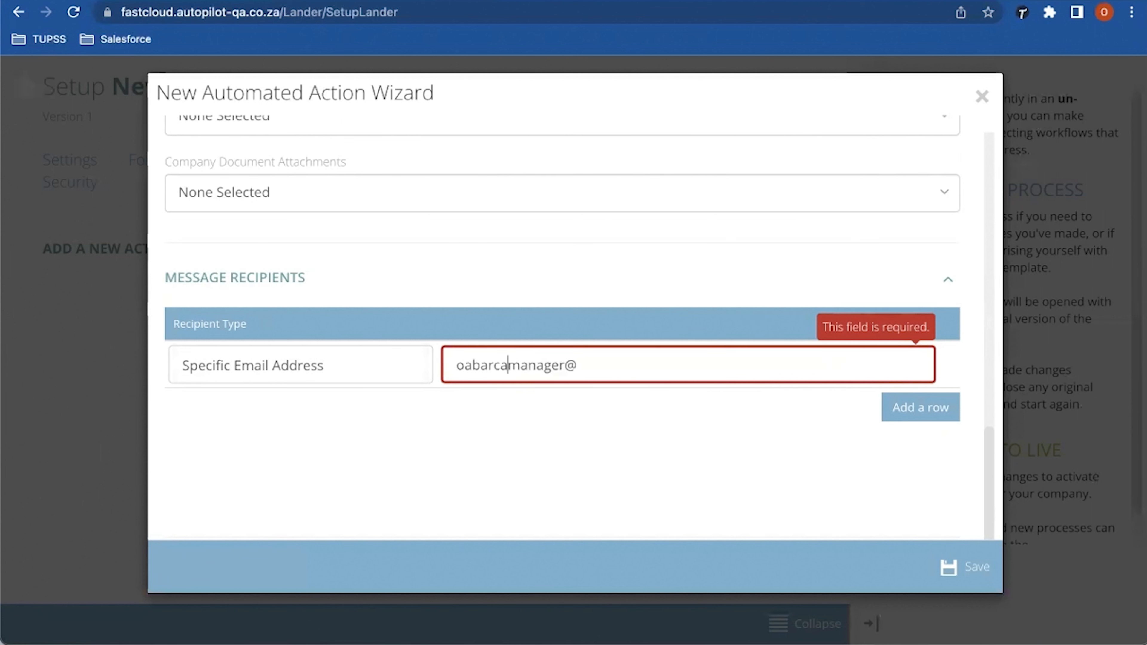
pyautogui.click(584, 365)
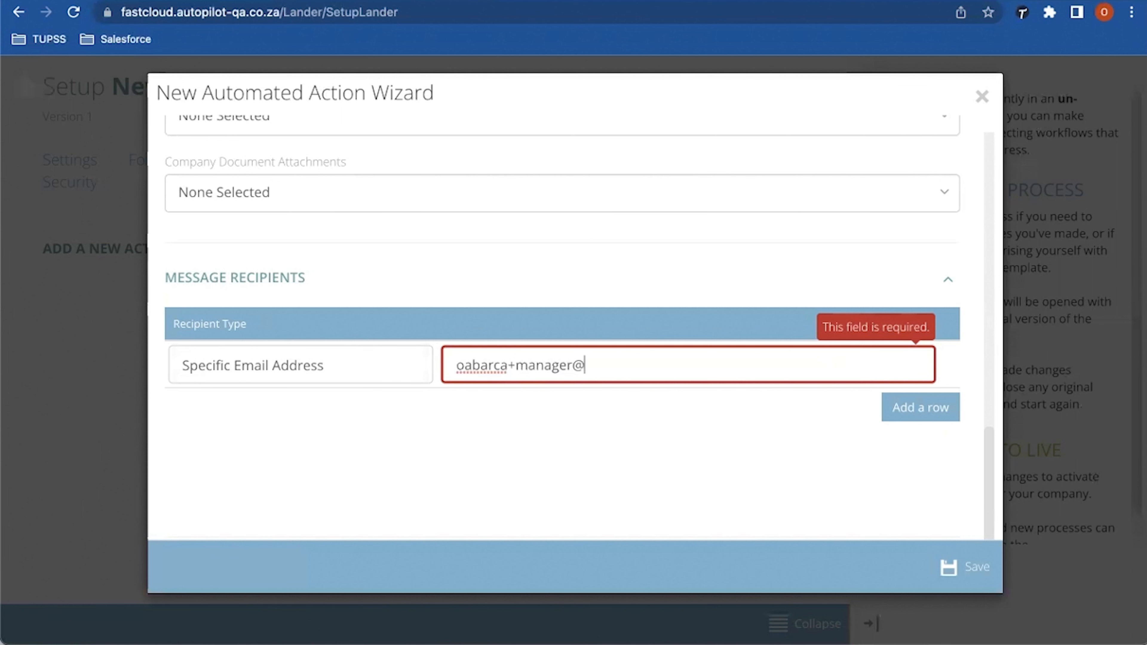
pyautogui.write('fastcloudconsulting.com')
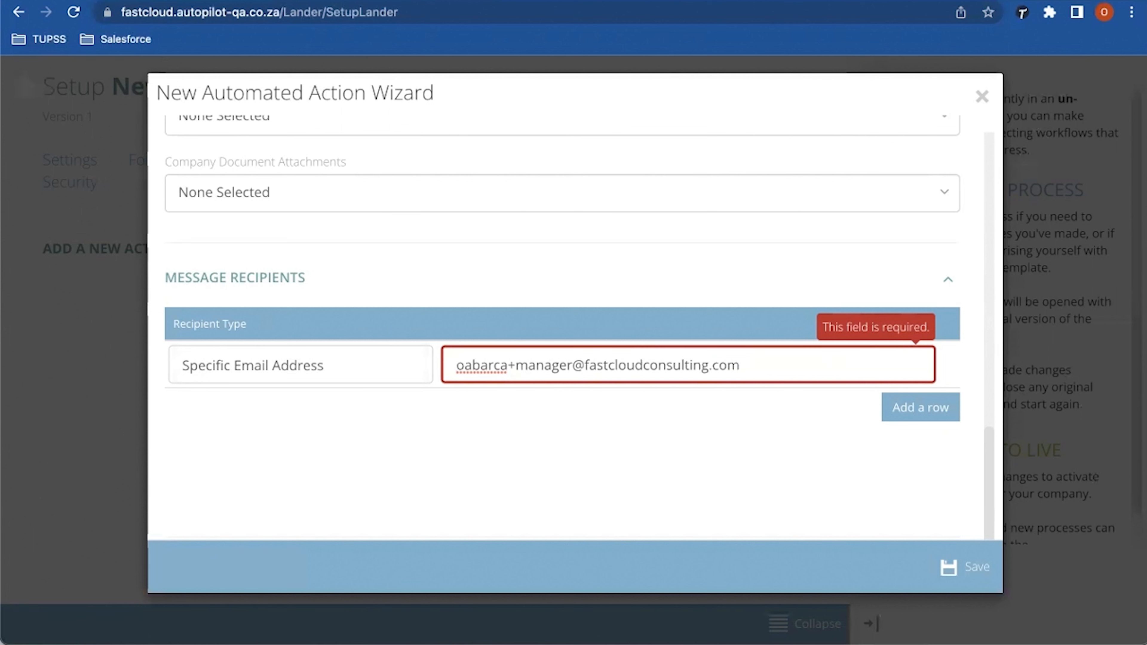
# Step: Remove the extra empty recipient row and save the email action
pyautogui.click(921, 407)
pyautogui.scroll(-1, 562, 324)
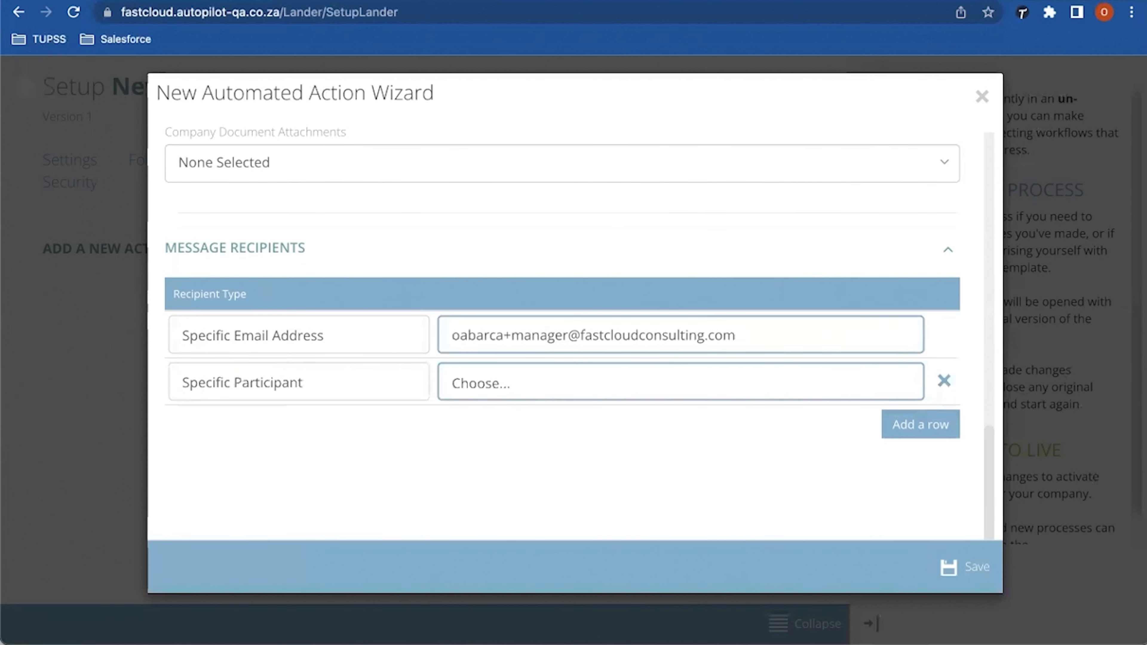
pyautogui.click(964, 567)
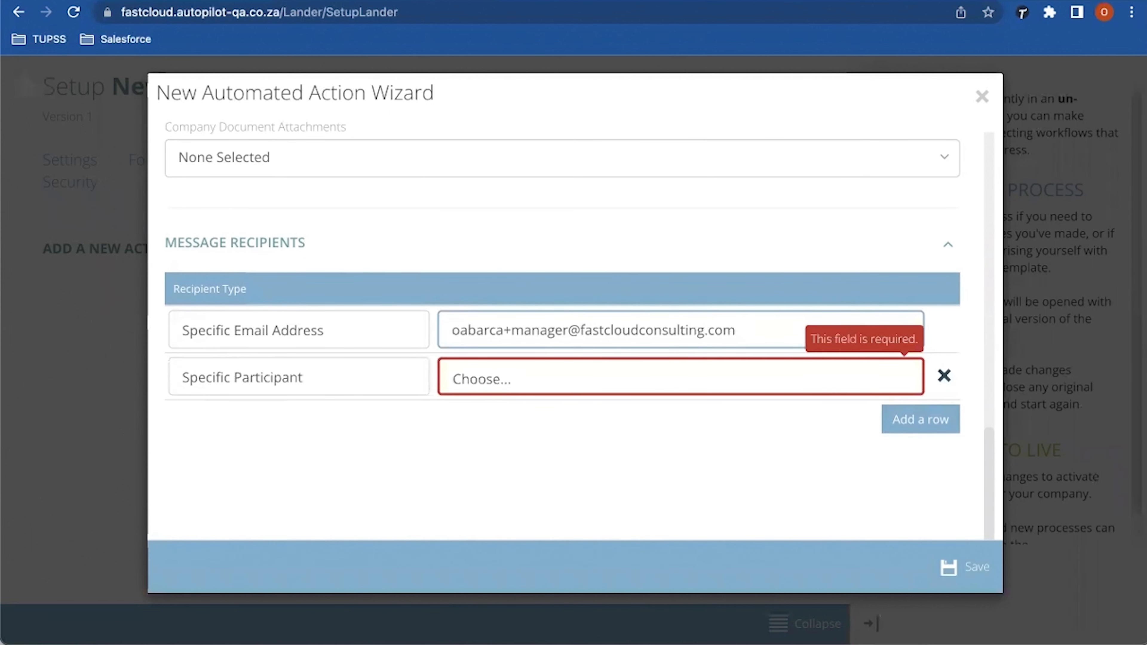
pyautogui.click(943, 375)
pyautogui.click(964, 567)
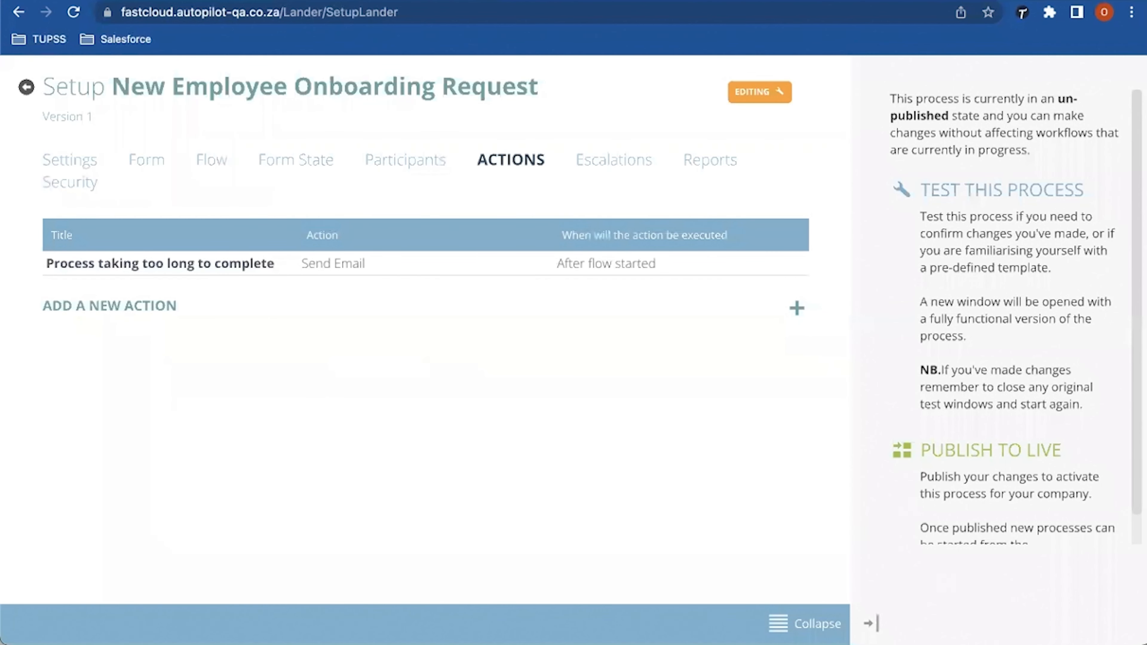
# Step: Start a new escalation titled 'Process not completed' during step 9, Finalise Employee take-on
pyautogui.click(614, 159)
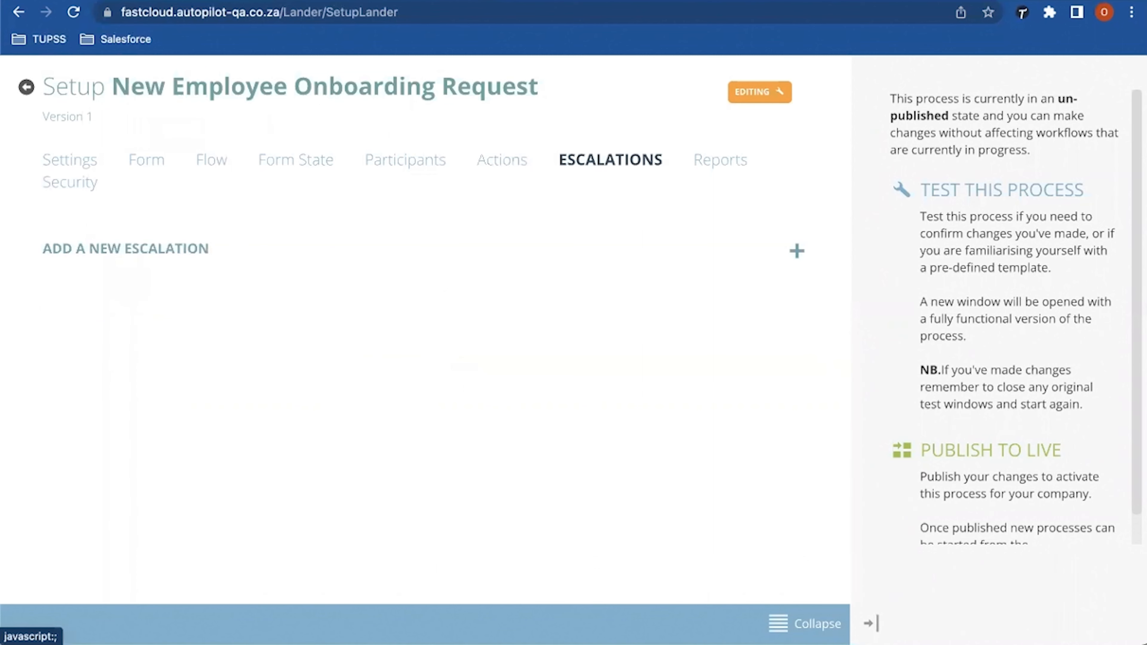
pyautogui.click(796, 251)
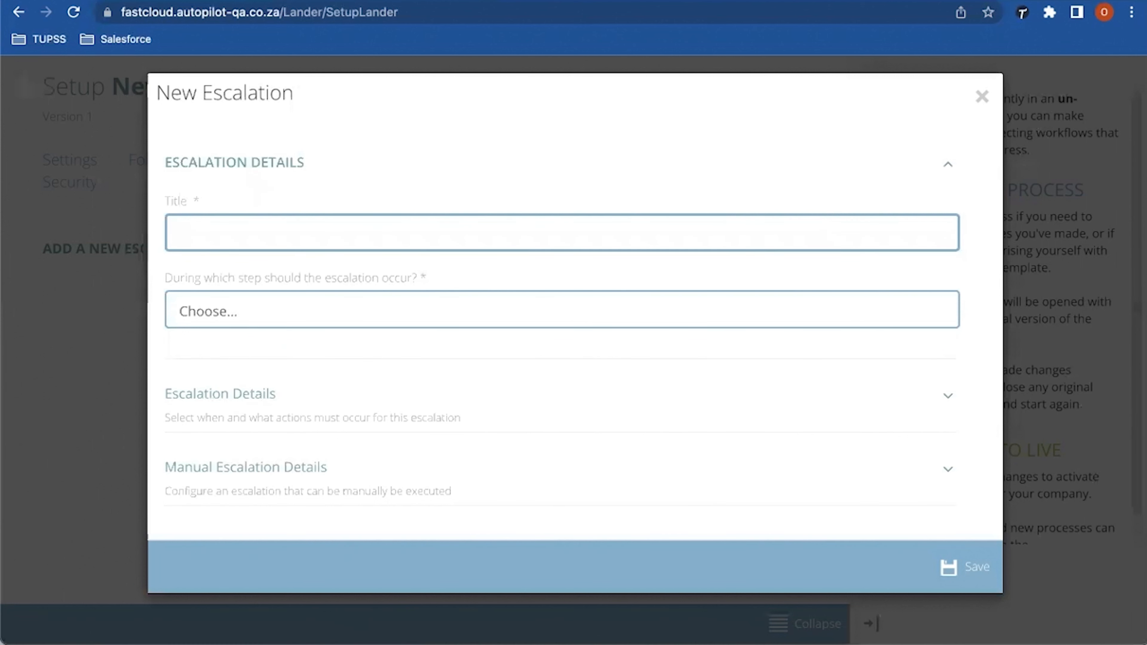
pyautogui.write('Process not comple')
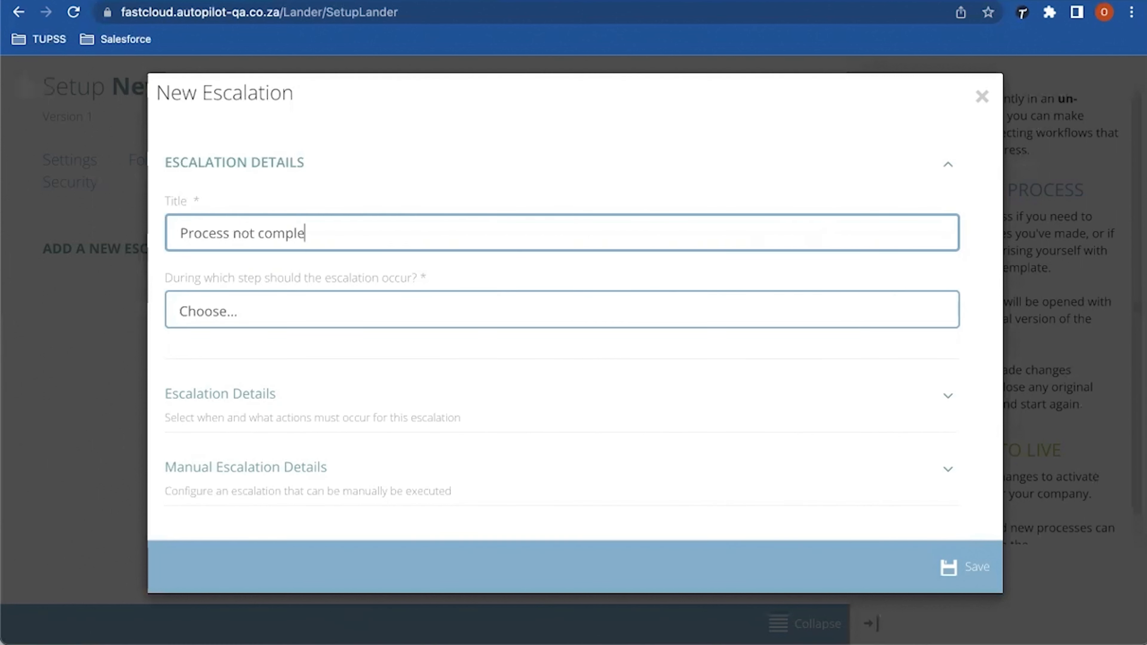
pyautogui.write('teed')
pyautogui.press('BackSpace')
pyautogui.press('BackSpace')
pyautogui.press('BackSpace')
pyautogui.write('ed')
pyautogui.click(562, 310)
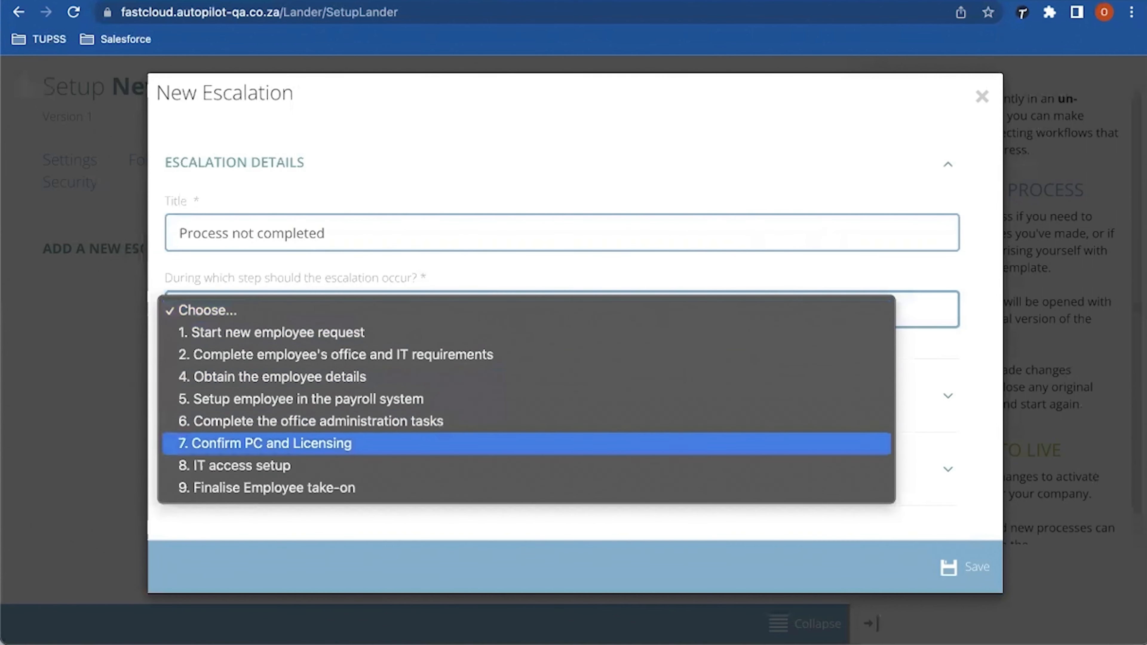
pyautogui.click(267, 489)
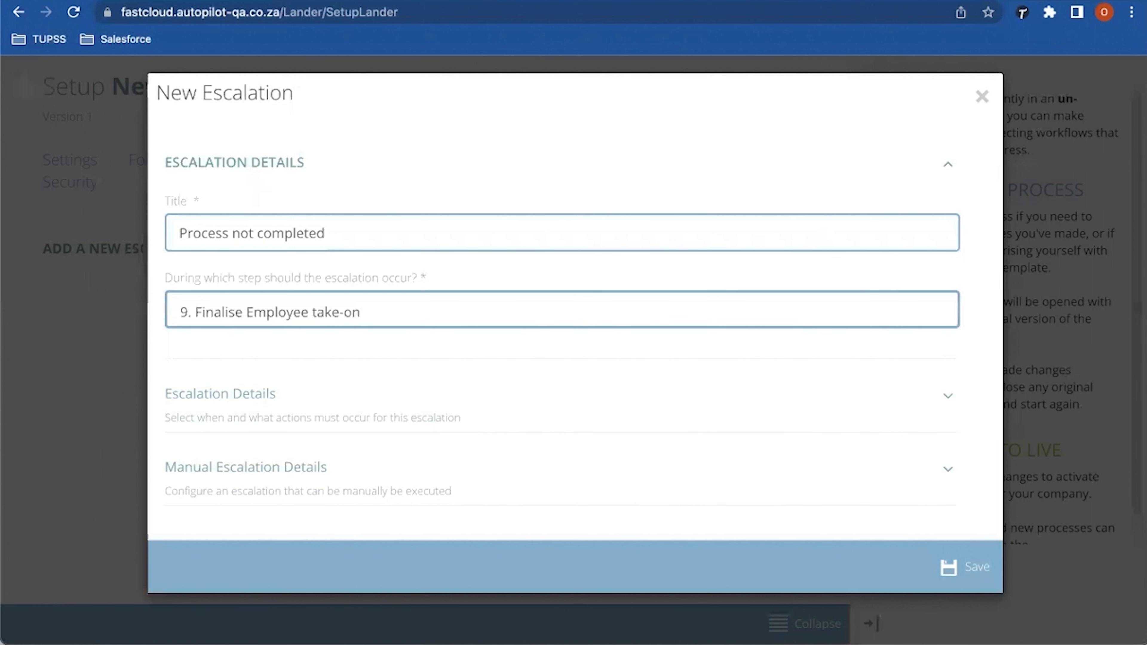
# Step: Add a manual escalation event set to Execute an action, finding the trigger list empty
pyautogui.click(245, 467)
pyautogui.scroll(-1, 571, 336)
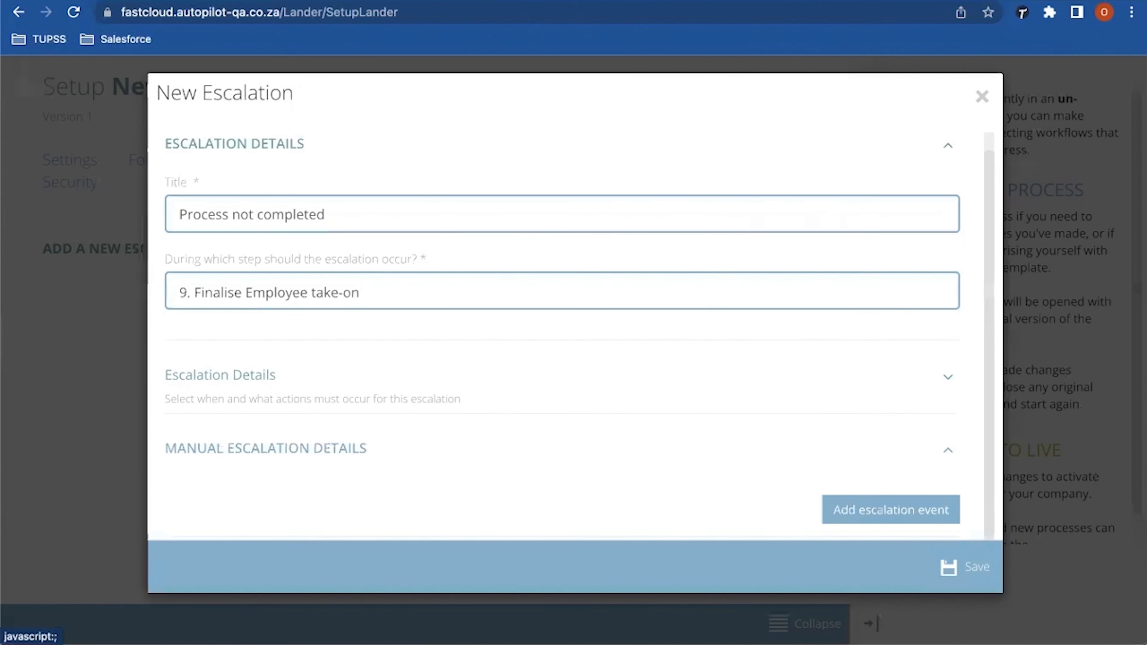
pyautogui.click(890, 510)
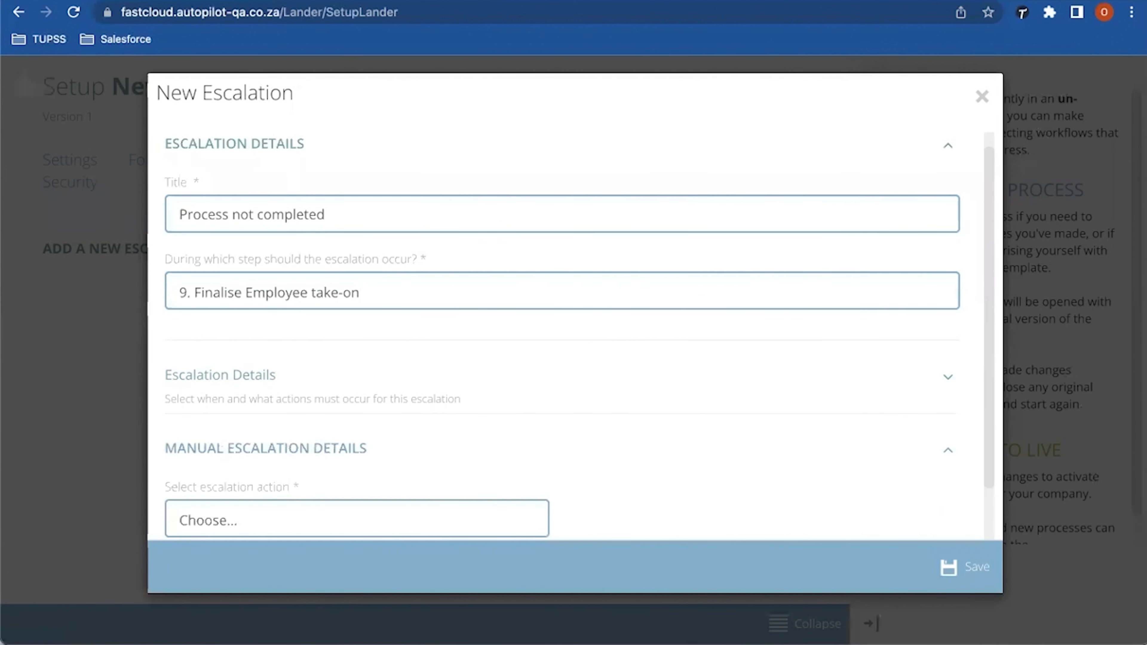
pyautogui.scroll(-3, 571, 336)
pyautogui.click(356, 437)
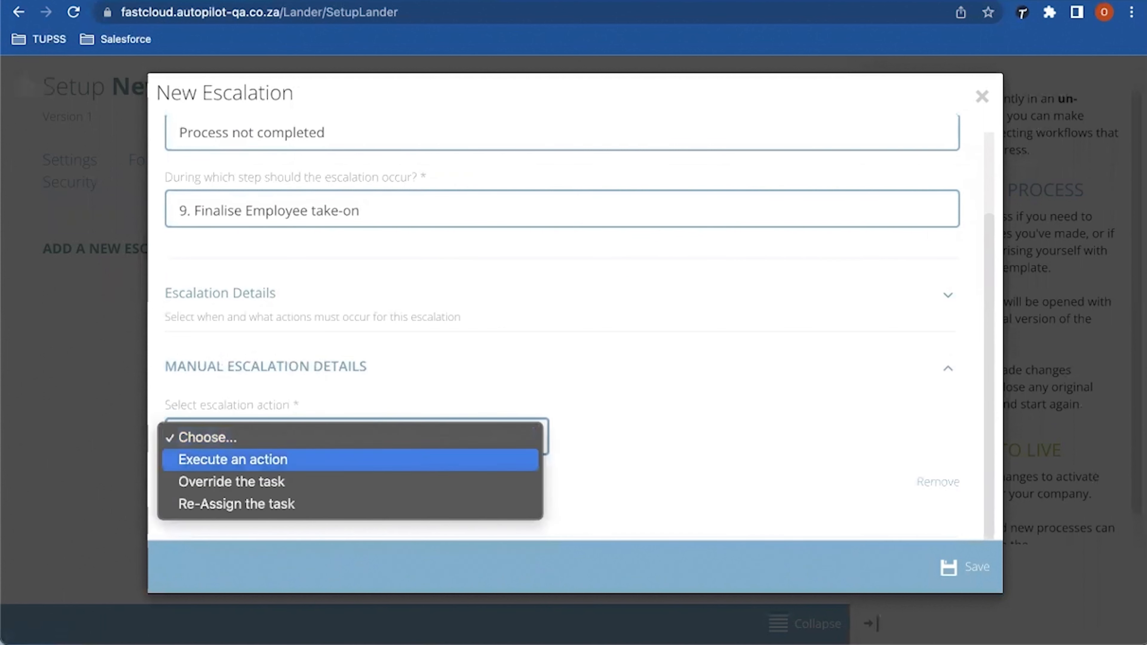
pyautogui.click(233, 459)
pyautogui.click(766, 436)
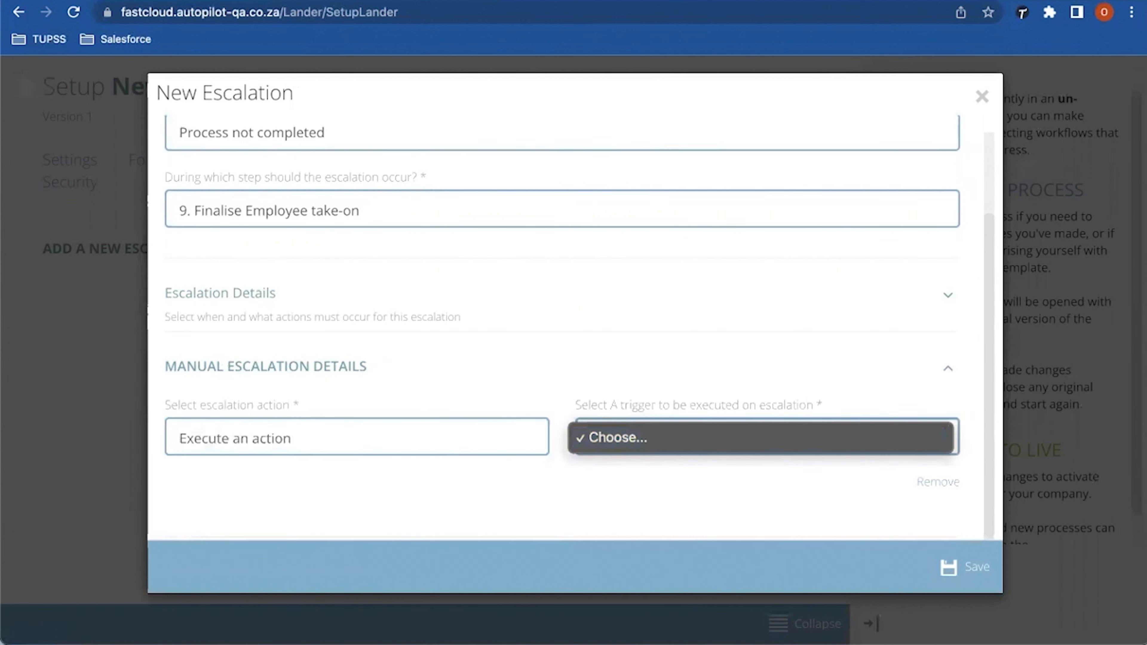
pyautogui.press('Escape')
# Step: Try other escalation actions, recheck the still-empty trigger list, then discard the new escalation
pyautogui.click(356, 437)
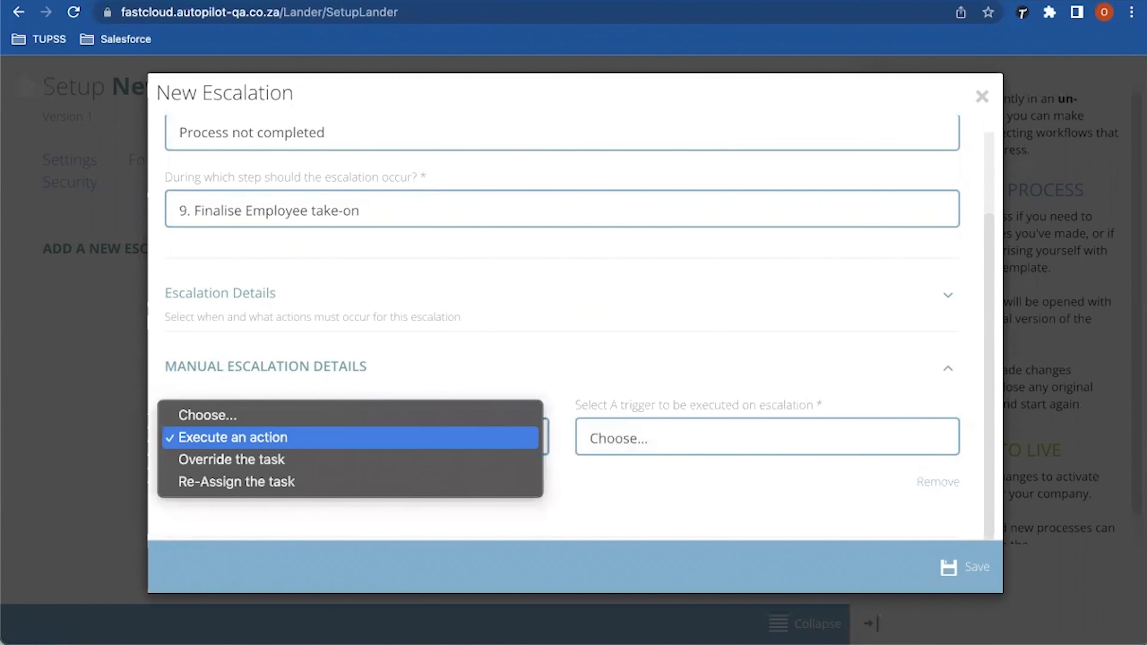
pyautogui.click(232, 460)
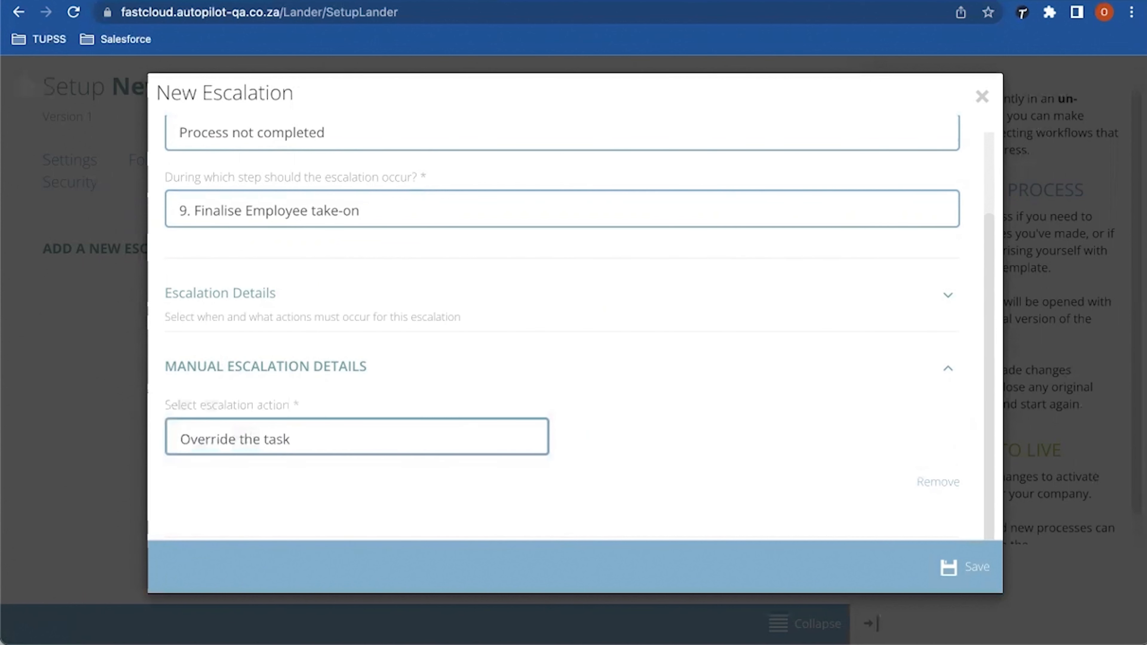
pyautogui.click(356, 436)
pyautogui.click(235, 460)
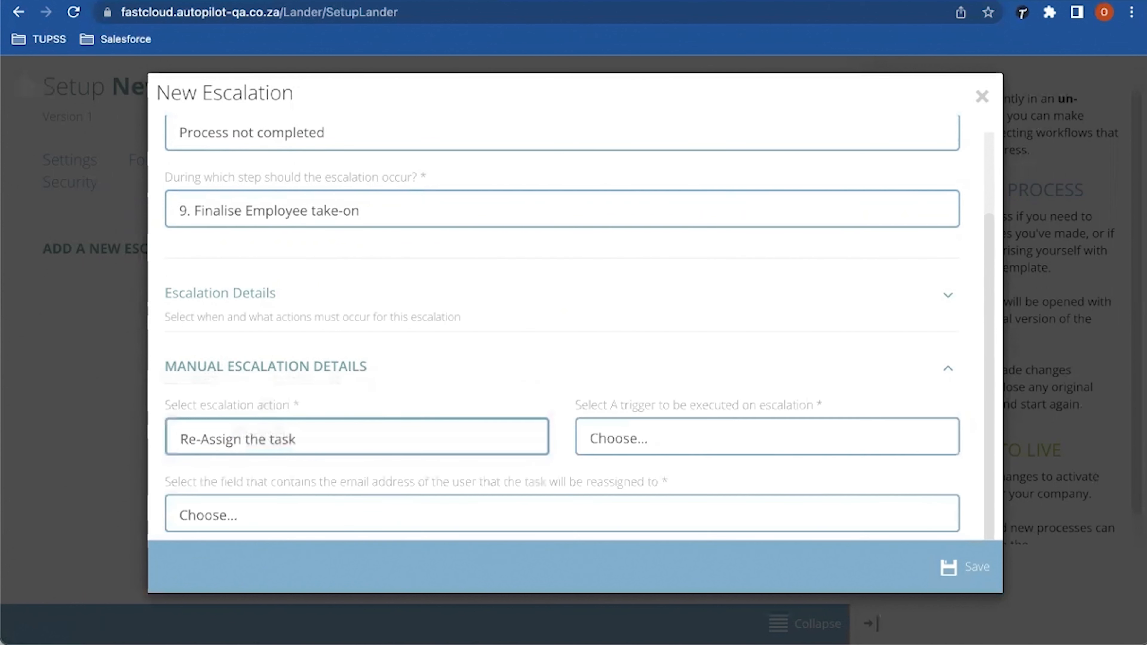
pyautogui.click(356, 436)
pyautogui.click(231, 392)
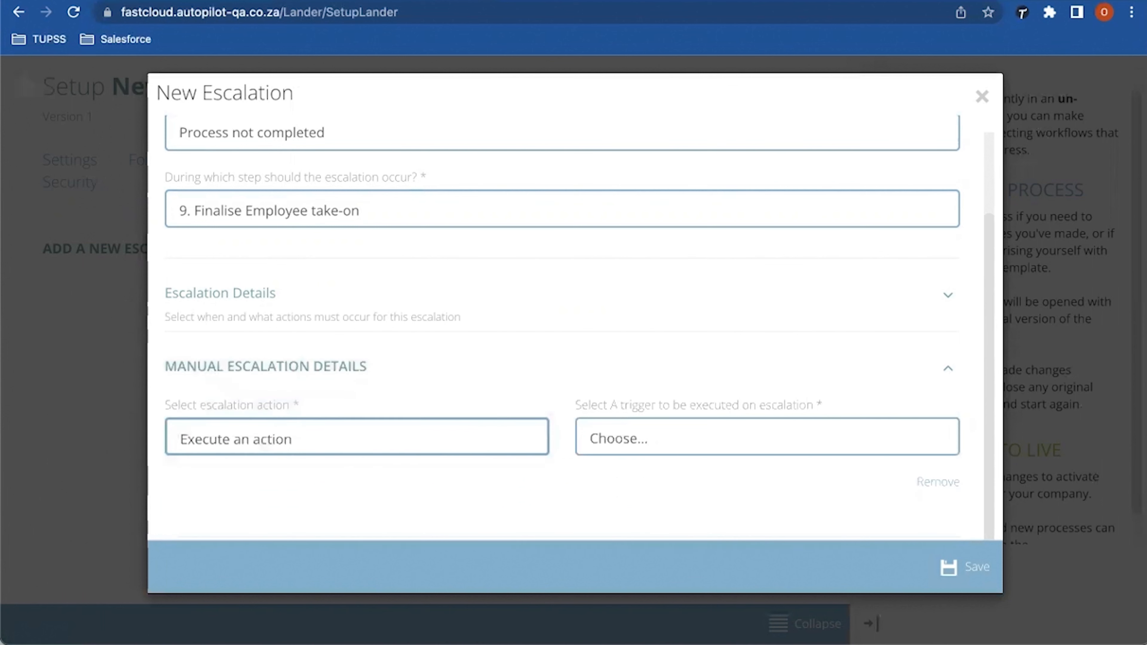
pyautogui.click(767, 437)
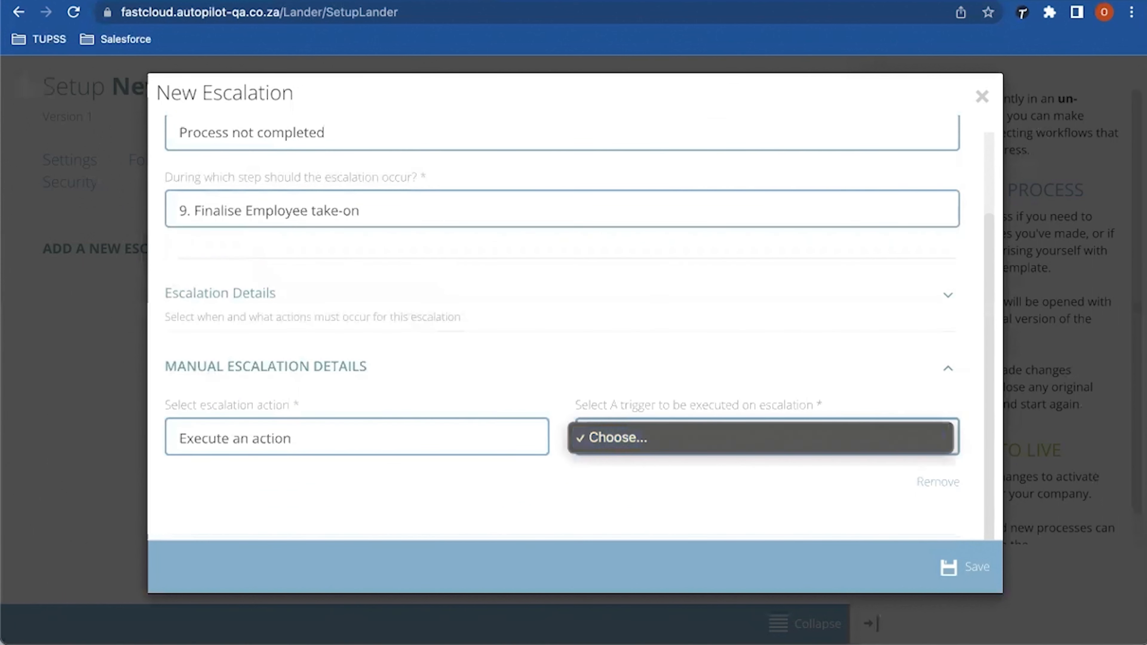
pyautogui.press('Escape')
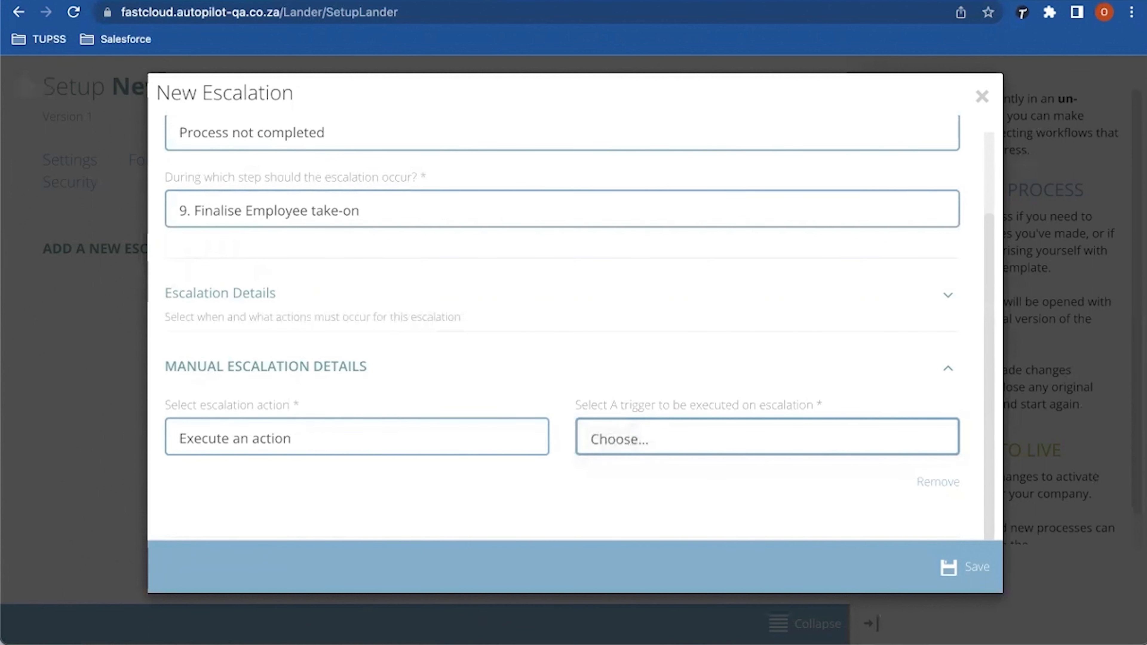
pyautogui.click(766, 436)
pyautogui.press('Escape')
pyautogui.click(982, 96)
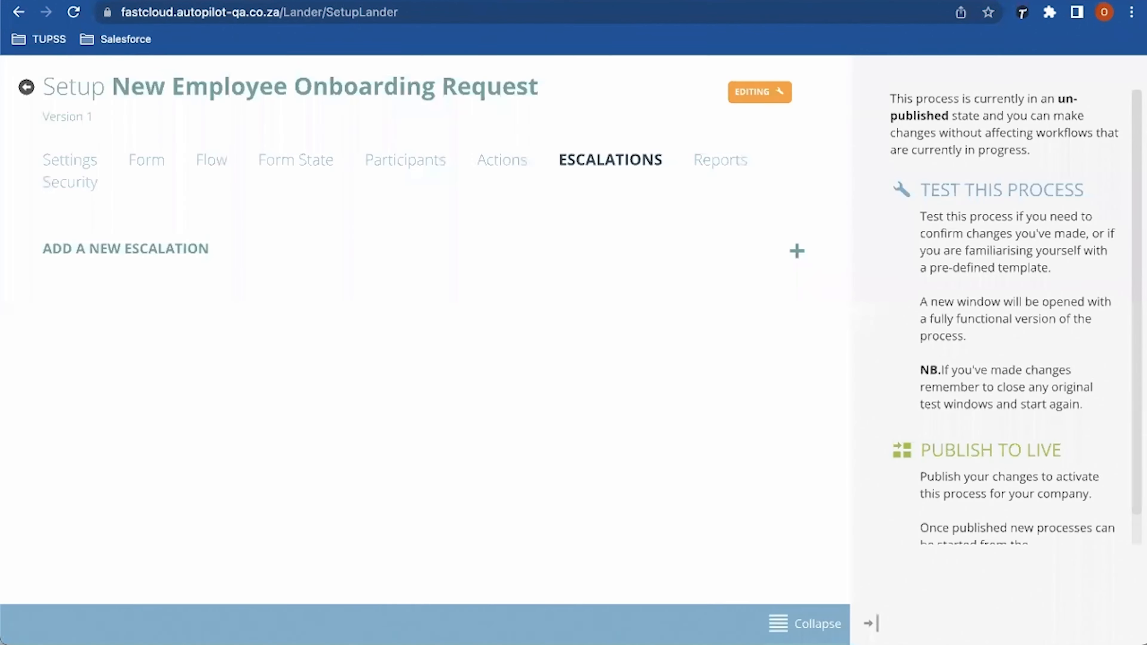
# Step: Change the email action's type to After escalation date reached, send it only once, and save
pyautogui.click(511, 159)
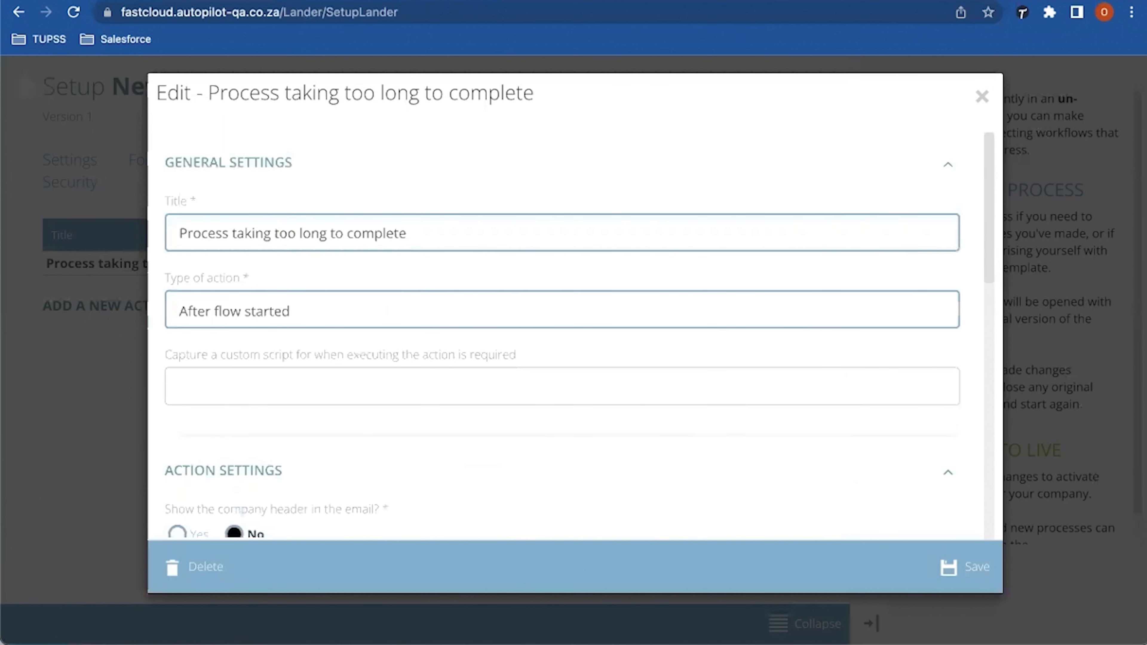
pyautogui.press('space')
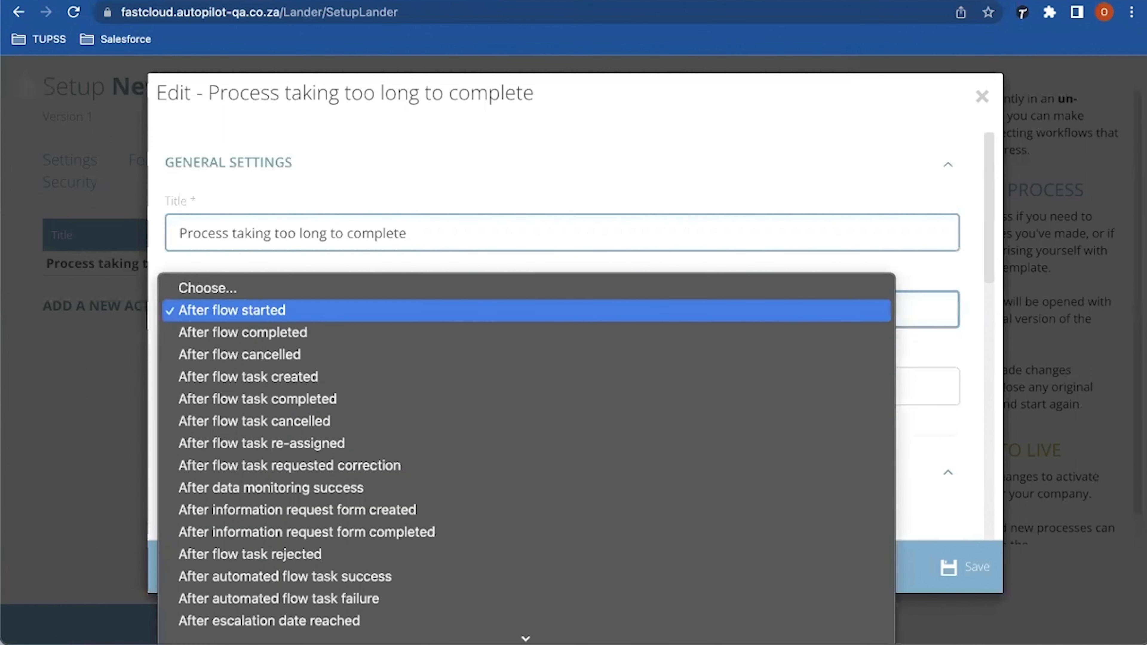
pyautogui.press('Down')
pyautogui.press('Down')
pyautogui.press('Down')
pyautogui.press('Down')
pyautogui.press('Down')
pyautogui.press('Down')
pyautogui.press('Down')
pyautogui.press('Down')
pyautogui.press('Down')
pyautogui.press('Down')
pyautogui.press('Down')
pyautogui.press('Down')
pyautogui.press('Down')
pyautogui.press('Down')
pyautogui.press('Down')
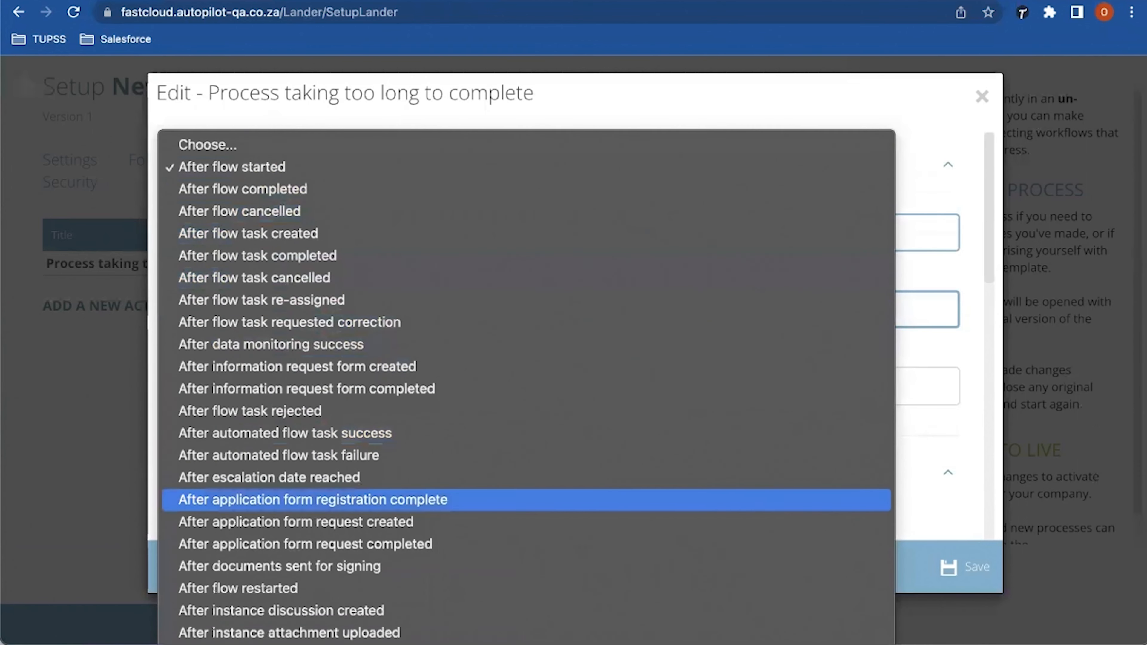
pyautogui.press('Up')
pyautogui.press('Up')
pyautogui.press('Up')
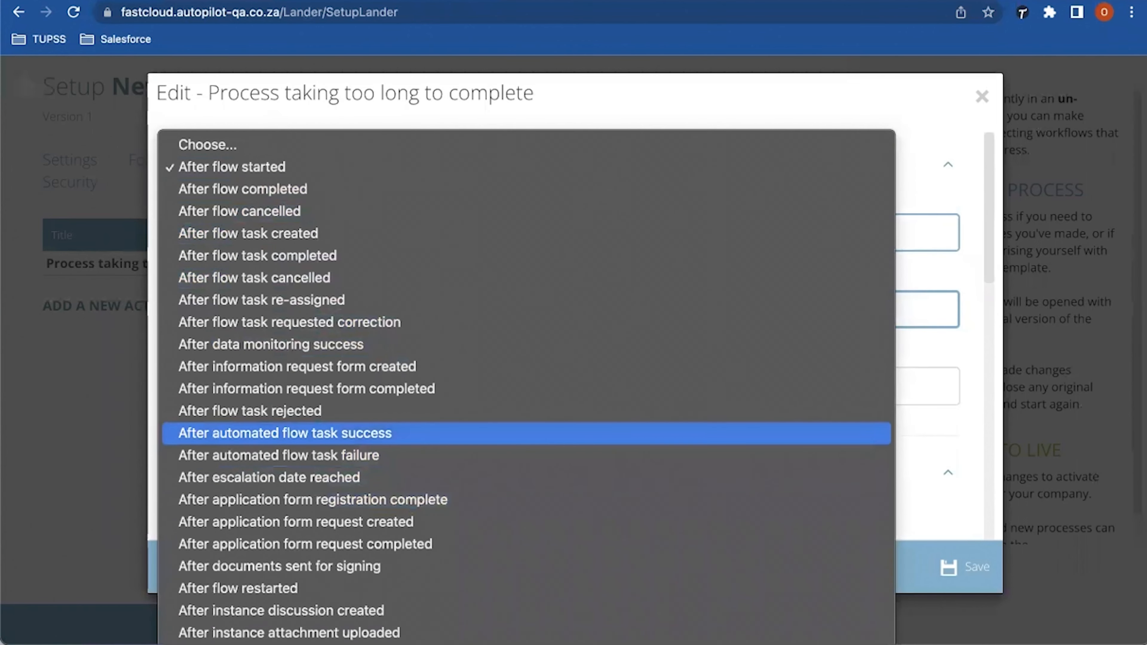
pyautogui.press('Down')
pyautogui.press('Down')
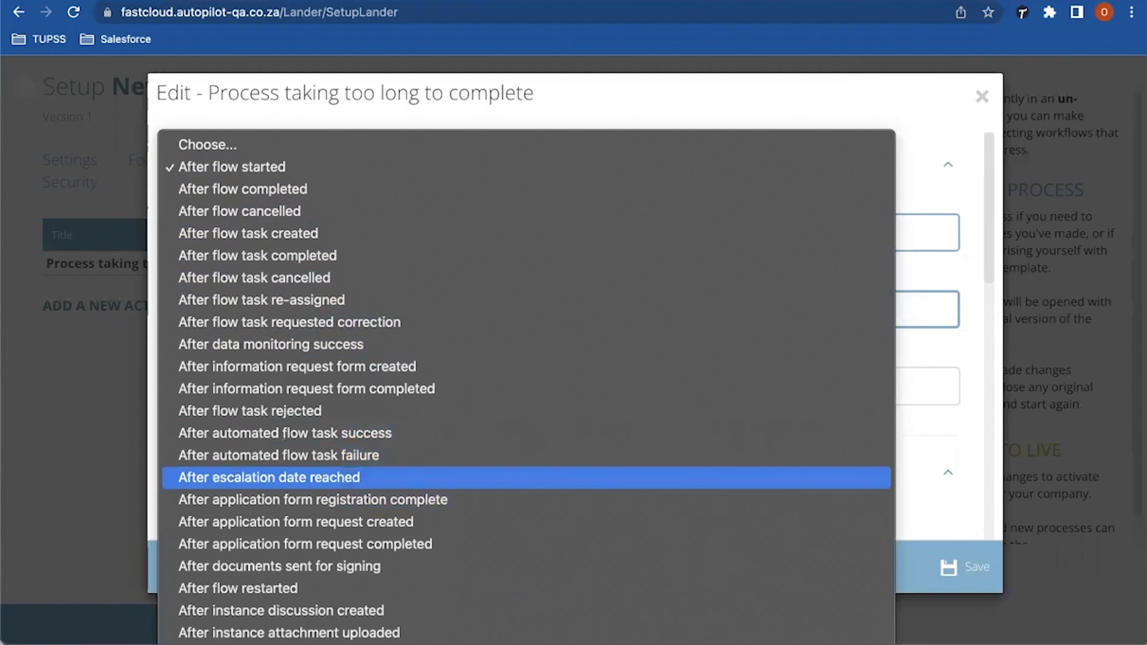
pyautogui.press('Return')
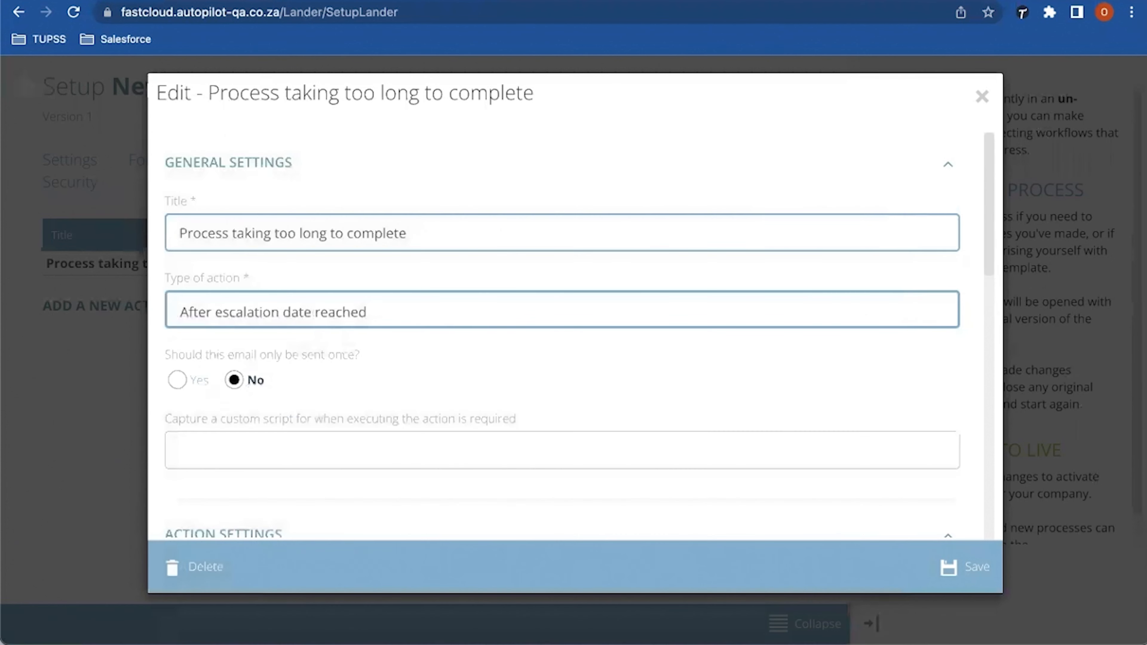
pyautogui.scroll(-5, 562, 334)
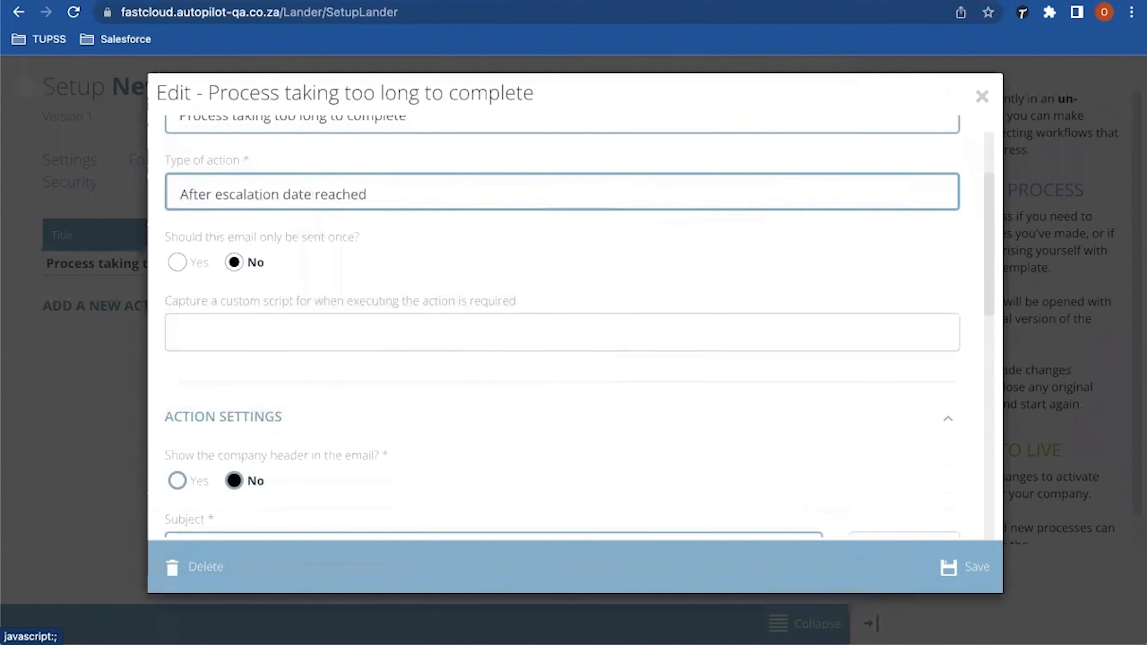
pyautogui.click(177, 262)
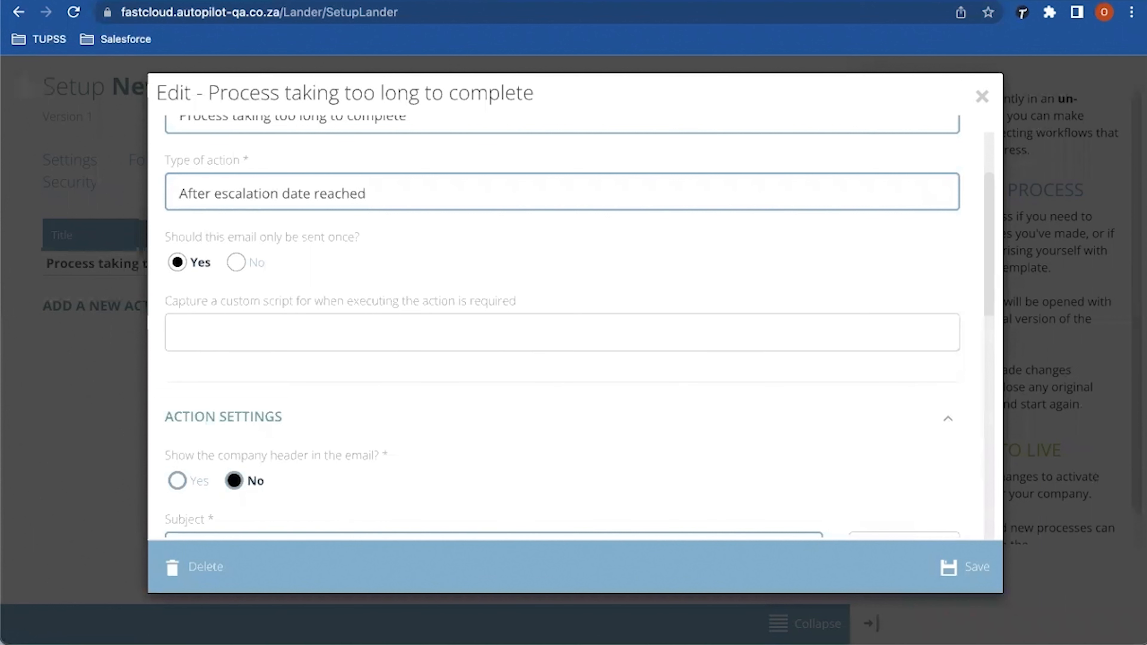
pyautogui.scroll(-1, 562, 326)
pyautogui.scroll(-6, 571, 320)
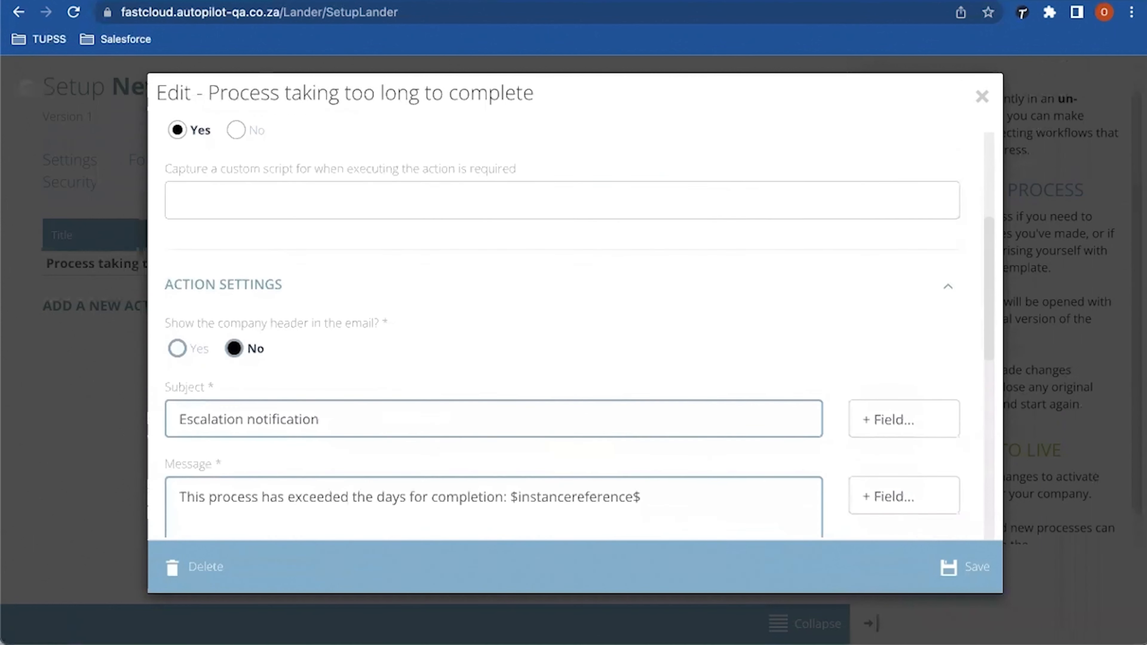
pyautogui.scroll(-6, 571, 321)
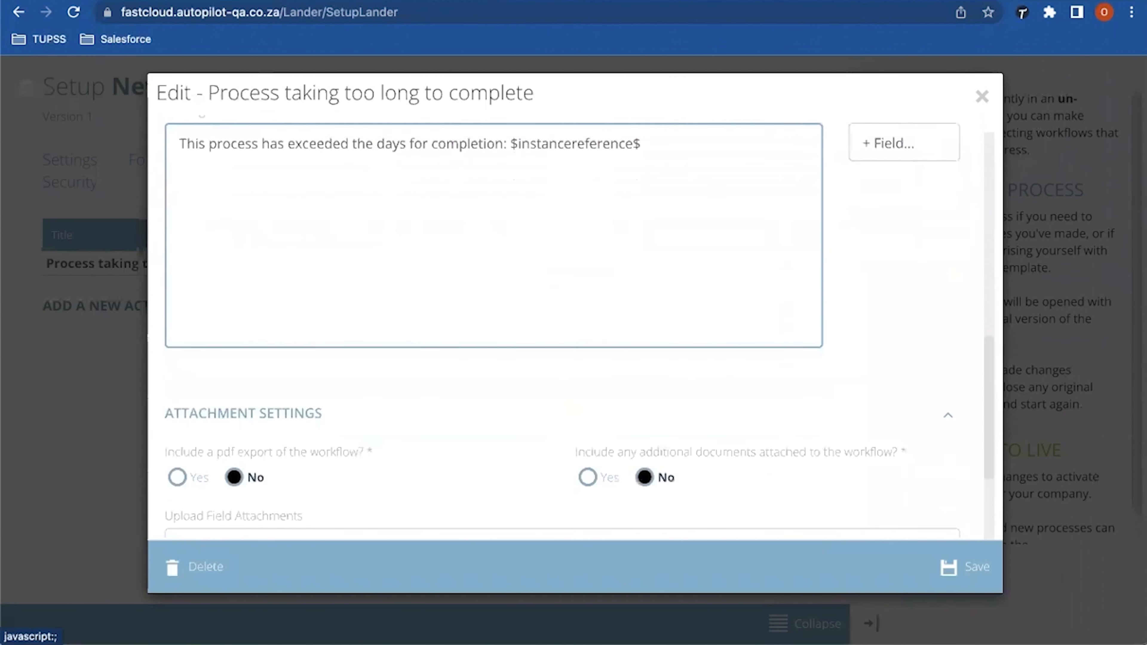
pyautogui.scroll(-1, 571, 321)
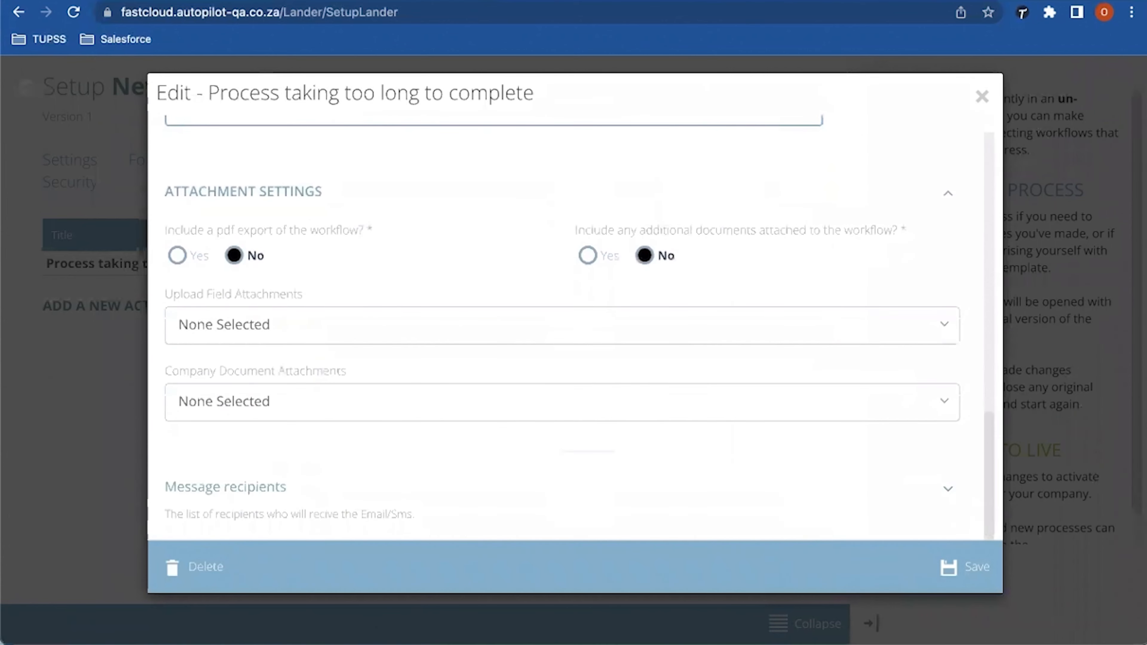
pyautogui.click(965, 567)
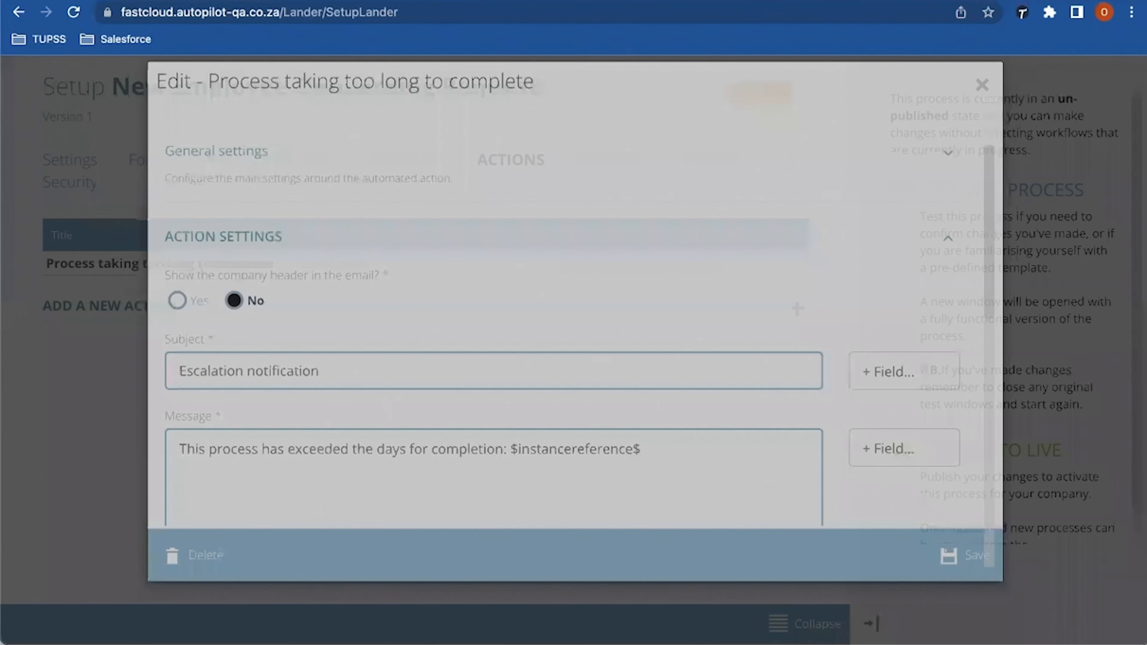
# Step: Create a new escalation with a manual event executing 'Process taking too long to complete'
pyautogui.click(614, 159)
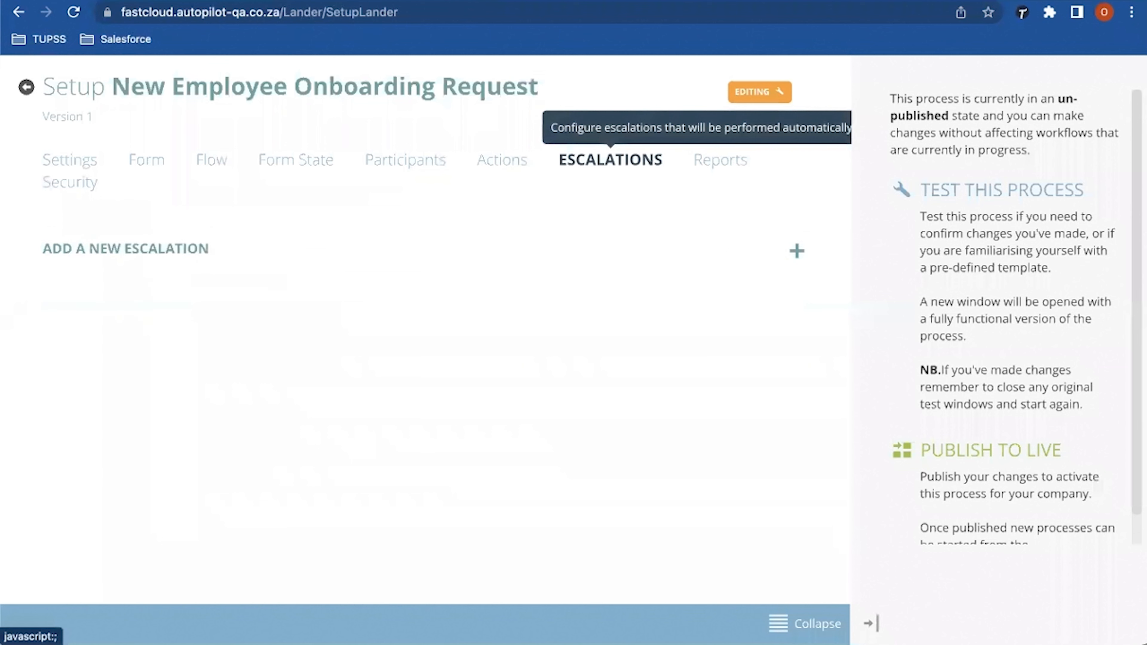
pyautogui.click(797, 250)
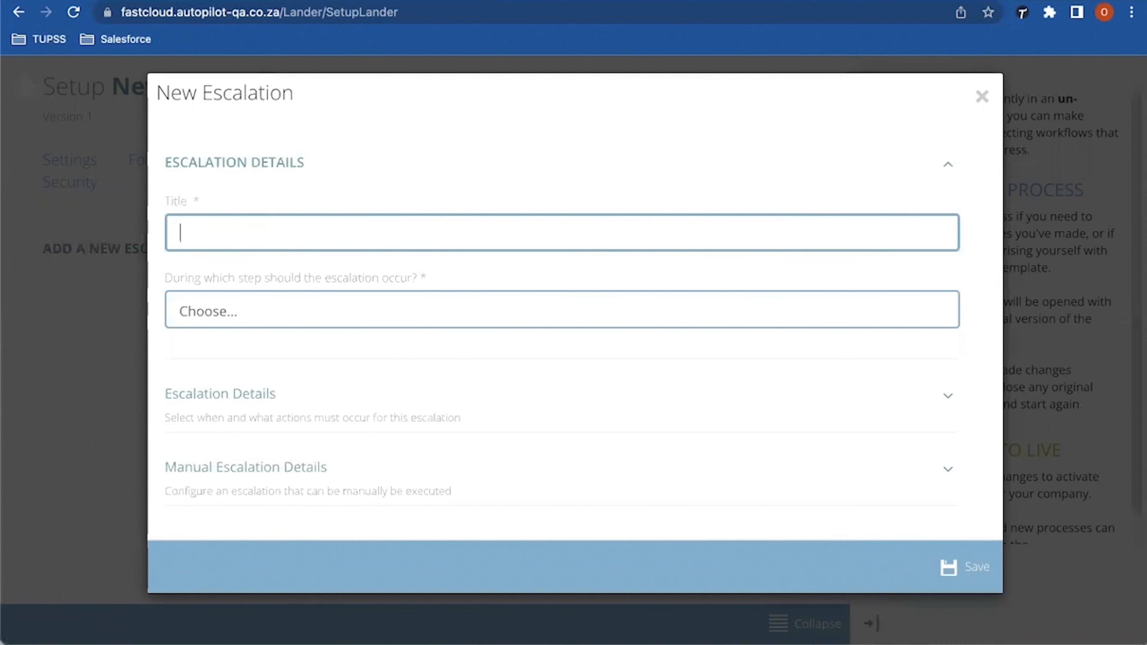
pyautogui.click(245, 467)
pyautogui.scroll(-1, 562, 336)
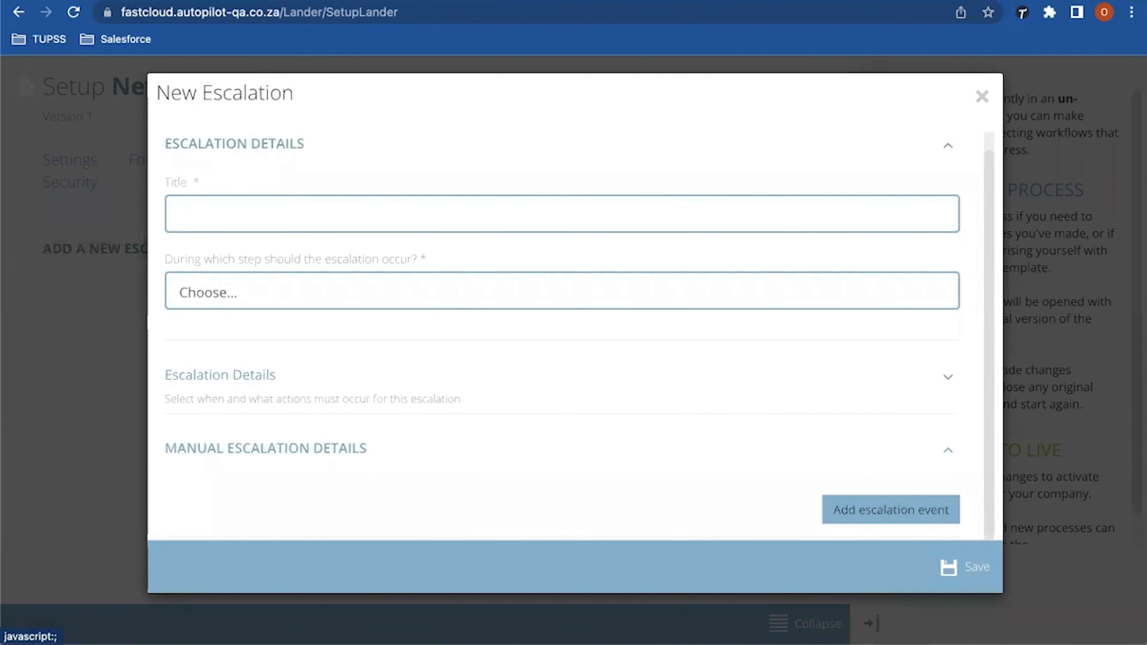
pyautogui.click(890, 509)
pyautogui.scroll(-2, 561, 336)
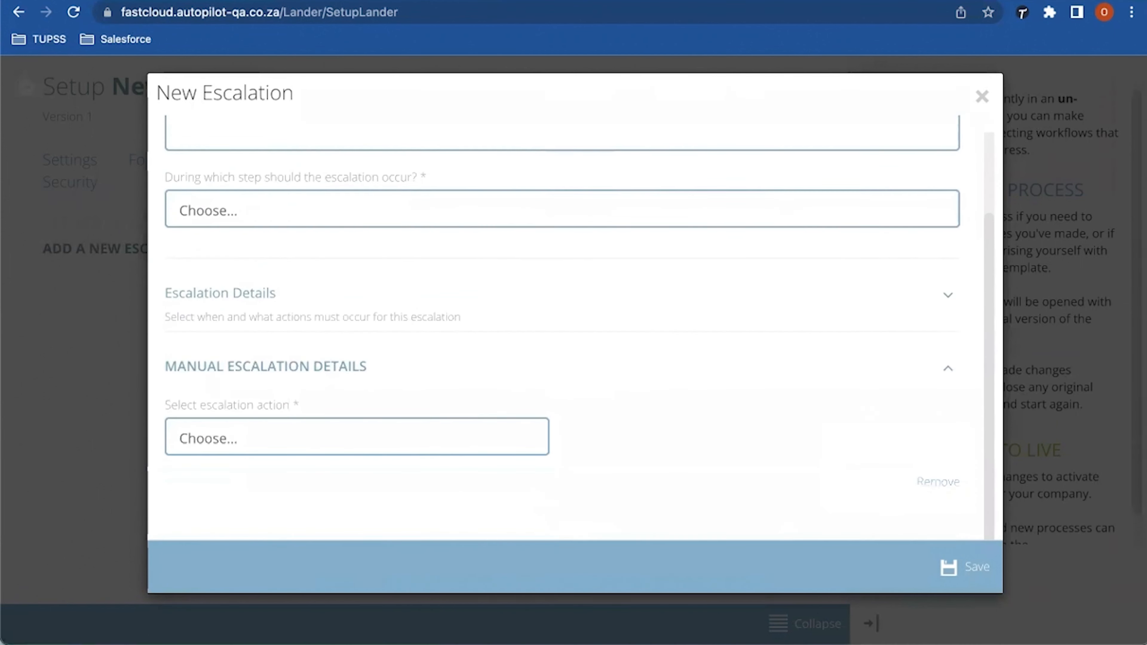
pyautogui.click(356, 438)
pyautogui.click(233, 459)
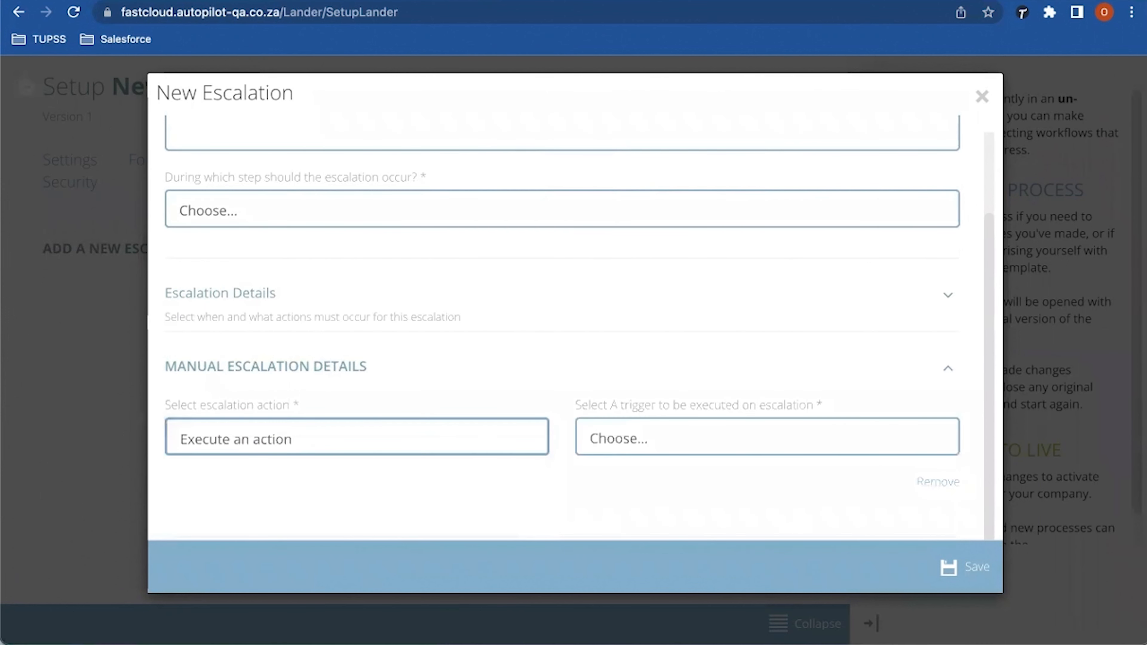
pyautogui.click(767, 437)
pyautogui.click(699, 460)
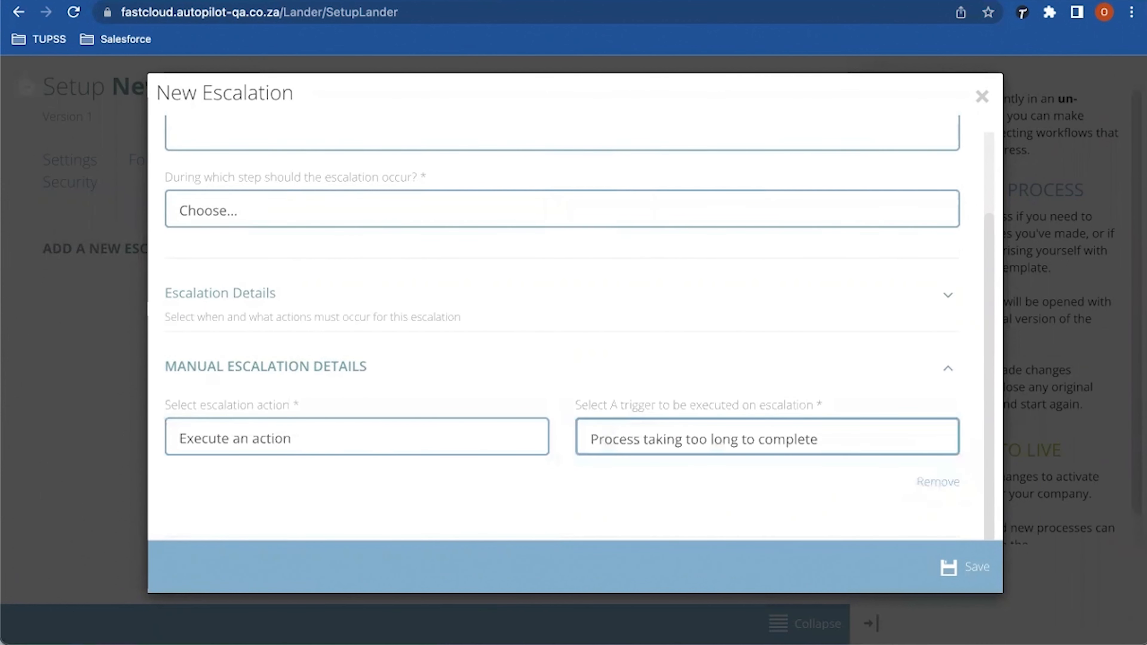
# Step: Title the escalation 'Process not yet completed', set it on step 9, and save
pyautogui.scroll(2, 562, 327)
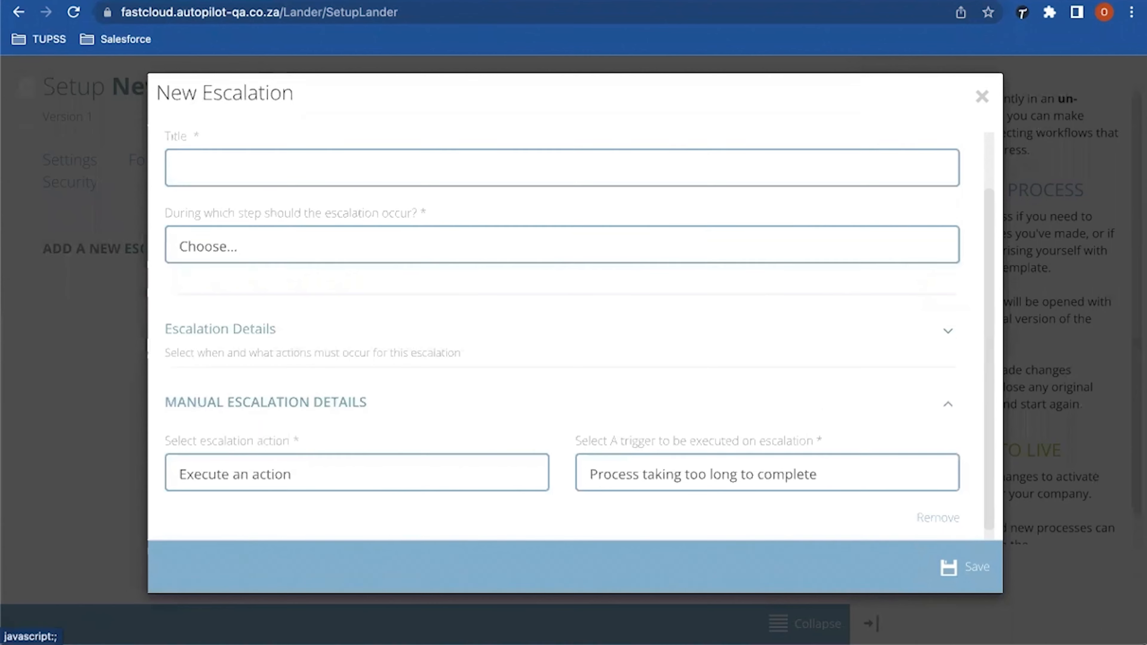
pyautogui.click(180, 223)
pyautogui.write('Process')
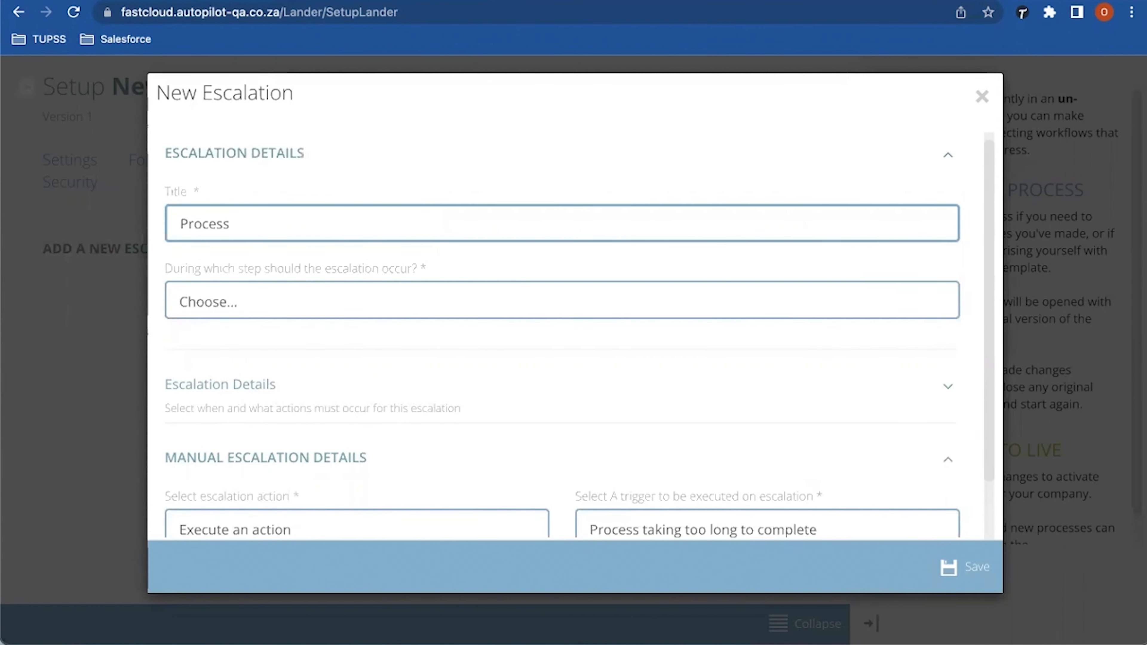
pyautogui.write(' not yet comp')
pyautogui.press('BackSpace')
pyautogui.write('mpleted')
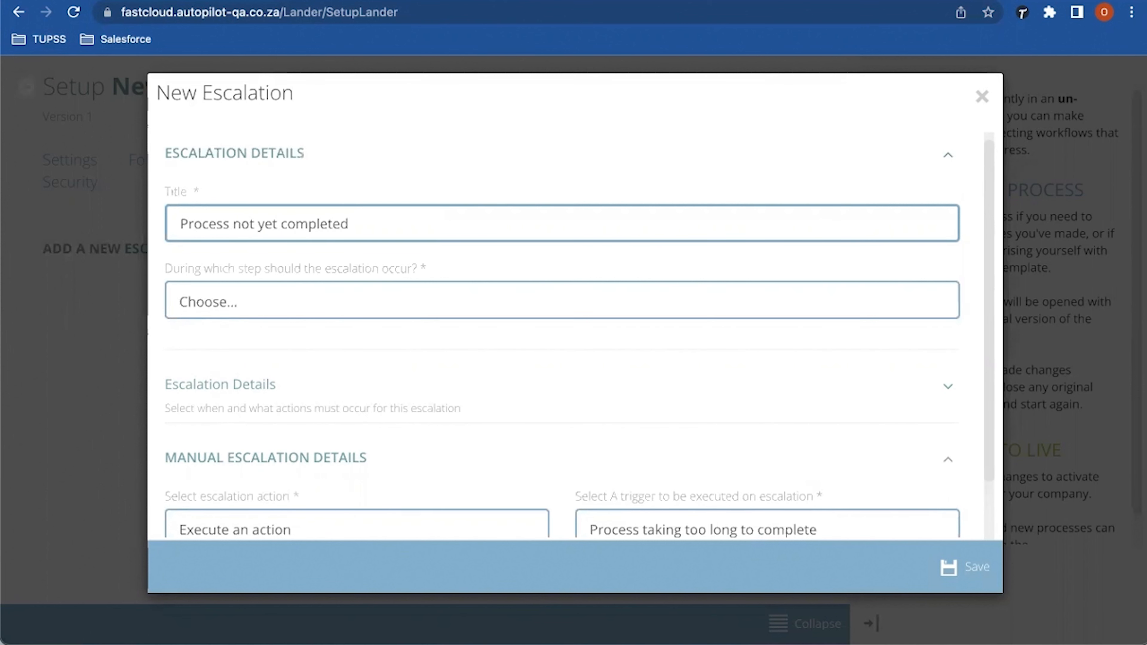
pyautogui.click(561, 302)
pyautogui.click(525, 478)
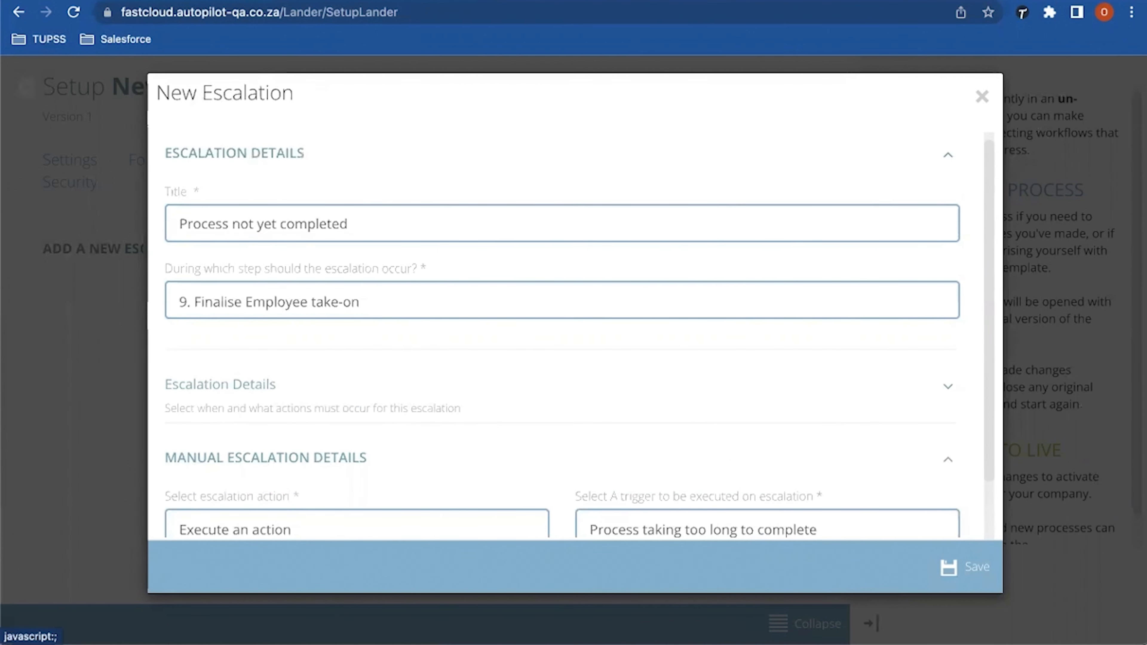
pyautogui.scroll(-2, 579, 326)
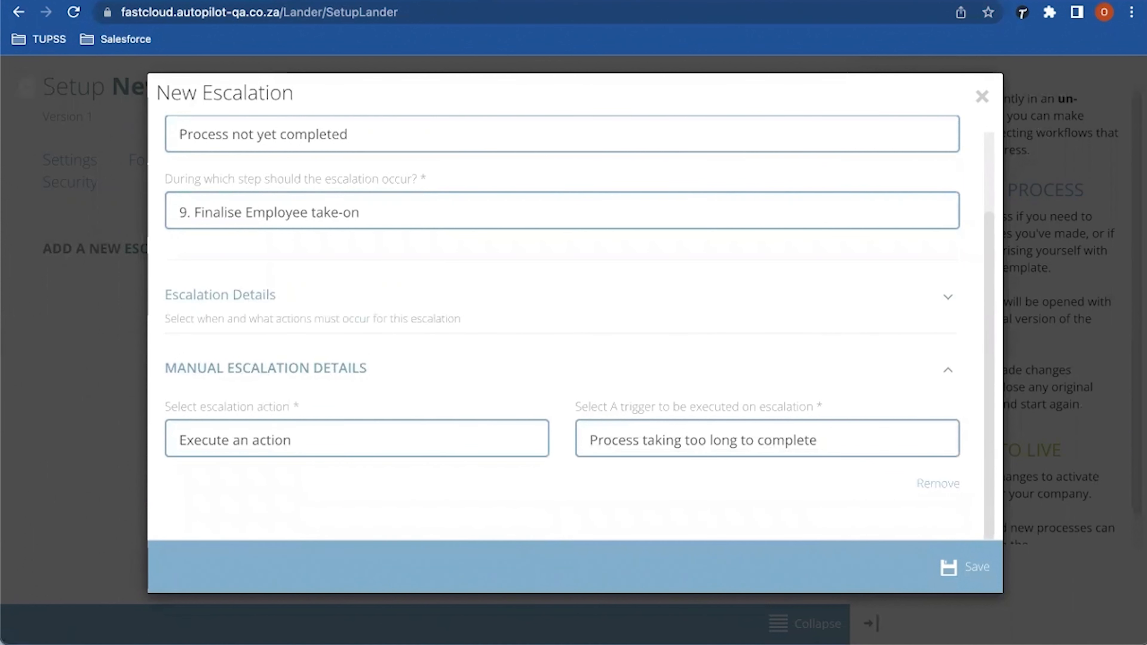
pyautogui.scroll(-1, 562, 326)
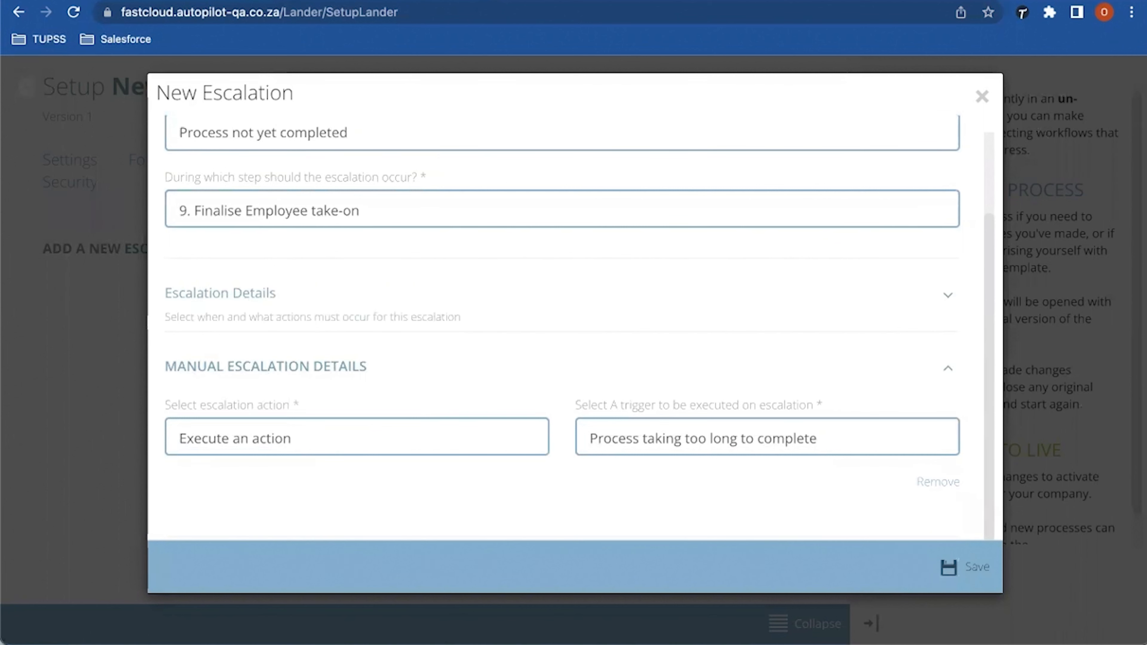
pyautogui.click(964, 567)
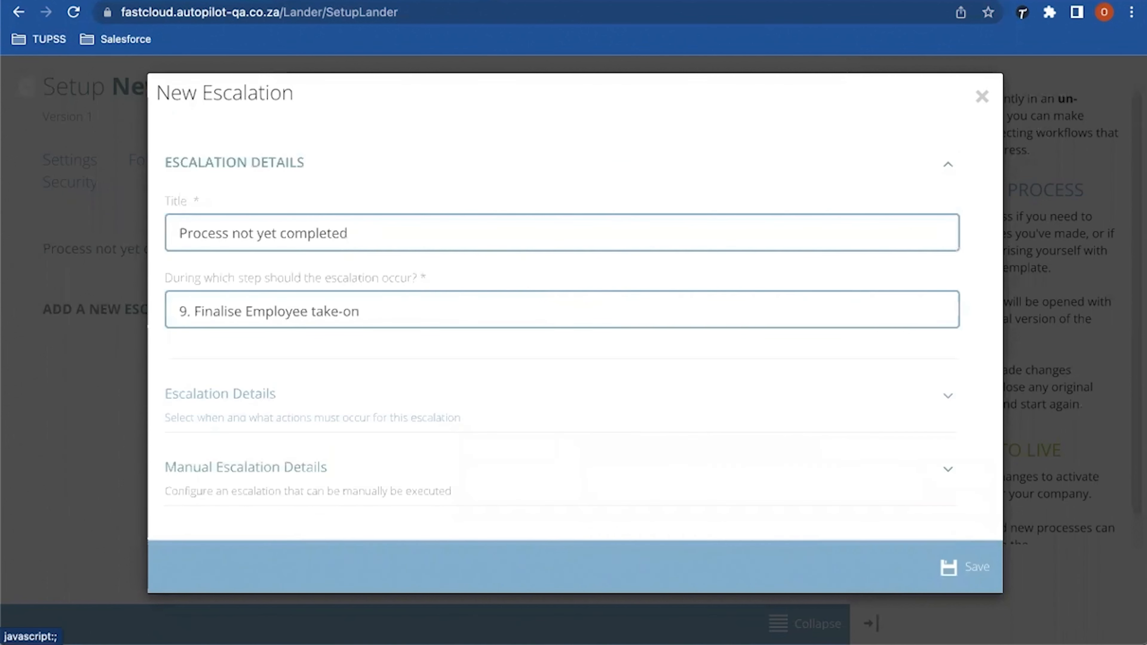
# Step: Add a scheduled escalation event that monitors the task's Due Date
pyautogui.click(245, 467)
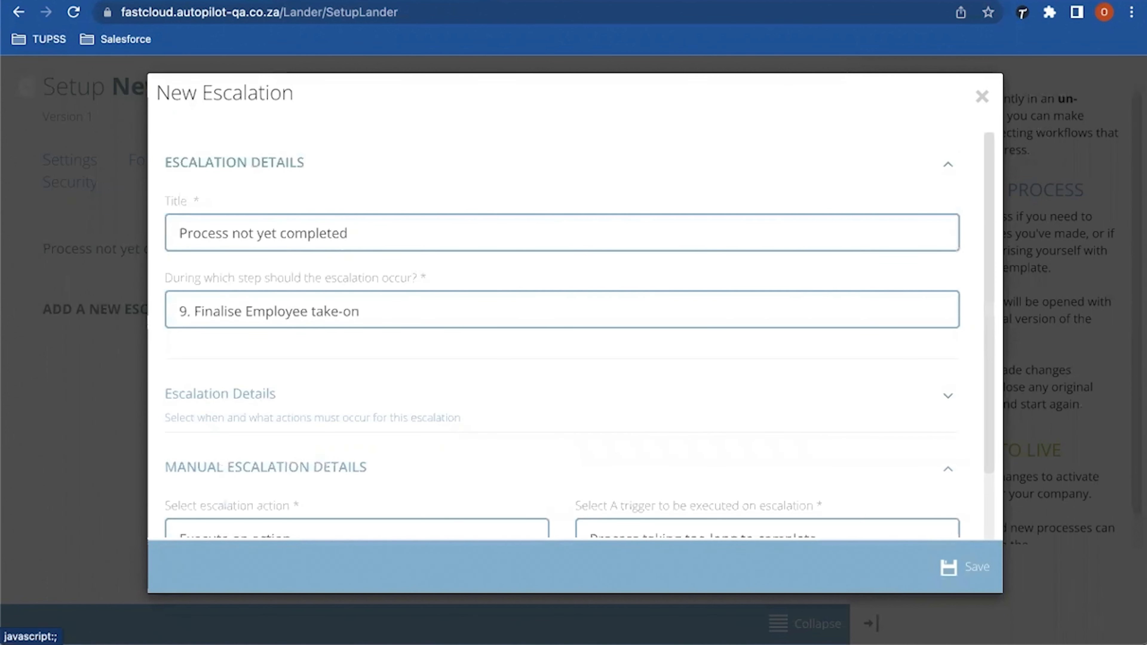
pyautogui.scroll(-3, 561, 325)
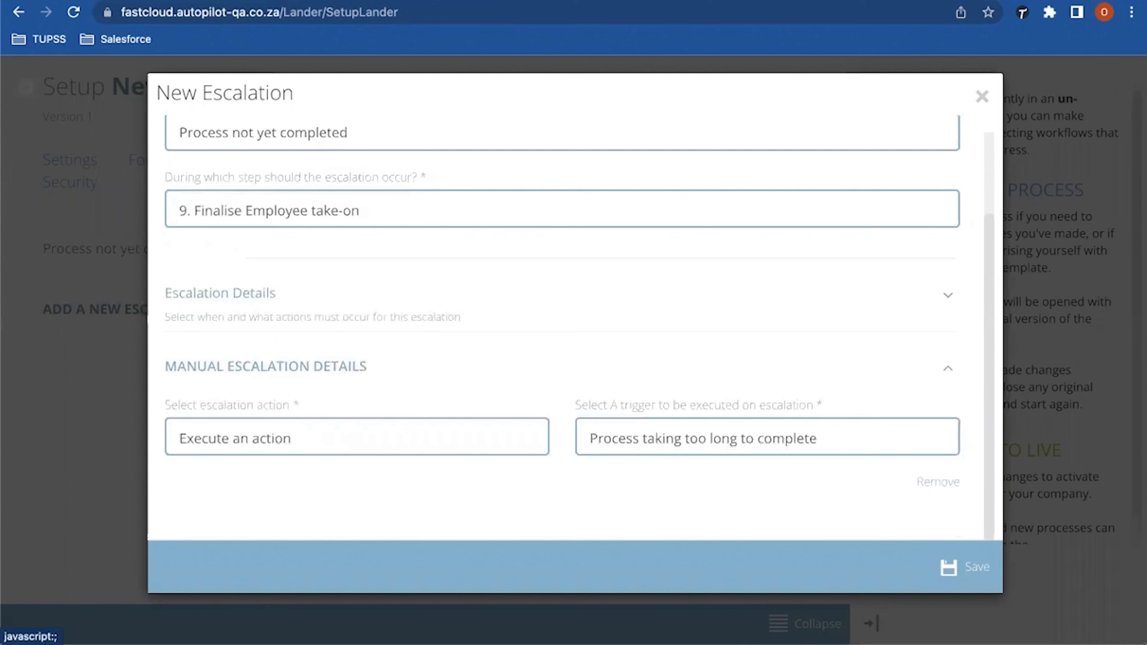
pyautogui.click(245, 366)
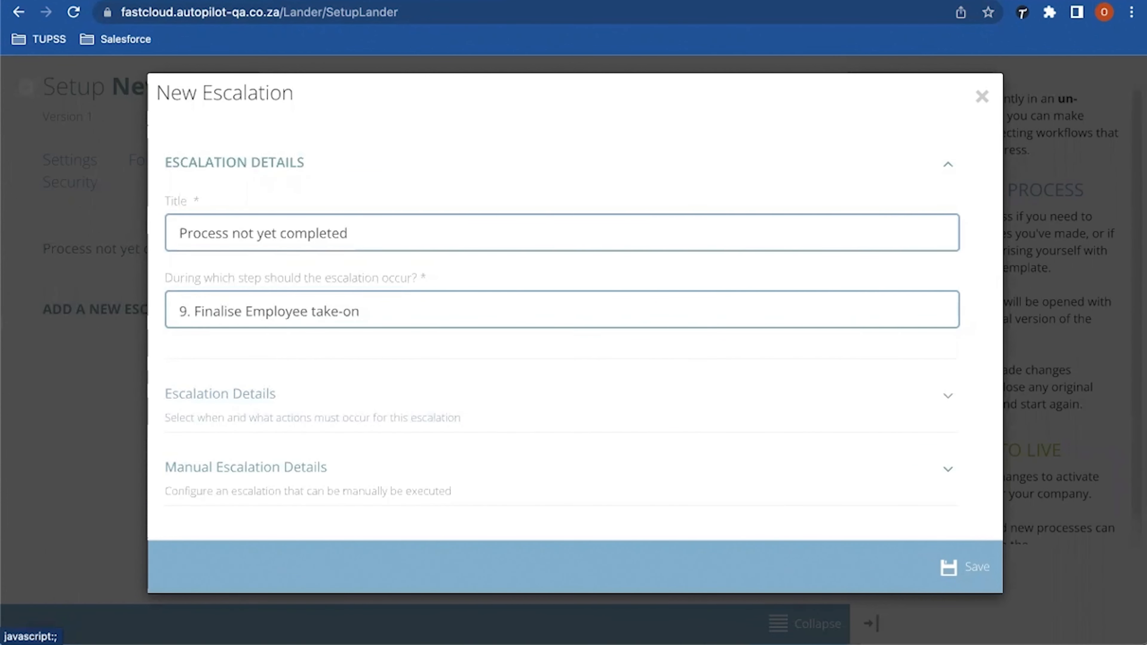
pyautogui.click(220, 393)
pyautogui.scroll(-1, 570, 336)
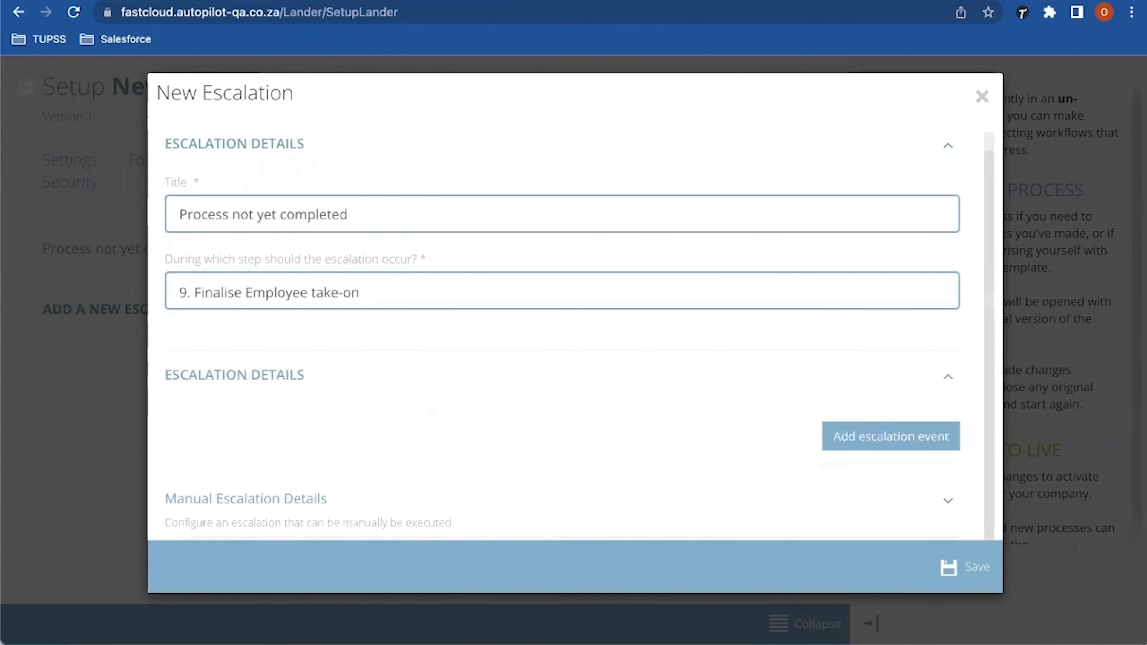
pyautogui.click(234, 375)
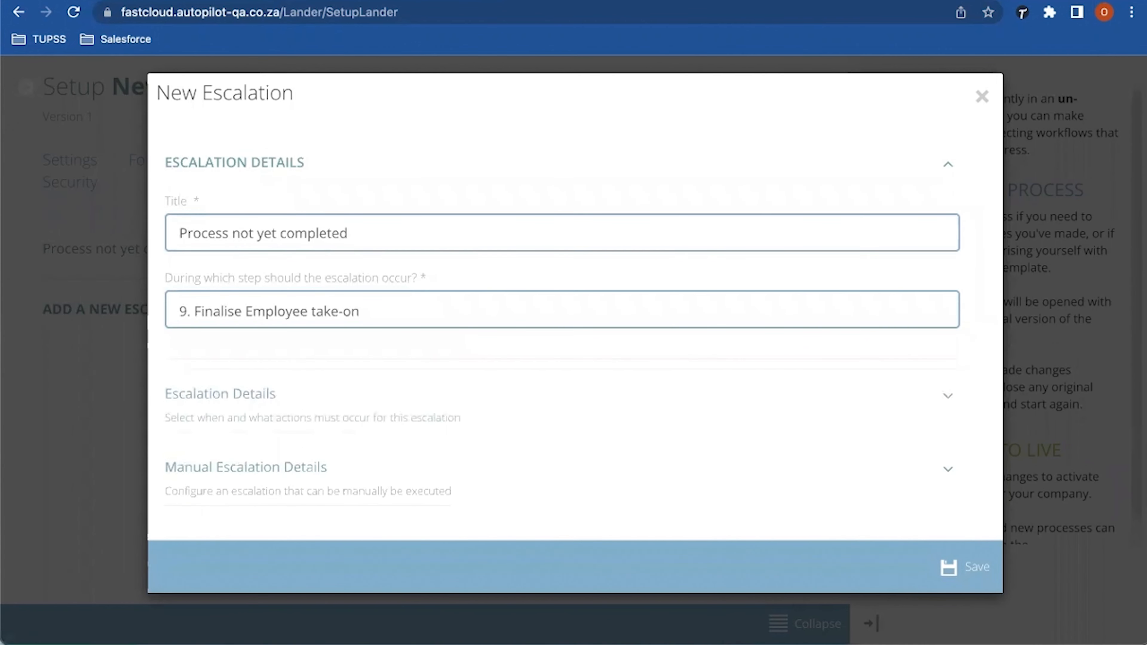
pyautogui.click(220, 393)
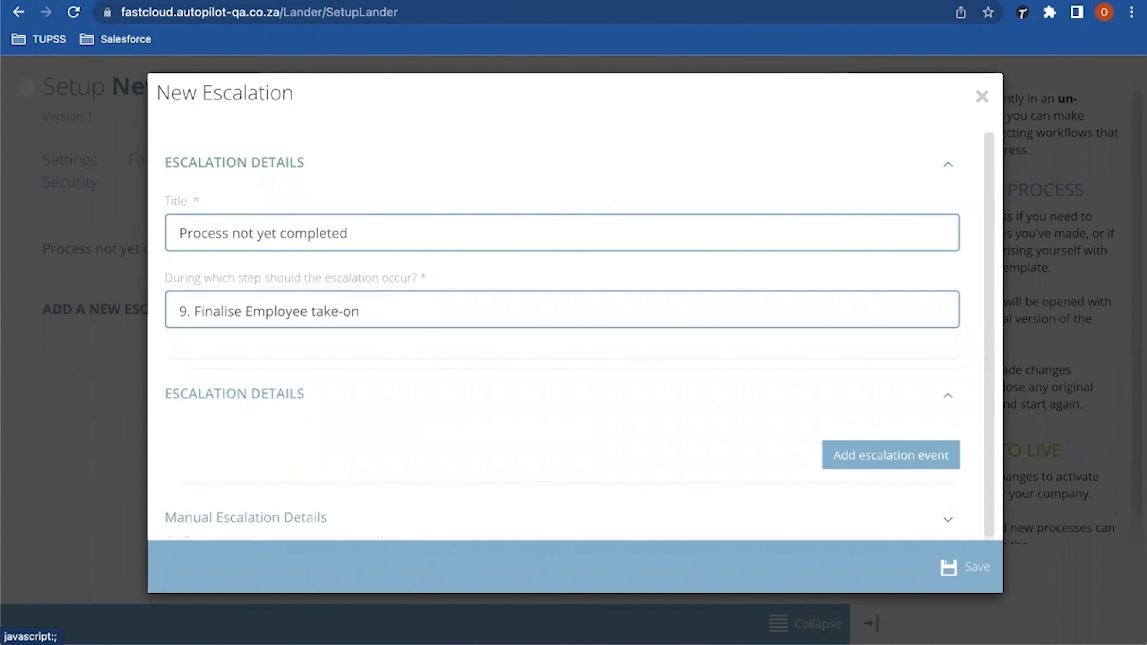
pyautogui.click(891, 455)
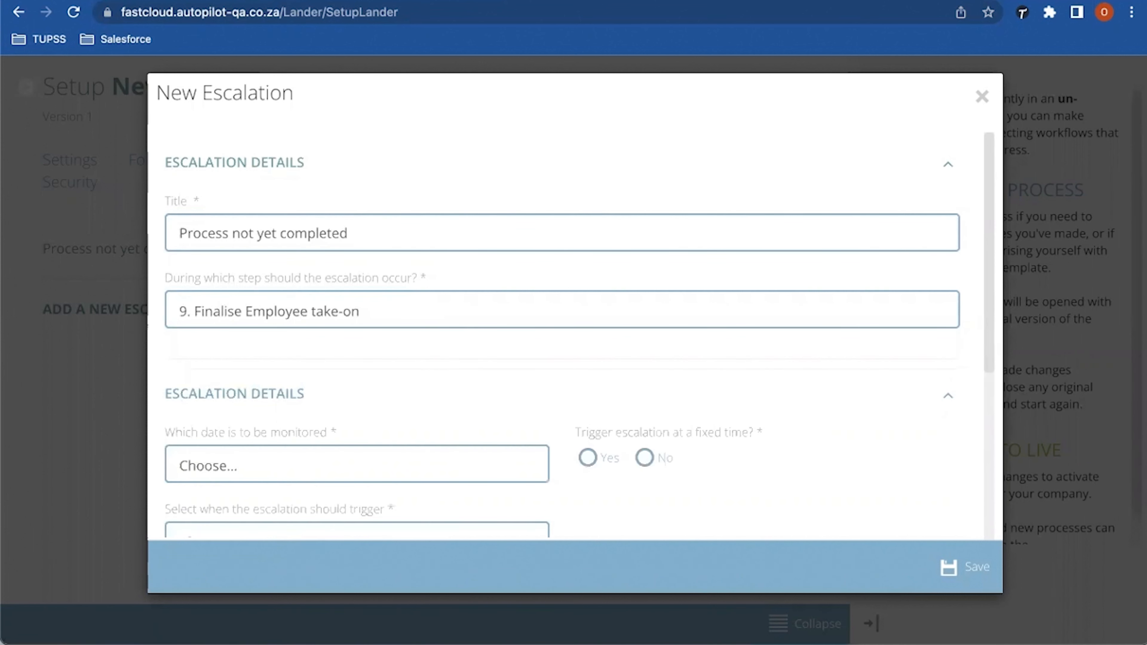
pyautogui.scroll(-3, 562, 334)
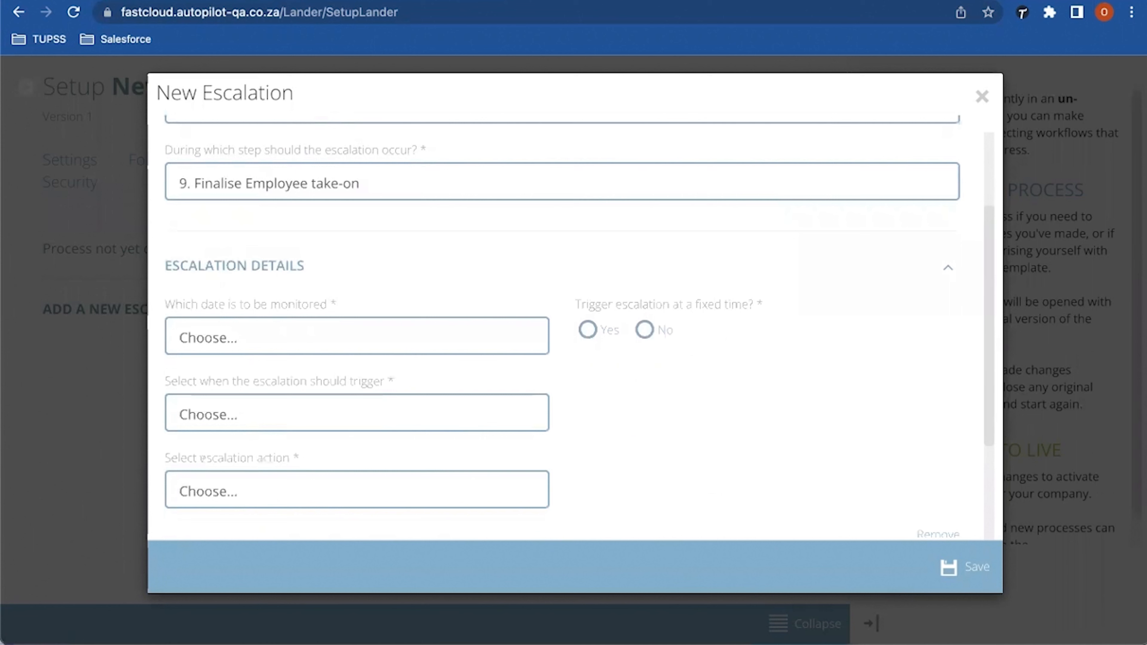
pyautogui.click(316, 337)
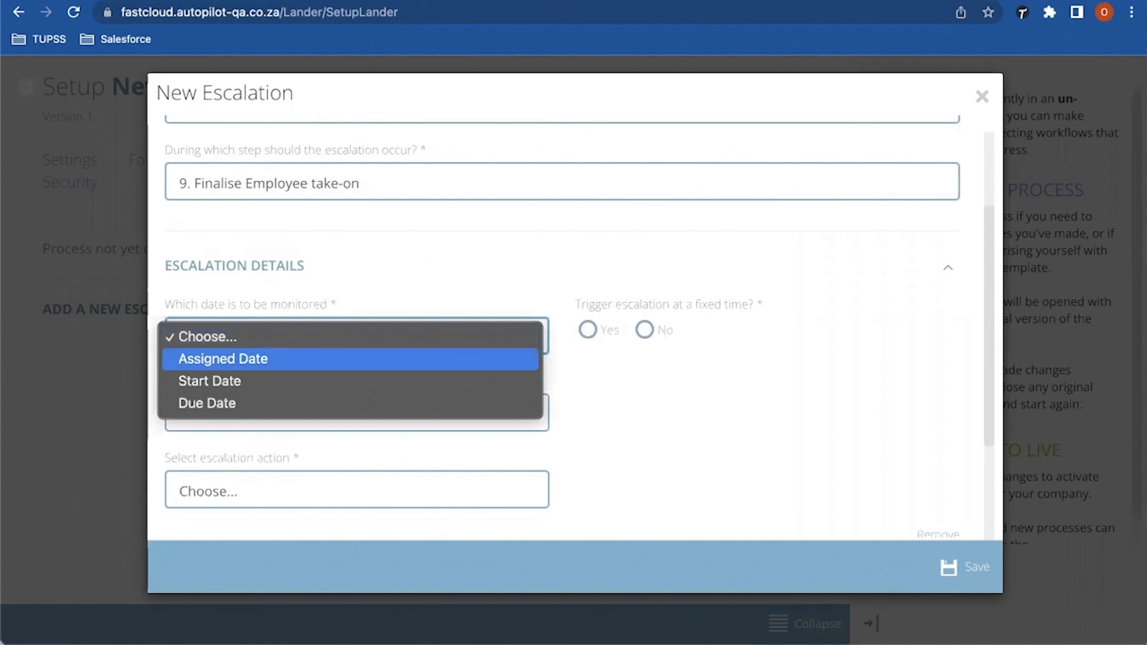
pyautogui.click(207, 403)
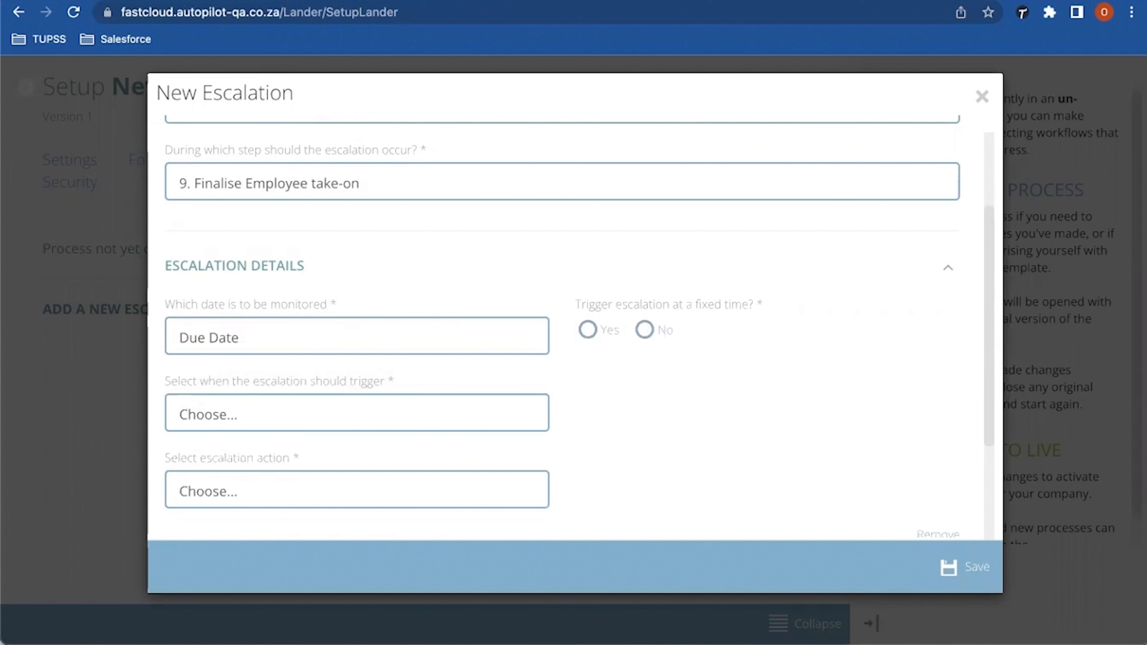
# Step: Trigger at fixed time 00:00 when the task is incompleted, executing 'Process taking too long to complete', and save
pyautogui.click(588, 329)
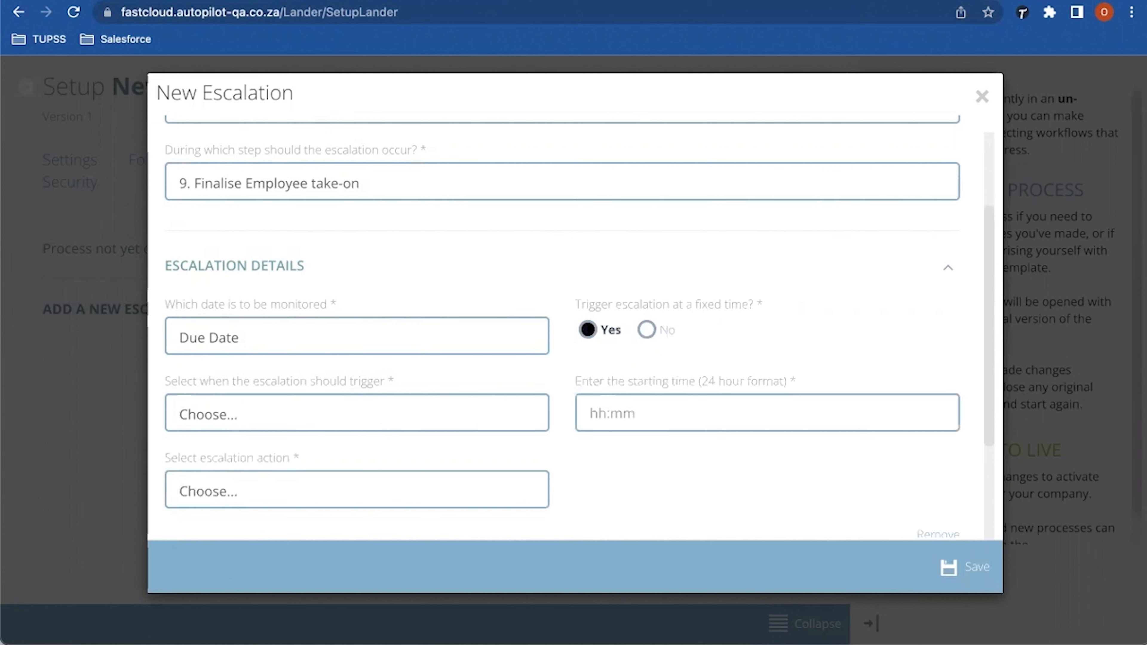
pyautogui.click(590, 413)
pyautogui.write('00:00')
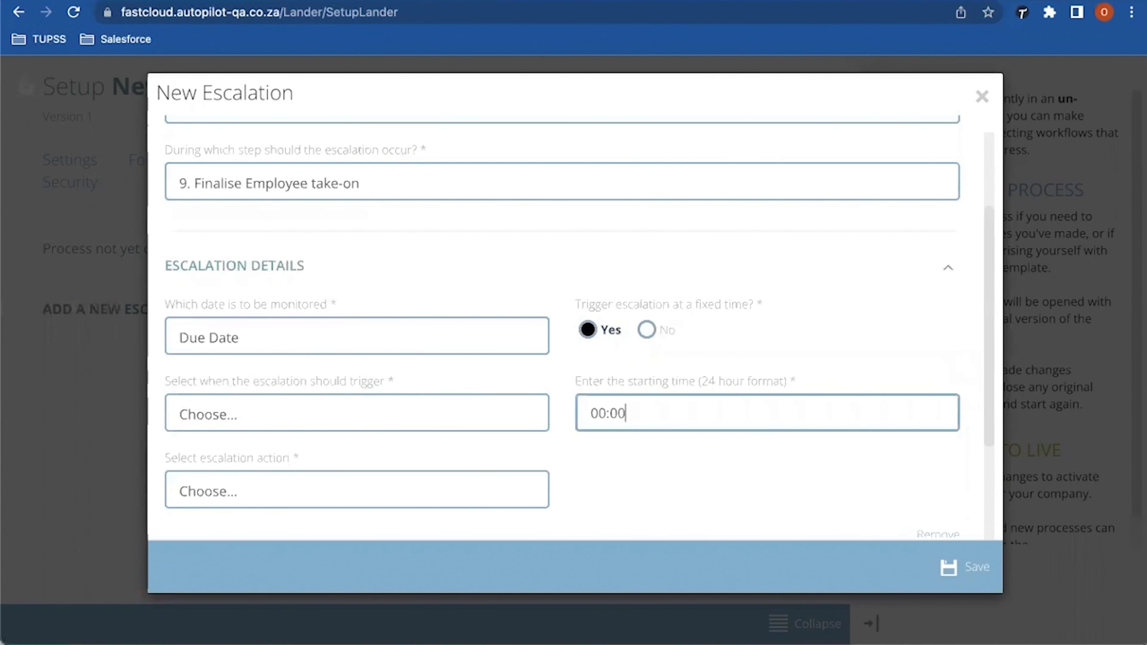
pyautogui.click(357, 413)
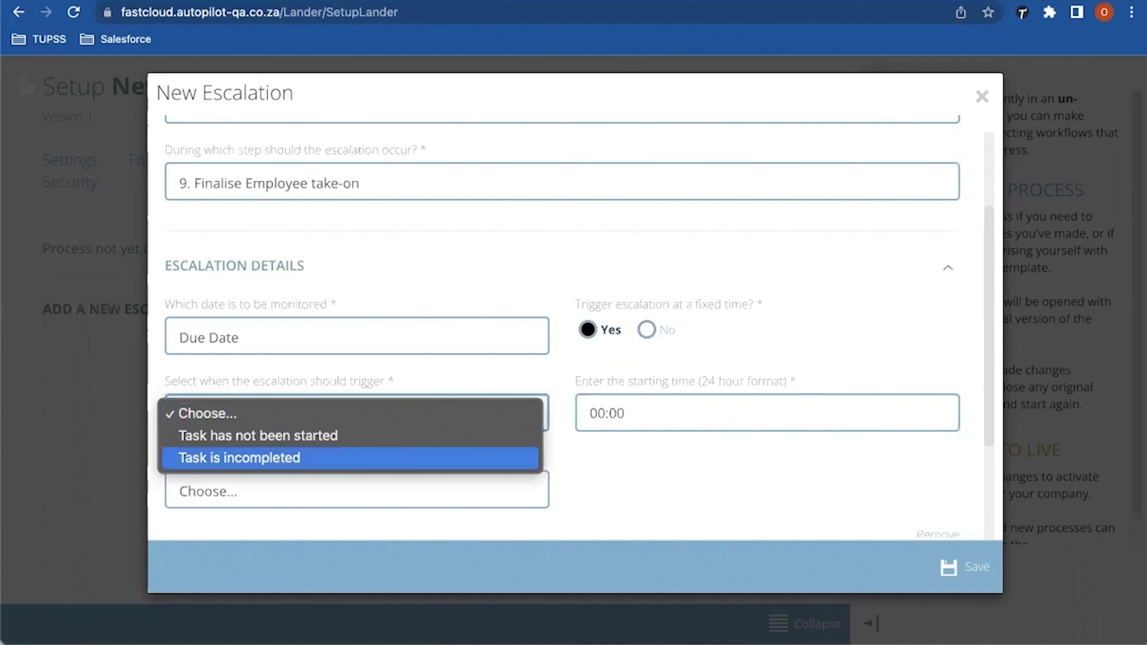
pyautogui.click(239, 458)
pyautogui.scroll(-3, 562, 326)
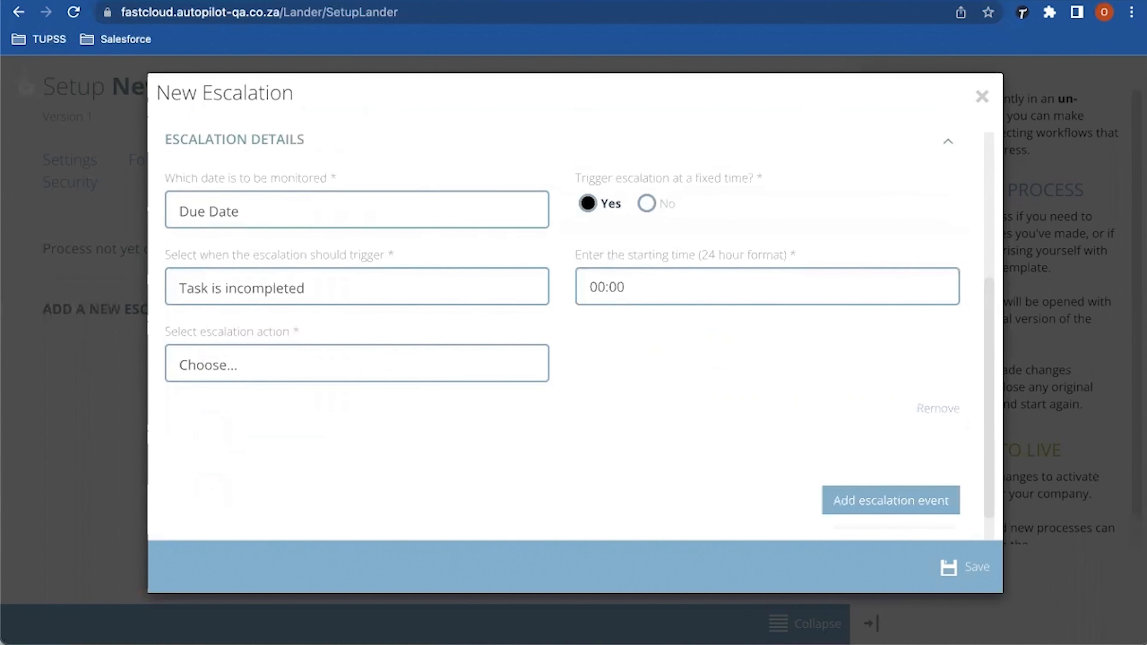
pyautogui.click(357, 363)
pyautogui.click(235, 385)
pyautogui.click(763, 363)
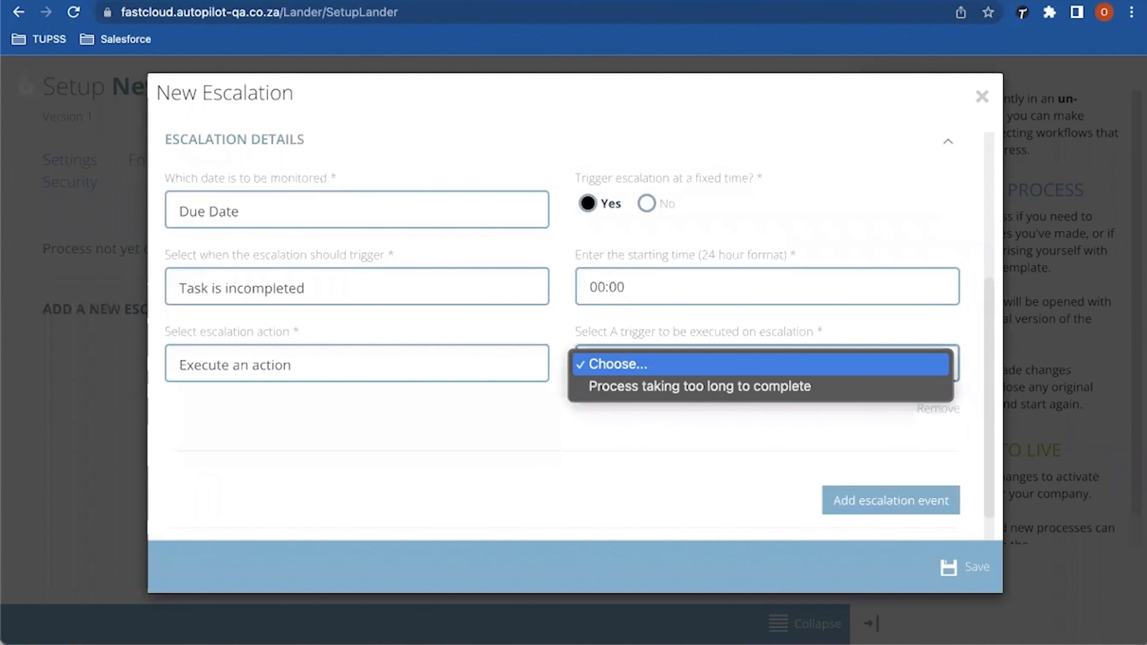
pyautogui.click(699, 386)
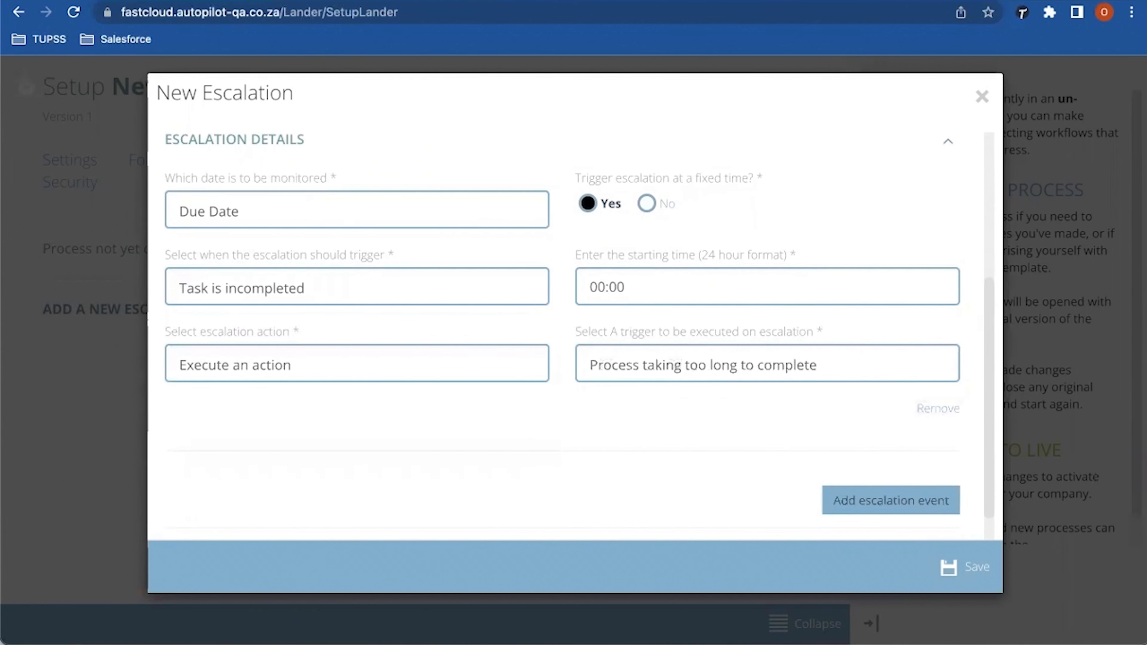
pyautogui.scroll(-1, 891, 500)
pyautogui.click(965, 567)
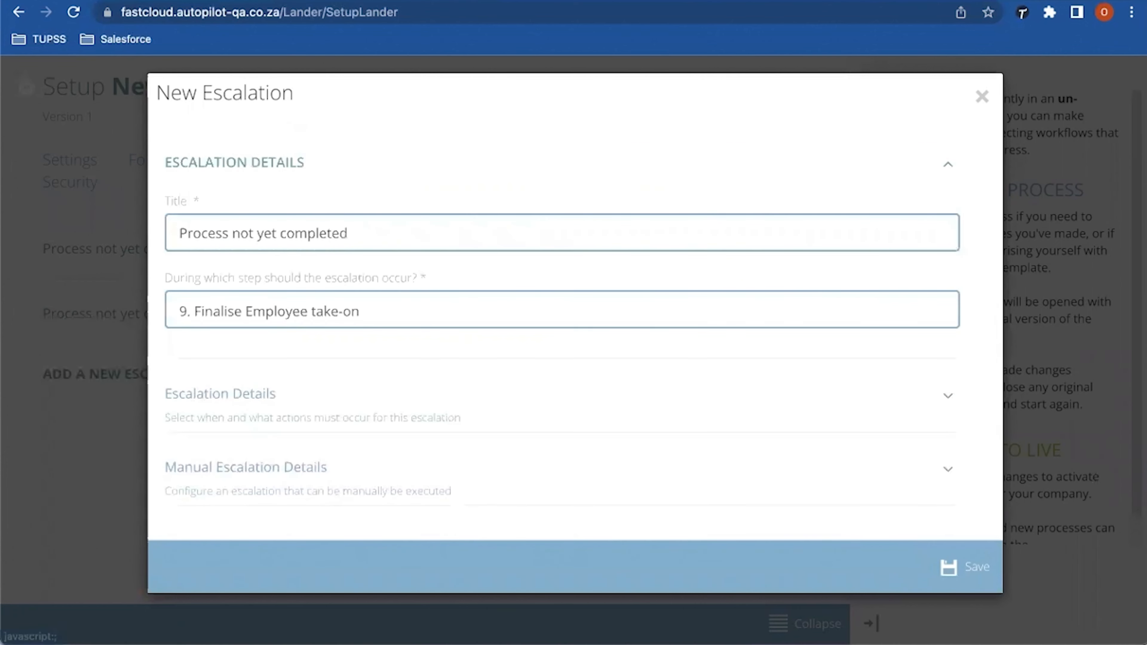
# Step: Close the escalation form and switch to the process's Reports setup
pyautogui.click(981, 96)
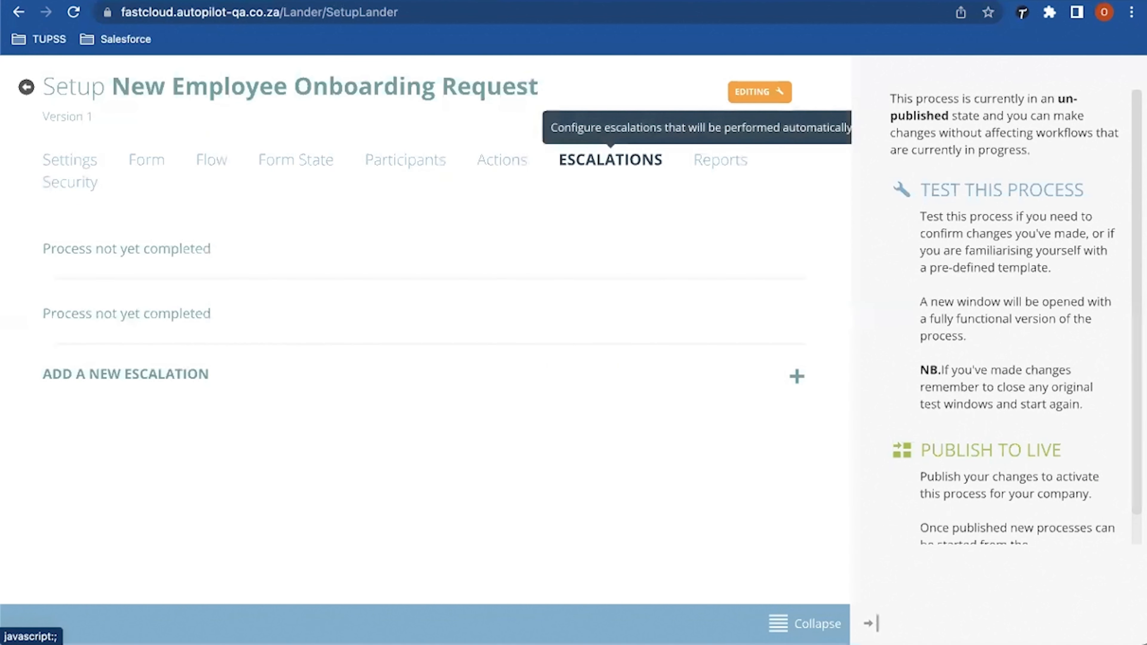
pyautogui.click(720, 160)
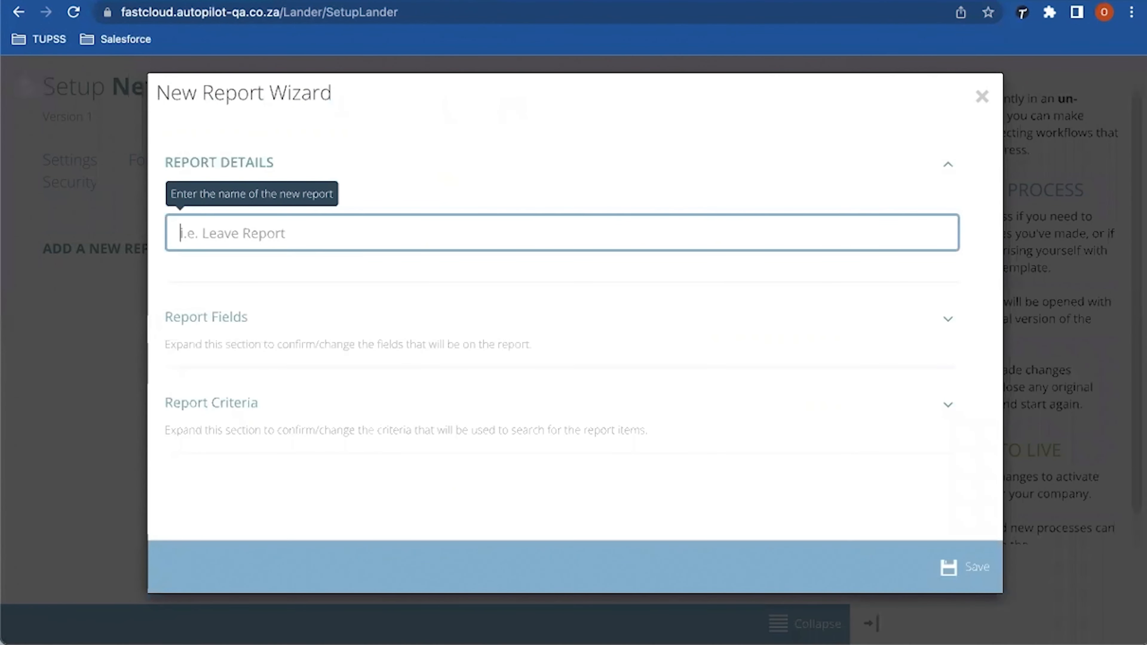
# Step: Name the report 'Employee Onboarding Report' and add Date Completed and Status fields
pyautogui.write('Employe')
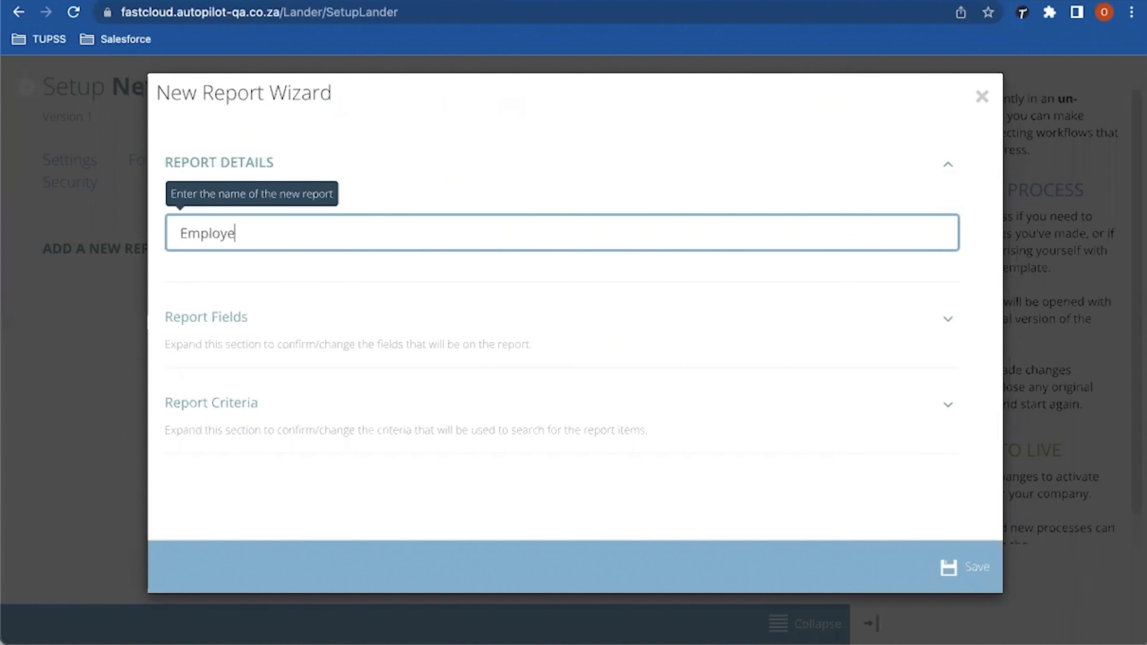
pyautogui.write('e Onboarding Report')
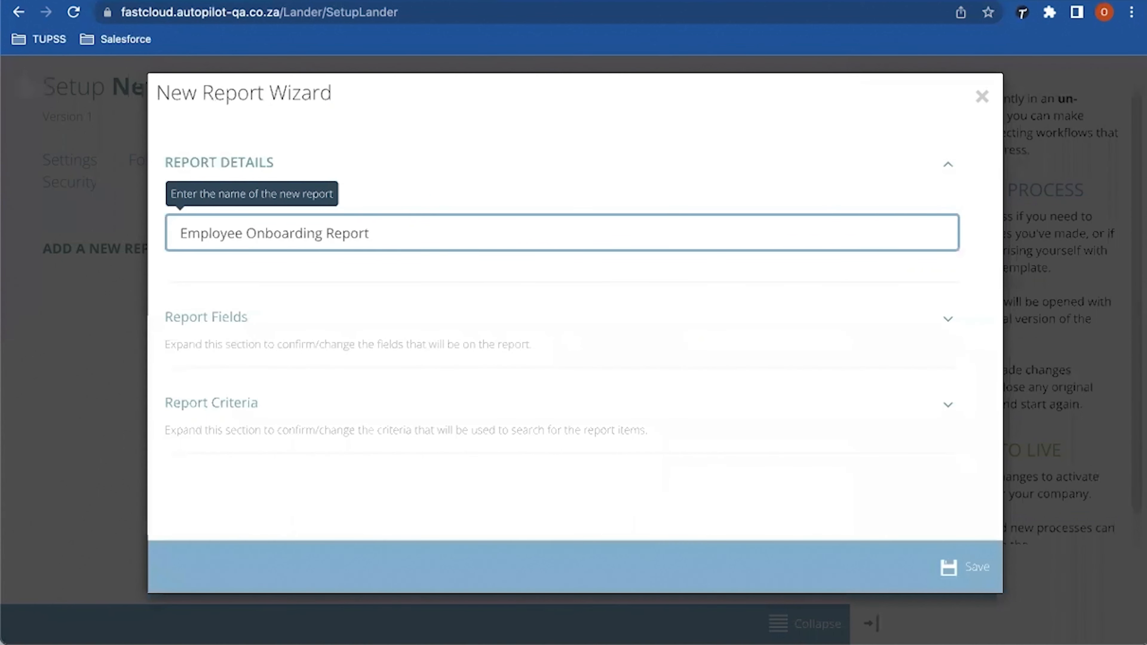
pyautogui.click(206, 317)
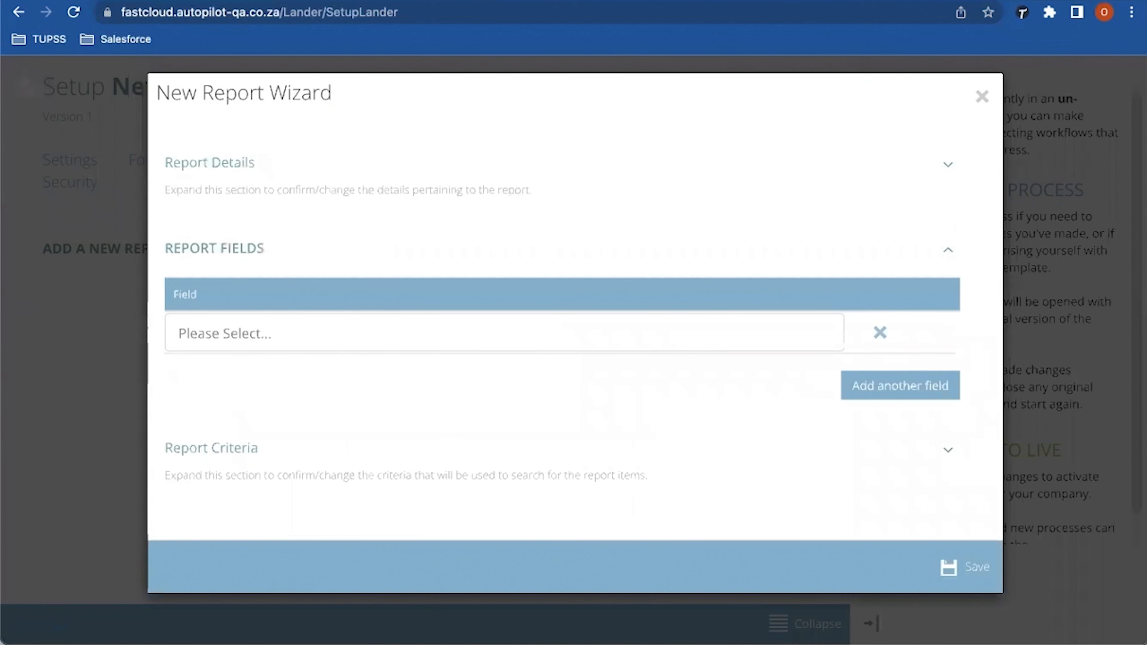
pyautogui.click(503, 333)
pyautogui.press('Down')
pyautogui.press('Down')
pyautogui.press('Down')
pyautogui.press('Down')
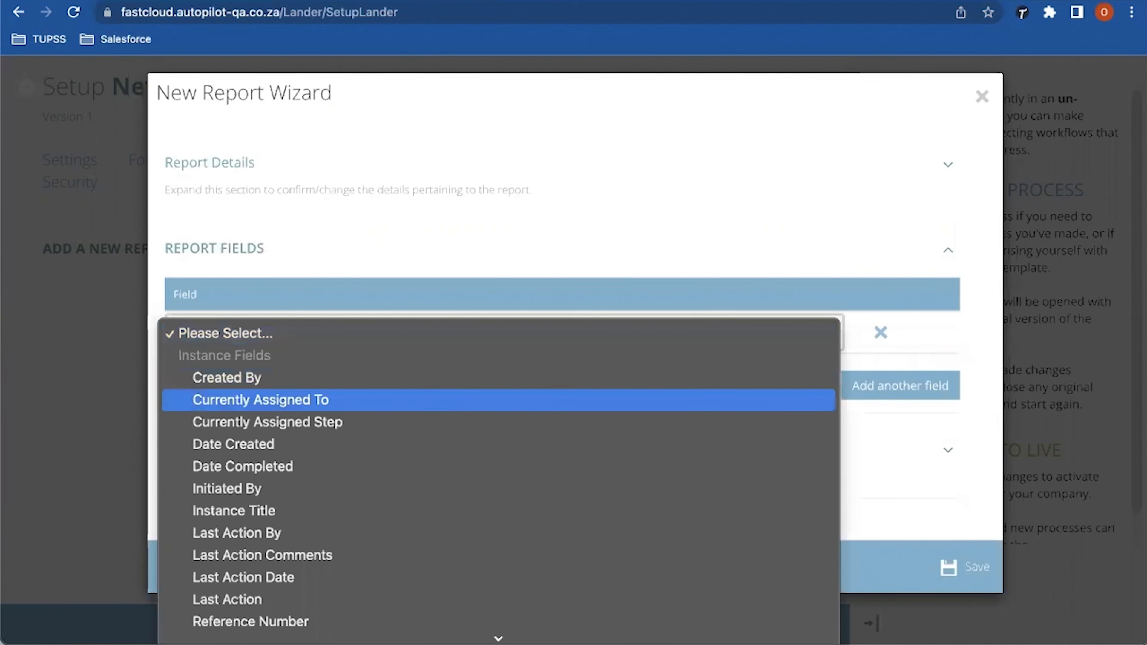
pyautogui.press('Down')
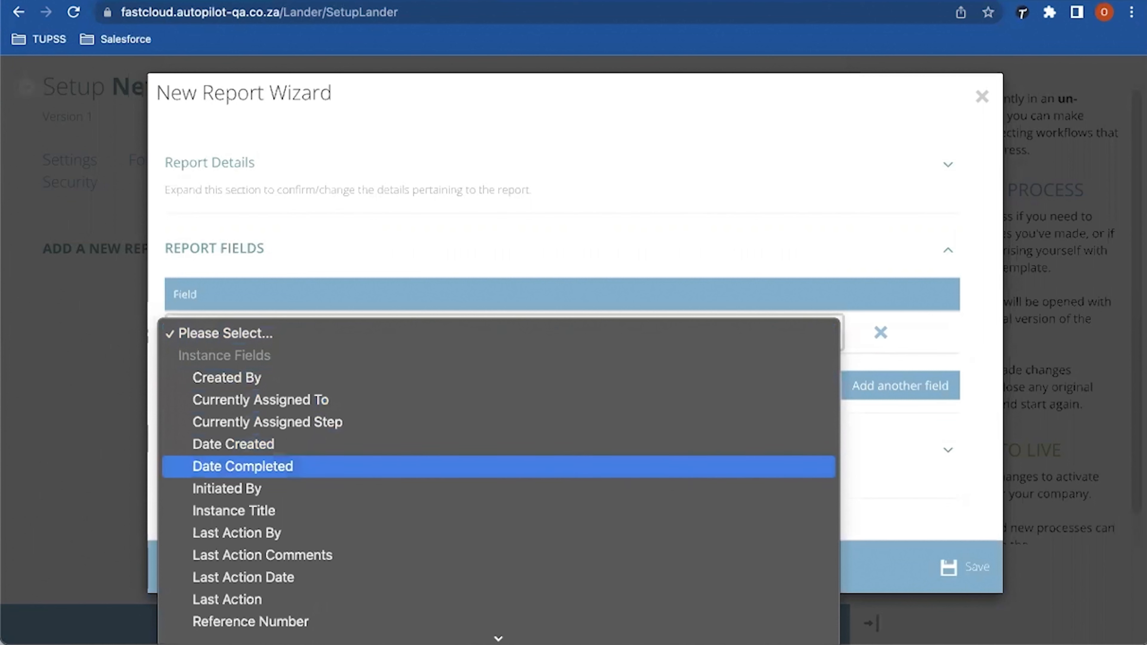
pyautogui.press('Return')
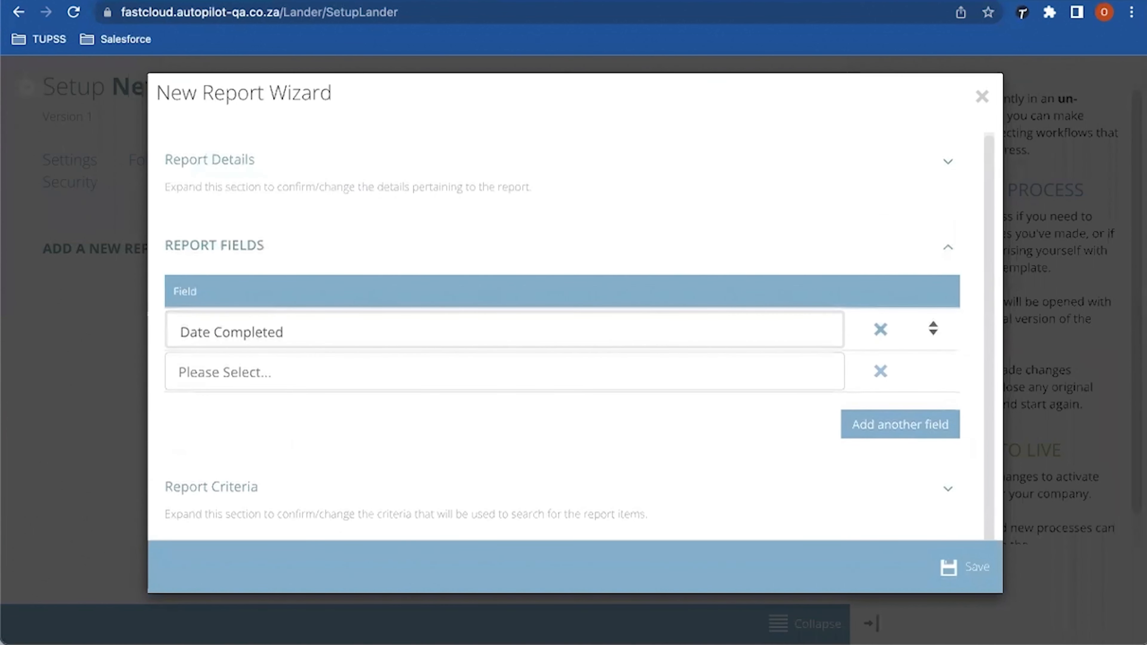
pyautogui.press('Tab')
pyautogui.press('space')
pyautogui.press('Down')
pyautogui.press('Down')
pyautogui.press('Down')
pyautogui.press('Down')
pyautogui.press('Down')
pyautogui.press('Down')
pyautogui.press('Down')
pyautogui.press('Down')
pyautogui.press('Down')
pyautogui.press('Down')
pyautogui.press('Down')
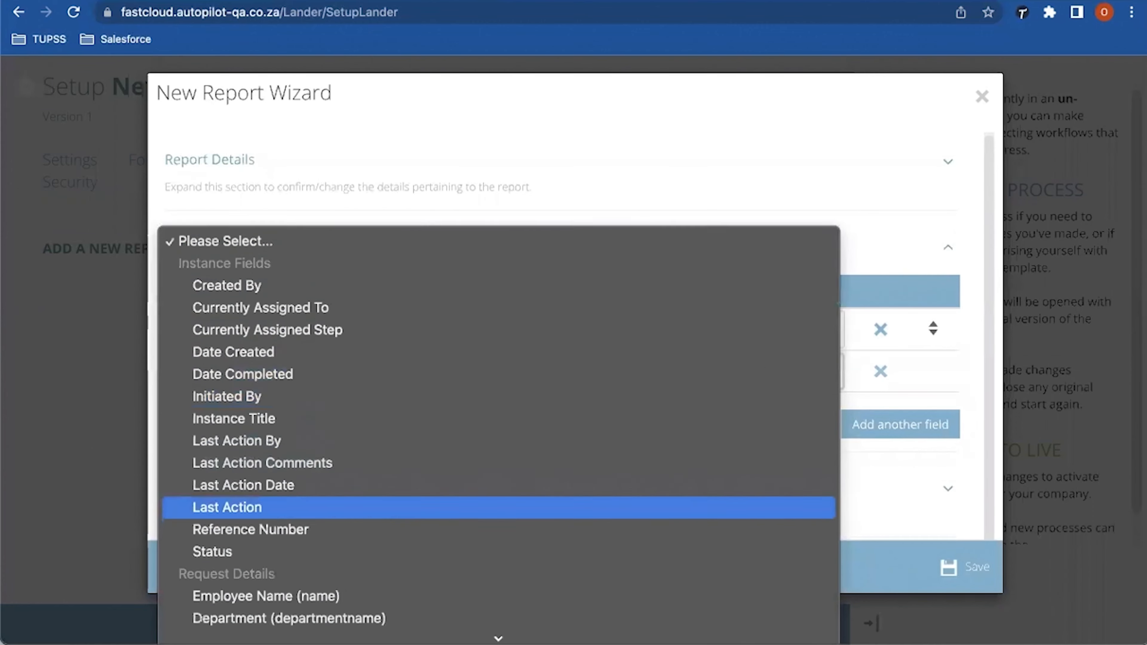
pyautogui.scroll(-6, 498, 436)
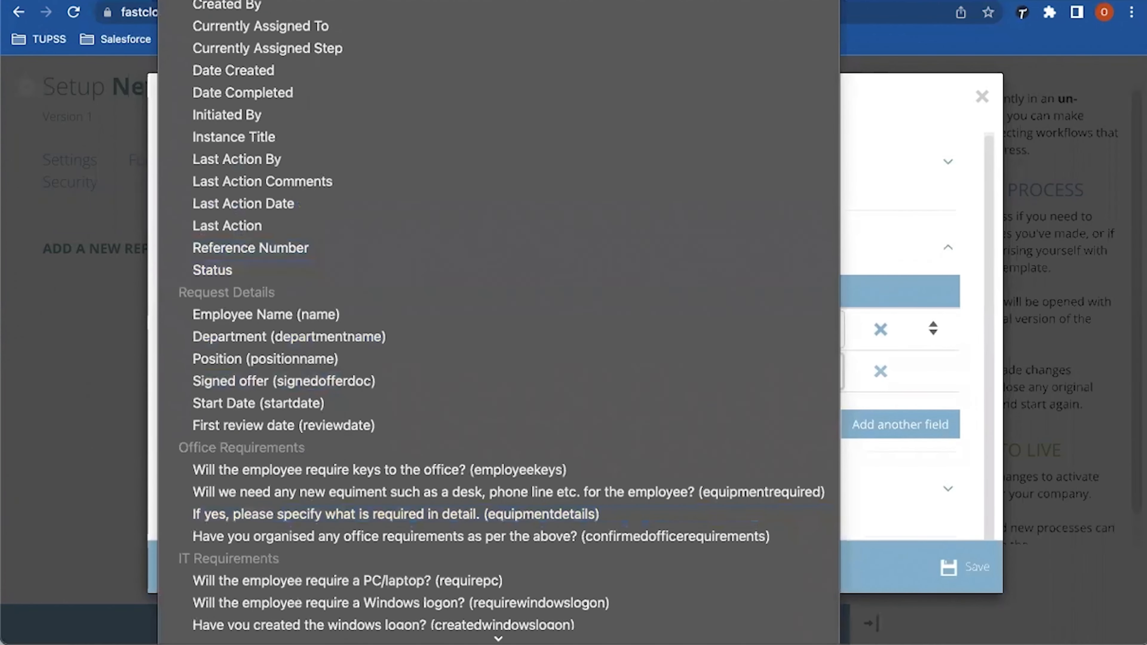
pyautogui.click(213, 270)
# Step: Add Employee Name and Position (positionname) fields and remove the leftover empty row
pyautogui.click(504, 413)
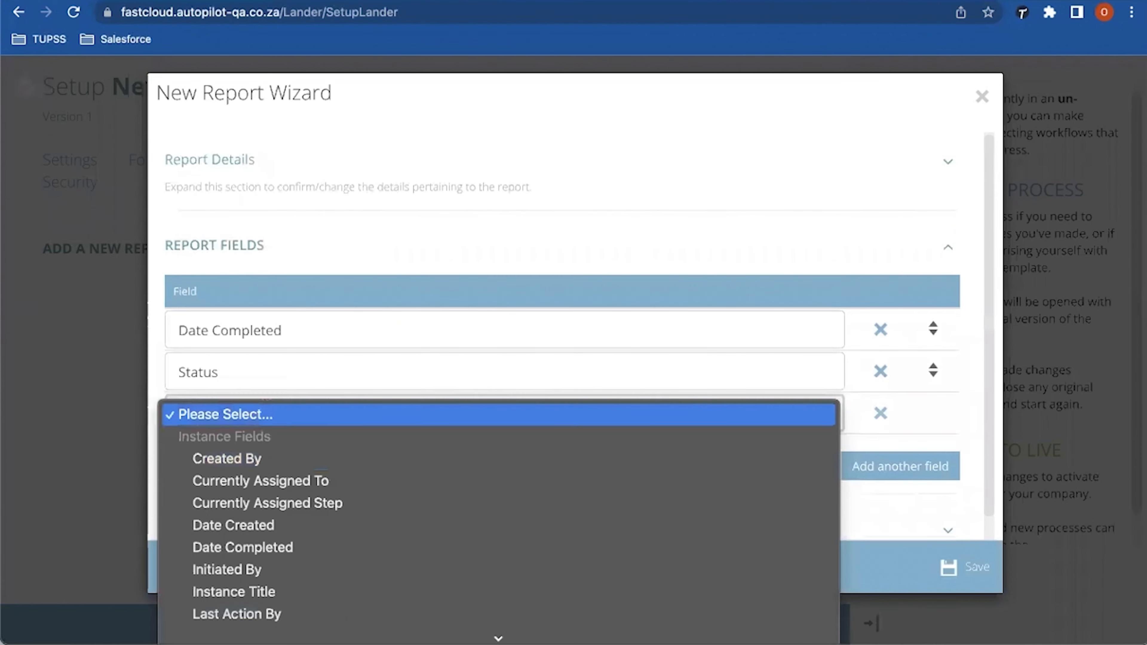
pyautogui.scroll(-6, 499, 506)
pyautogui.scroll(-3, 498, 506)
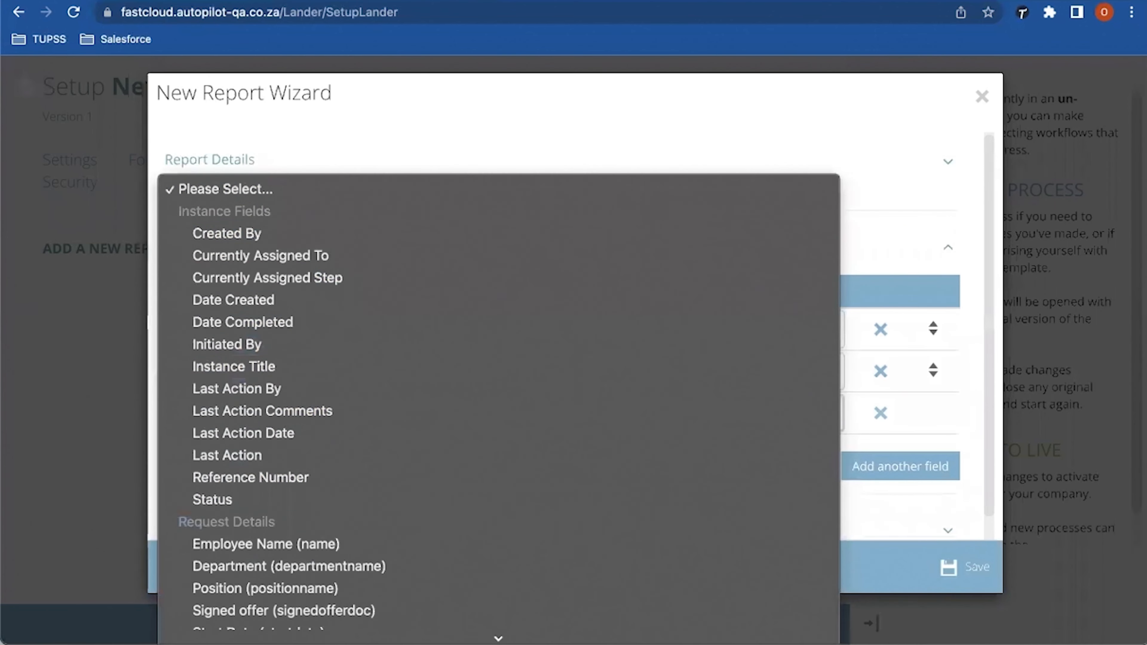
pyautogui.click(498, 506)
pyautogui.scroll(-2, 562, 335)
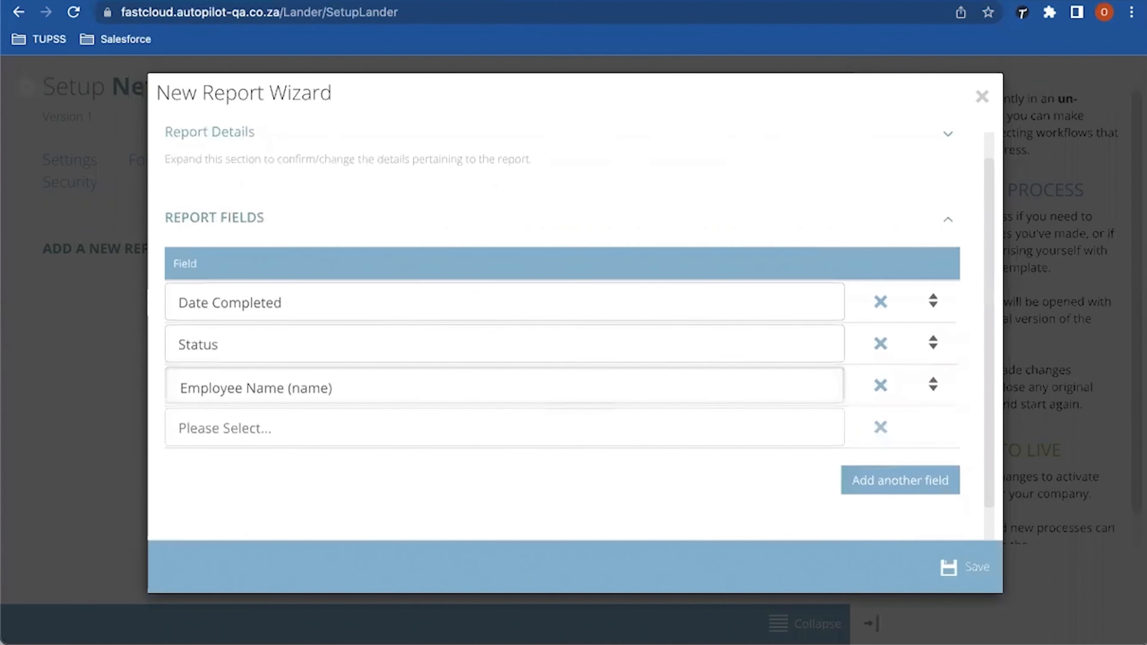
pyautogui.click(505, 419)
pyautogui.scroll(-5, 498, 501)
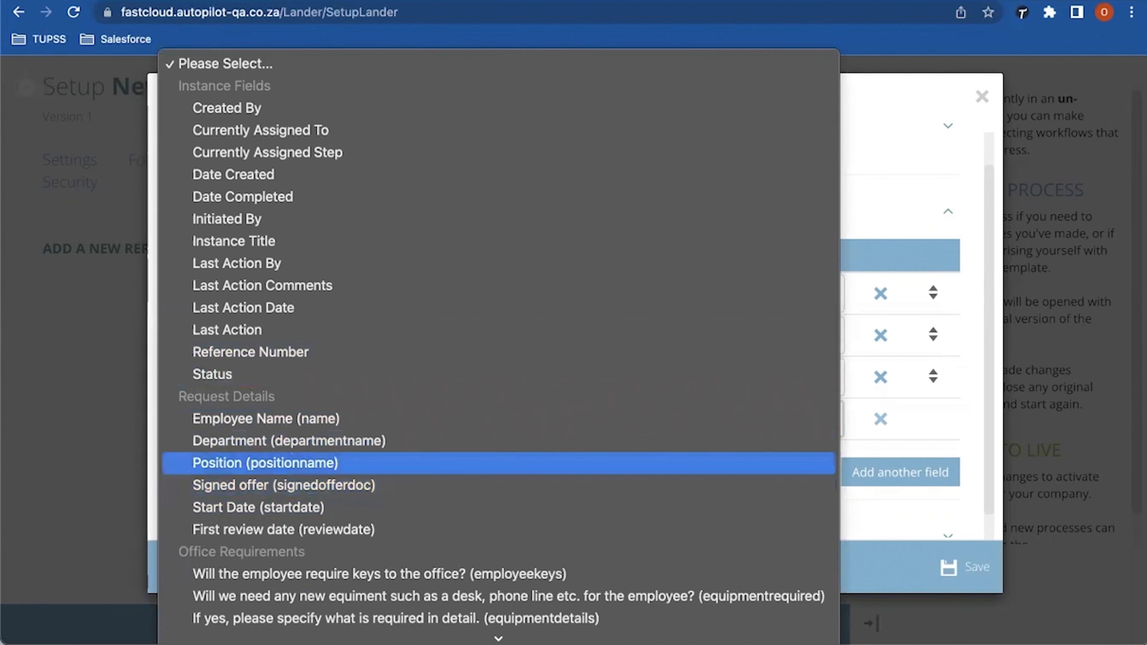
pyautogui.click(266, 463)
pyautogui.scroll(-2, 565, 339)
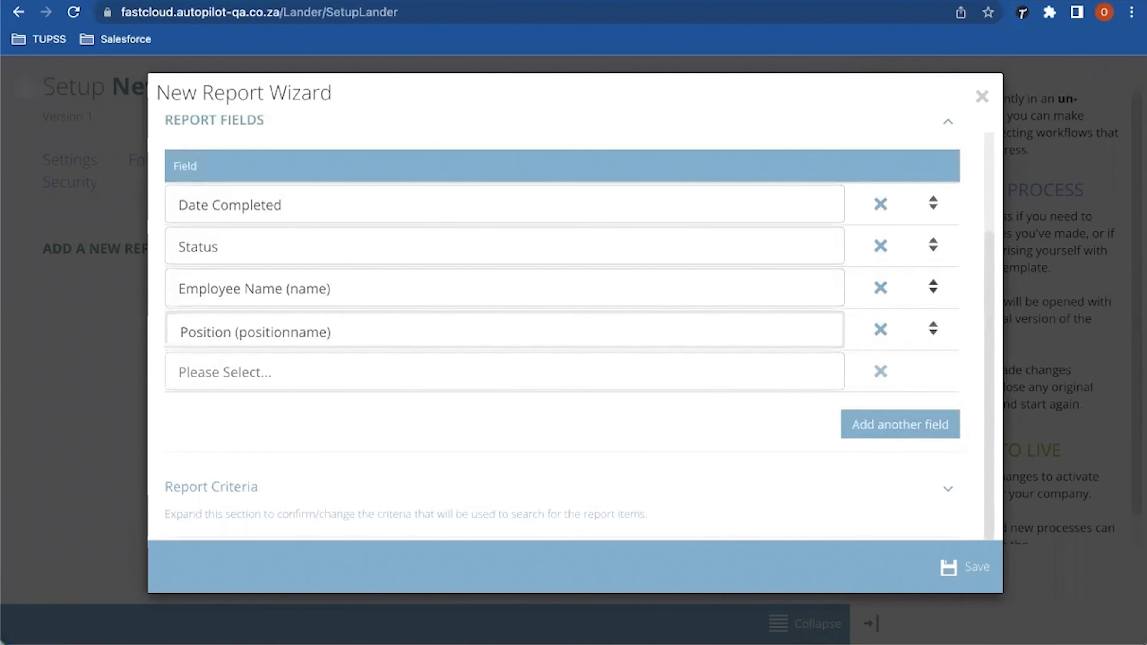
pyautogui.click(880, 371)
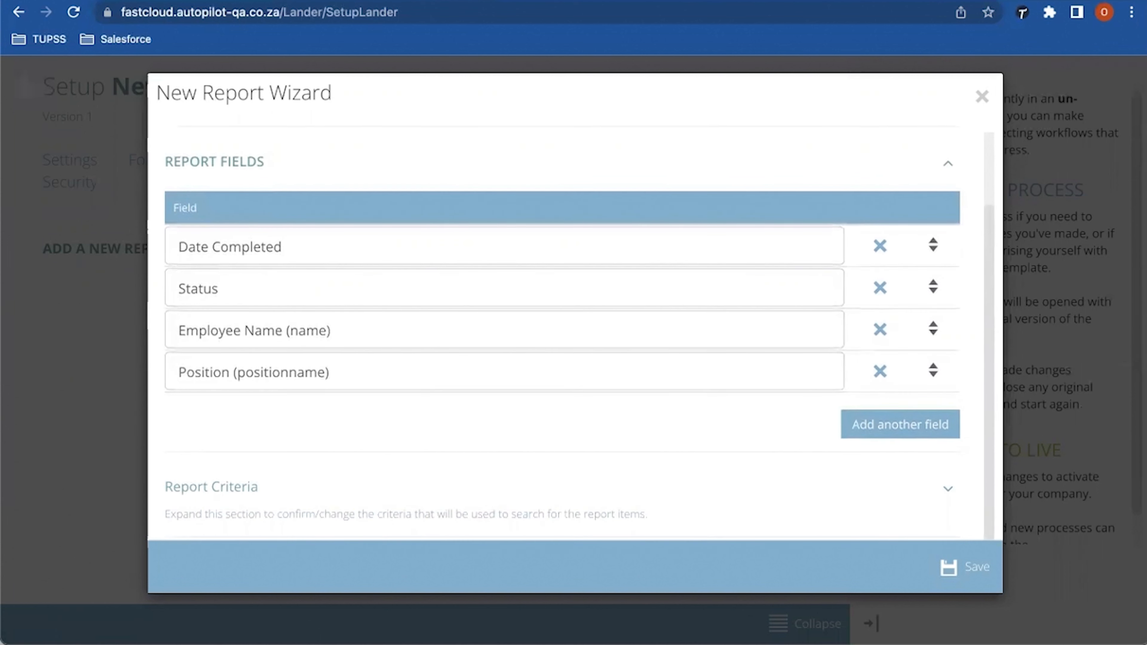
# Step: Remove the empty report criteria row and save the Employee Onboarding Report
pyautogui.click(211, 486)
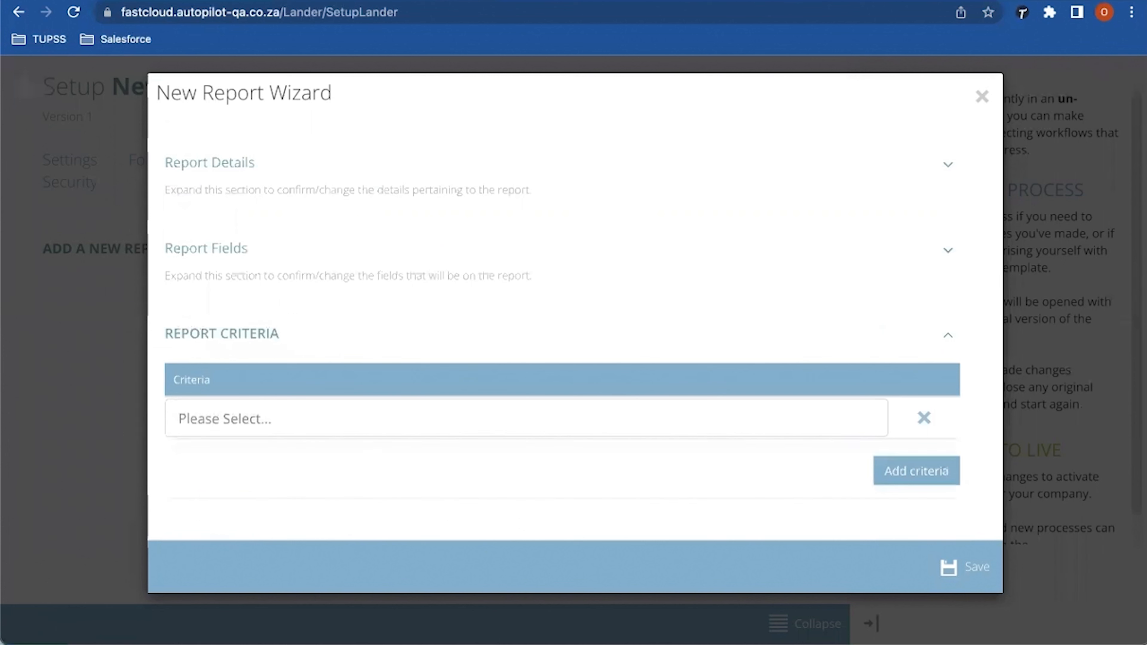
pyautogui.click(526, 418)
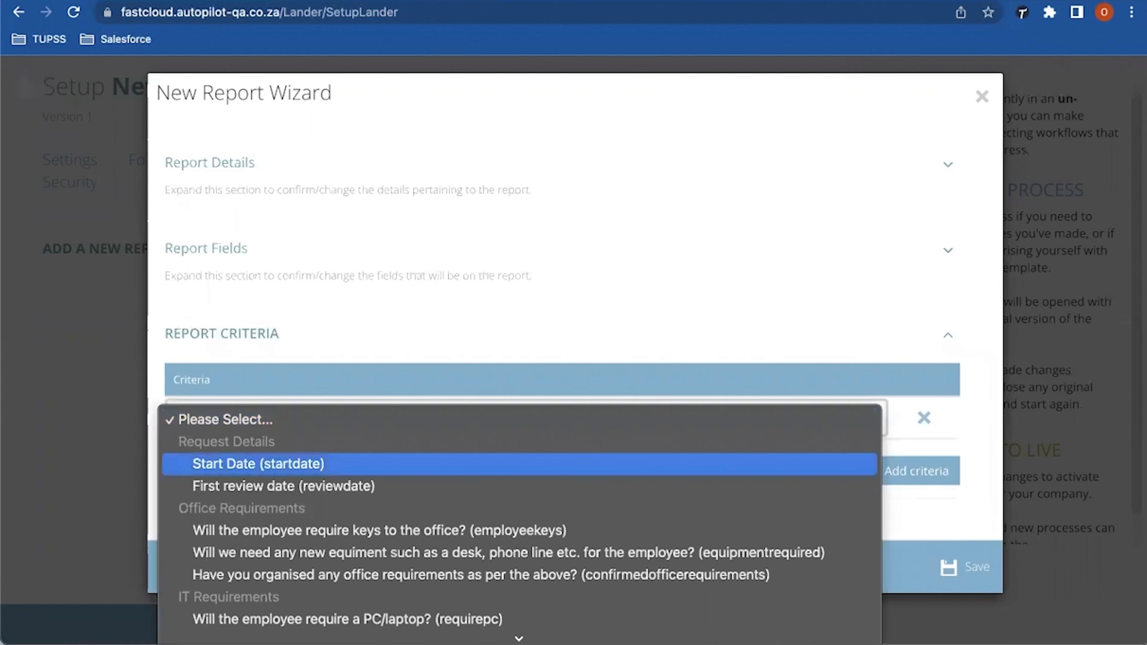
pyautogui.press('Escape')
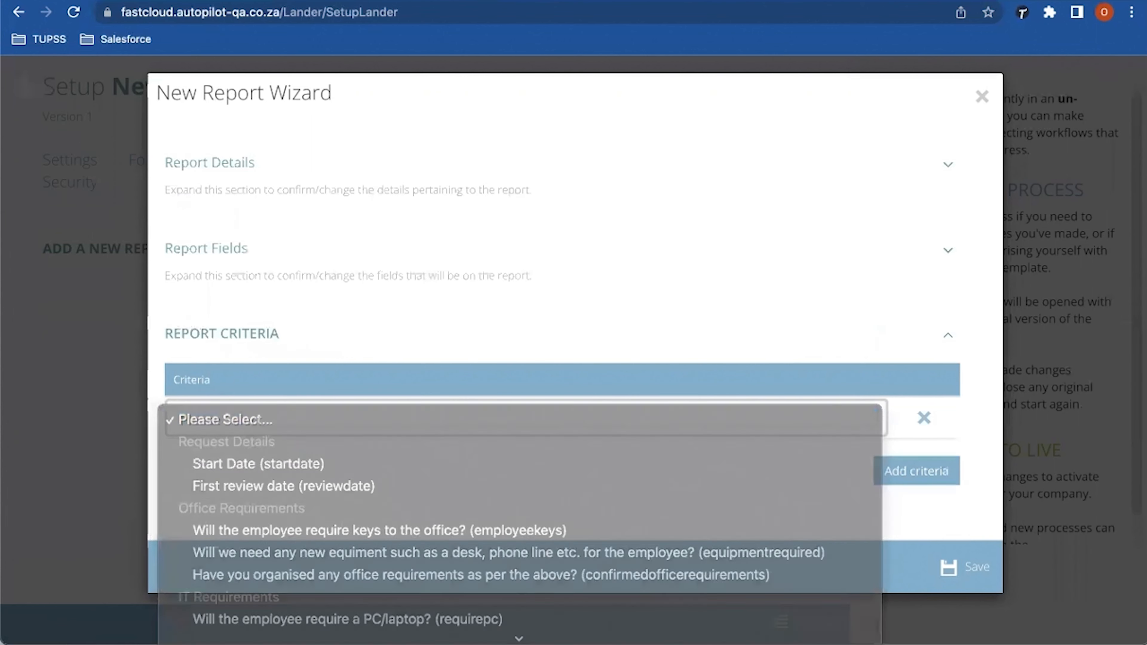
pyautogui.click(924, 418)
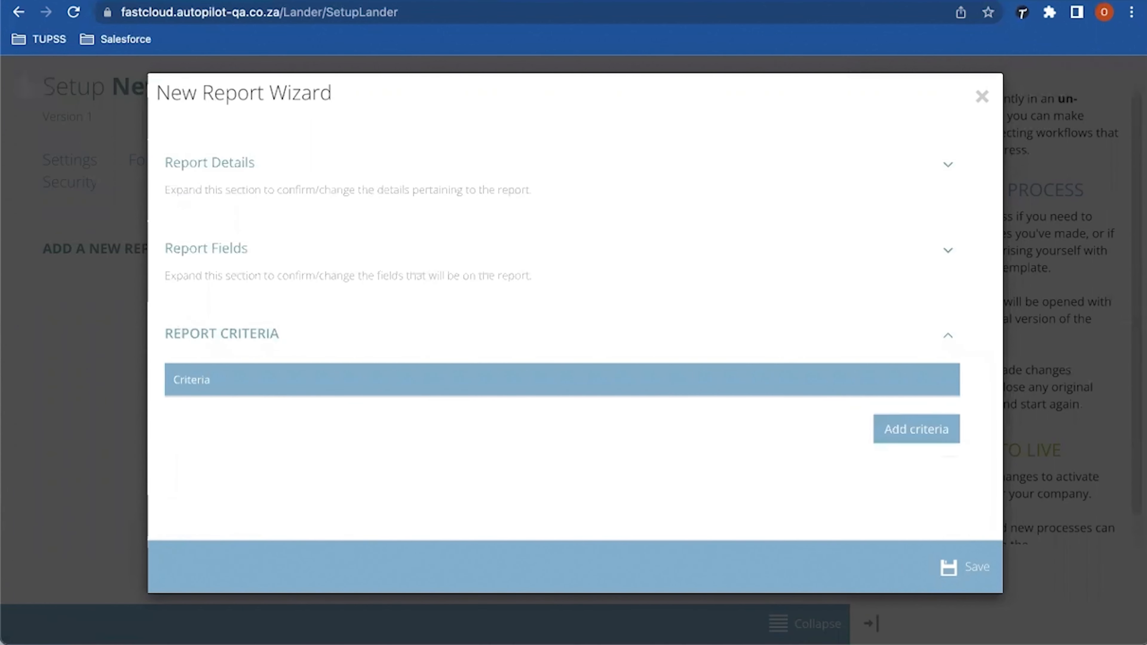
pyautogui.click(966, 567)
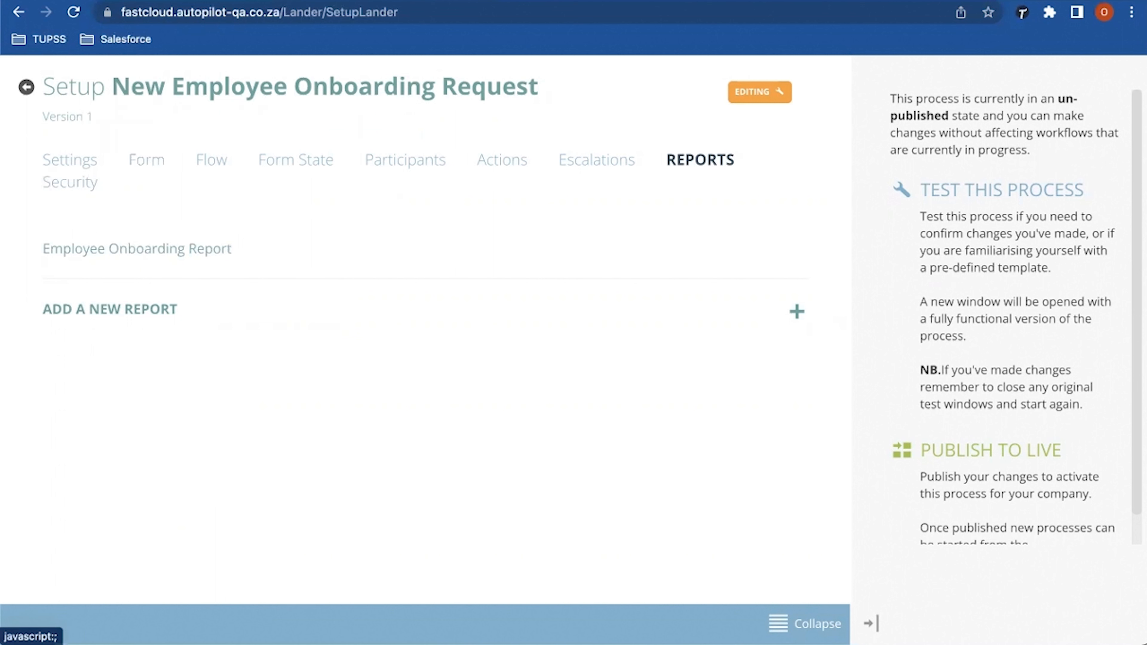
# Step: Review the Security tab's group permissions for initiating, managing and viewing all requests
pyautogui.click(70, 181)
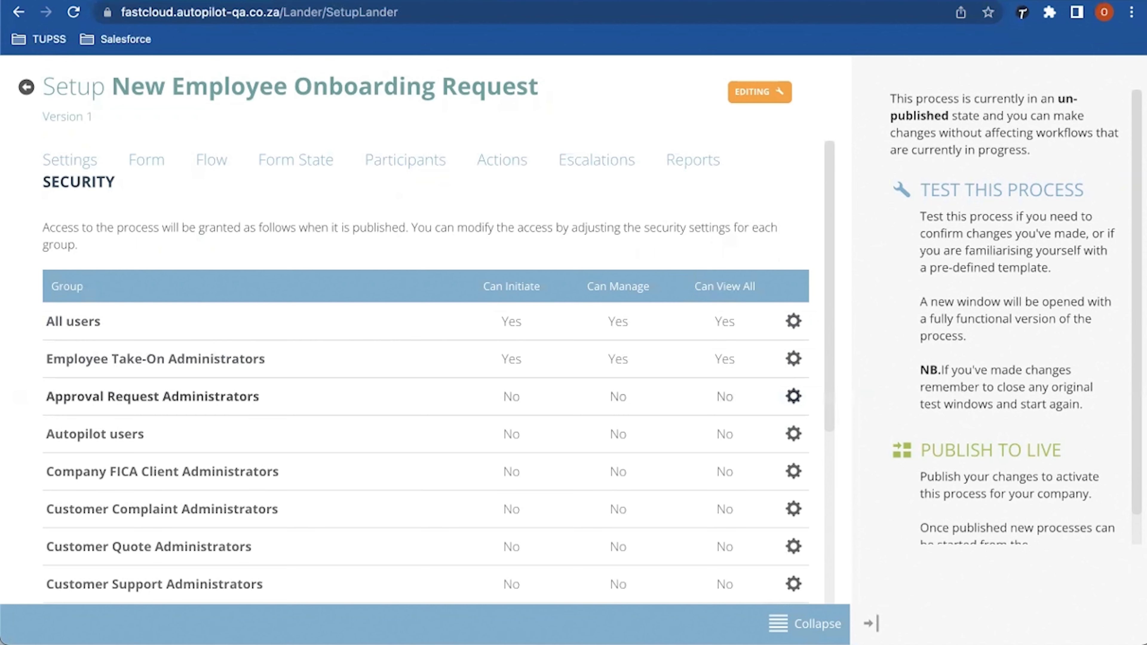
pyautogui.scroll(-1, 438, 335)
pyautogui.moveTo(46, 345); pyautogui.dragTo(266, 344)
pyautogui.click(267, 344)
pyautogui.scroll(-5, 267, 345)
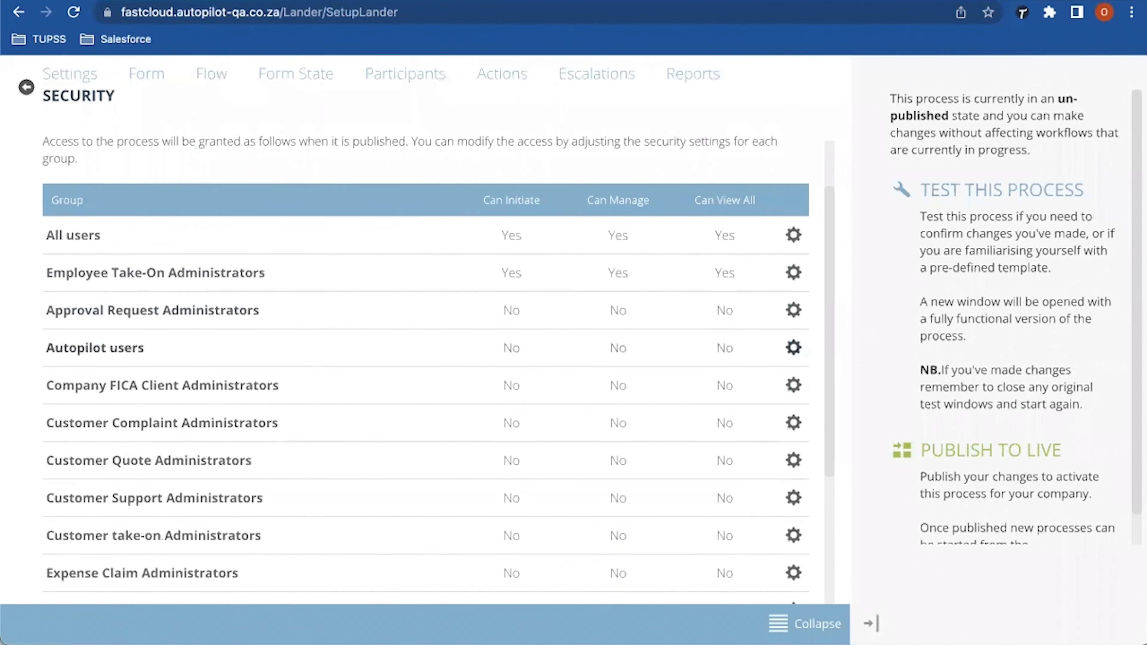
pyautogui.scroll(-13, 189, 589)
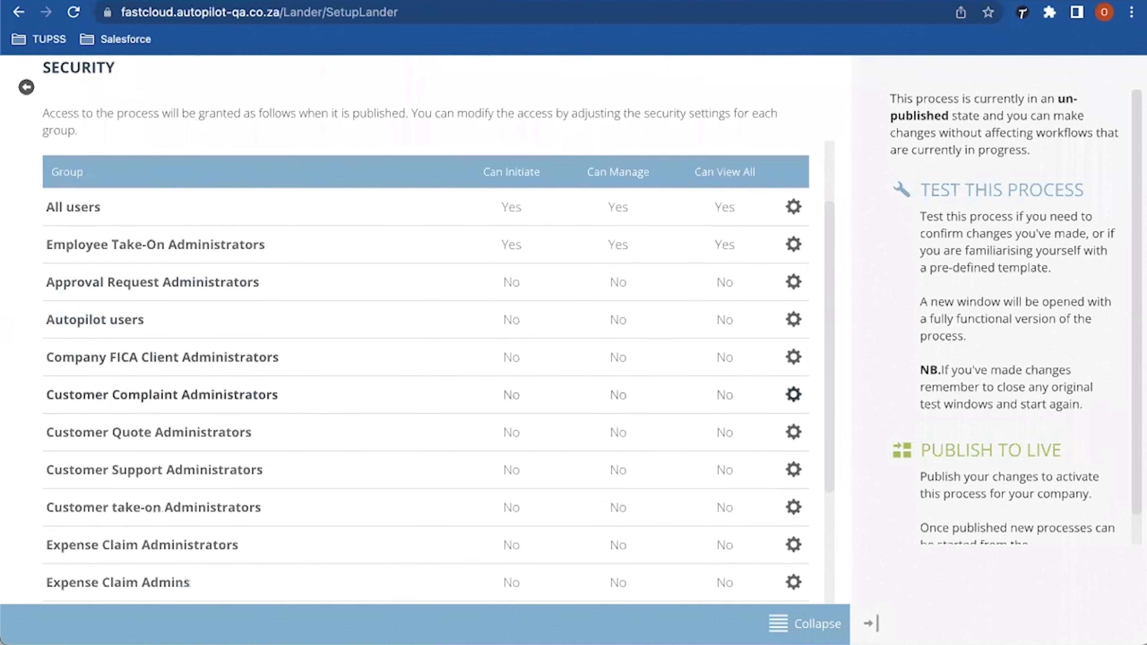
pyautogui.scroll(-8, 420, 330)
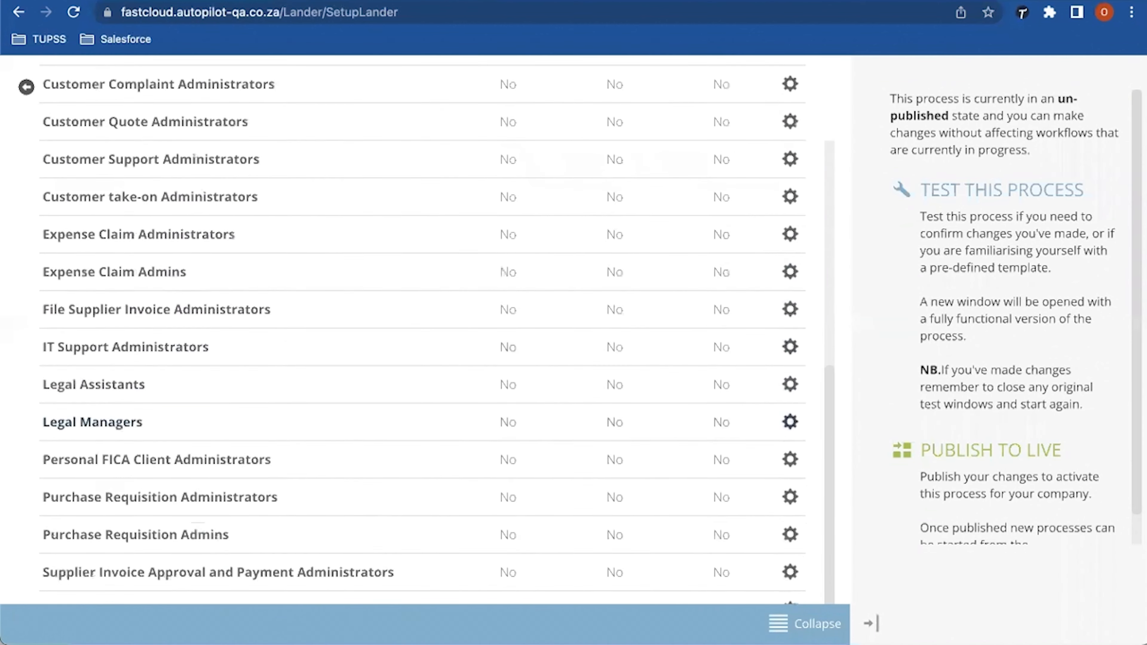
pyautogui.scroll(20, 420, 330)
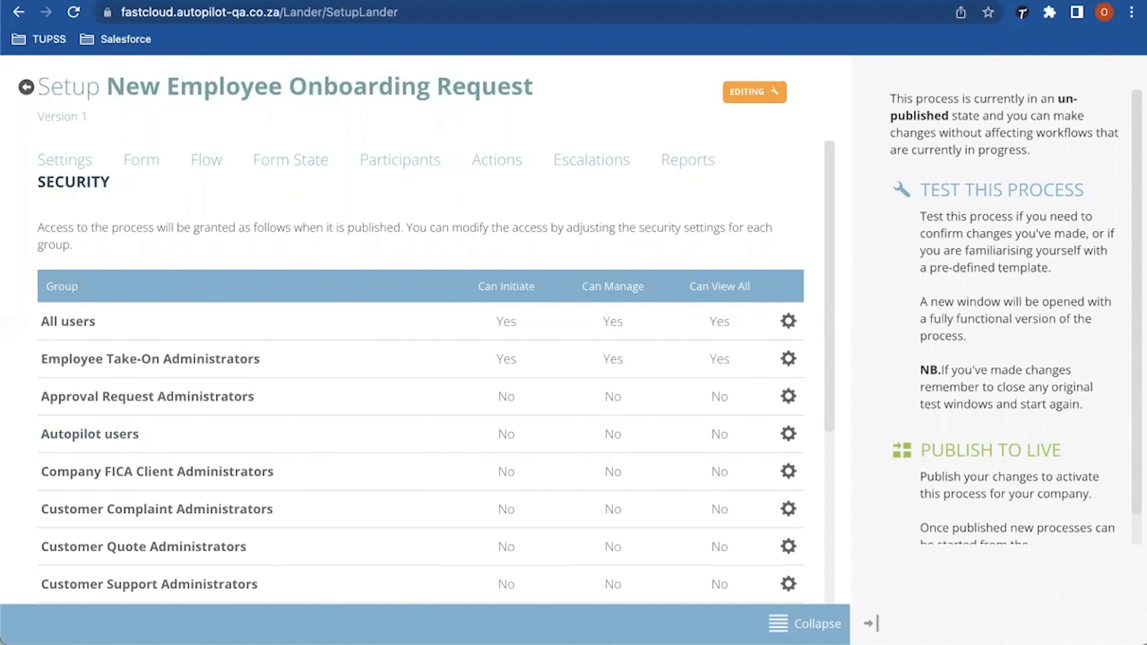
# Step: Look over the onboarding form's sections and workflow diagram, then return to the Processes list
pyautogui.click(141, 159)
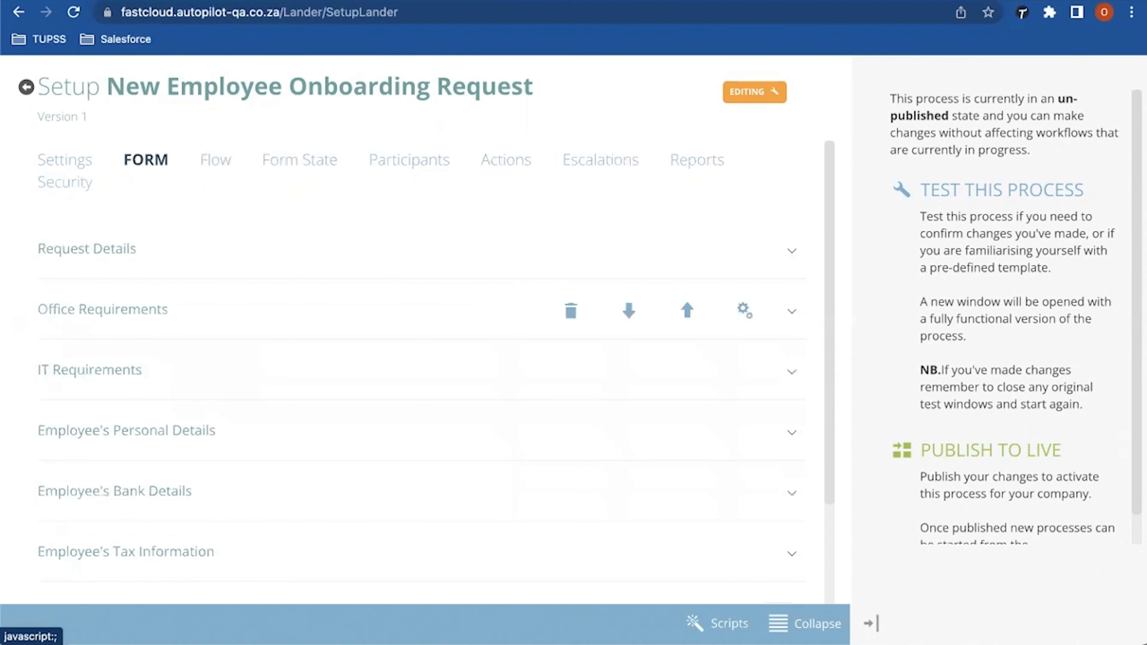
pyautogui.scroll(-5, 422, 370)
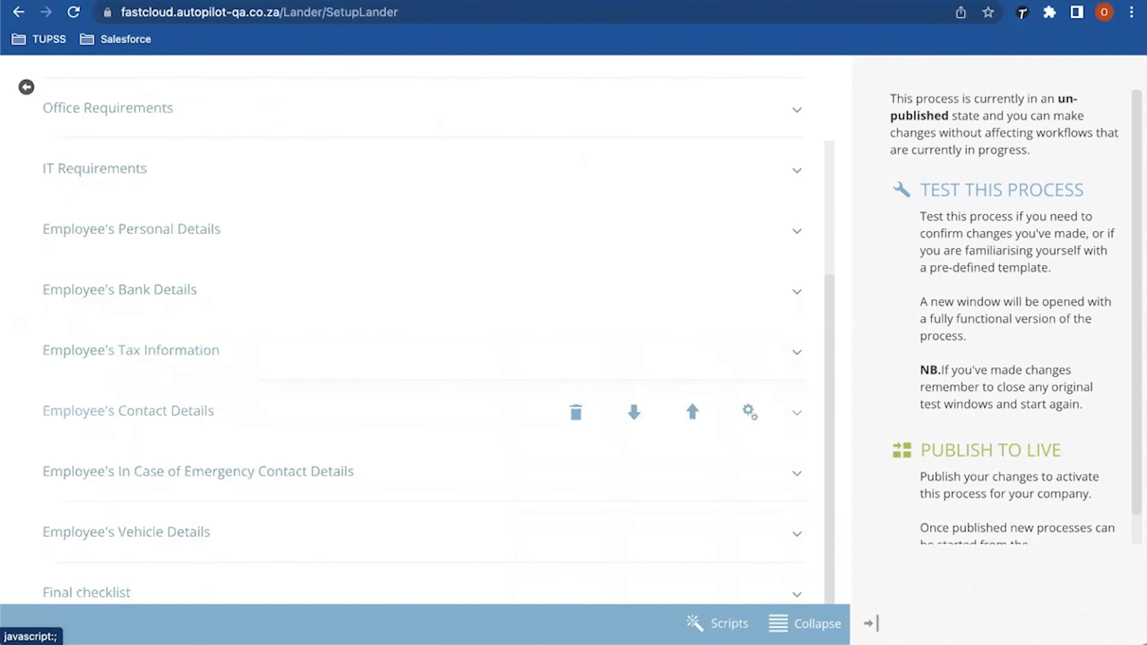
pyautogui.scroll(5, 422, 370)
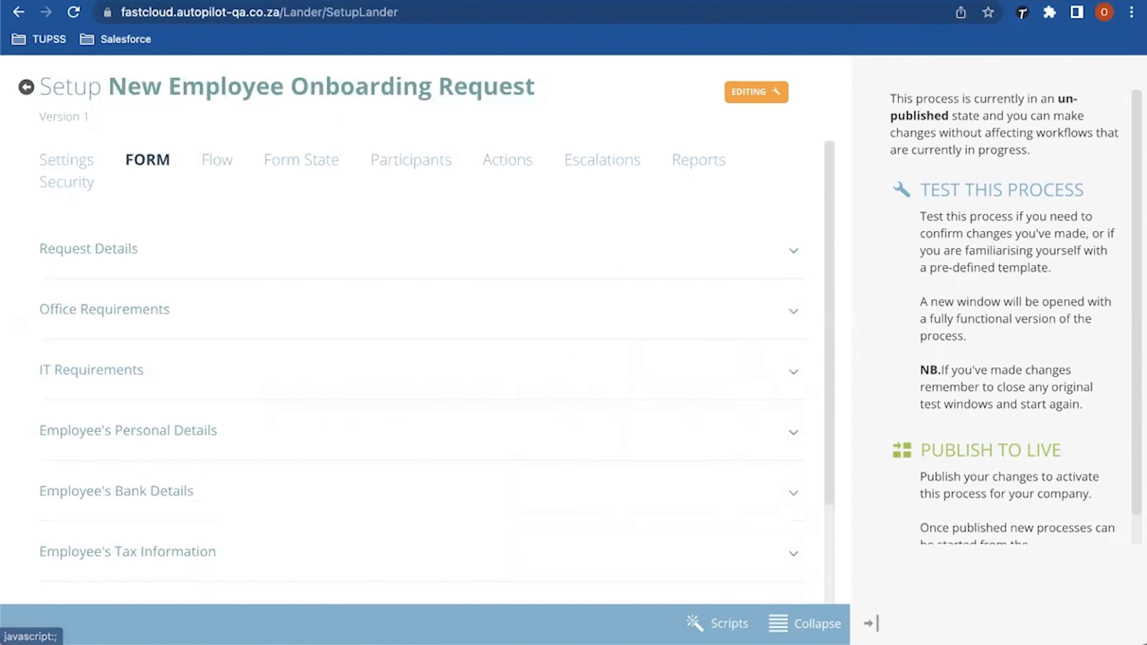
pyautogui.click(215, 159)
pyautogui.scroll(-2, 413, 361)
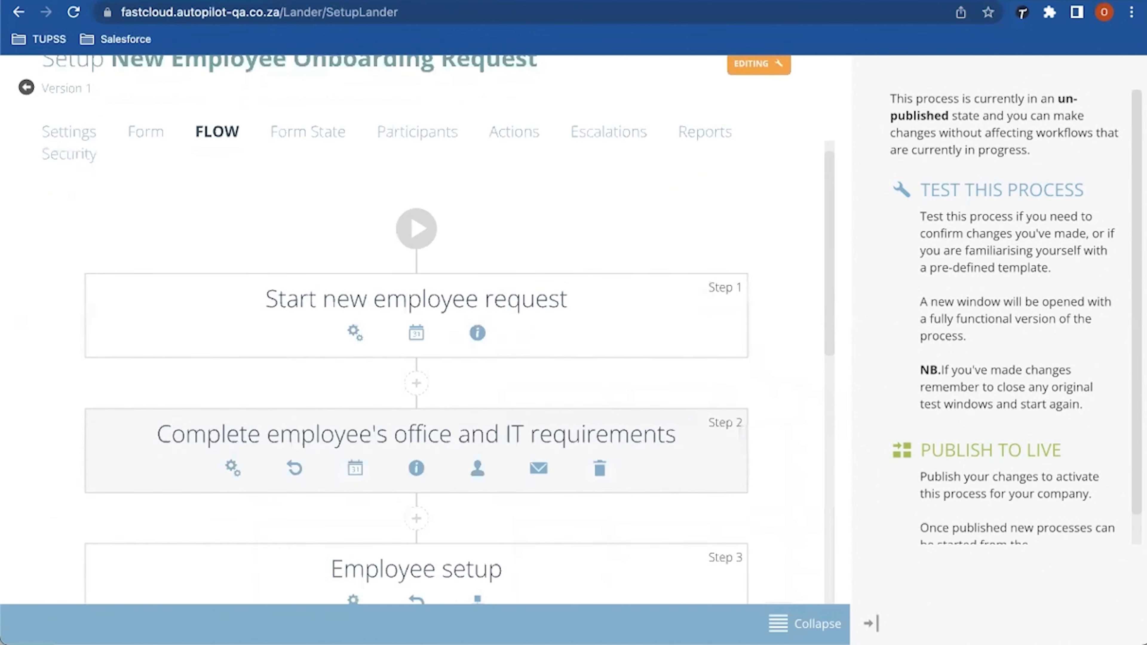
pyautogui.scroll(-6, 413, 362)
pyautogui.scroll(3, 414, 361)
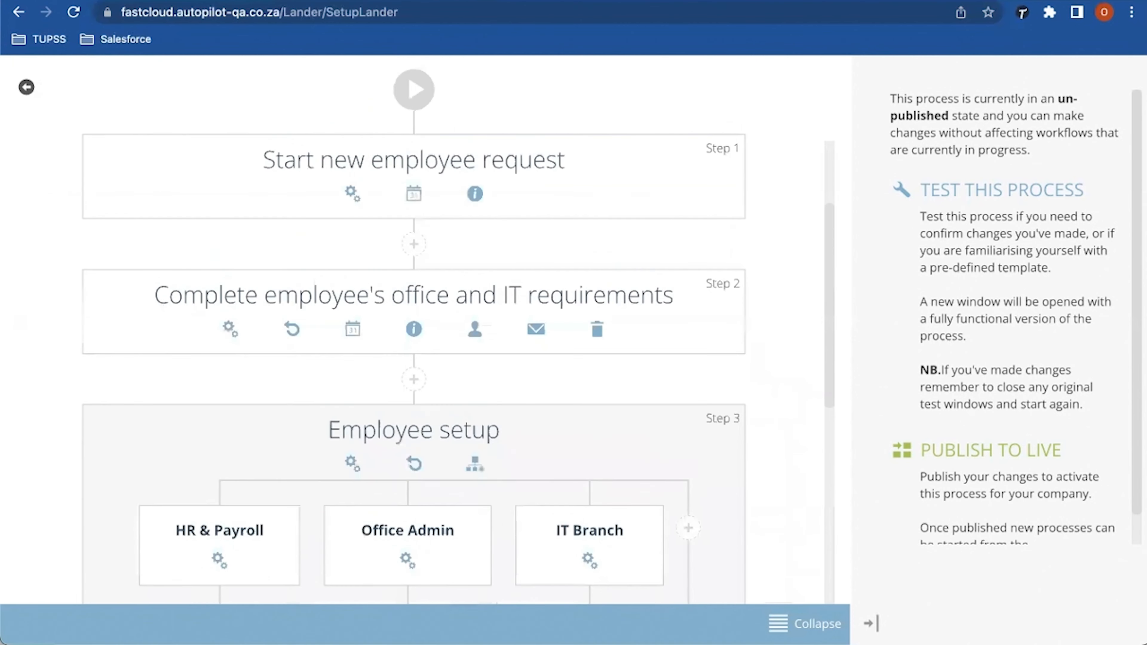
pyautogui.scroll(5, 414, 361)
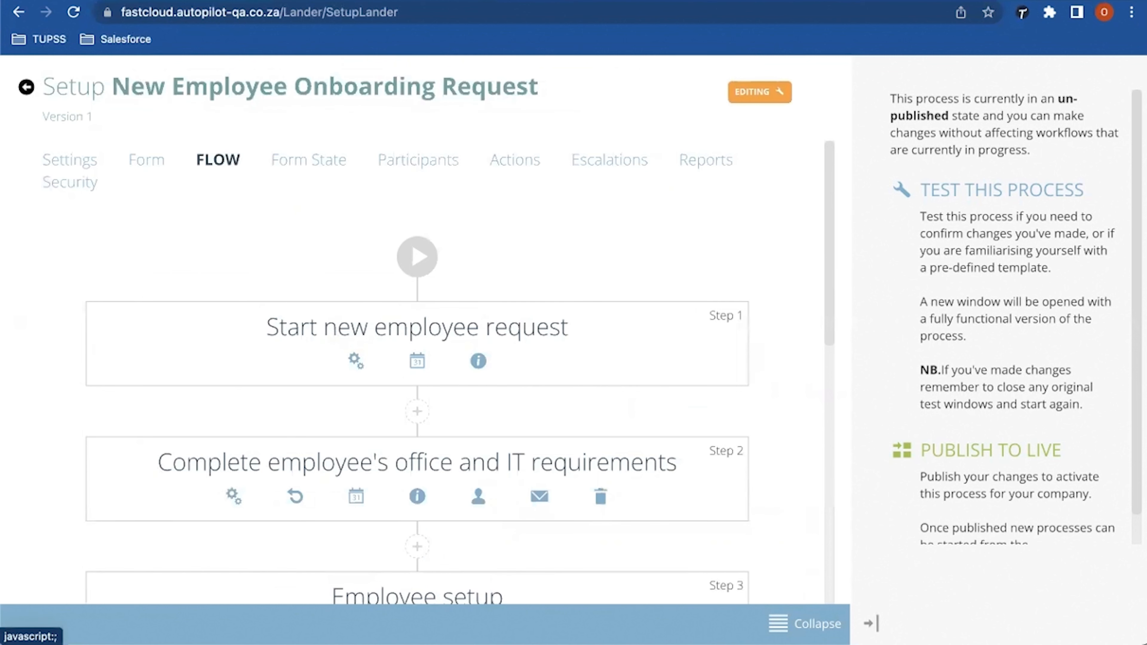
pyautogui.click(26, 87)
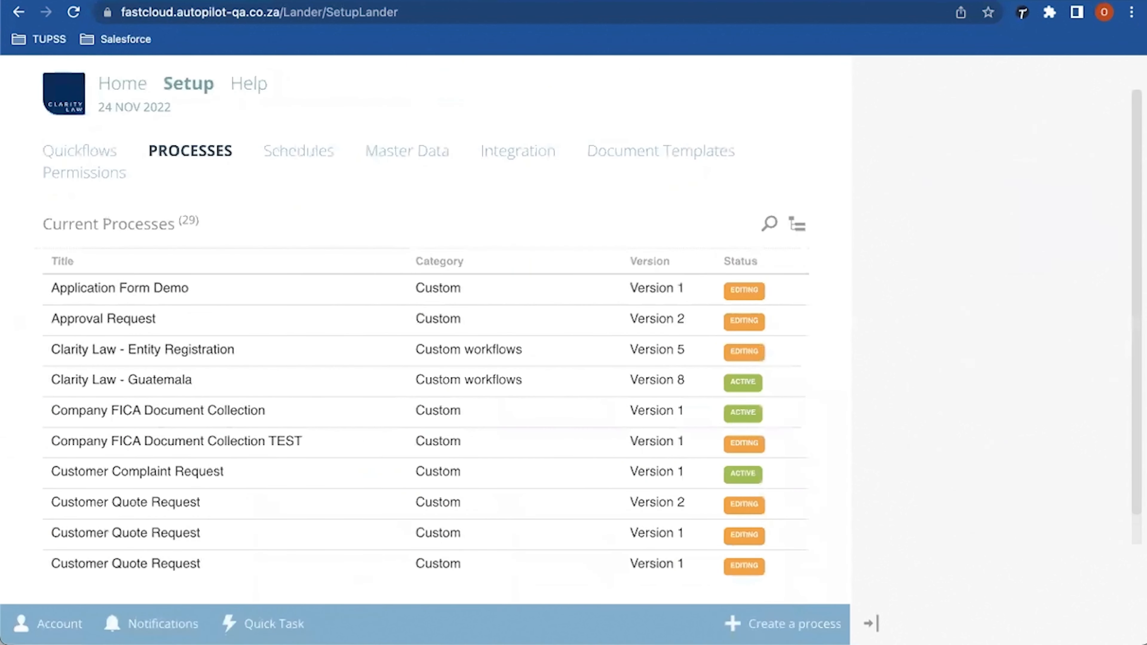
pyautogui.moveTo(122, 83)
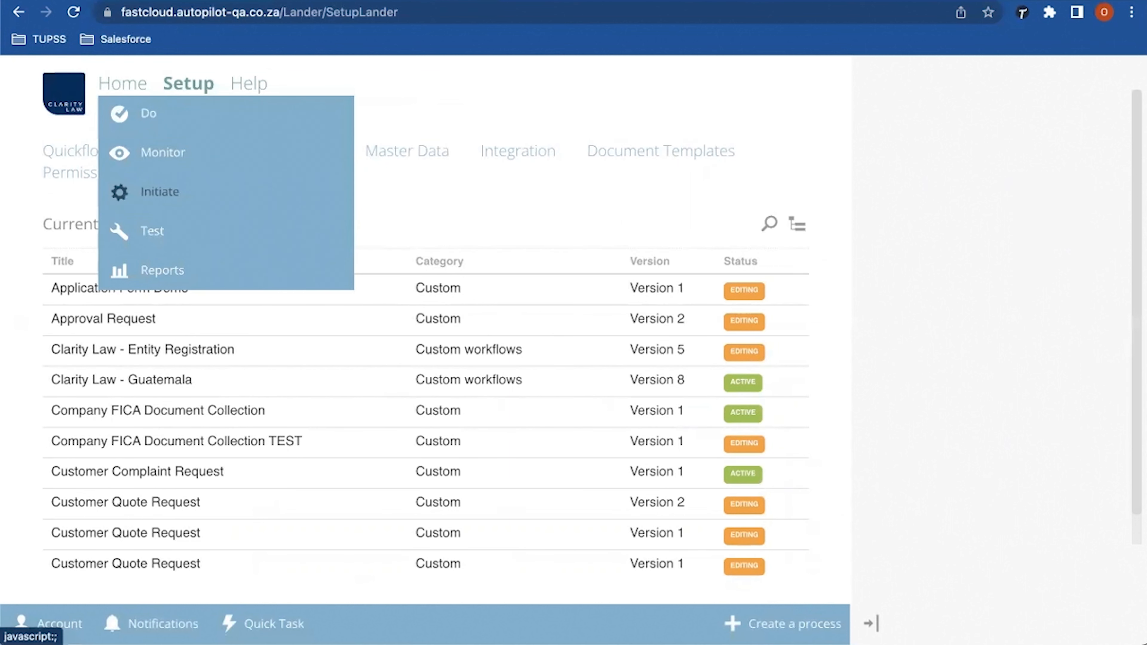
# Step: From Initiate, find and start a New Employee Onboarding Request
pyautogui.click(153, 191)
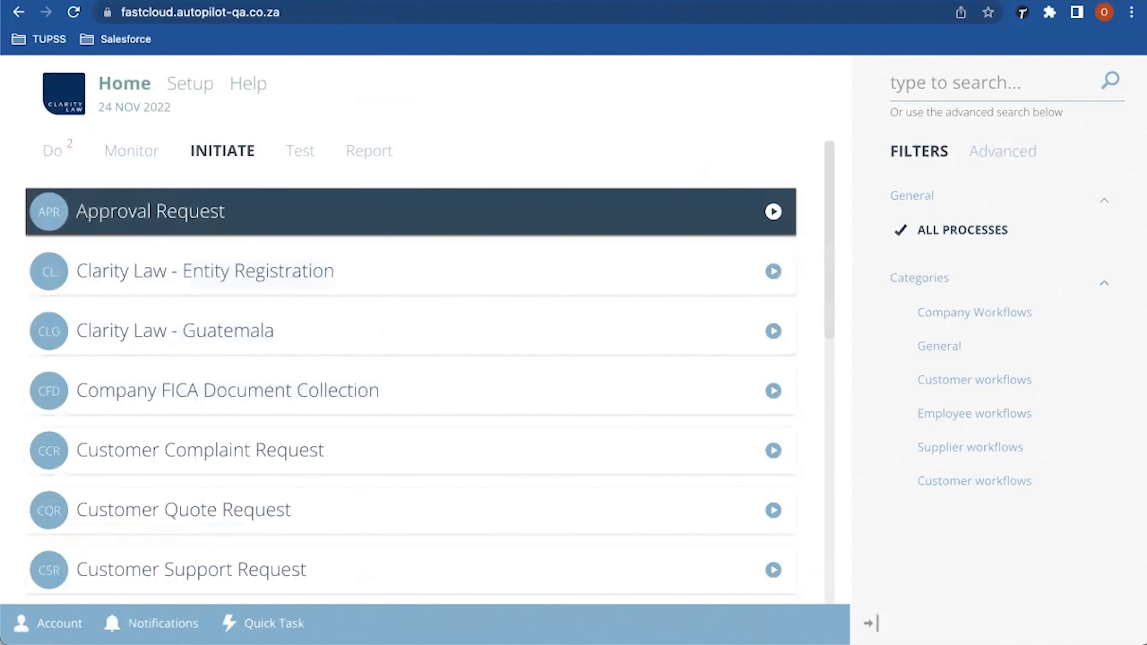
pyautogui.scroll(-4, 406, 394)
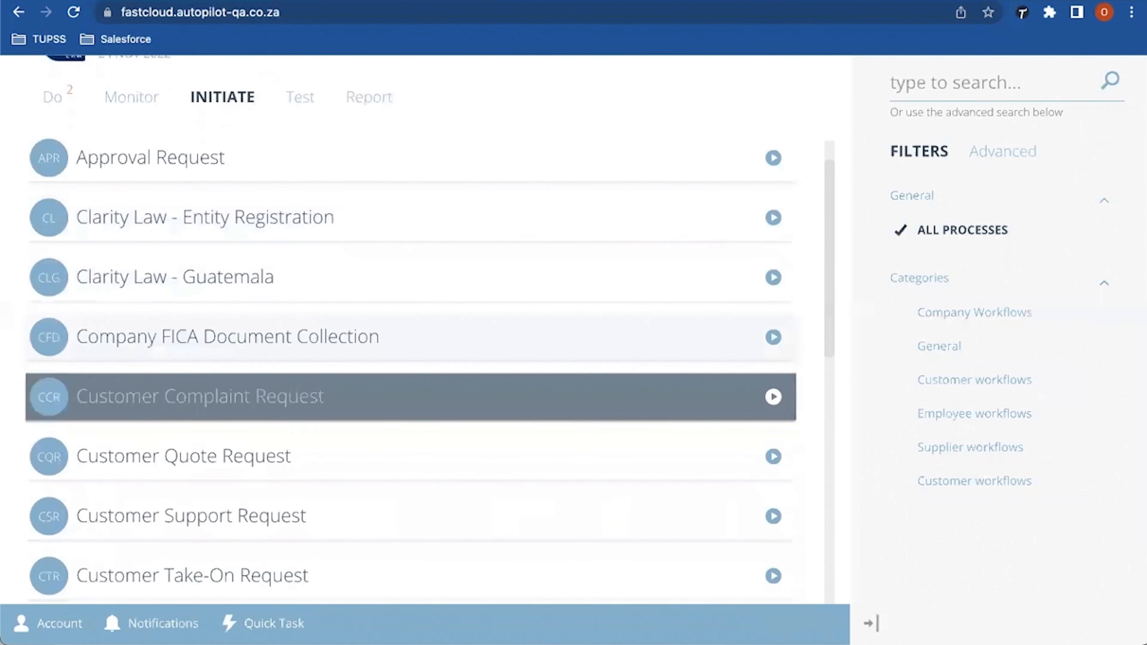
pyautogui.scroll(-4, 407, 393)
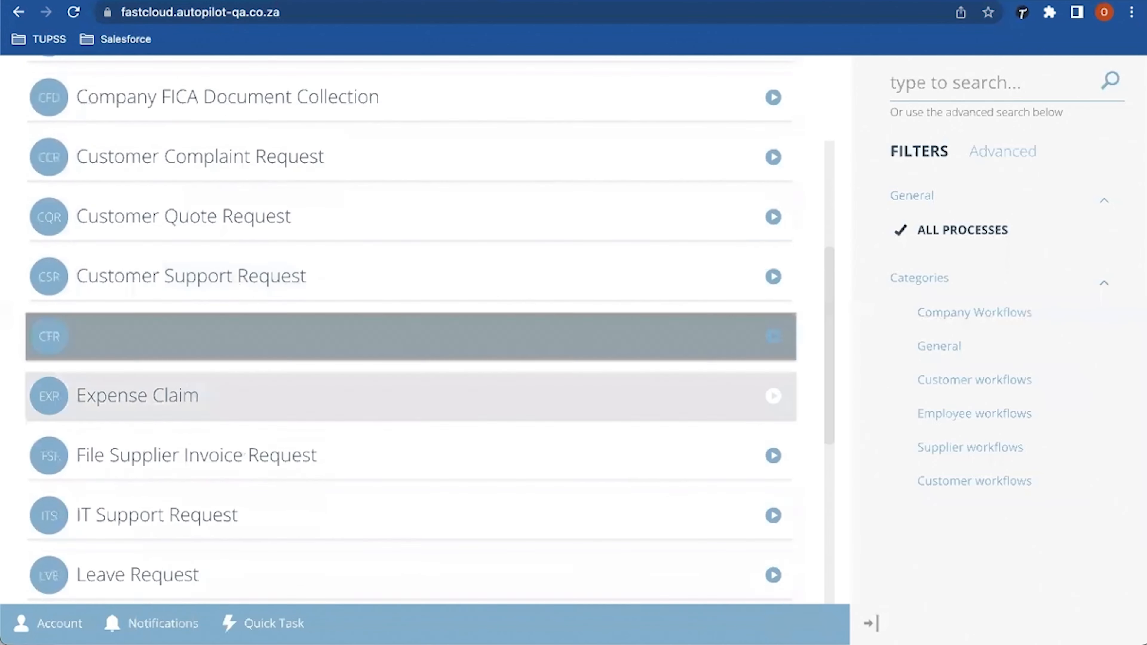
pyautogui.scroll(-3, 406, 384)
pyautogui.scroll(-1, 407, 389)
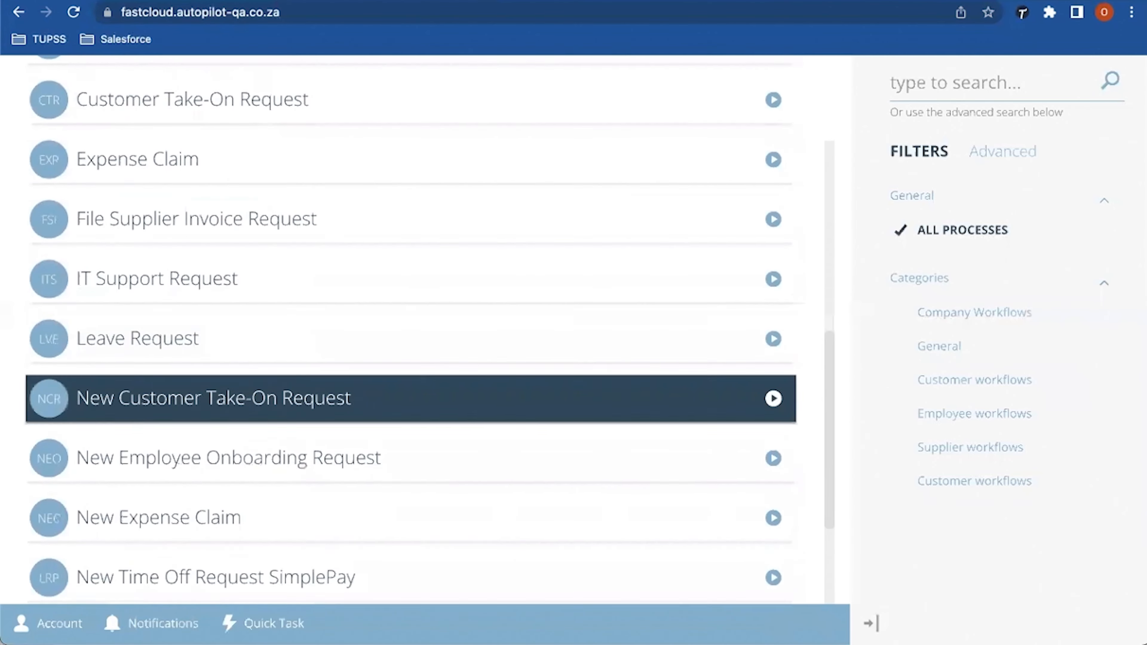
pyautogui.scroll(-1, 406, 402)
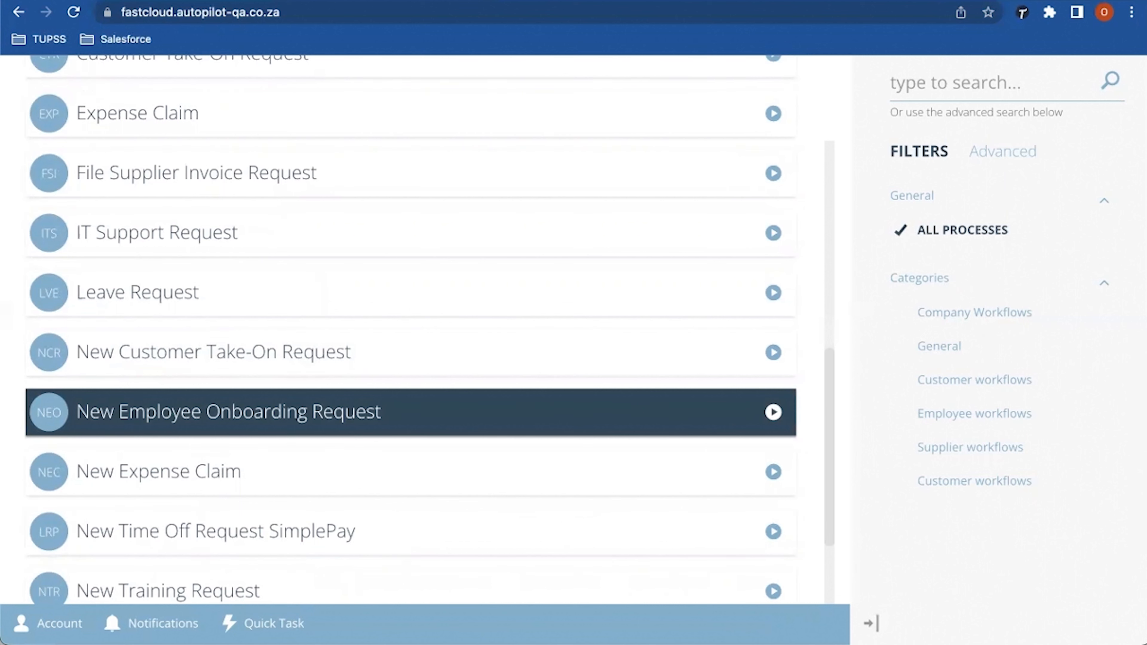
pyautogui.click(406, 412)
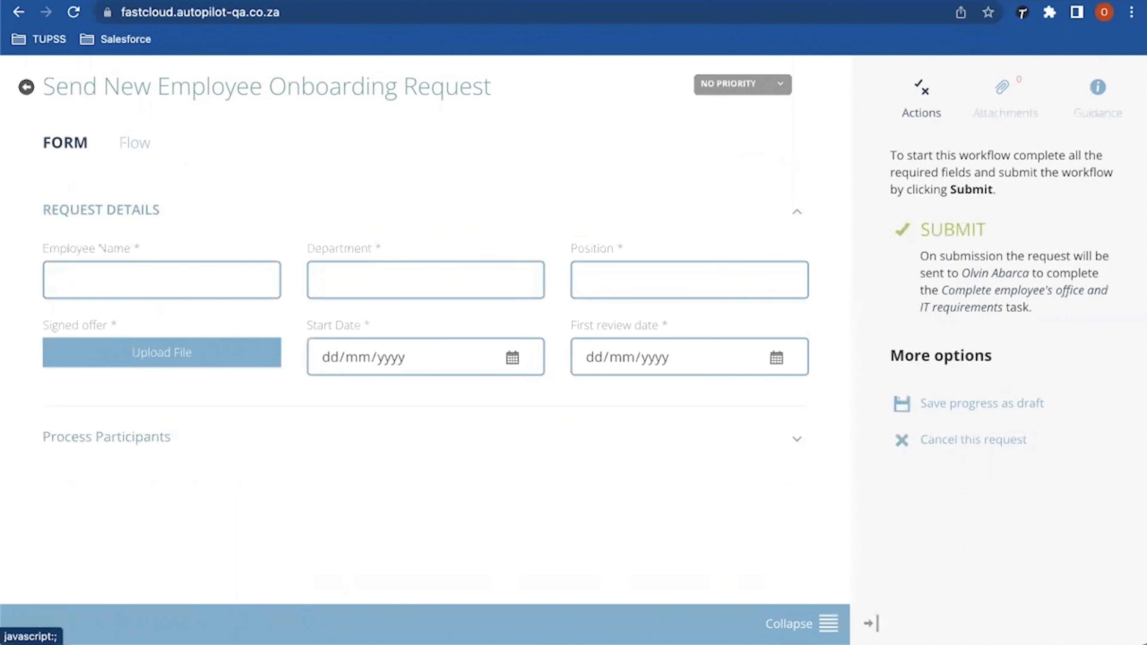
# Step: Scroll the request form to check that every Process Participants role is prefilled
pyautogui.scroll(-5, 425, 329)
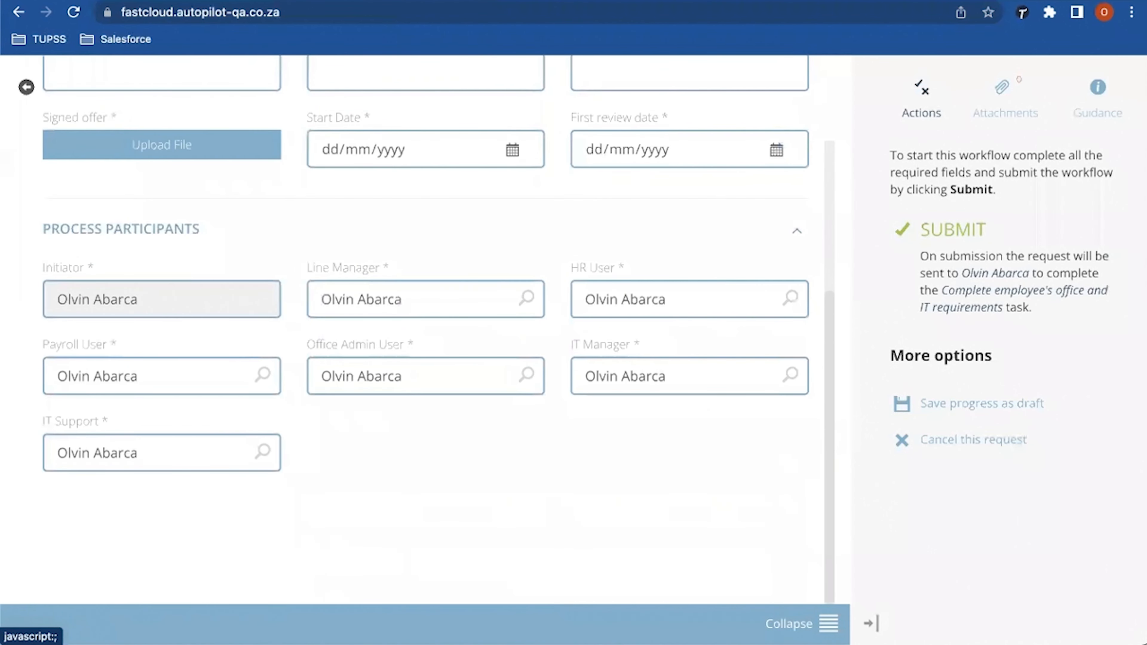
pyautogui.scroll(3, 424, 271)
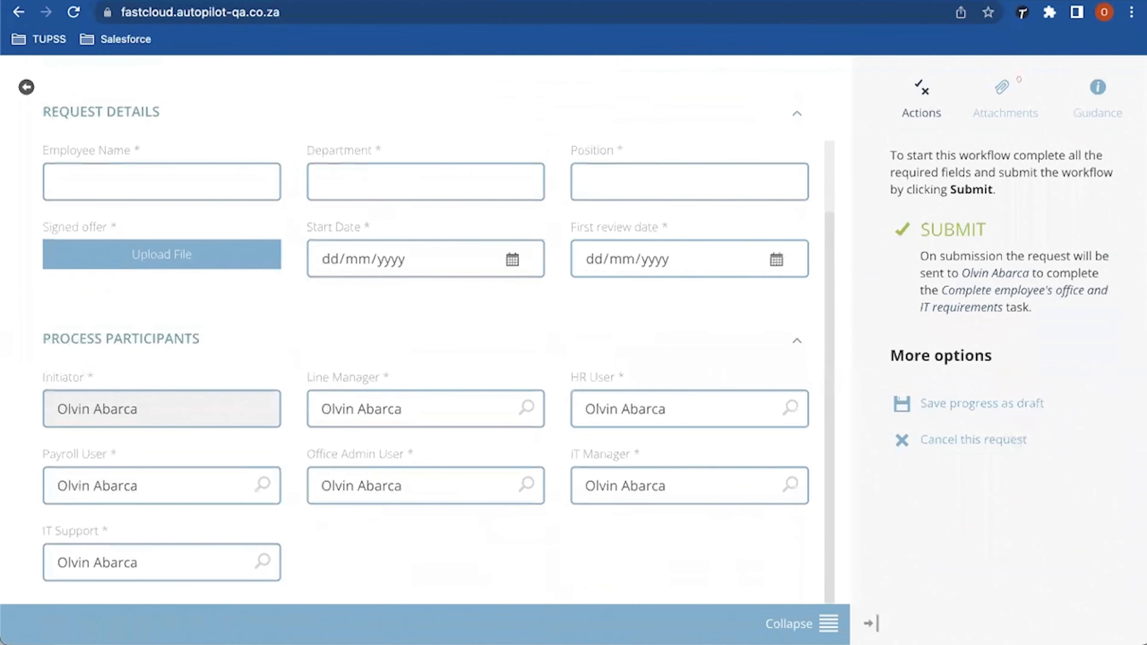
pyautogui.scroll(3, 425, 271)
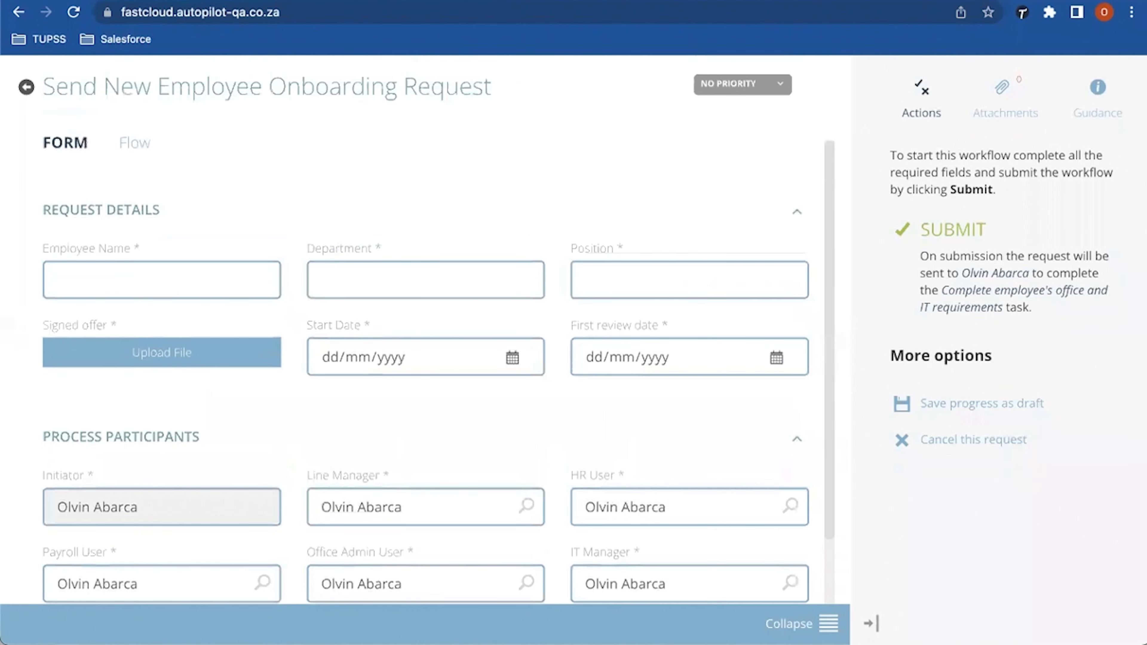
pyautogui.scroll(-3, 424, 329)
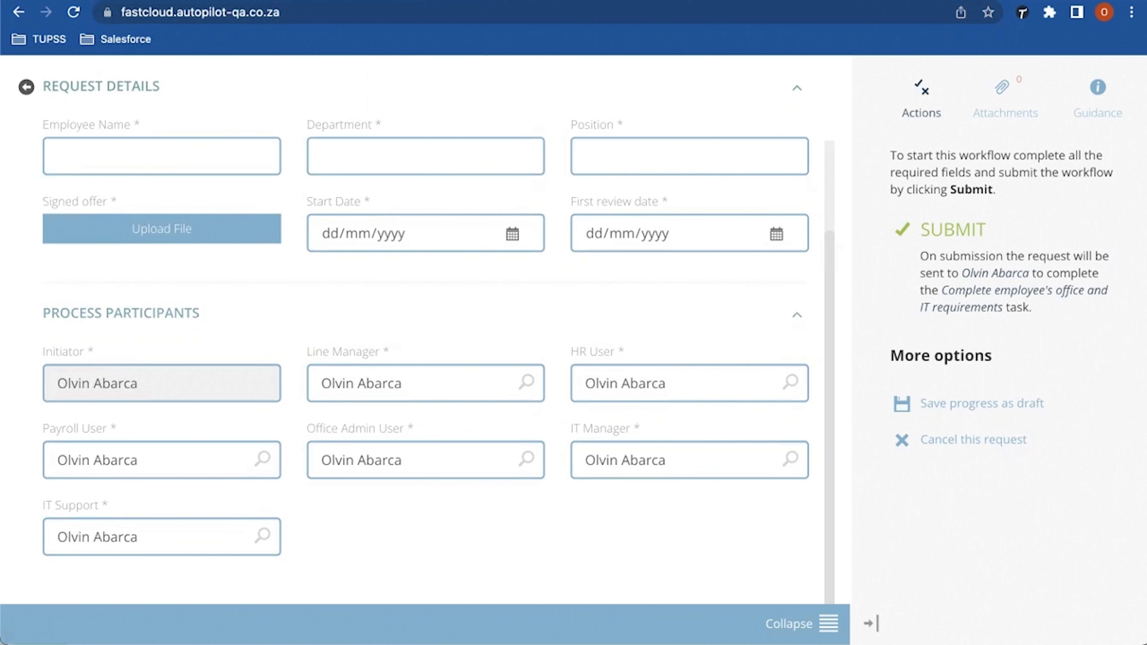
# Step: Enter the employee's first name, department Accounting and position Accounting Assistant
pyautogui.click(59, 280)
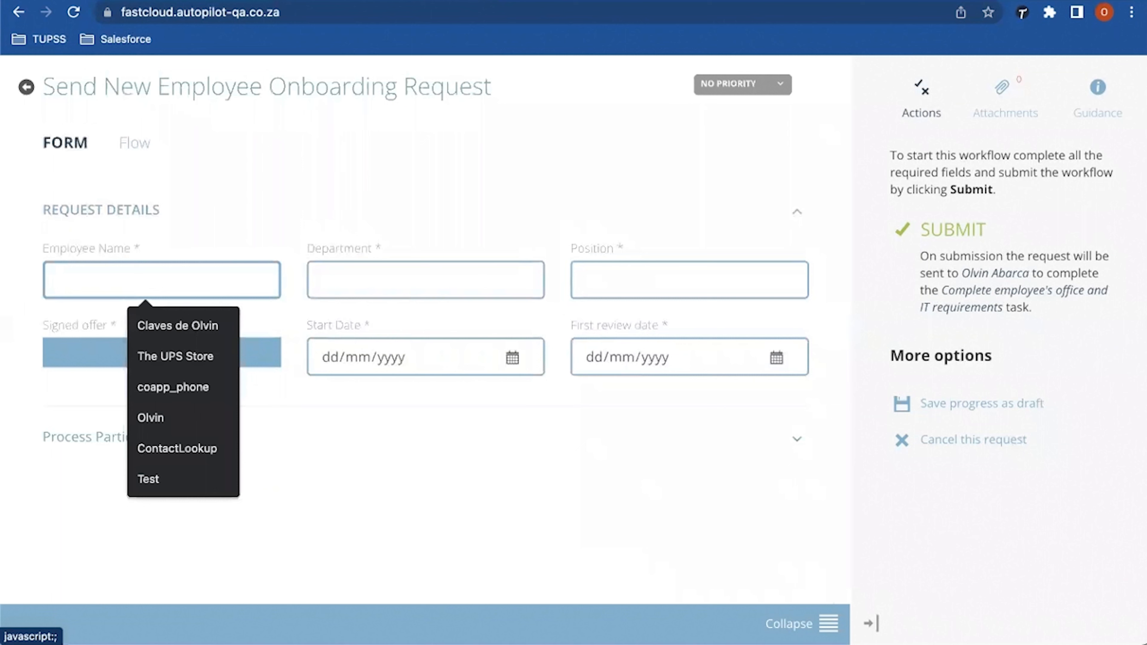
pyautogui.write('Juan')
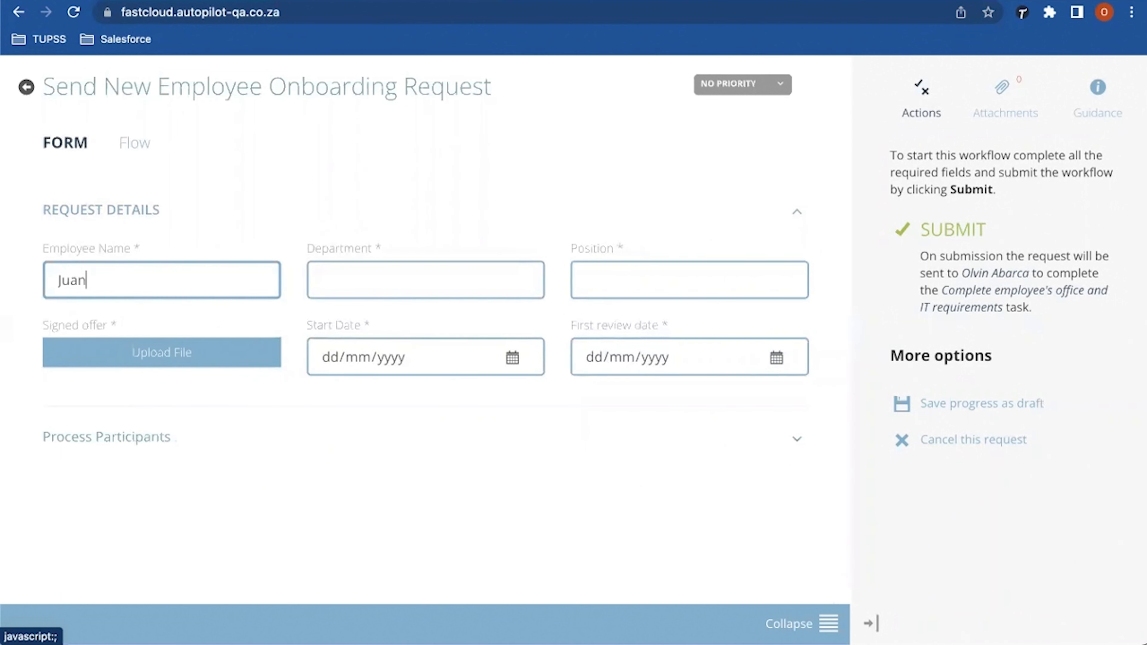
pyautogui.press('Tab')
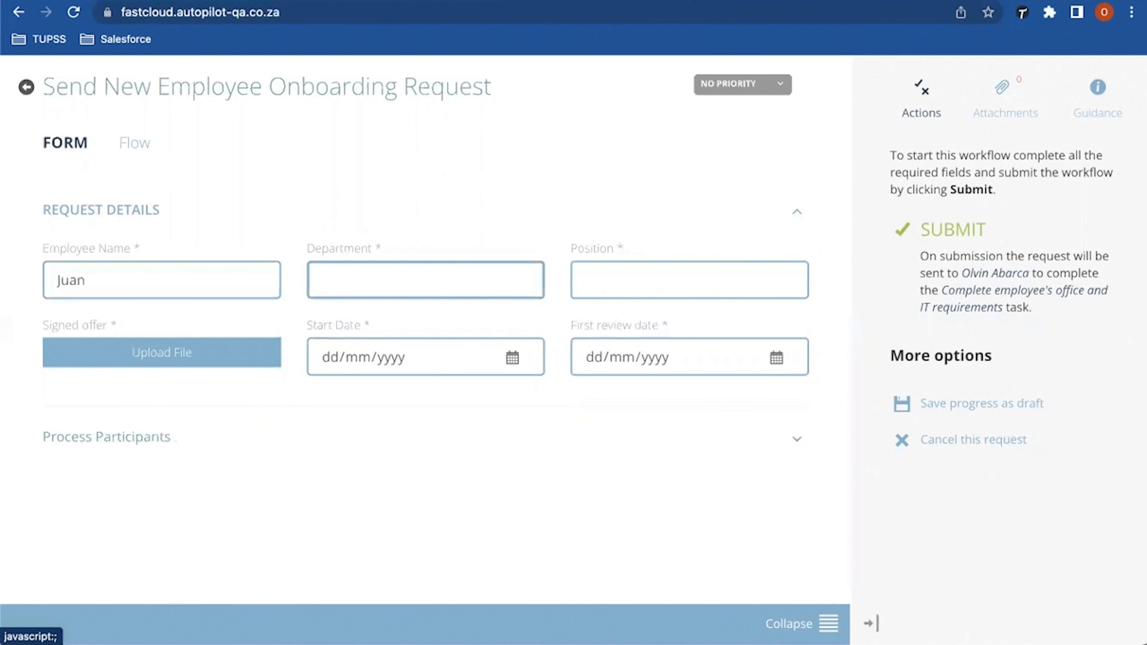
pyautogui.write('Accounting')
pyautogui.press('Tab')
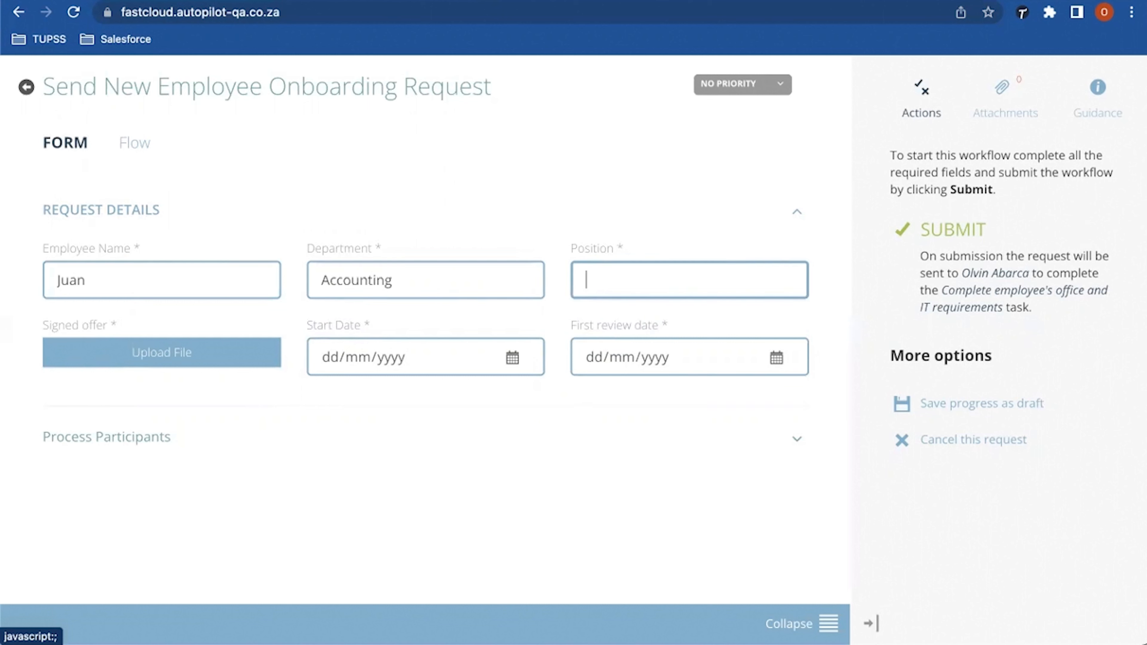
pyautogui.write('Assistant')
pyautogui.click(586, 281)
pyautogui.write('Accoun')
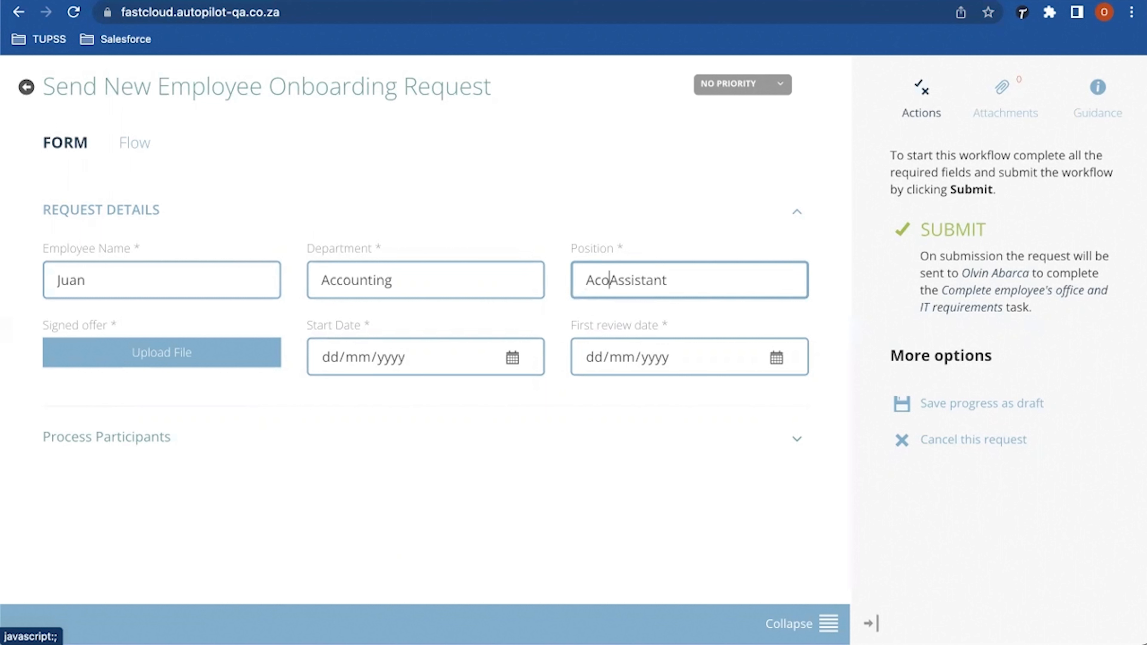
pyautogui.write('ting')
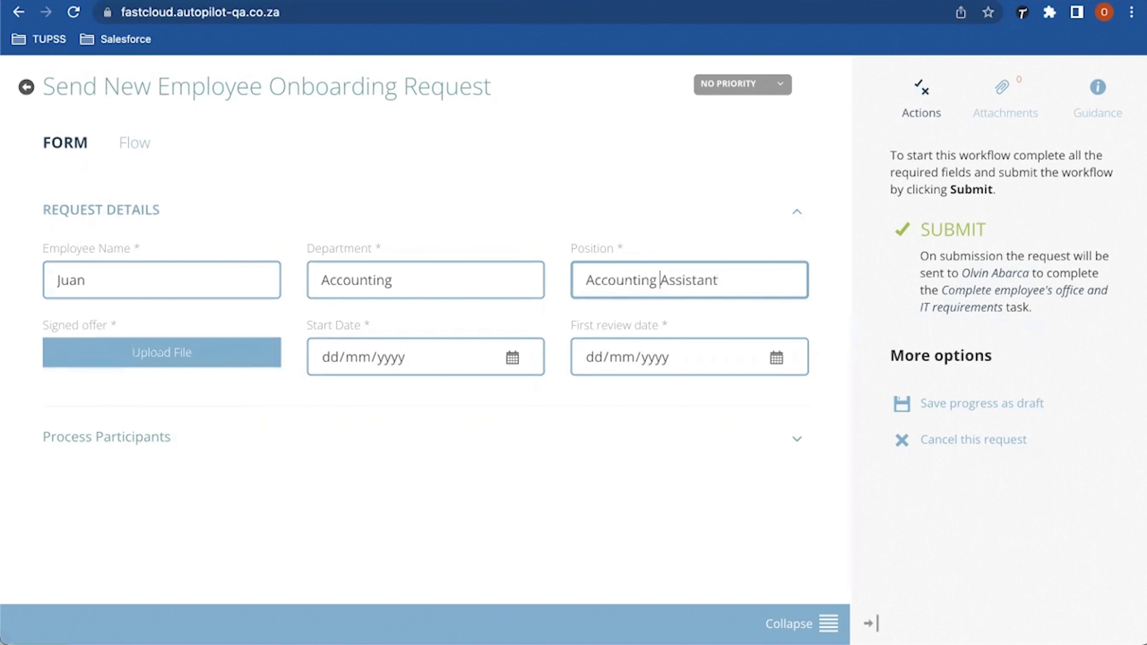
# Step: Attach signed-contract.pdf and set both start and first review dates to 24/11/2022
pyautogui.click(133, 353)
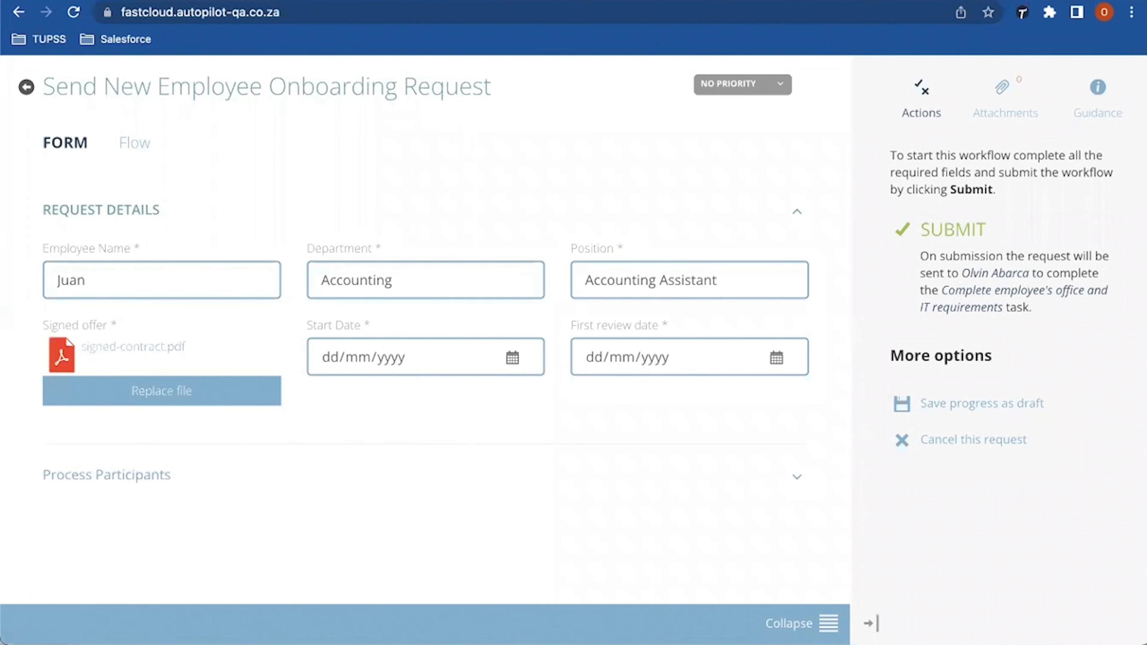
pyautogui.click(331, 357)
pyautogui.click(511, 357)
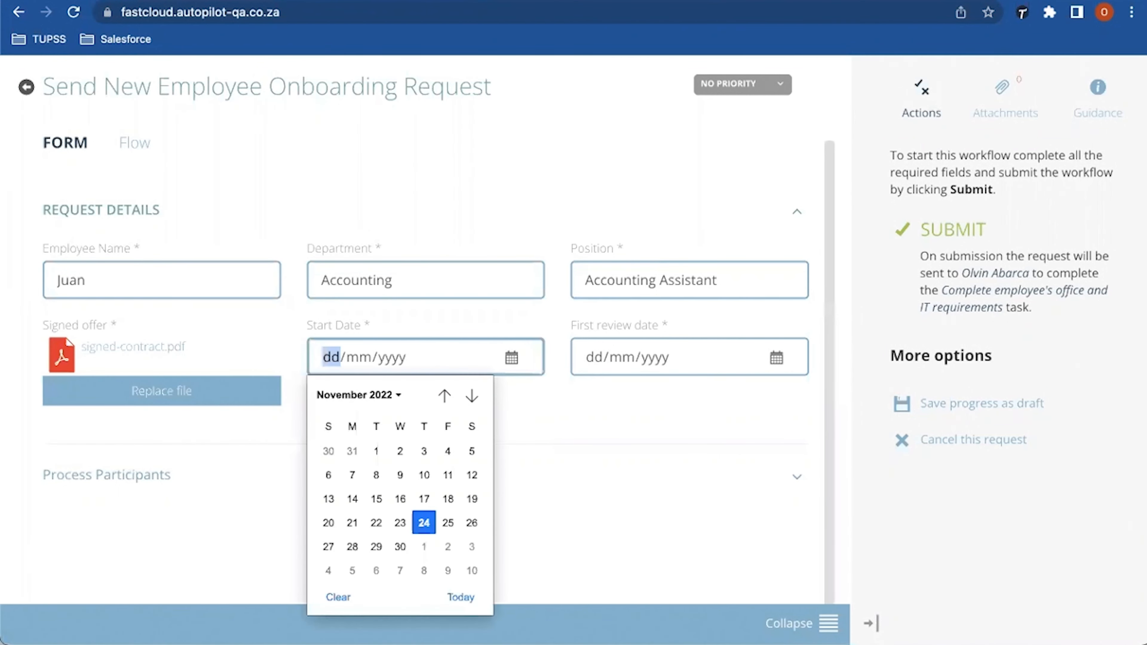
pyautogui.click(424, 523)
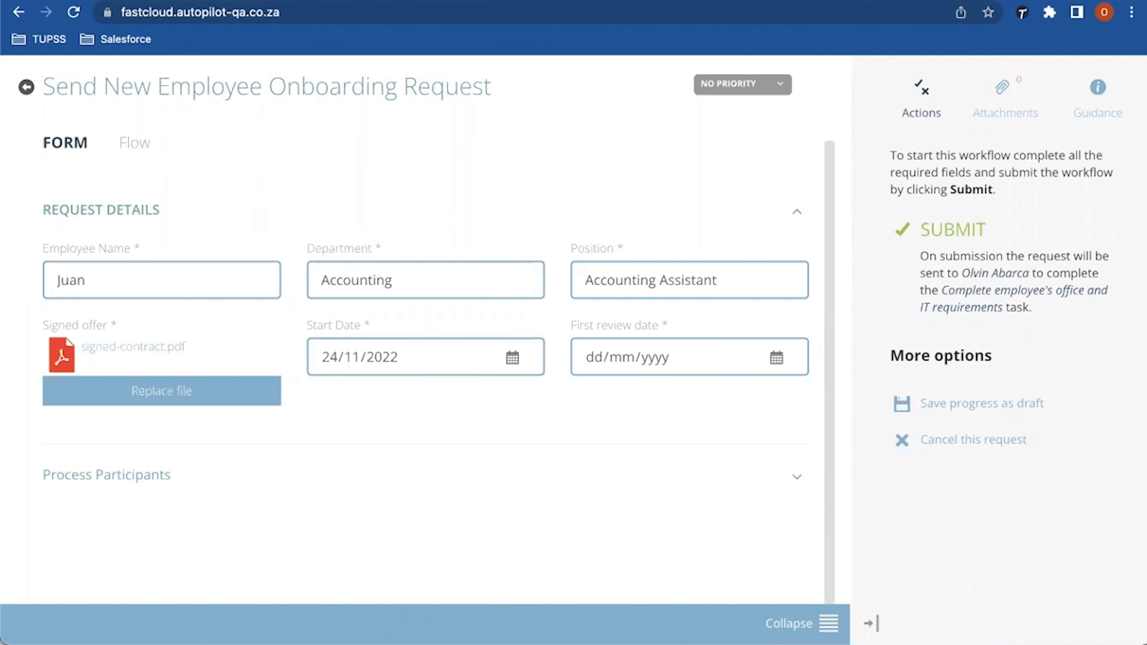
pyautogui.click(594, 357)
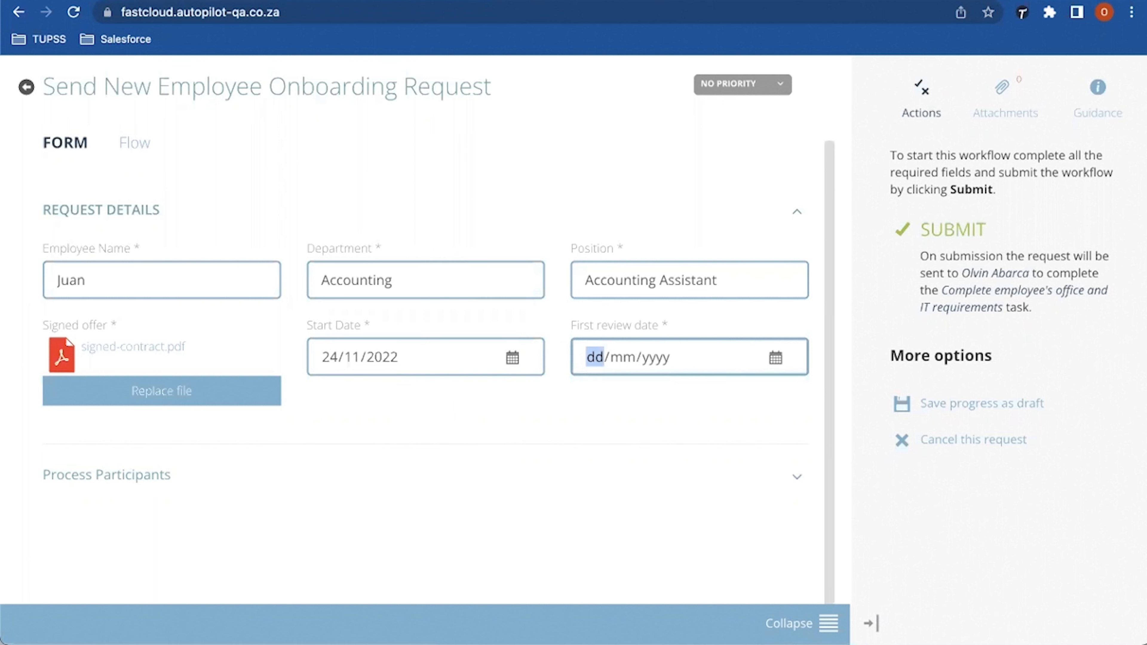
pyautogui.click(774, 357)
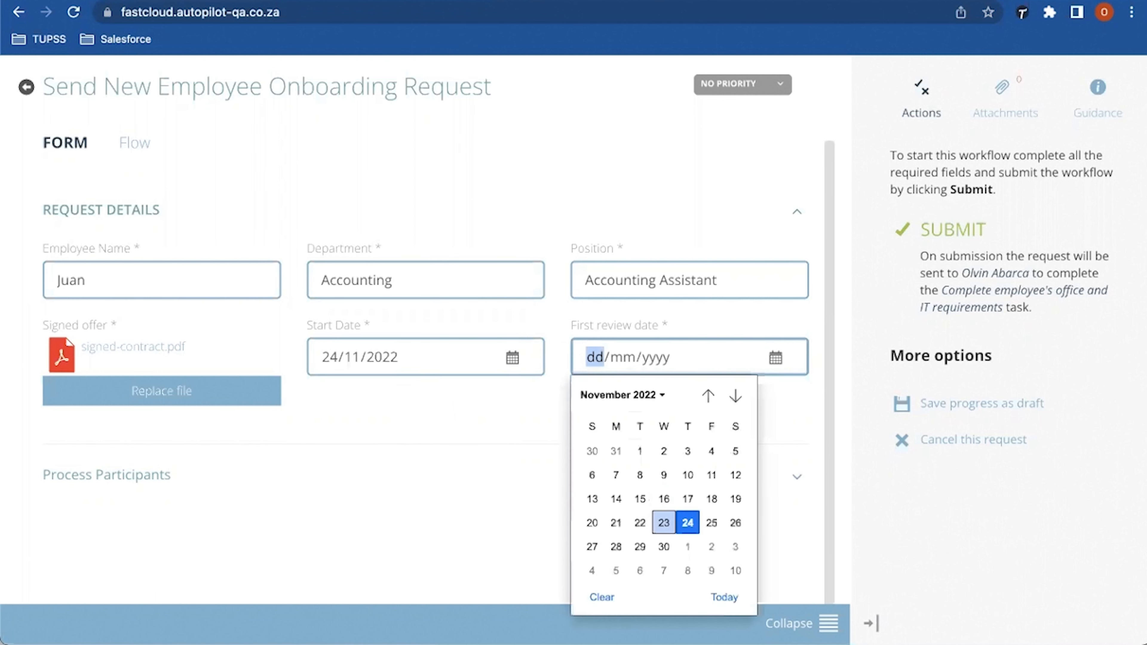
pyautogui.click(687, 523)
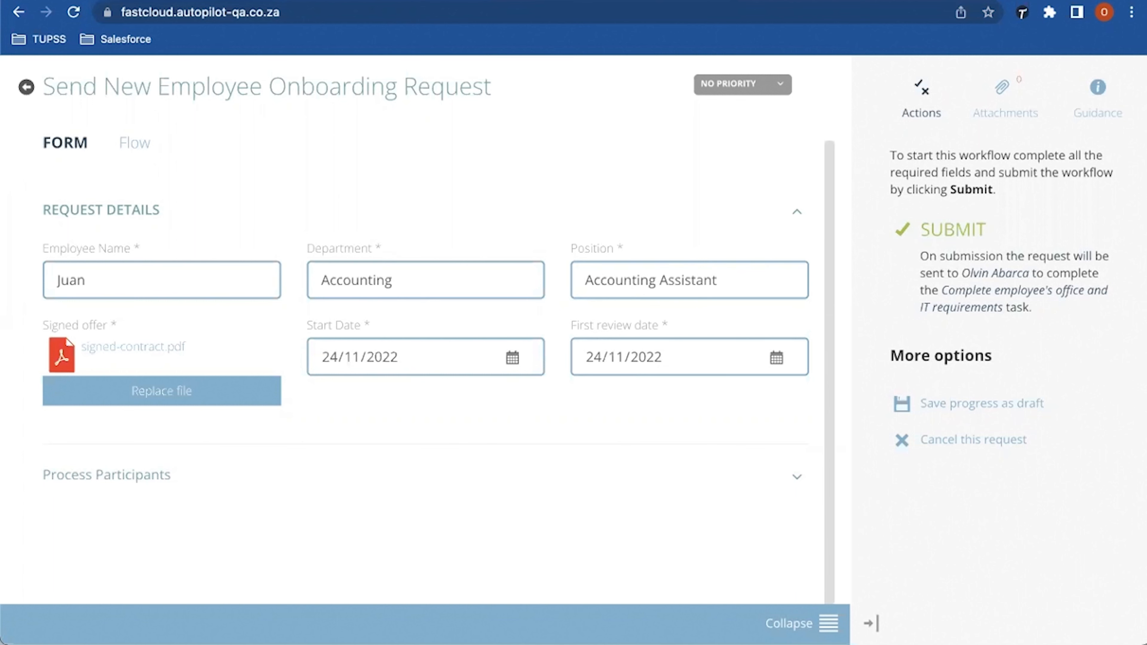
# Step: Duplicate the browser tab holding the onboarding request
pyautogui.rightClick(383, 1)
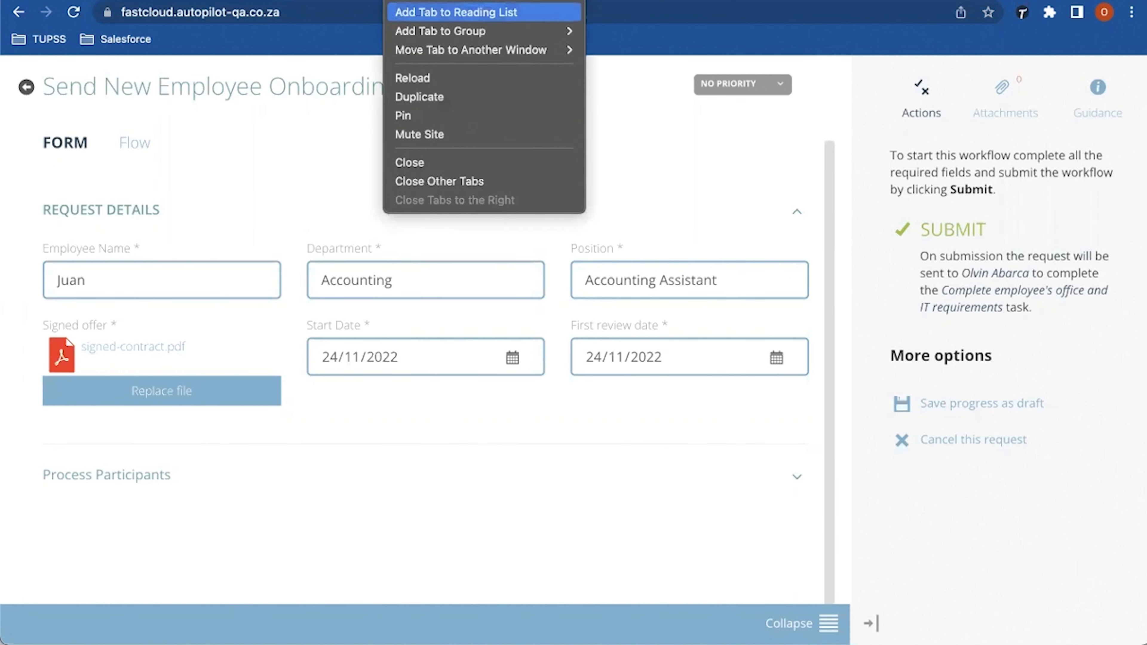
pyautogui.click(445, 97)
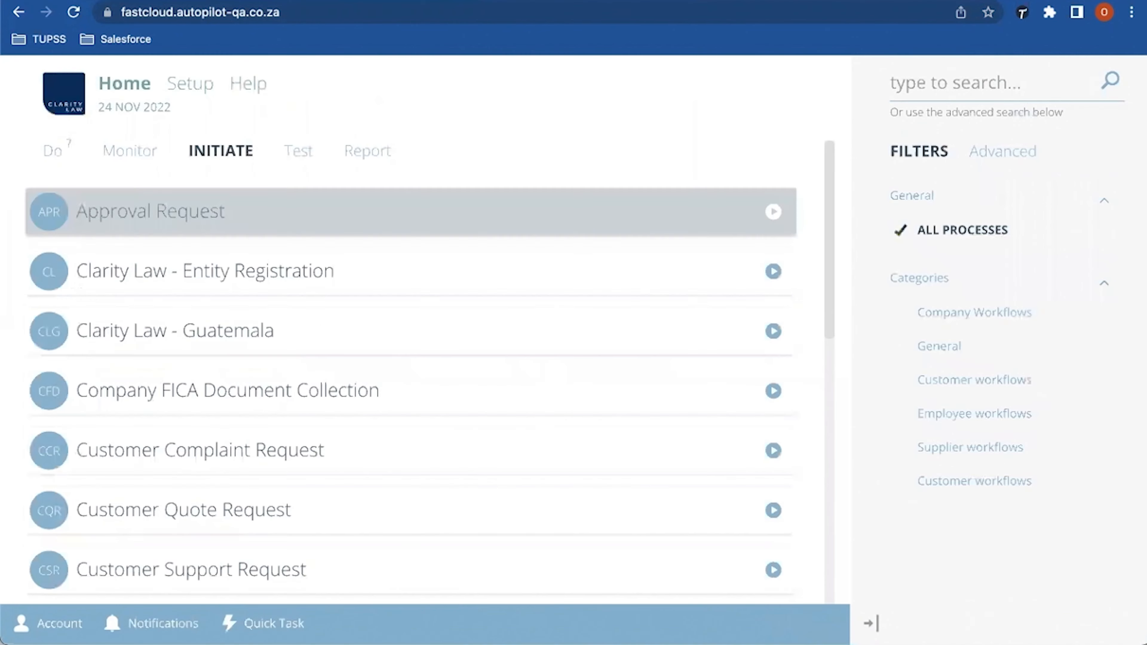
pyautogui.scroll(-10, 407, 357)
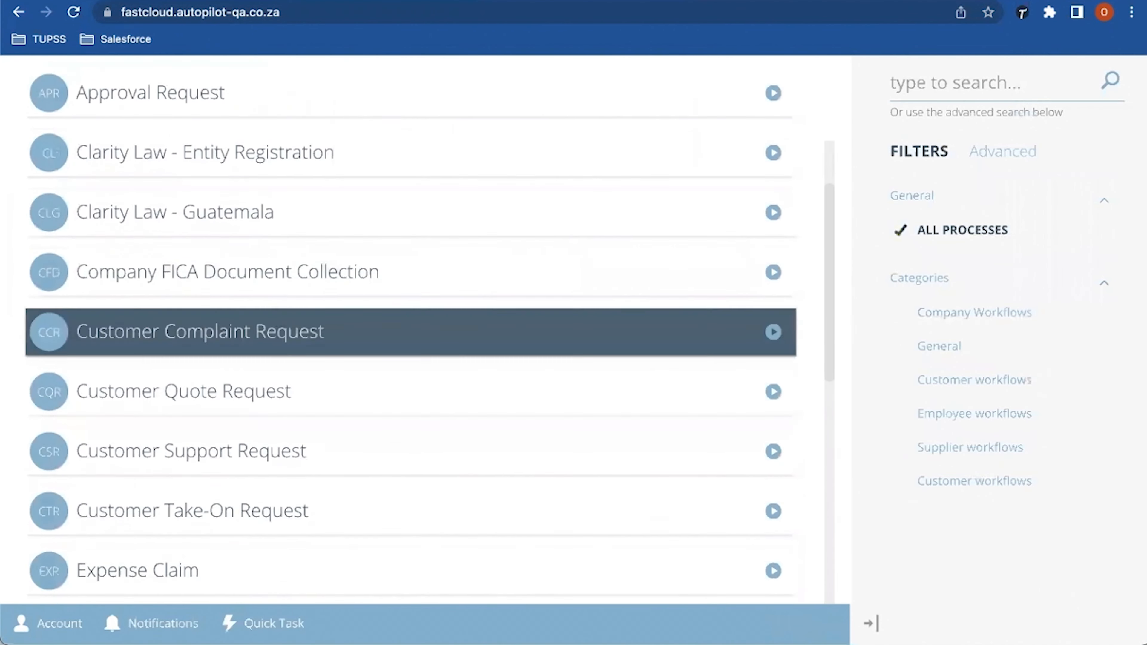
pyautogui.scroll(-2, 406, 357)
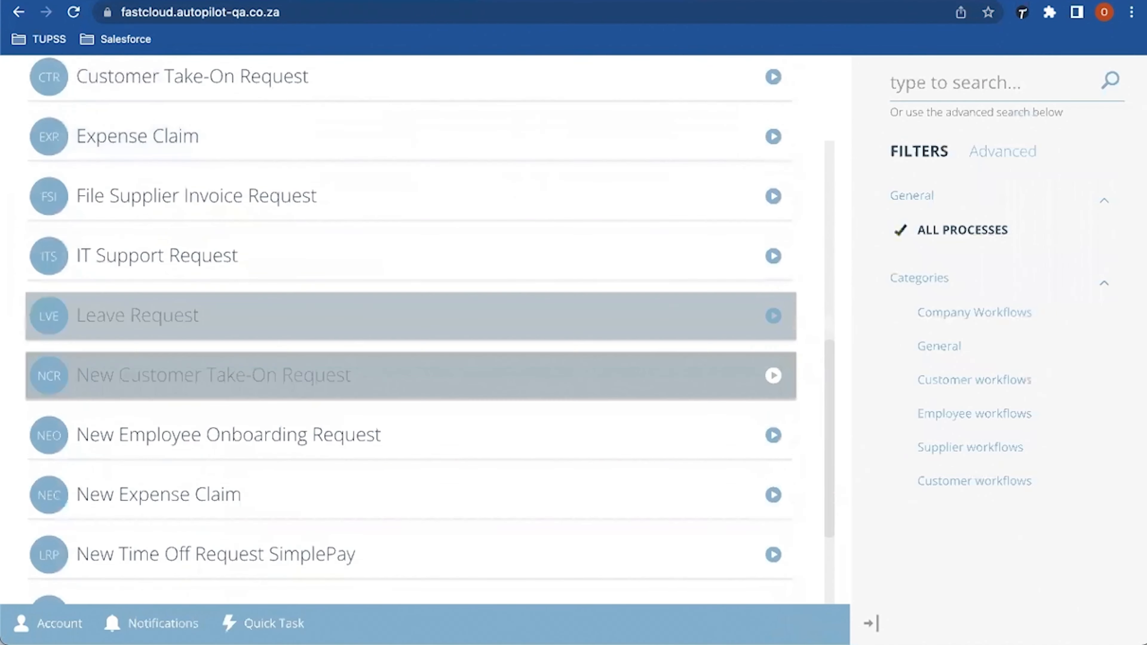
pyautogui.click(406, 433)
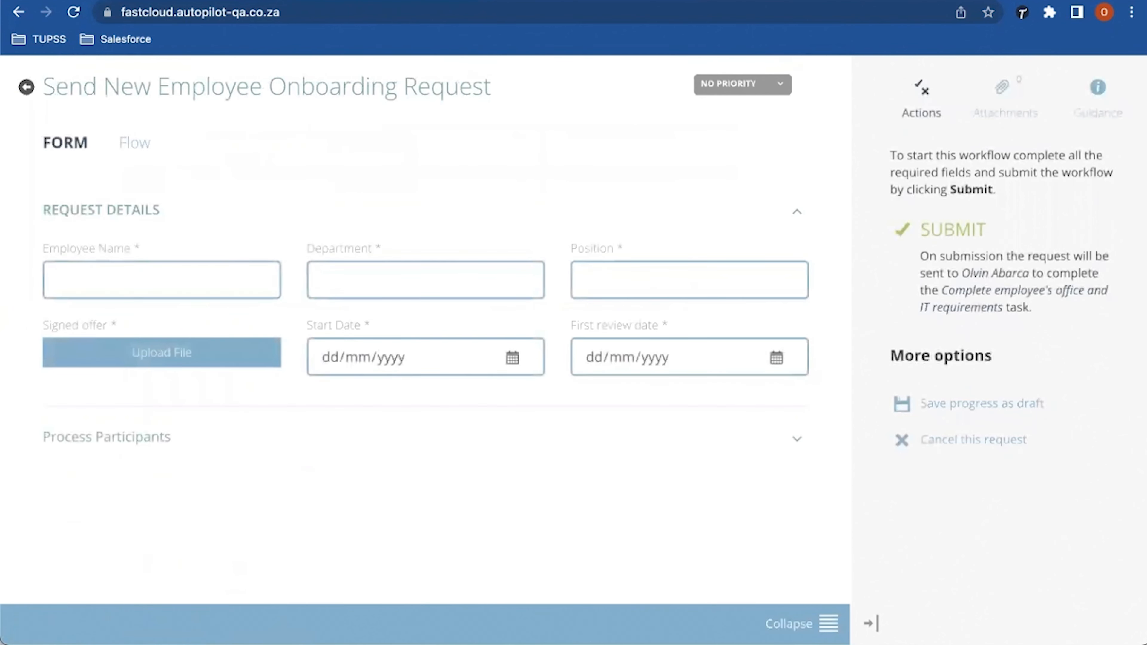
# Step: In the duplicate tab, view the active onboarding process's Flow steps, then return to the request
pyautogui.click(27, 87)
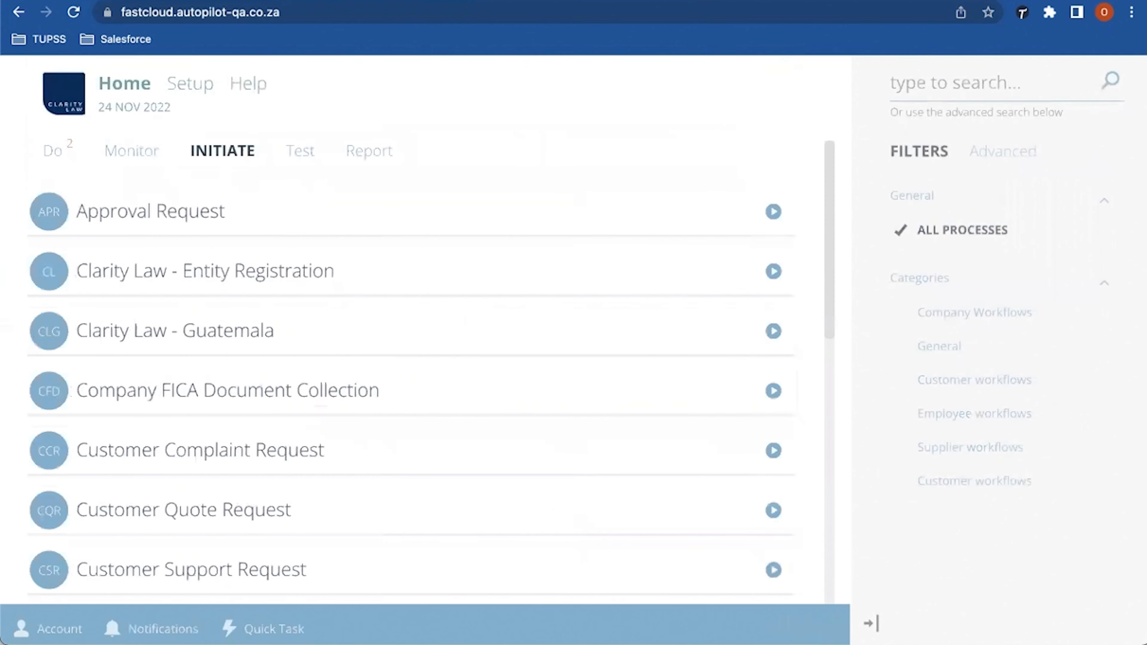
pyautogui.click(189, 83)
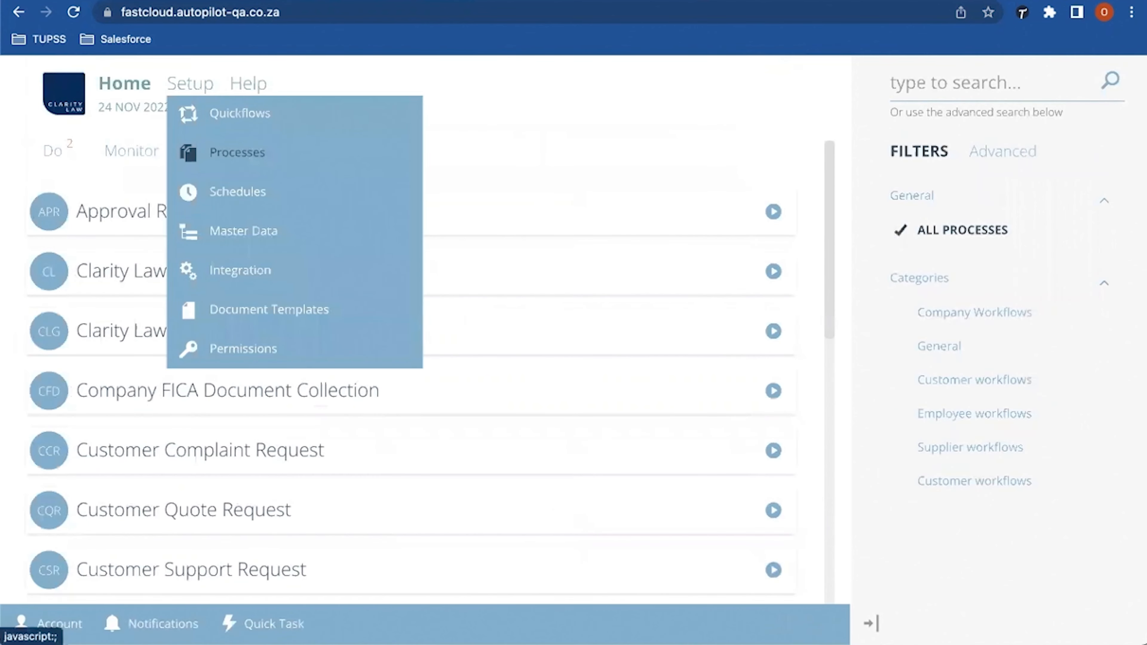
pyautogui.click(190, 153)
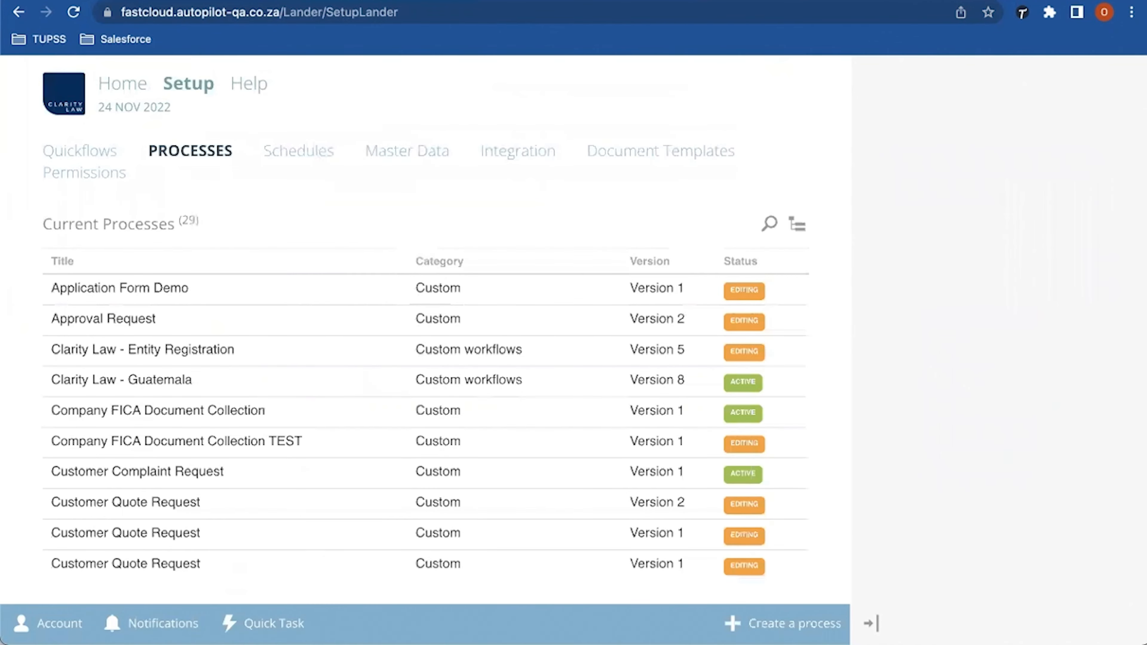
pyautogui.scroll(-10, 425, 425)
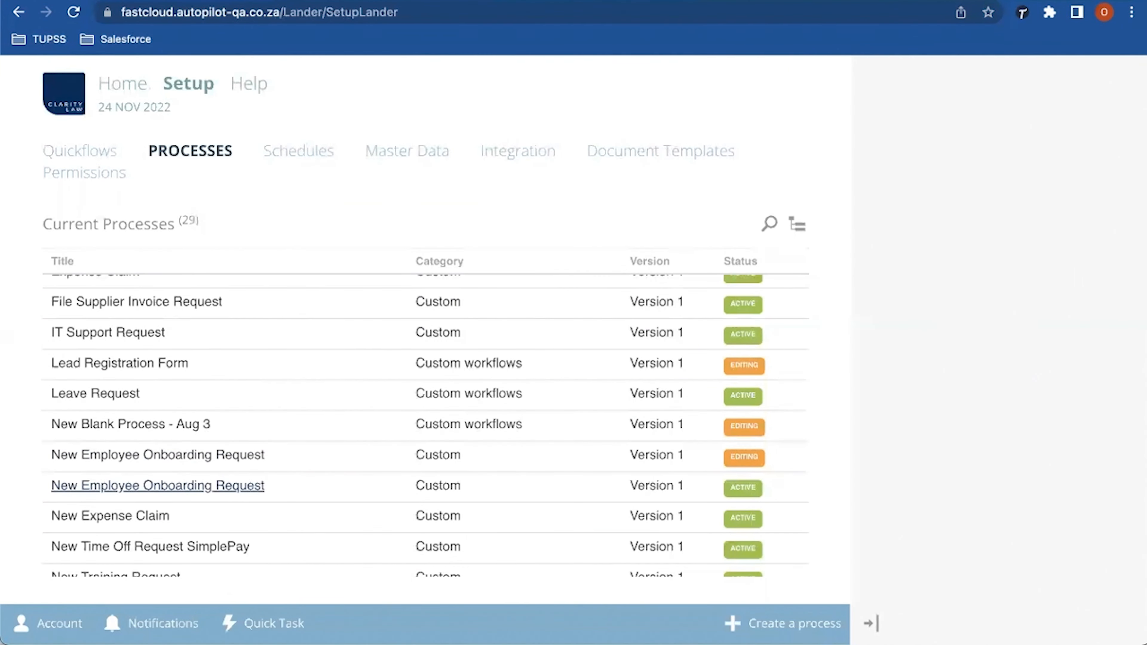
pyautogui.click(158, 486)
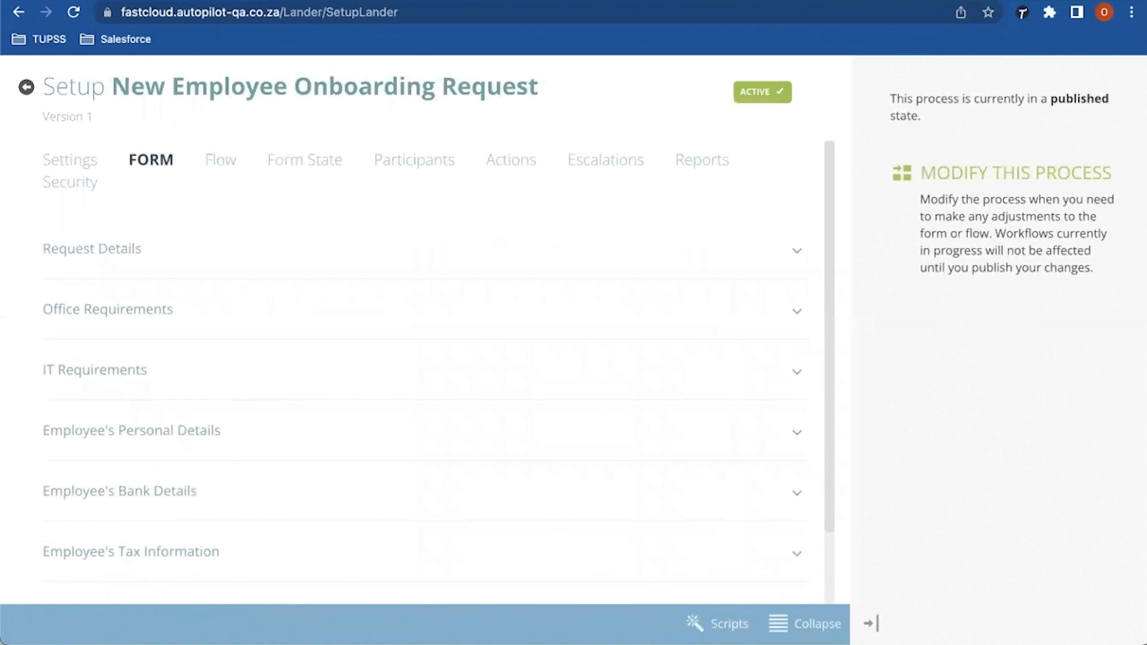
pyautogui.click(221, 159)
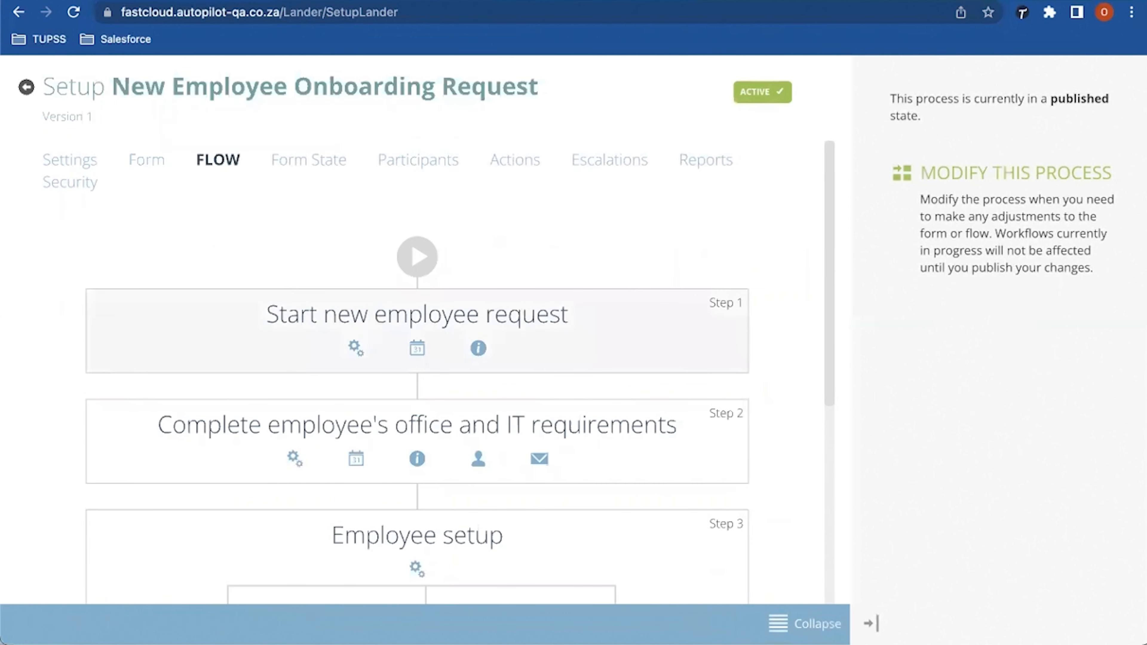
pyautogui.moveTo(267, 314); pyautogui.dragTo(568, 314)
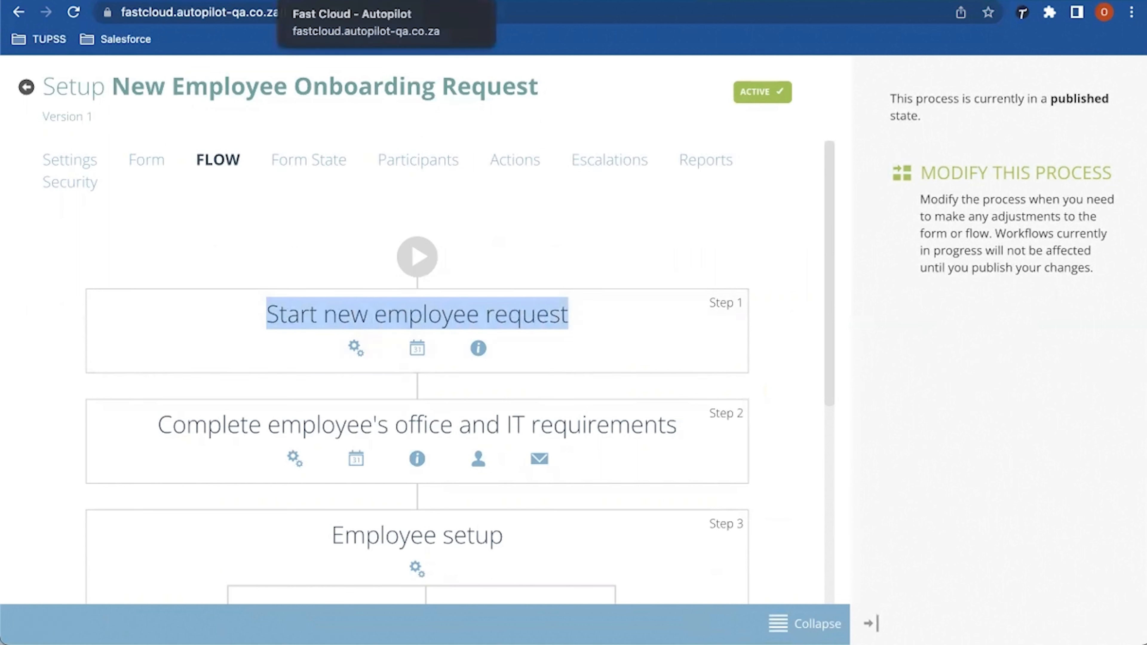
pyautogui.click(325, 2)
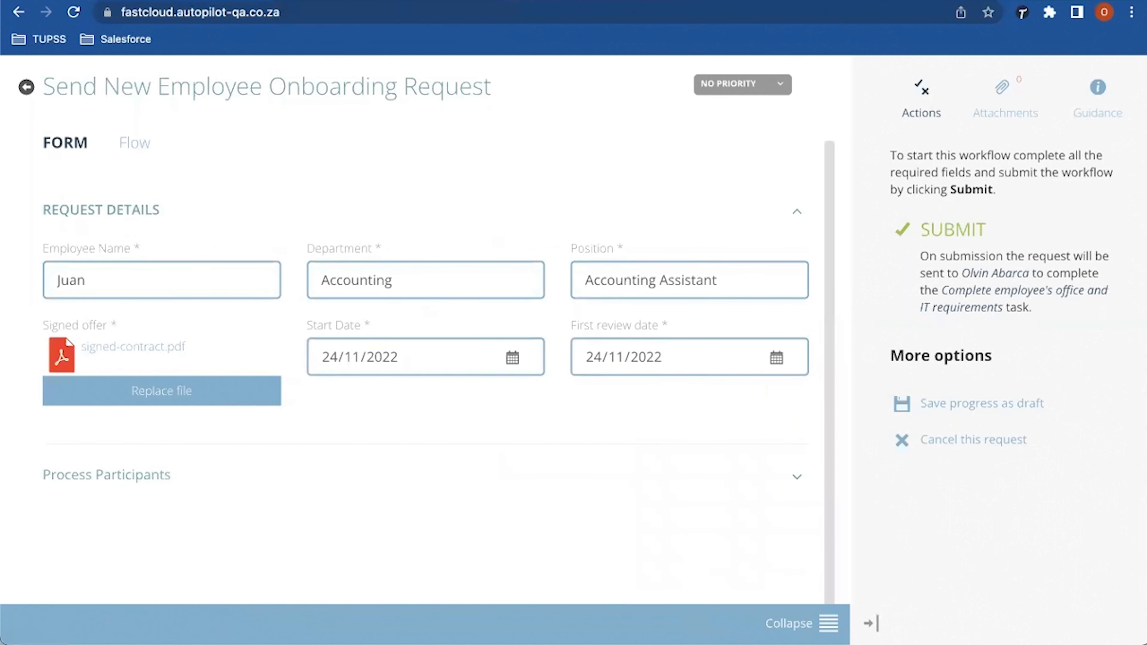
# Step: Submit the request with a comment that the signed contract is uploaded and onboarding can begin
pyautogui.moveTo(55, 86); pyautogui.dragTo(492, 86)
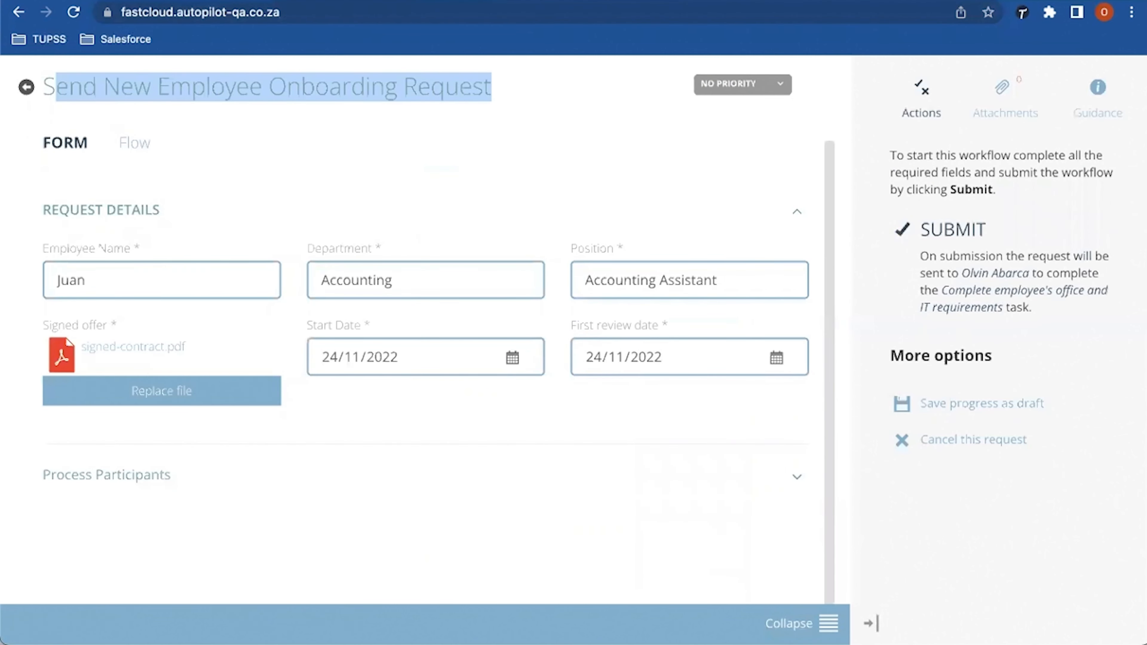
pyautogui.moveTo(970, 273); pyautogui.dragTo(1029, 307)
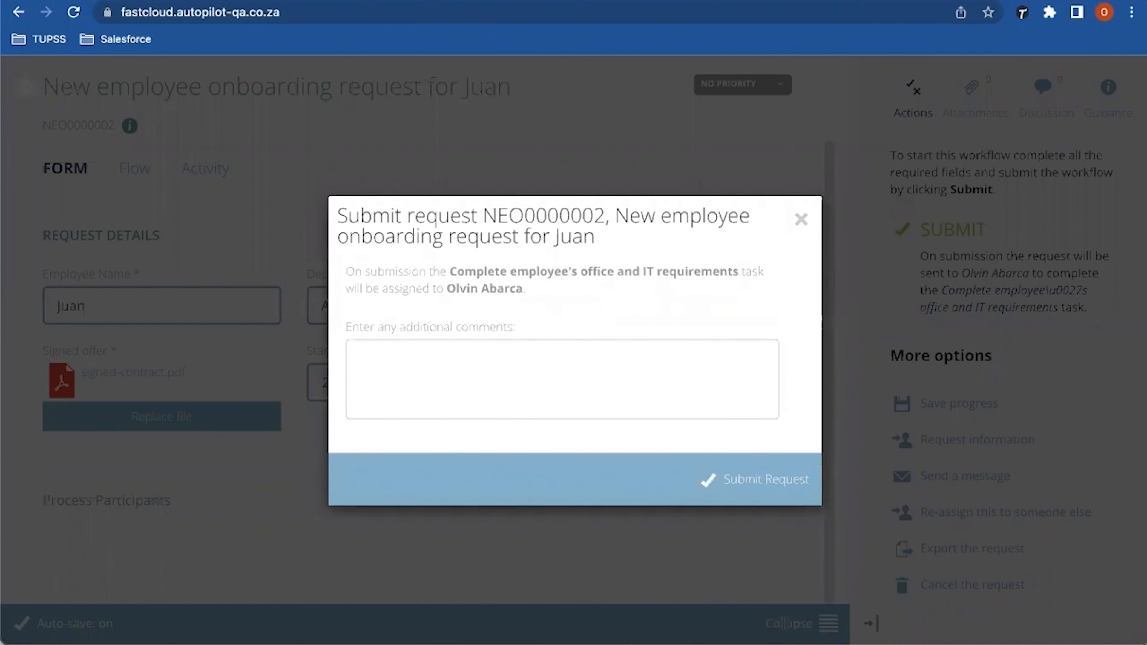
pyautogui.write('Signed contract ')
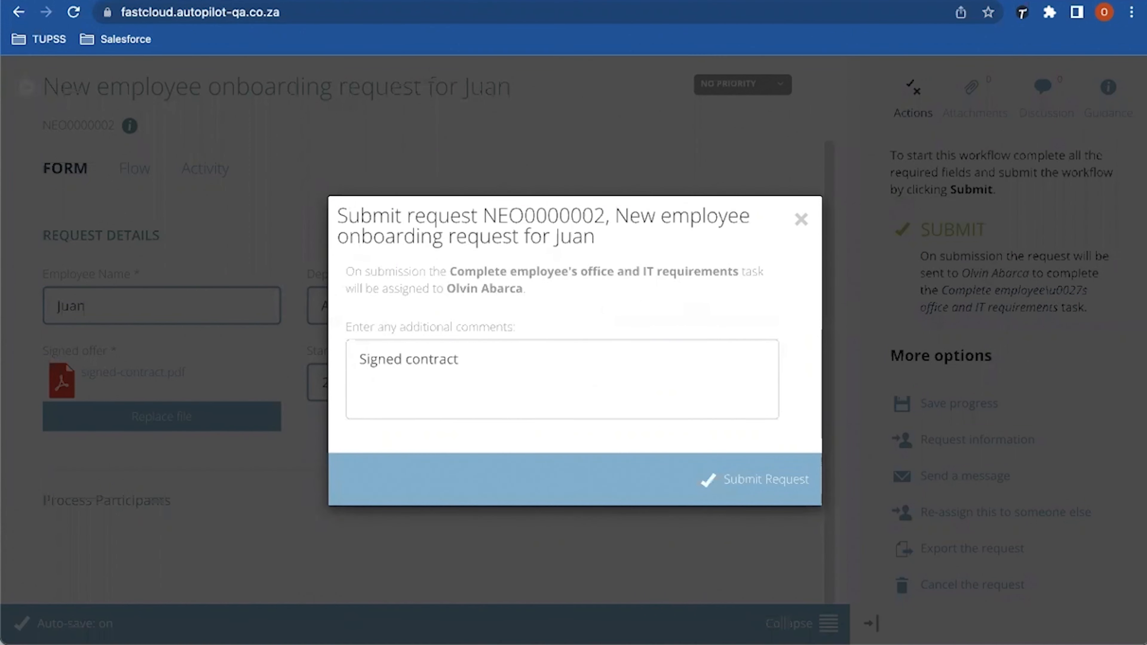
pyautogui.write('has been u')
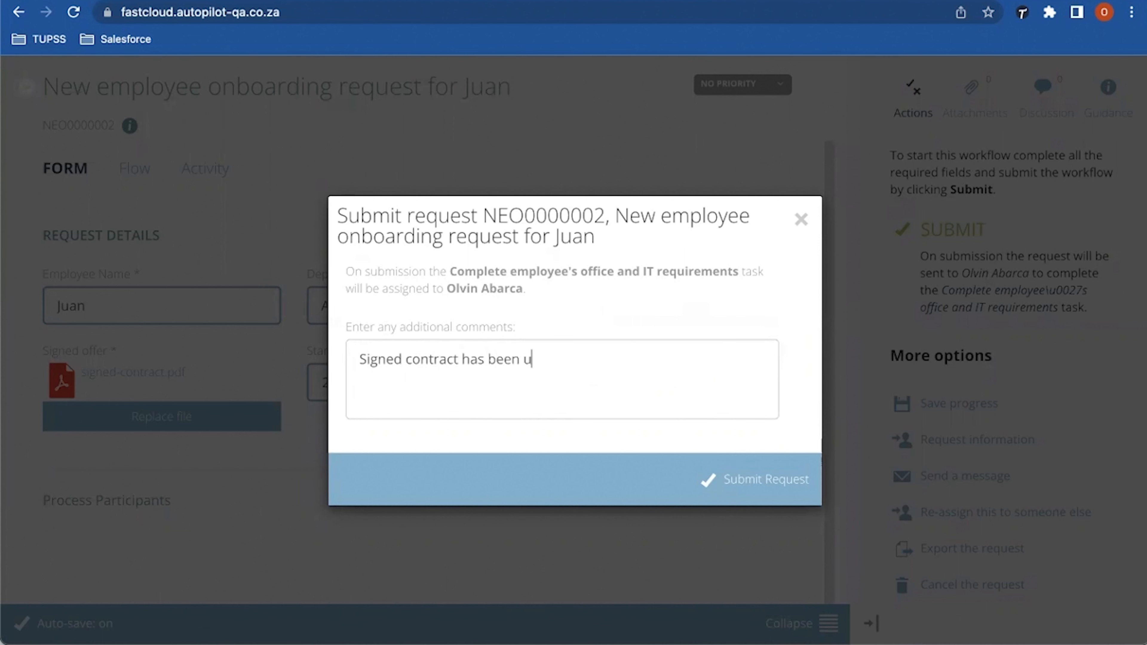
pyautogui.write('ploading and we are ')
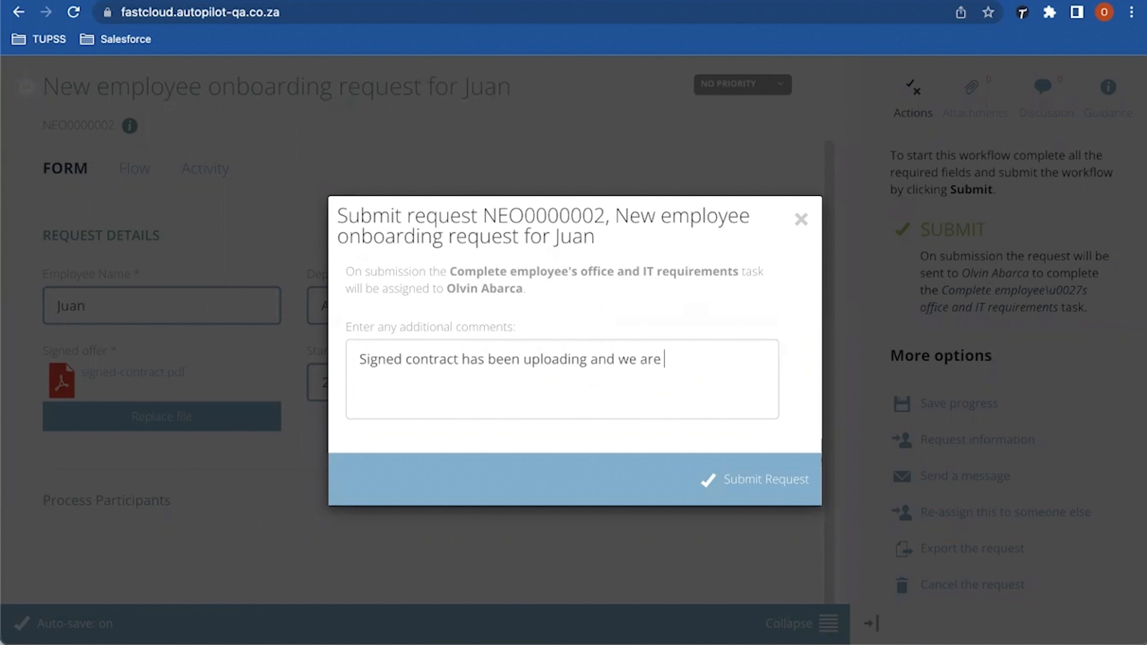
pyautogui.write('reading to onb')
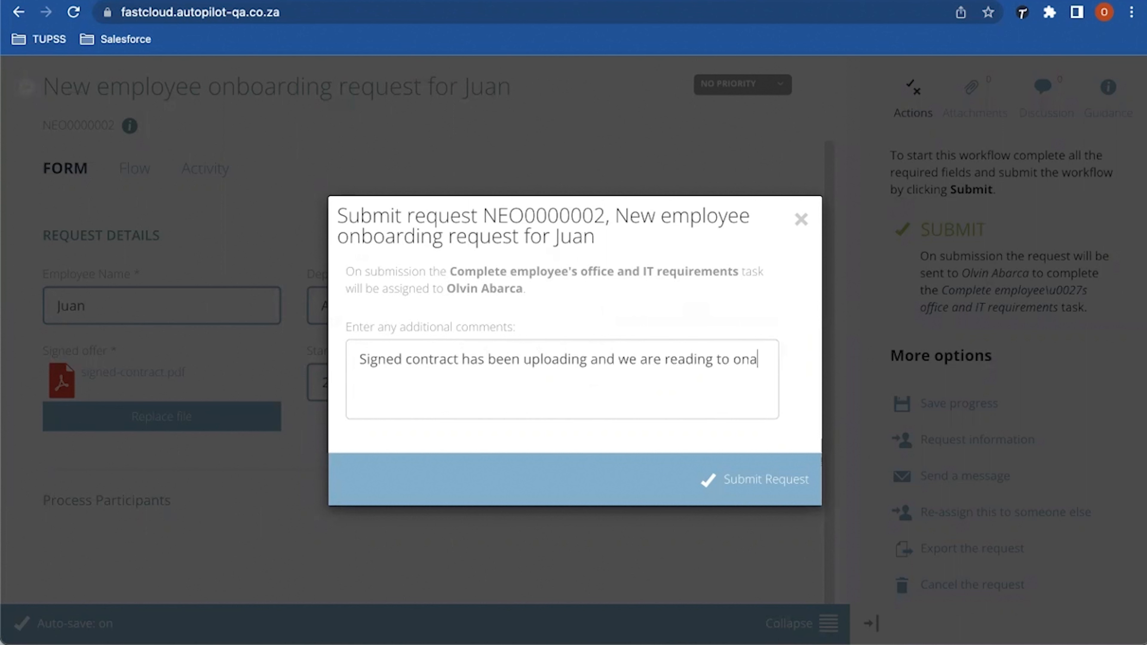
pyautogui.write('oard')
pyautogui.press('BackSpace')
pyautogui.write('rd Juan!')
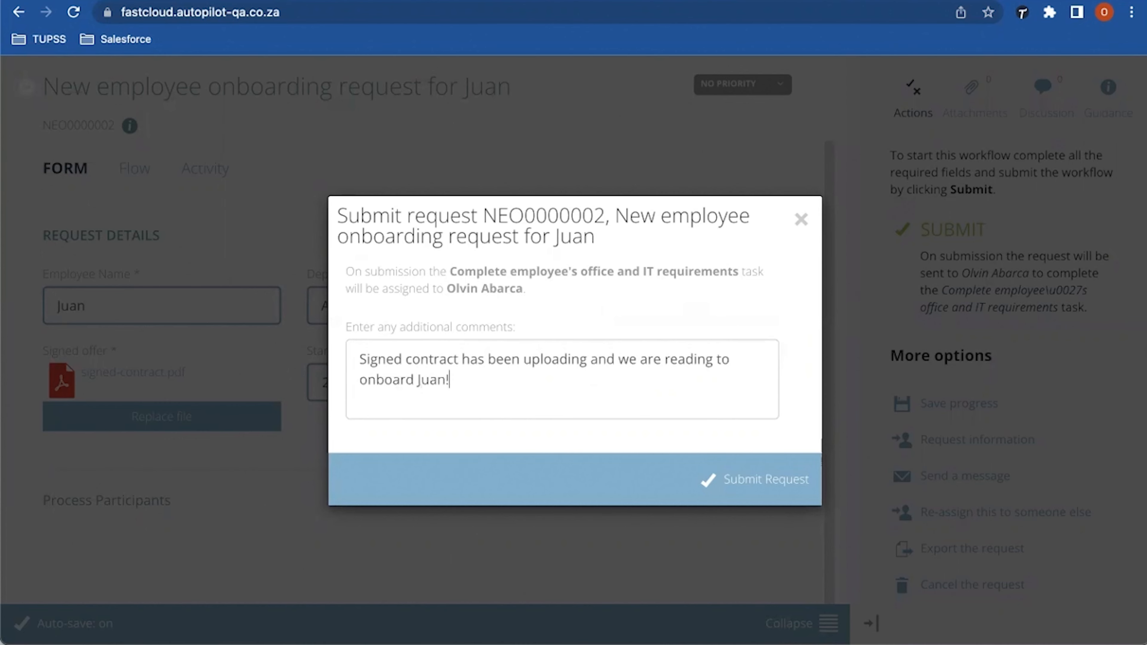
pyautogui.click(759, 479)
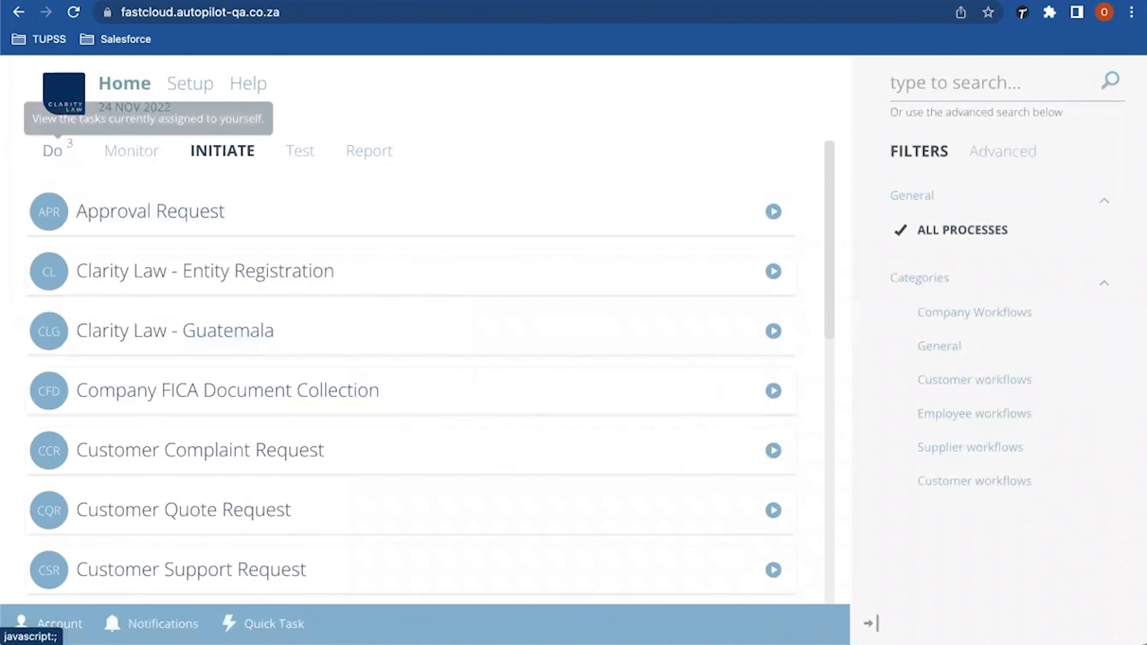
# Step: In Gmail, refresh and read the Fast Cloud Tasks email about the office and IT requirements task
pyautogui.hotkey('ctrl', 'Tab')
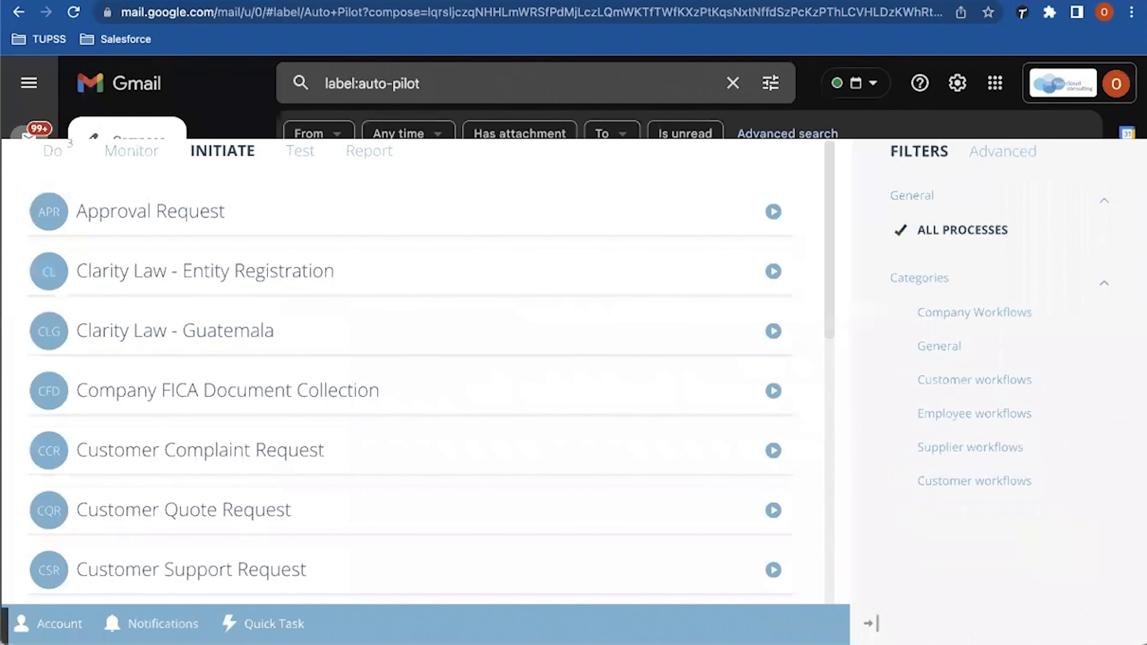
pyautogui.click(350, 174)
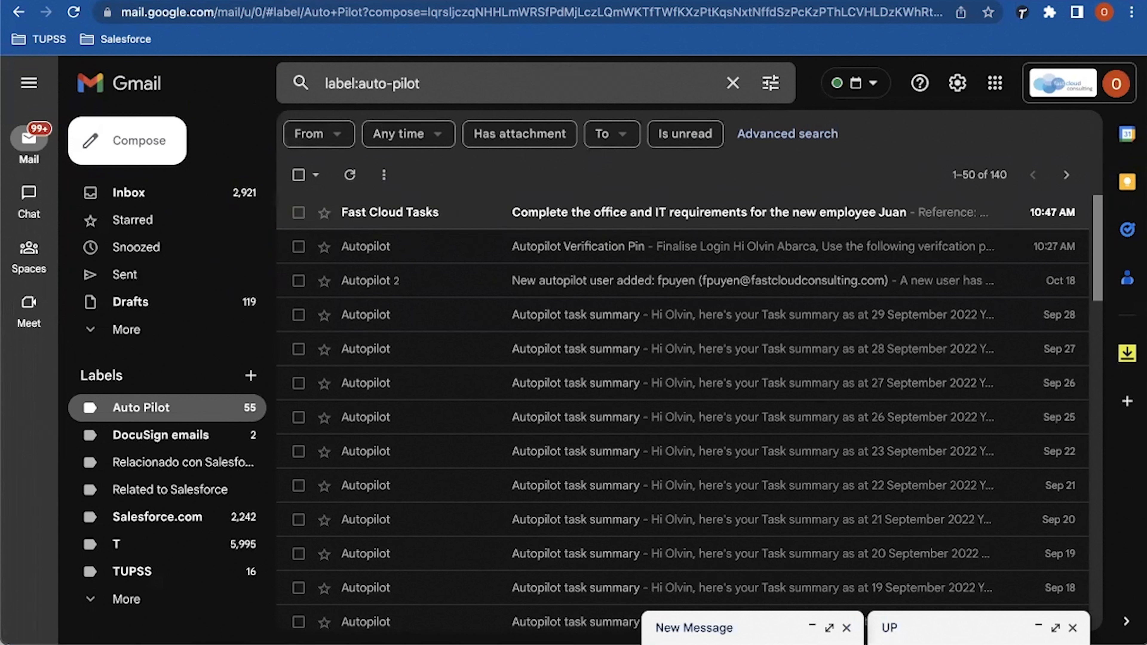
pyautogui.click(425, 212)
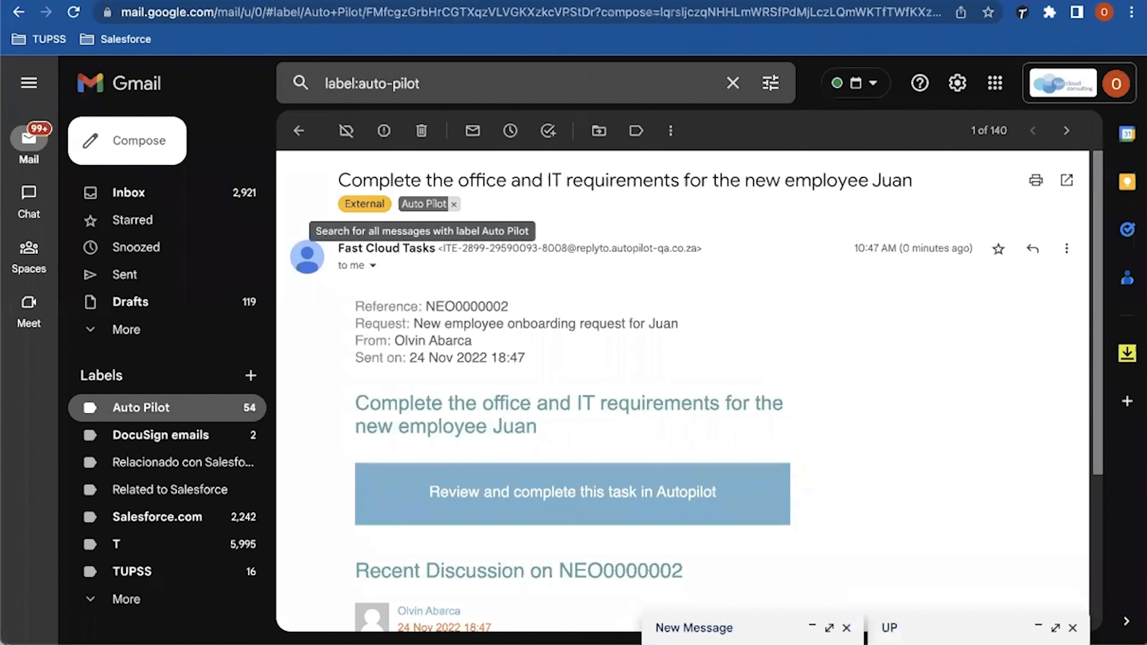
pyautogui.moveTo(362, 181); pyautogui.dragTo(713, 181)
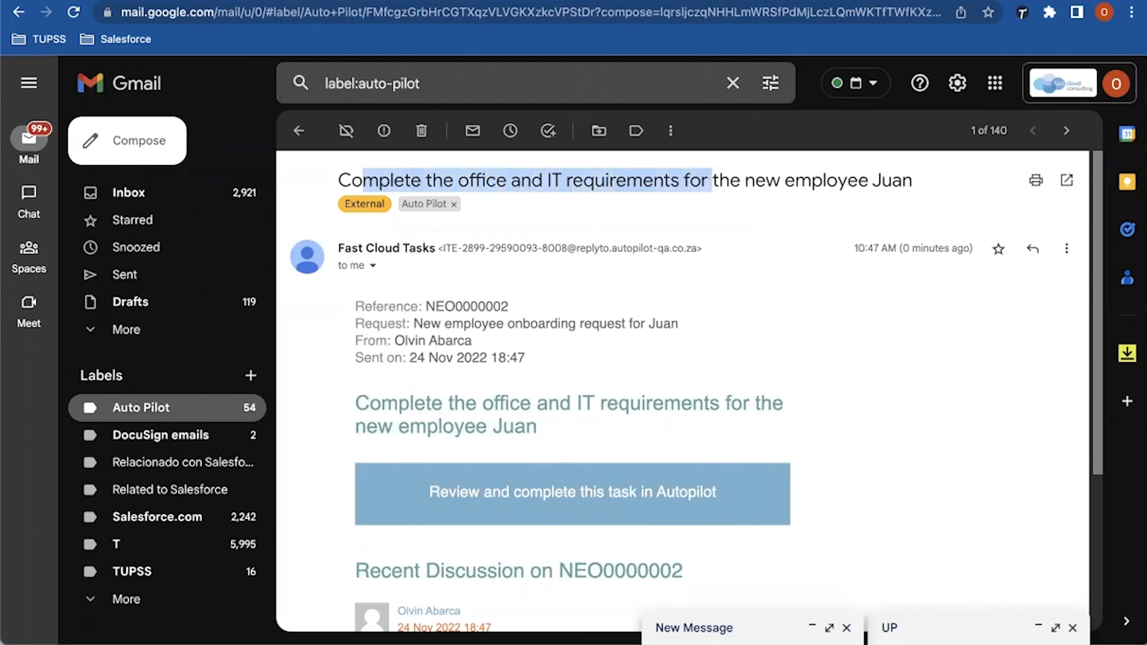
pyautogui.click(712, 181)
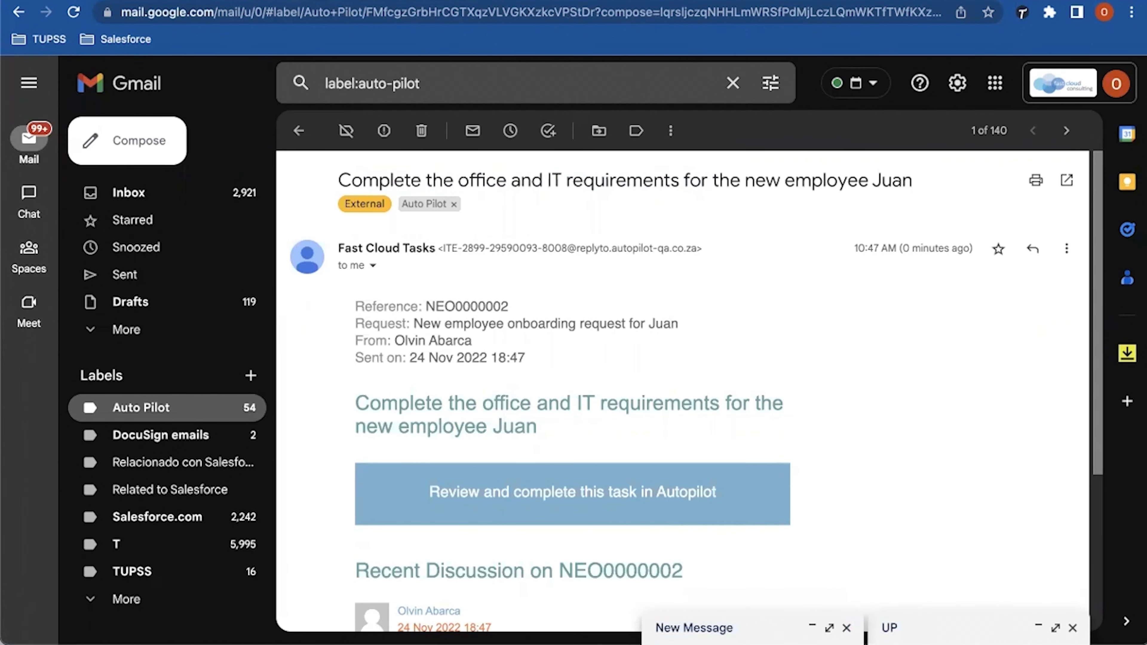
pyautogui.scroll(-1, 690, 392)
pyautogui.scroll(-1, 682, 391)
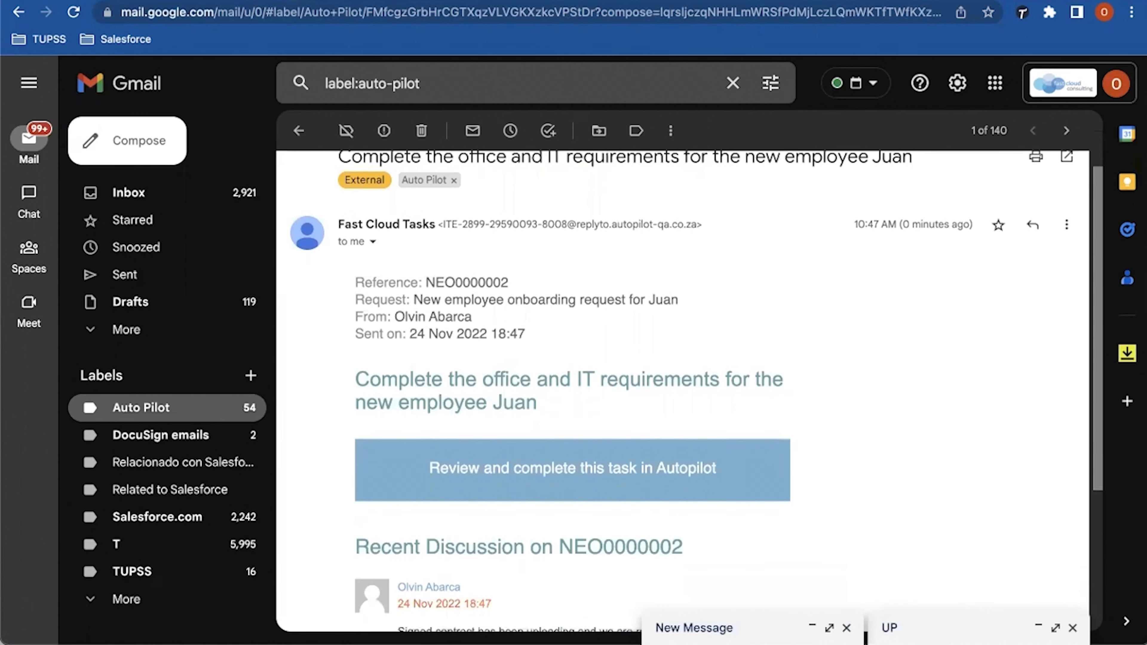
pyautogui.scroll(-4, 682, 390)
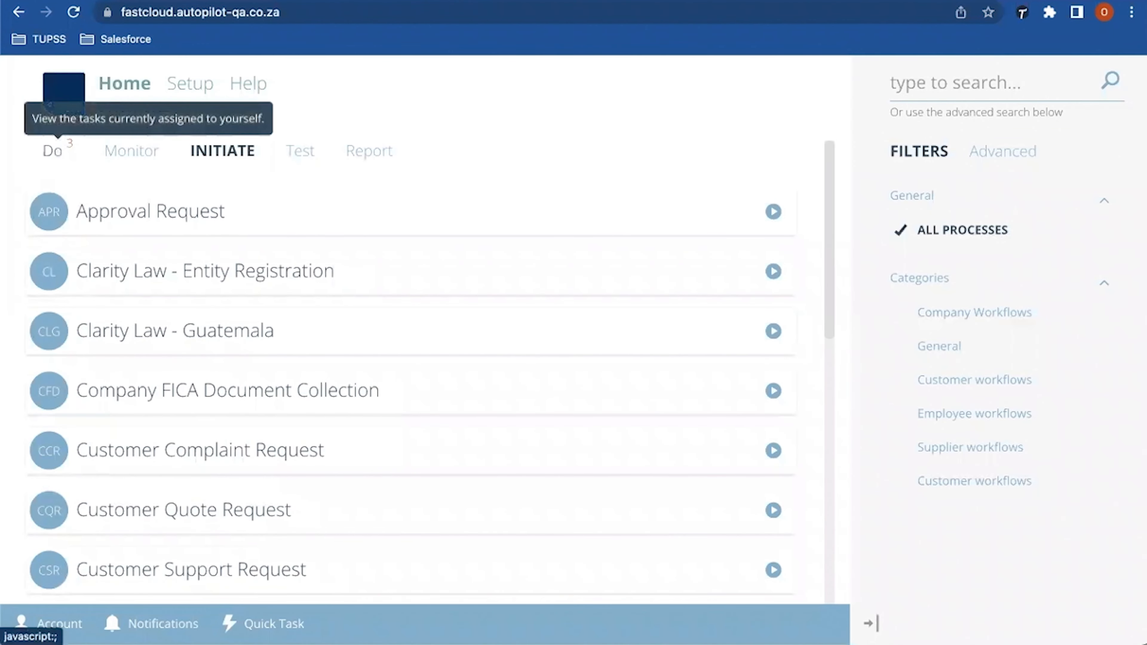
# Step: From the Do list, open 'Complete the office and IT requirements' and scroll through its questions
pyautogui.click(54, 150)
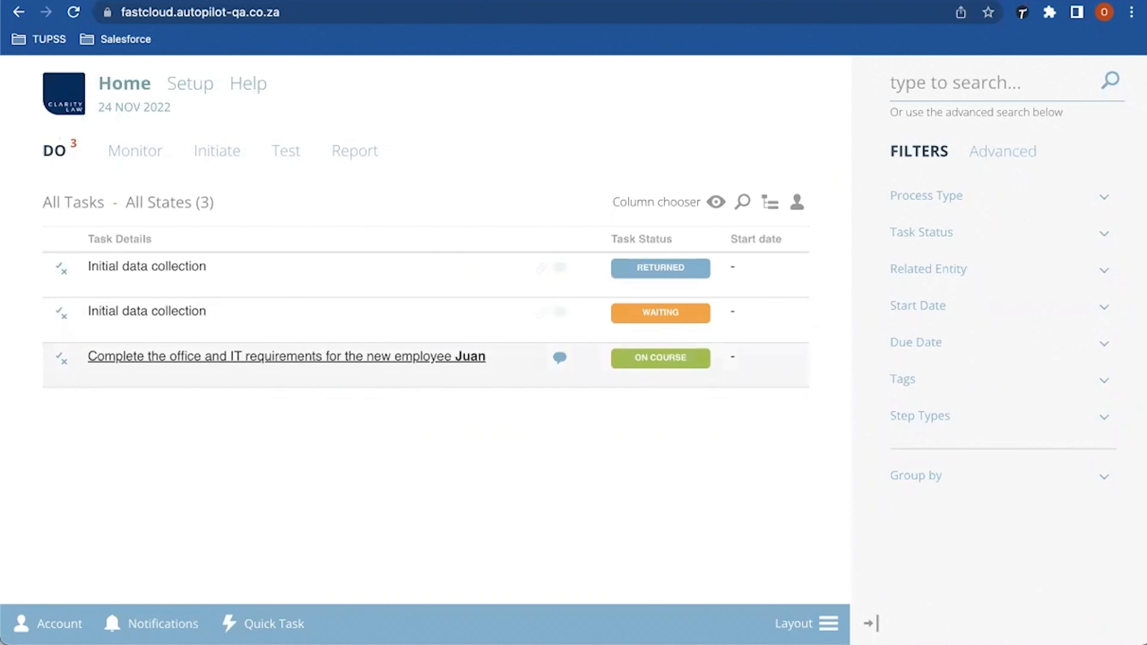
pyautogui.click(287, 356)
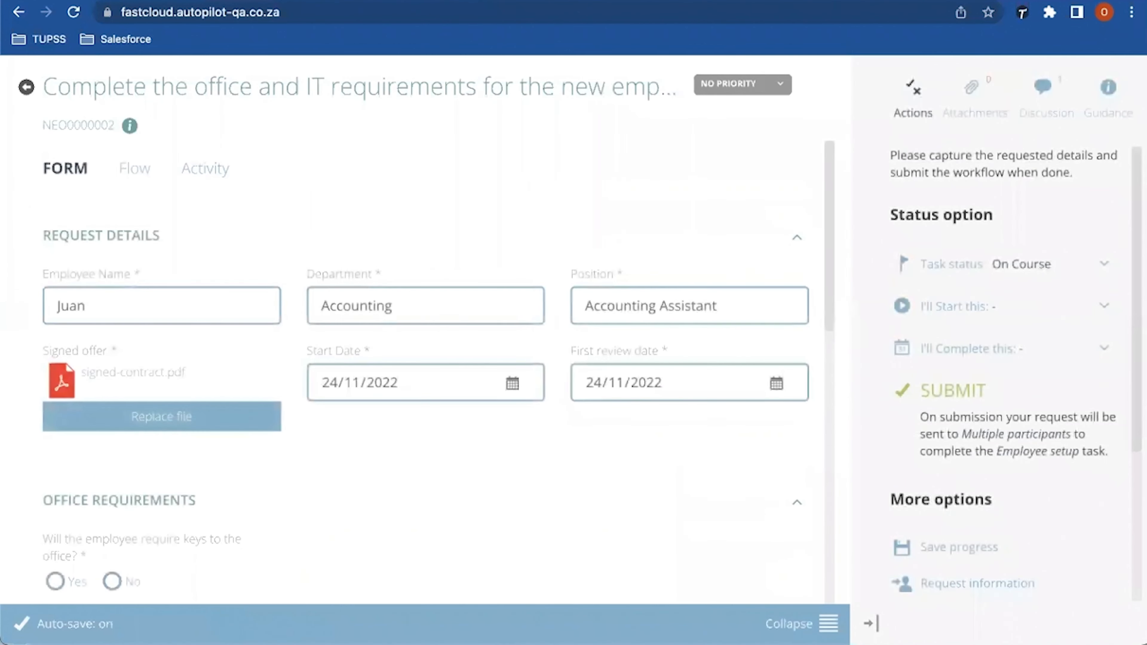
pyautogui.scroll(-2, 424, 371)
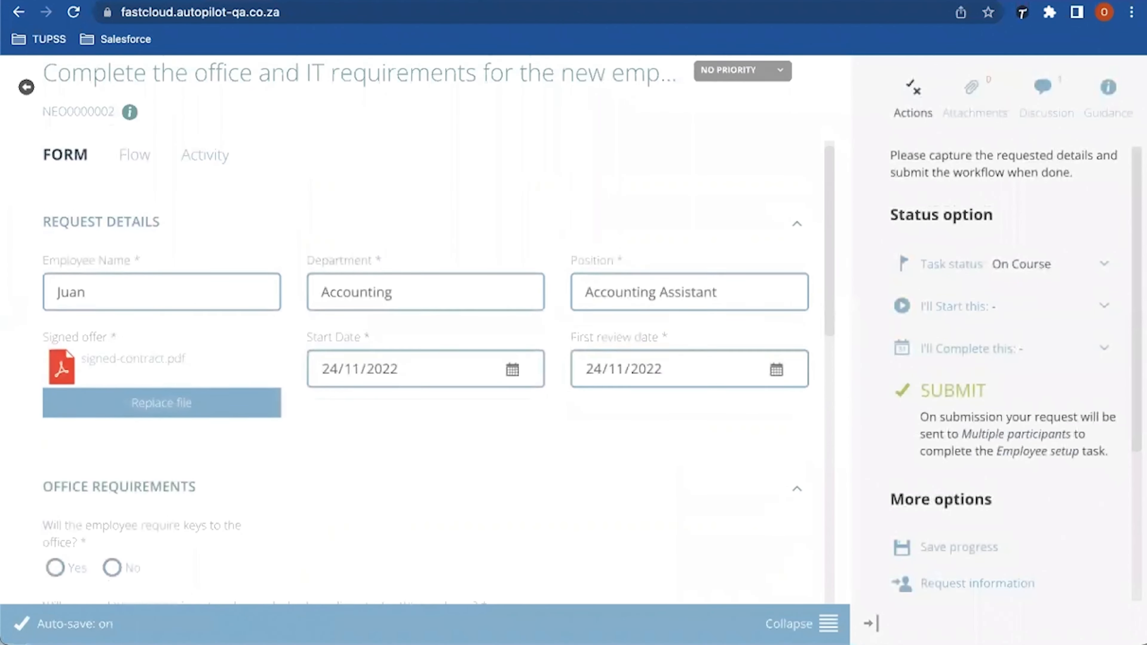
pyautogui.scroll(-5, 425, 371)
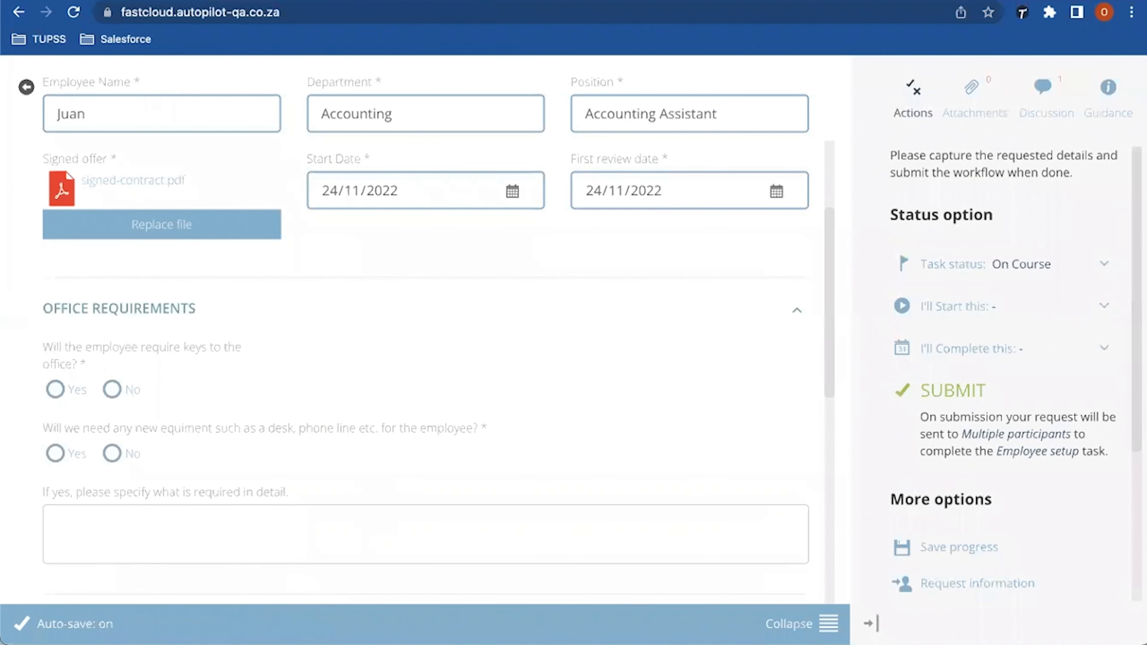
pyautogui.scroll(-3, 437, 330)
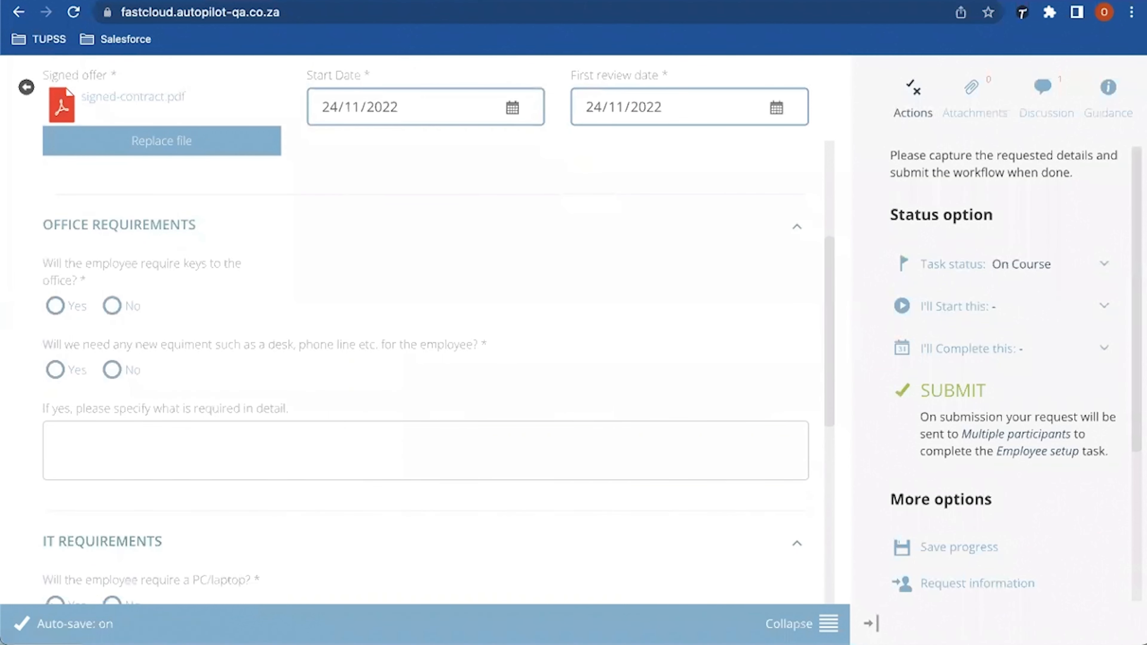
pyautogui.scroll(-5, 437, 330)
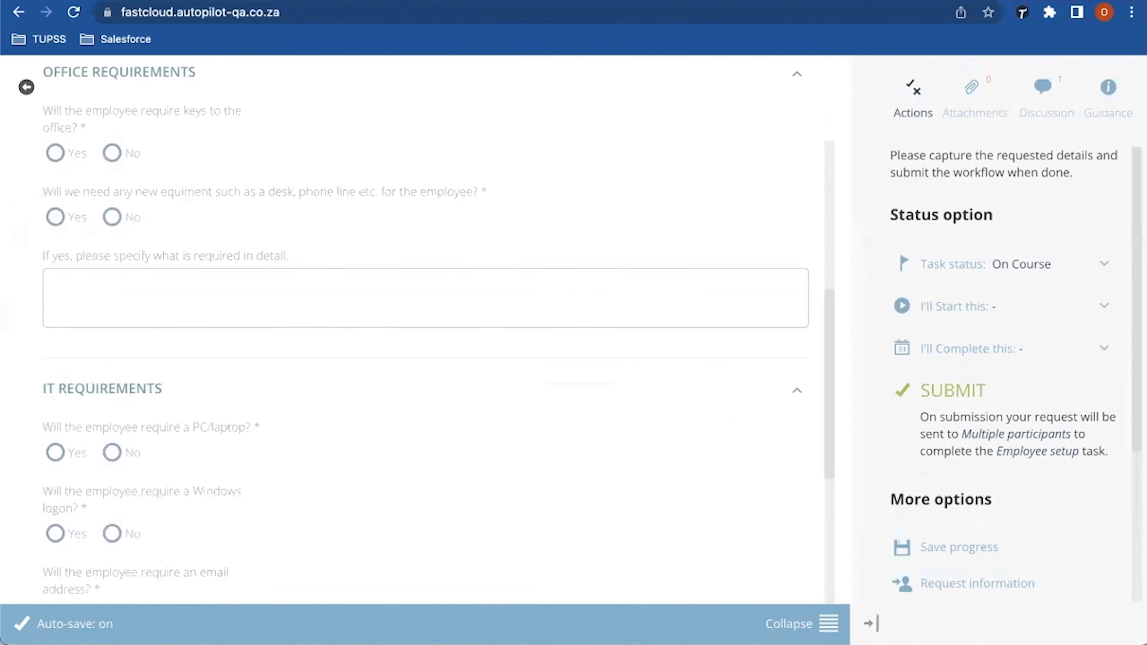
pyautogui.scroll(-4, 438, 329)
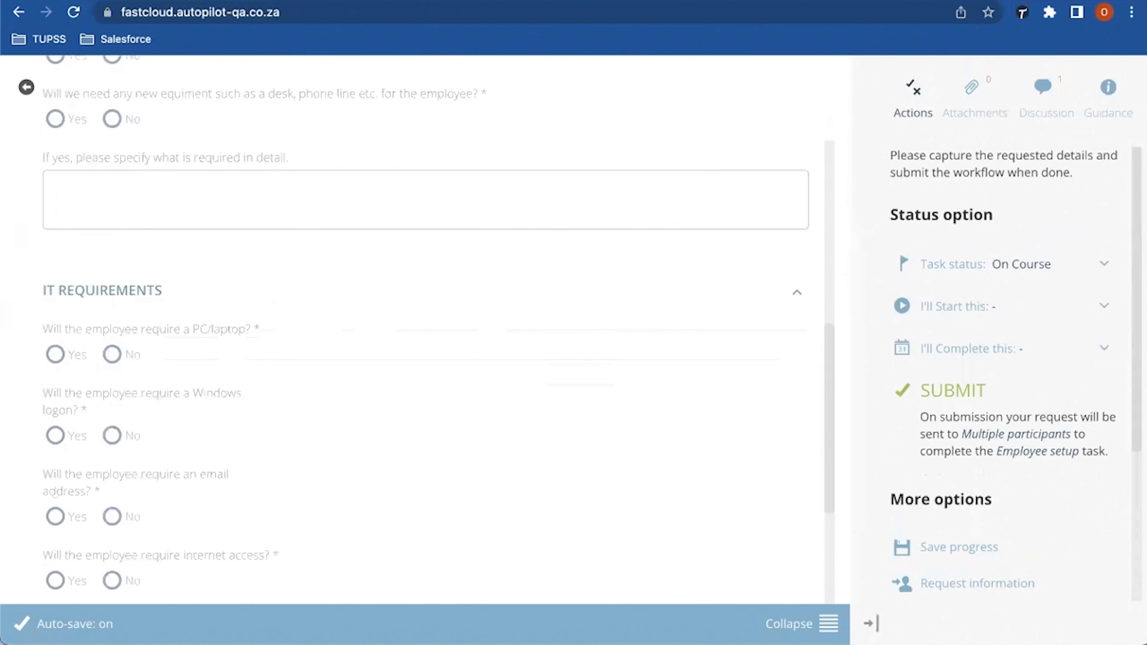
pyautogui.scroll(5, 437, 330)
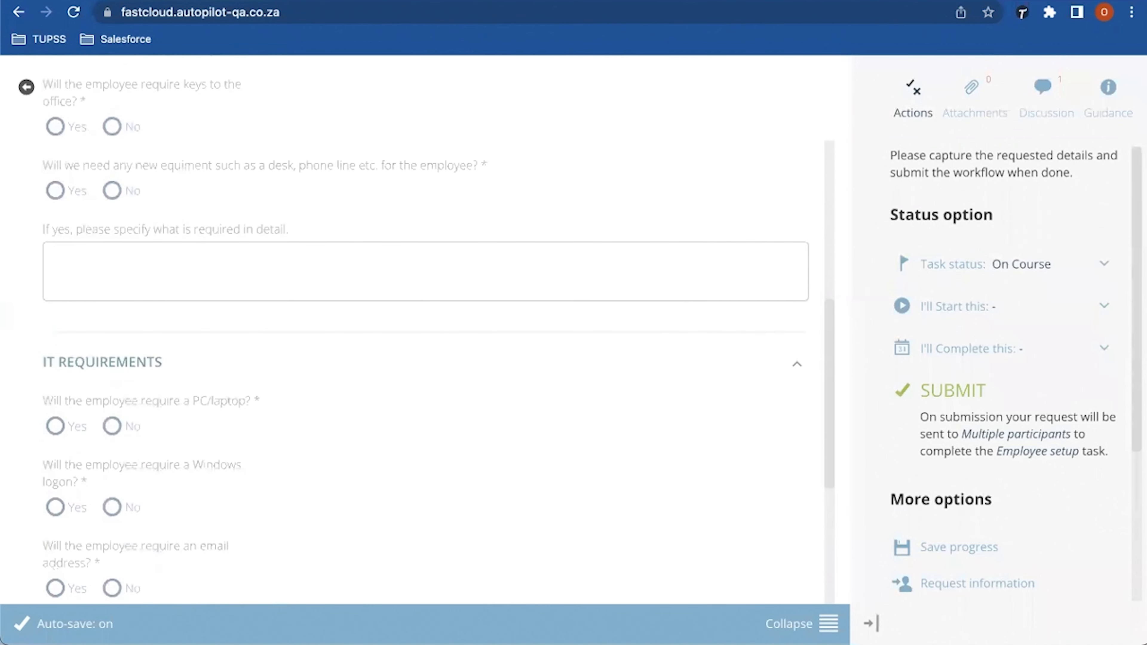
pyautogui.scroll(1, 438, 329)
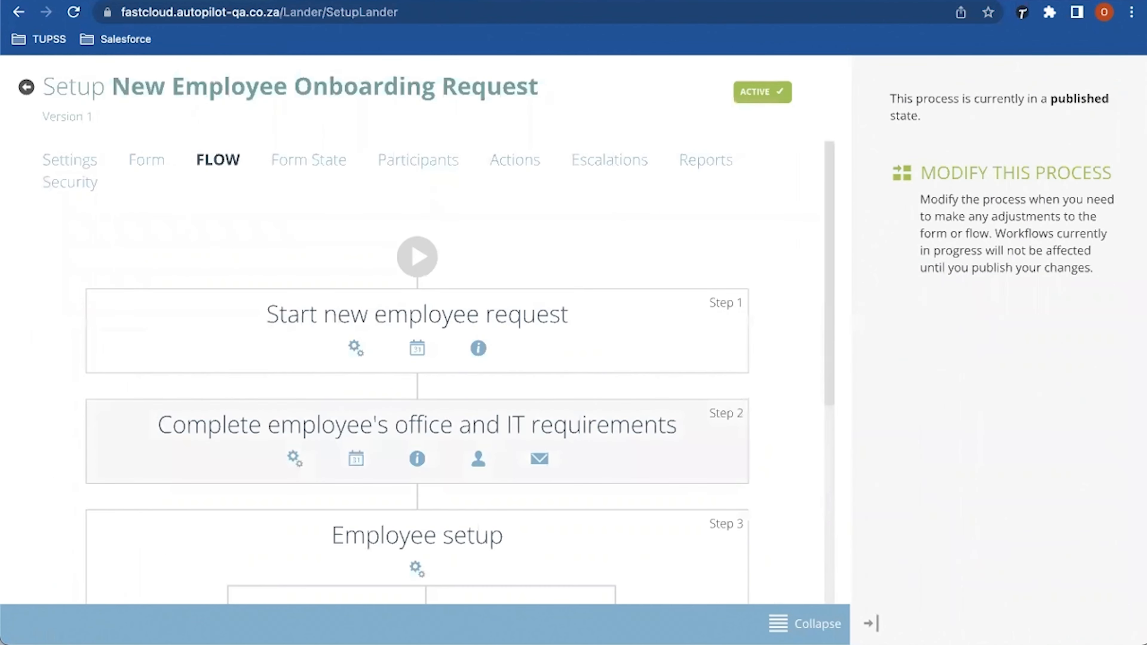
# Step: Scroll the onboarding process's flow steps and show its Form State grid for steps 1–9
pyautogui.scroll(-2, 438, 330)
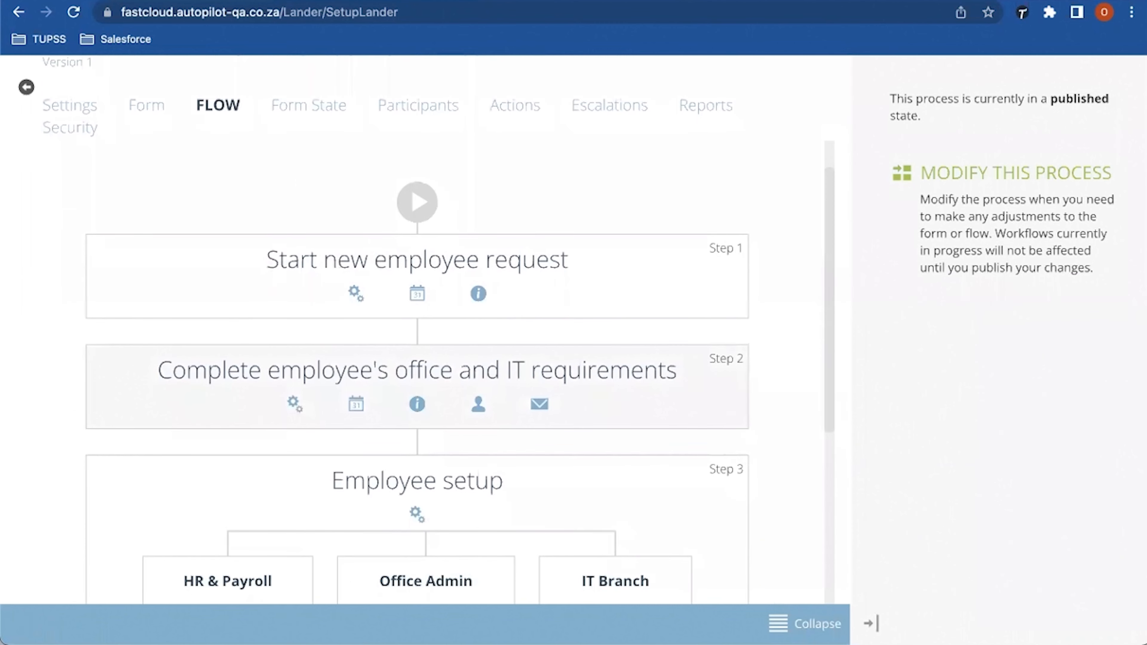
pyautogui.moveTo(173, 370); pyautogui.dragTo(630, 371)
pyautogui.scroll(-3, 411, 362)
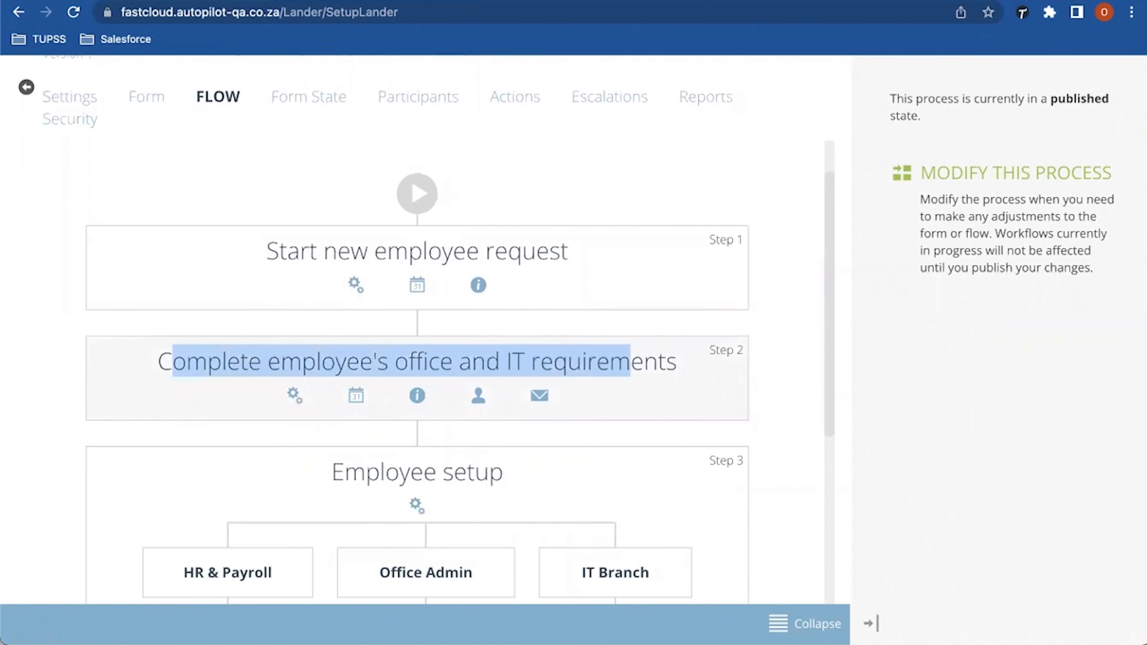
pyautogui.scroll(3, 307, 165)
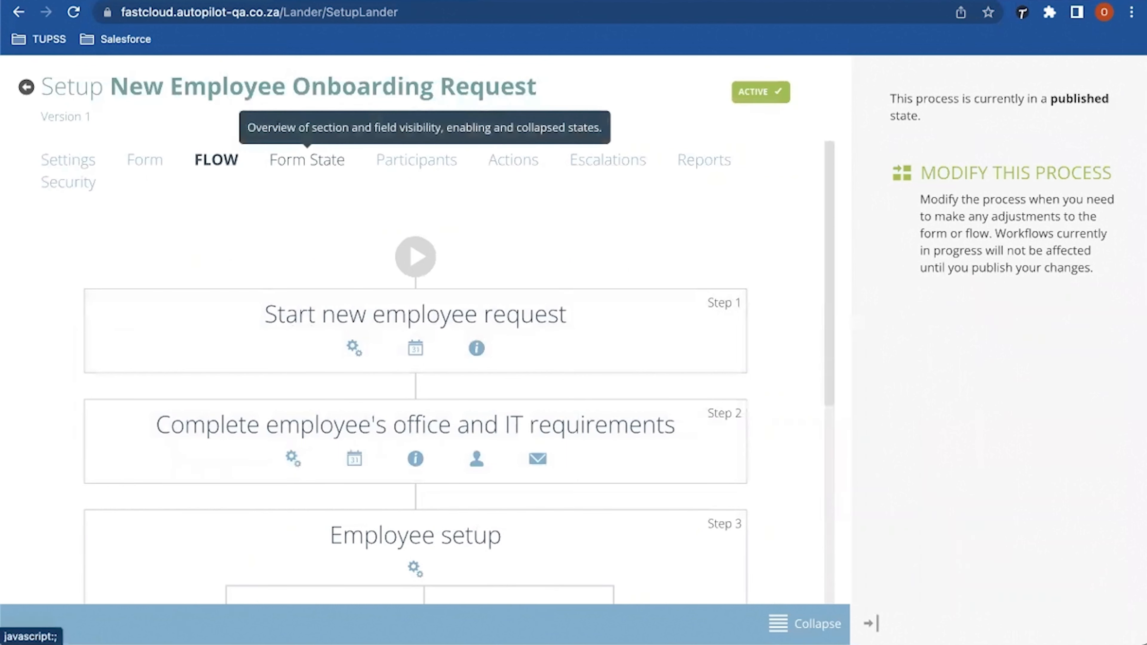
pyautogui.click(307, 160)
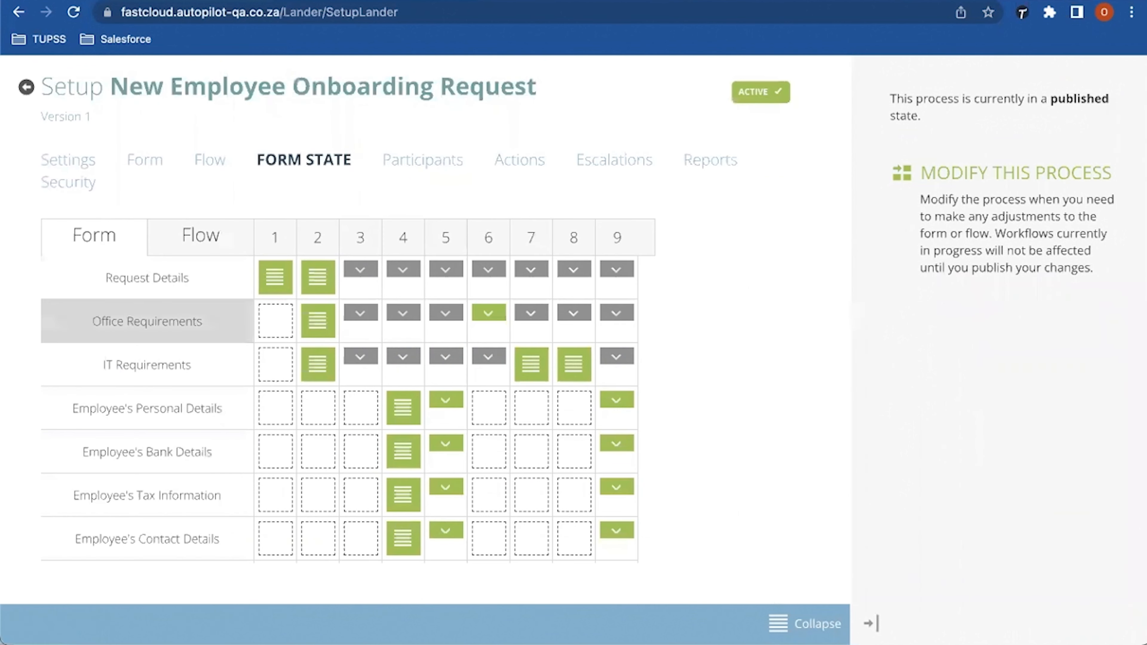
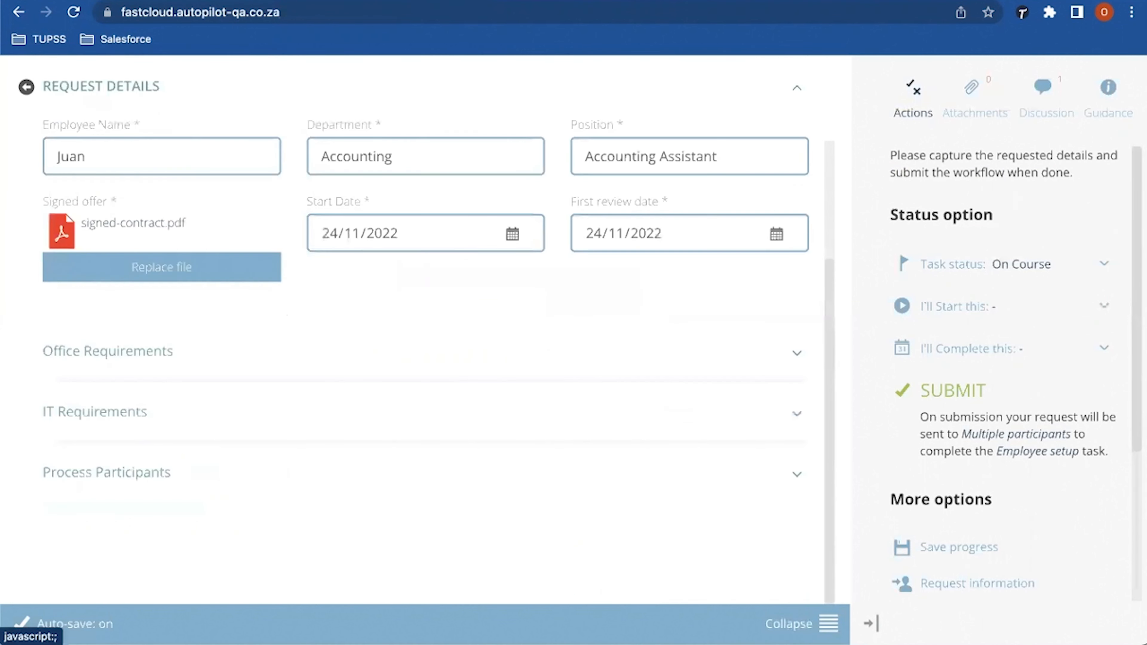
# Step: Answer No for office keys and Yes for new equipment: 'Please provide a phone extension'
pyautogui.scroll(-5, 425, 329)
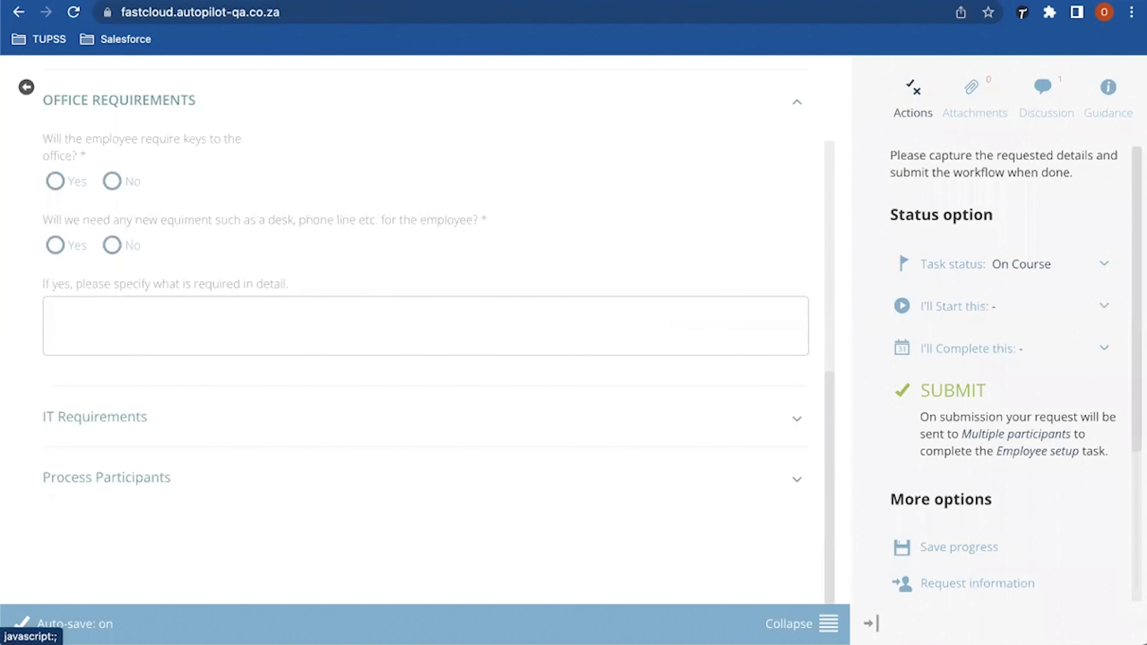
pyautogui.click(112, 181)
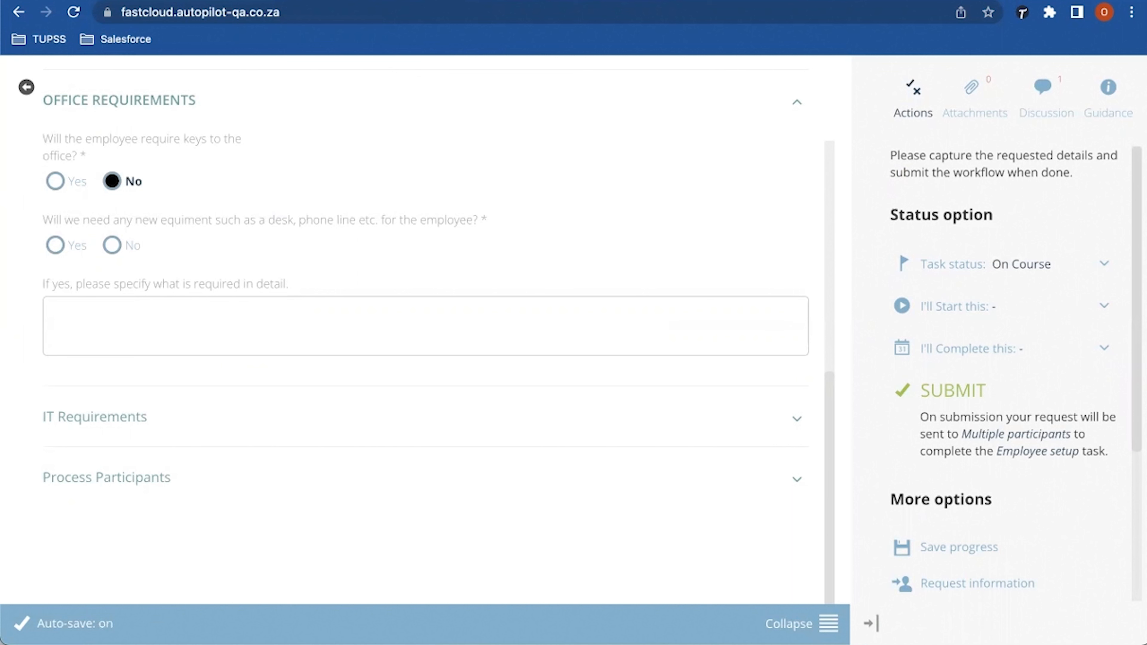
pyautogui.click(55, 245)
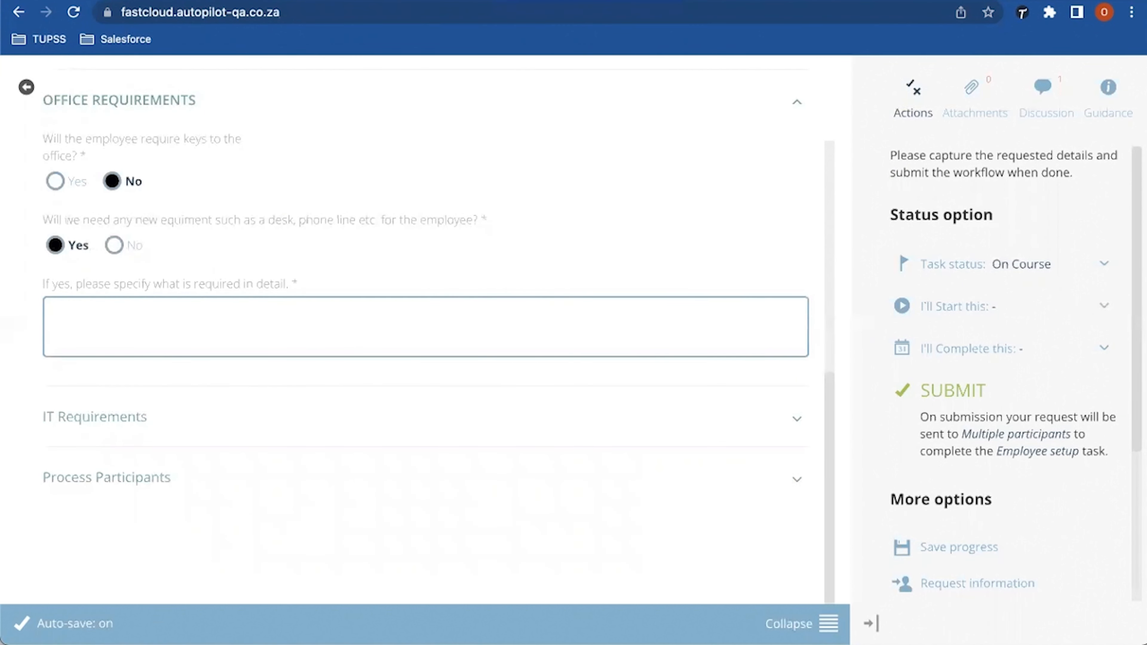
pyautogui.write('Please provide a')
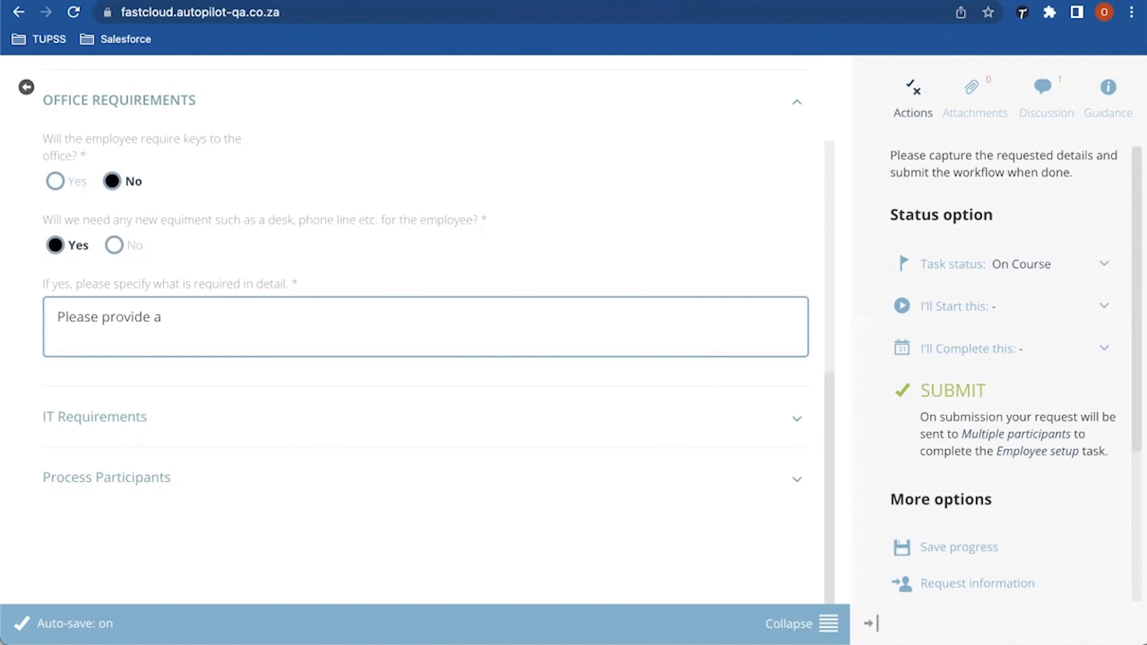
pyautogui.write(' phone extension')
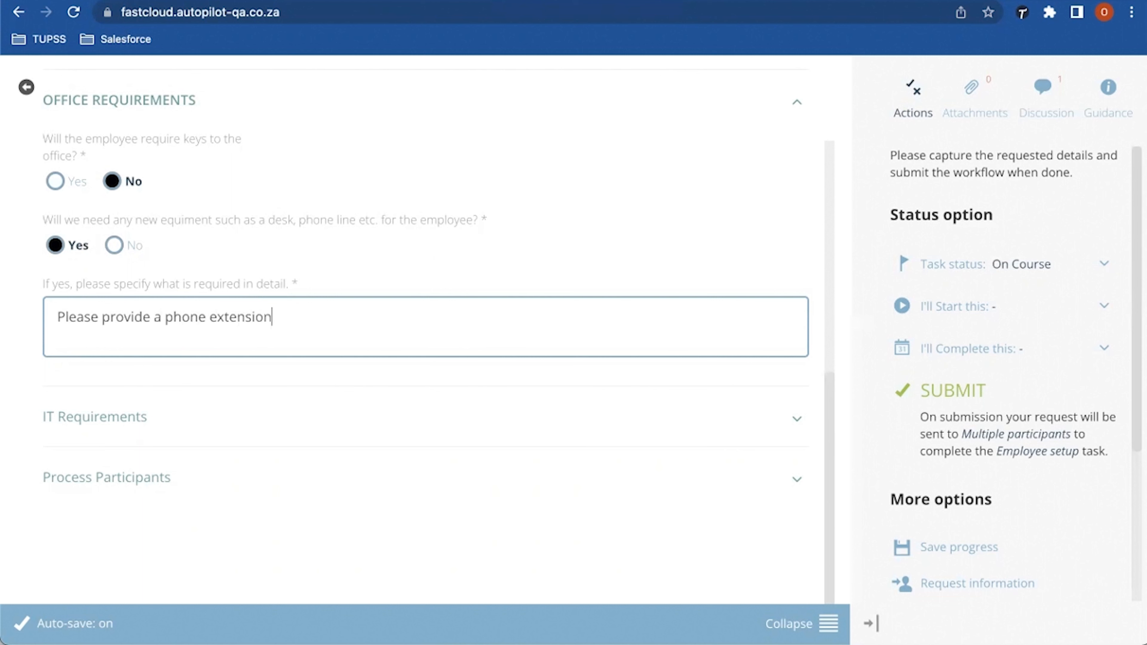
pyautogui.scroll(-1, 425, 330)
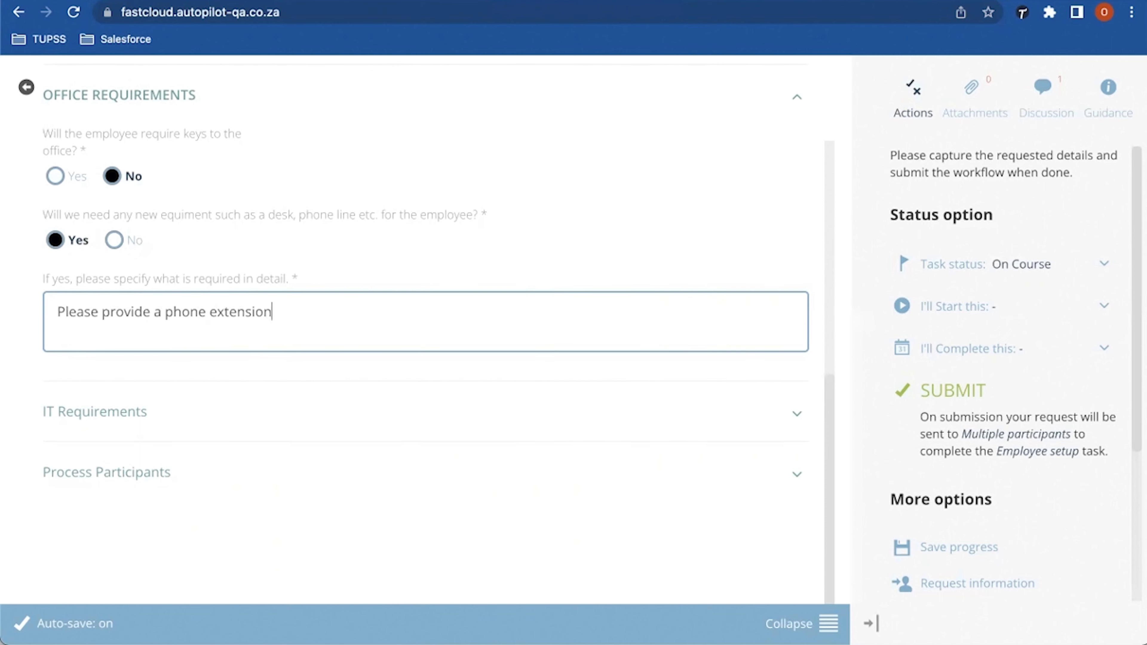
pyautogui.click(95, 411)
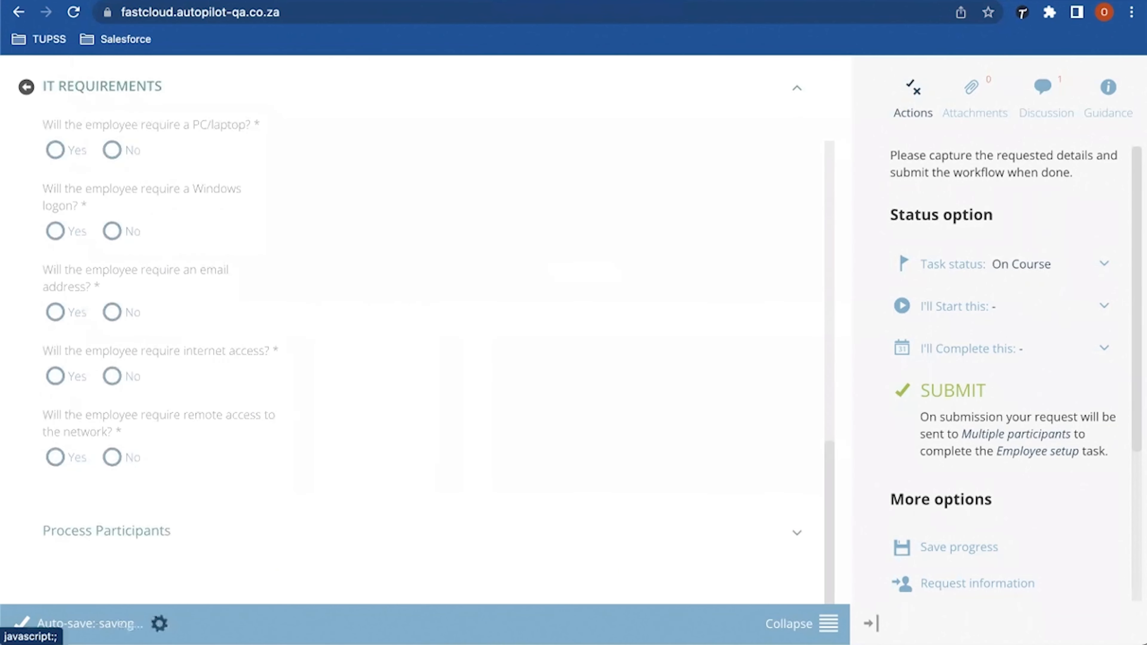
# Step: Answer Yes for PC/laptop, Windows logon, email and internet access, and No for remote network access
pyautogui.click(55, 149)
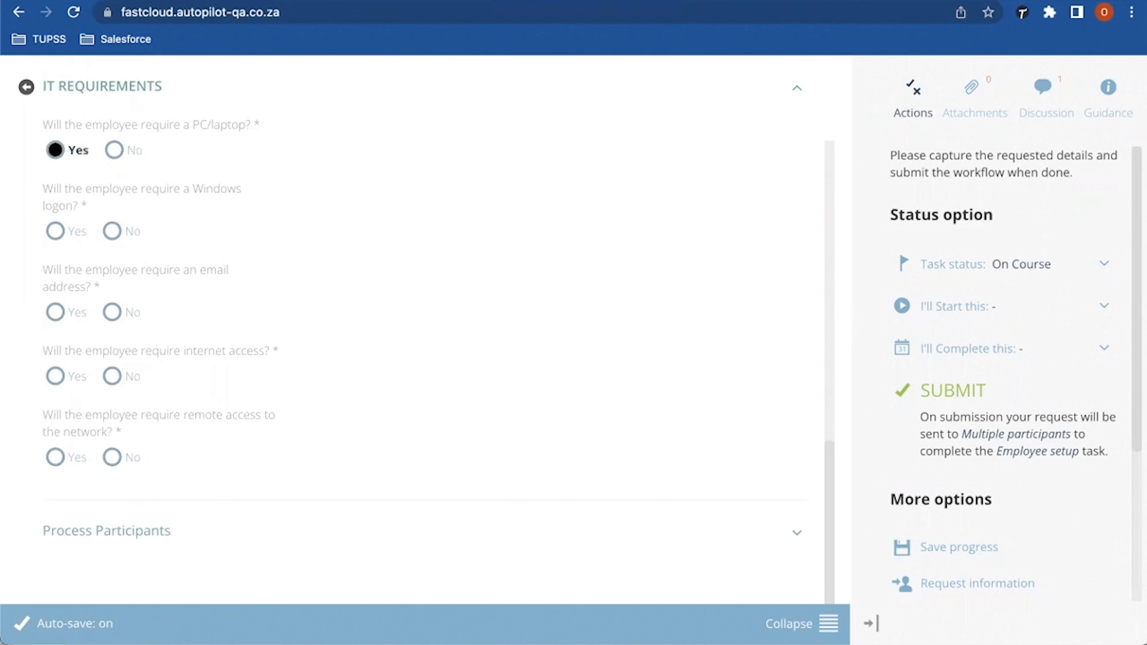
pyautogui.click(55, 231)
pyautogui.click(55, 312)
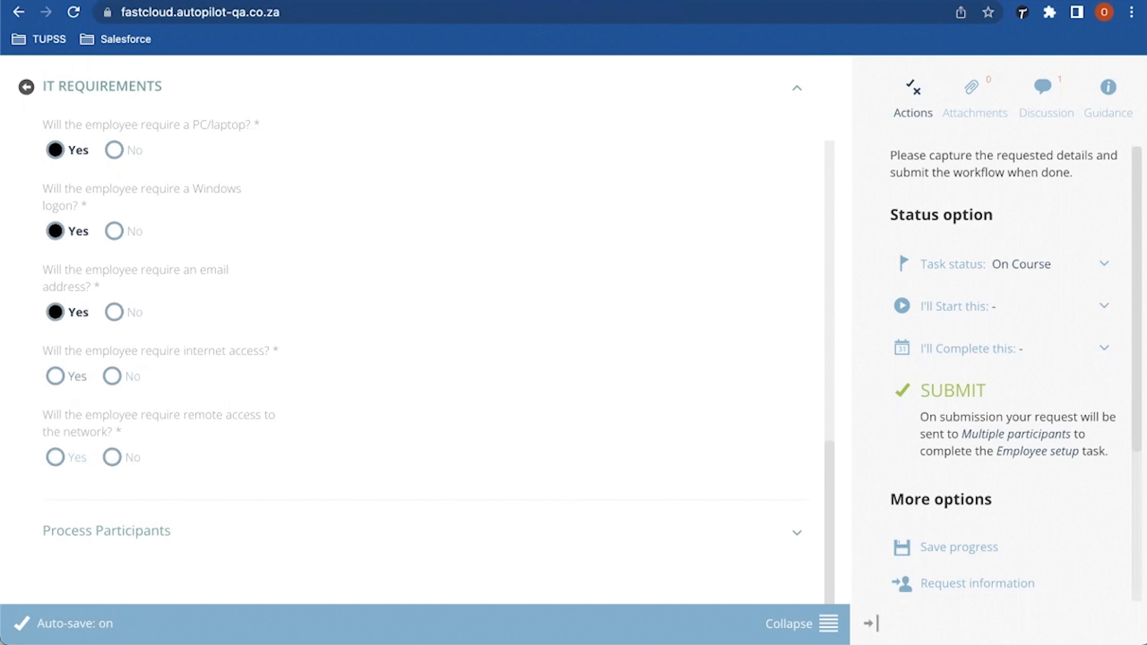
pyautogui.click(55, 376)
pyautogui.click(112, 456)
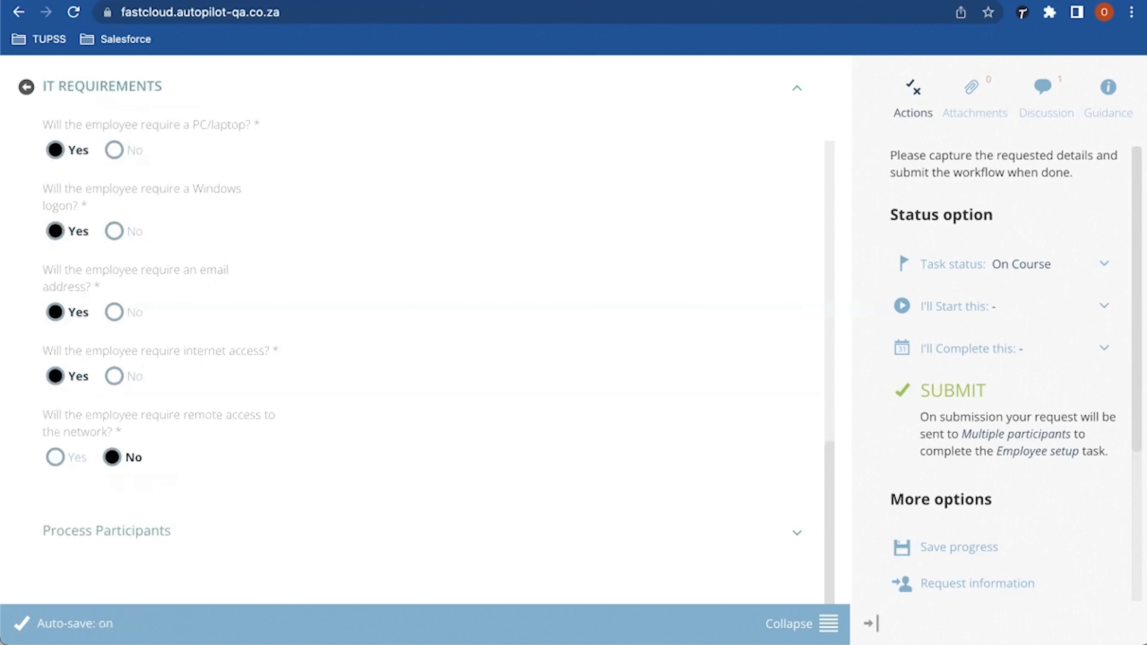
pyautogui.scroll(-3, 437, 298)
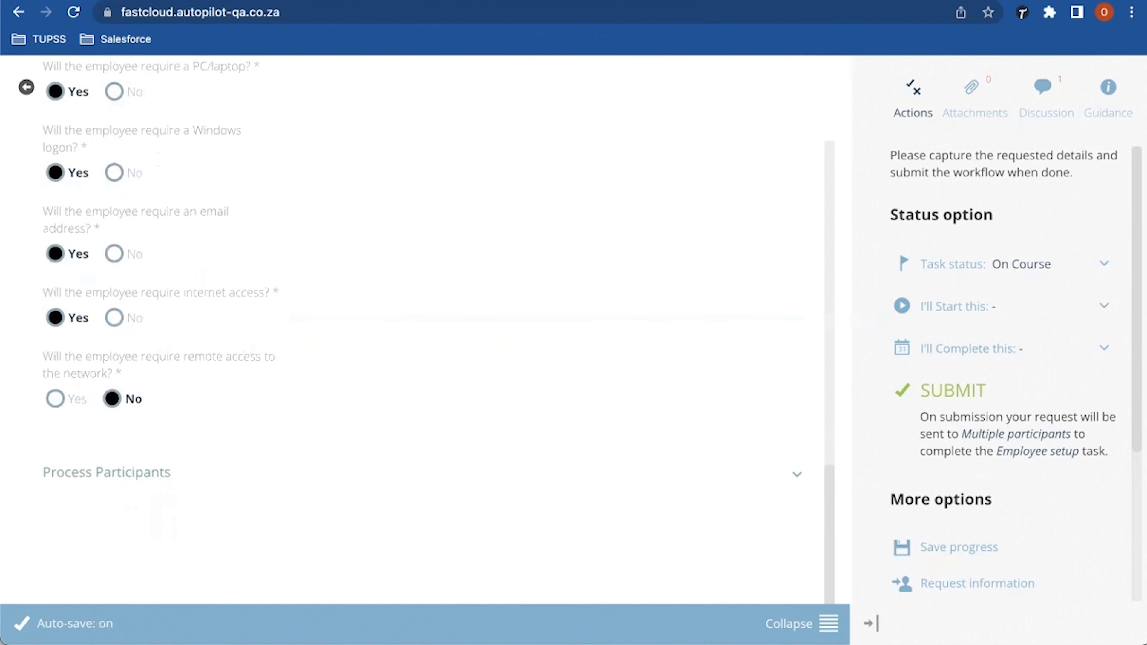
pyautogui.scroll(5, 424, 330)
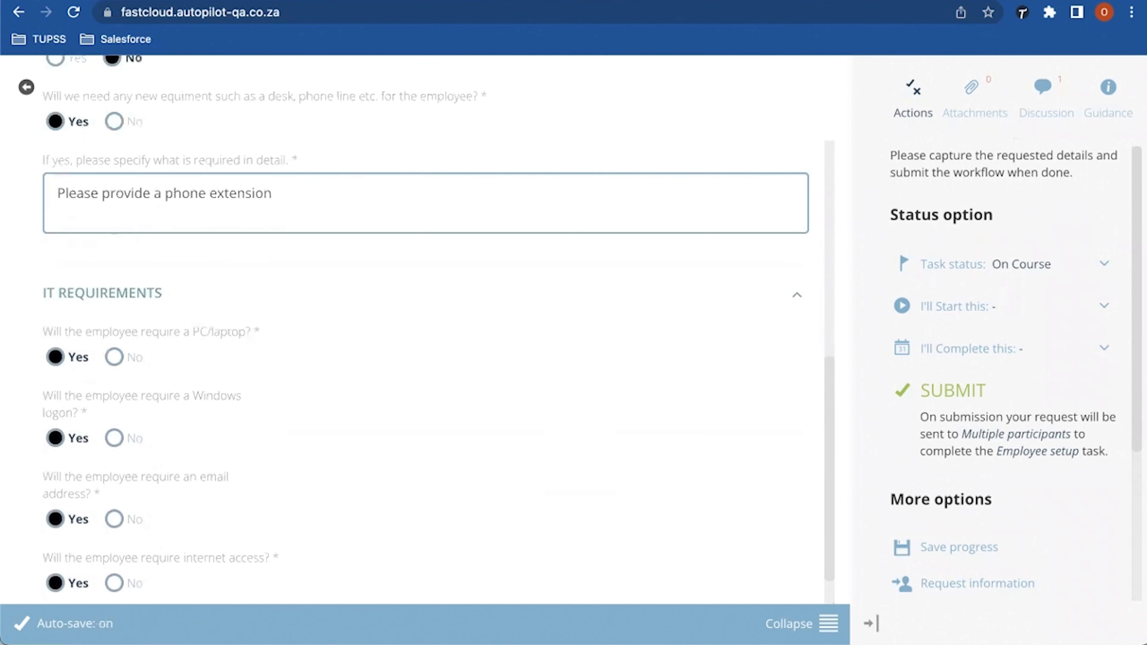
pyautogui.scroll(1, 425, 330)
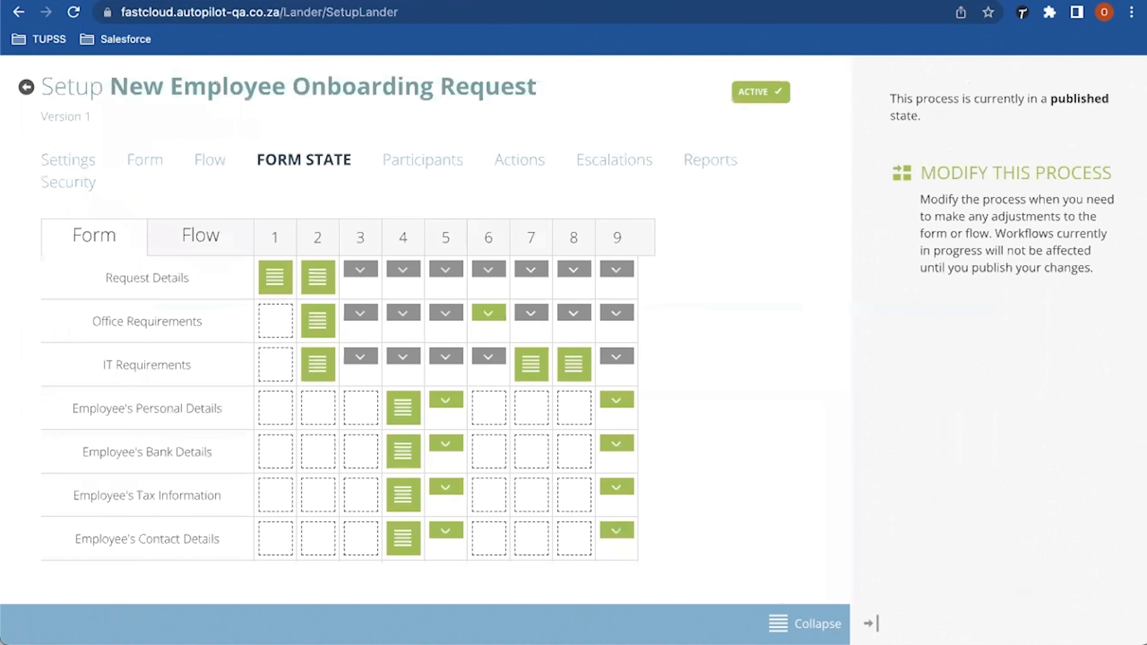
# Step: Walk through the onboarding flow diagram from Step 2 down to Step 9, Finalise Employee take-on
pyautogui.click(210, 159)
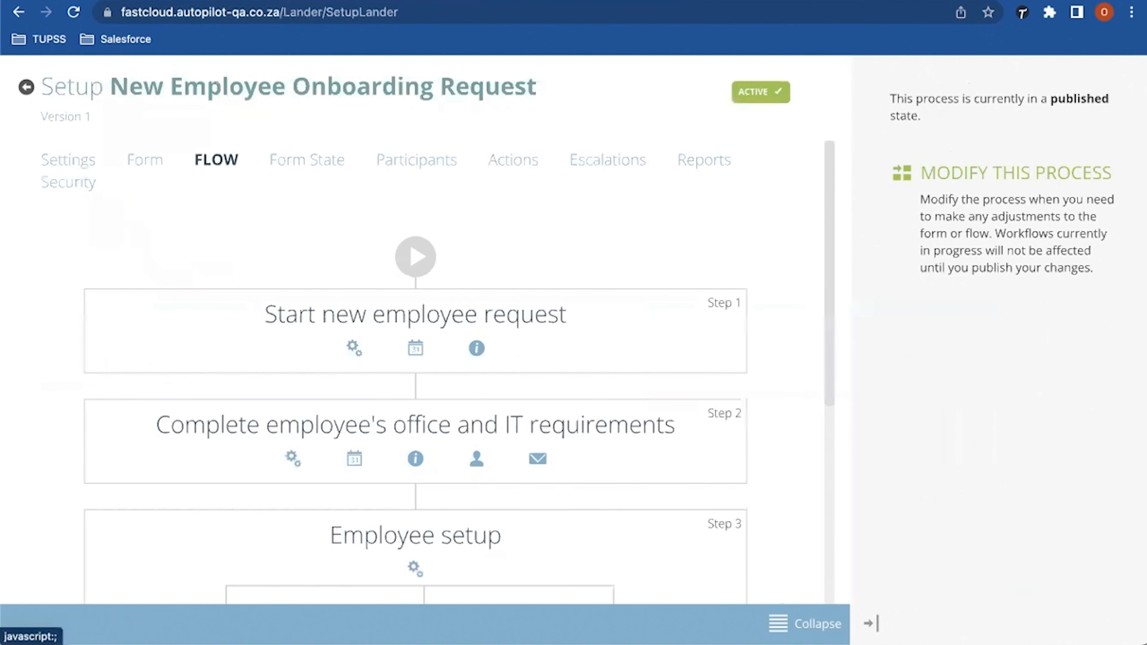
pyautogui.scroll(-2, 210, 160)
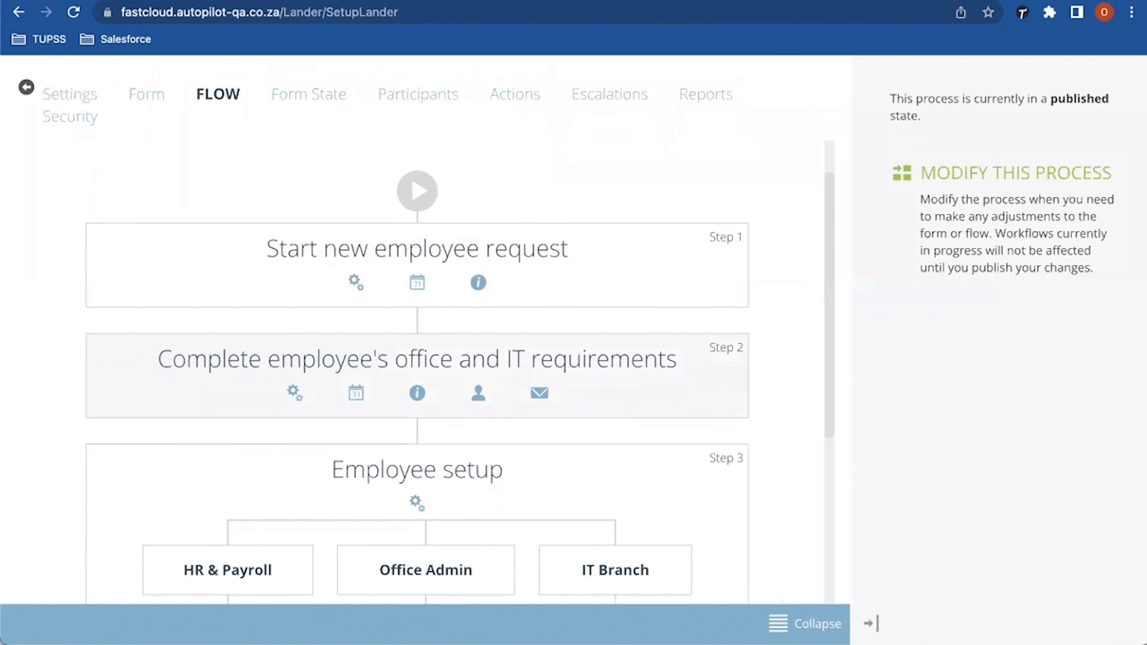
pyautogui.moveTo(172, 359); pyautogui.dragTo(658, 359)
pyautogui.scroll(-4, 416, 360)
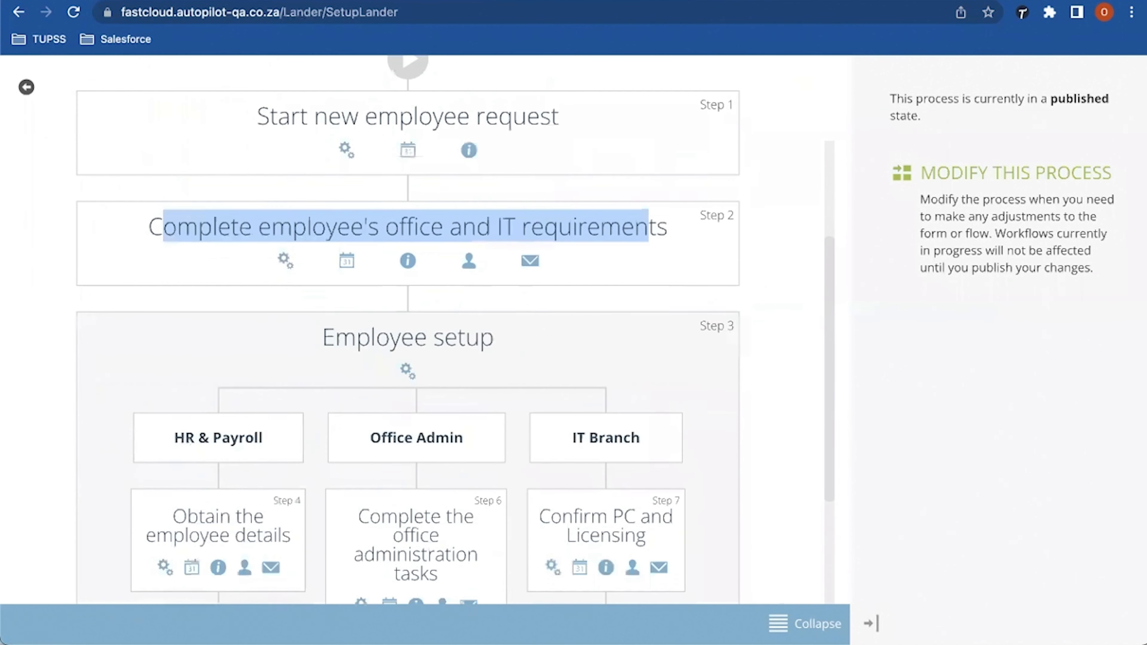
pyautogui.moveTo(328, 274); pyautogui.dragTo(473, 274)
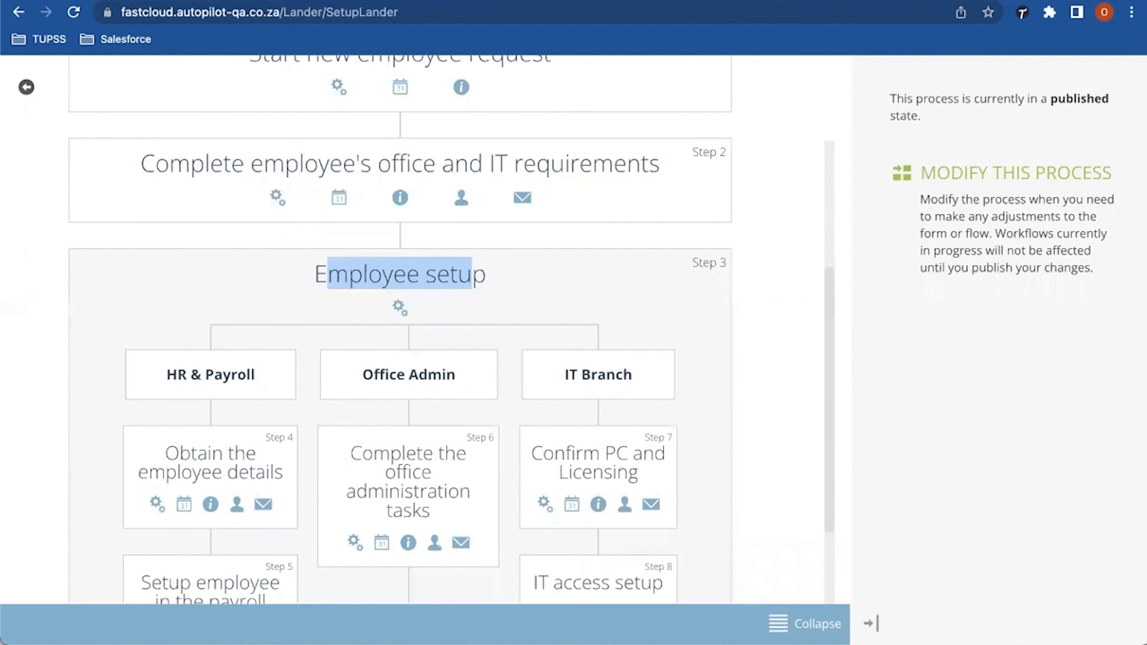
pyautogui.click(473, 274)
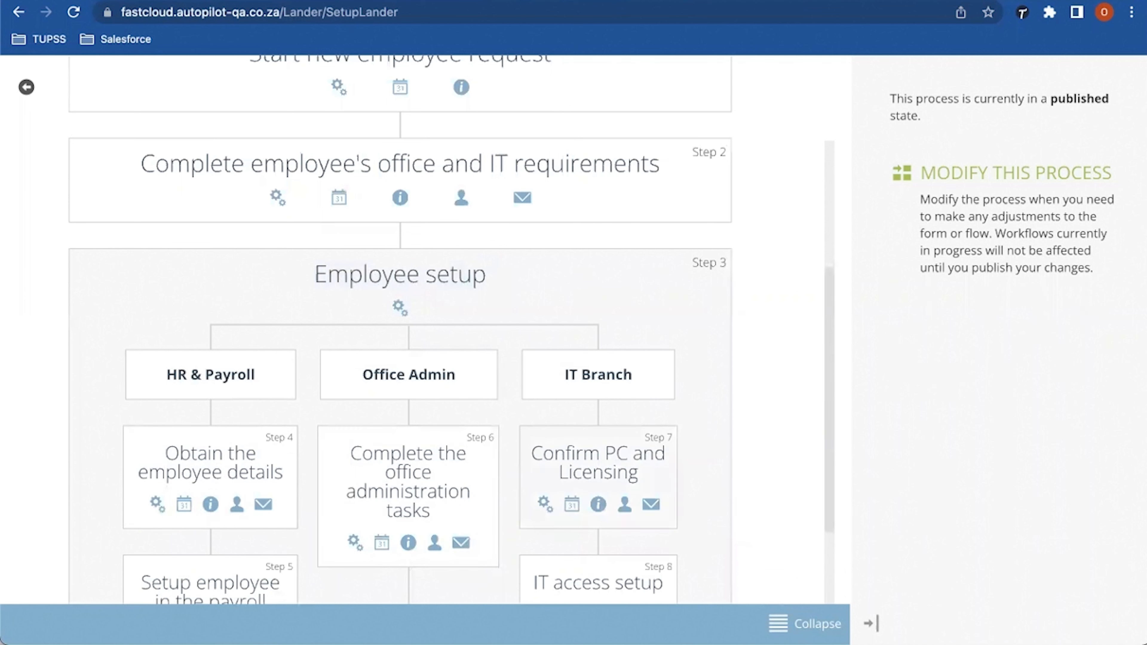
pyautogui.scroll(-3, 400, 330)
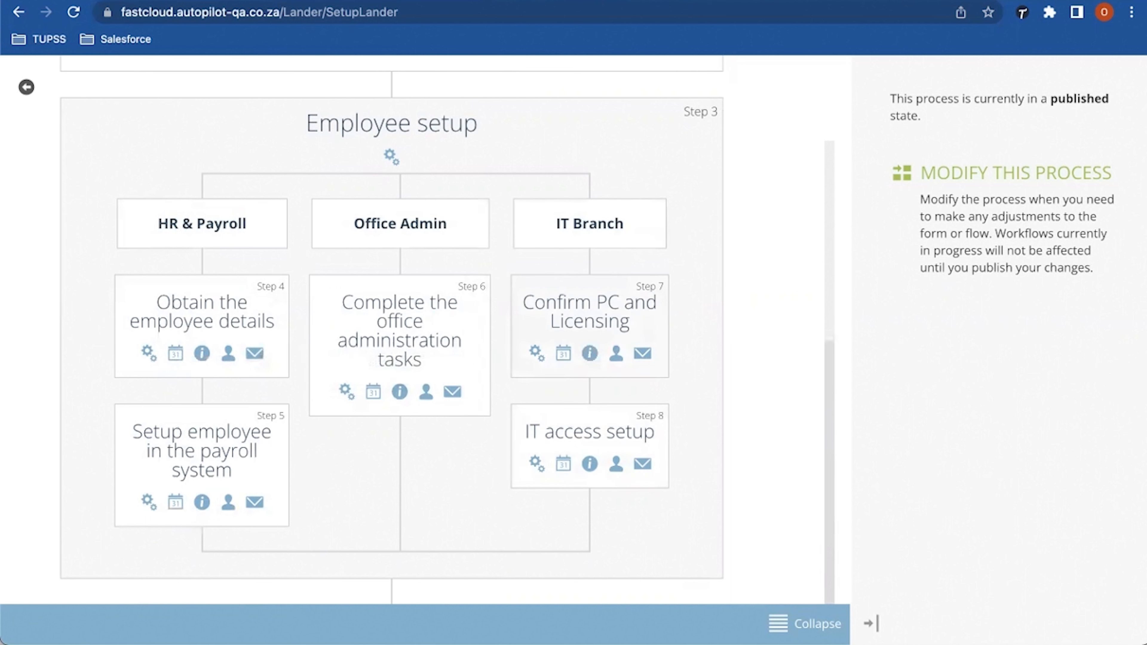
pyautogui.scroll(-3, 447, 330)
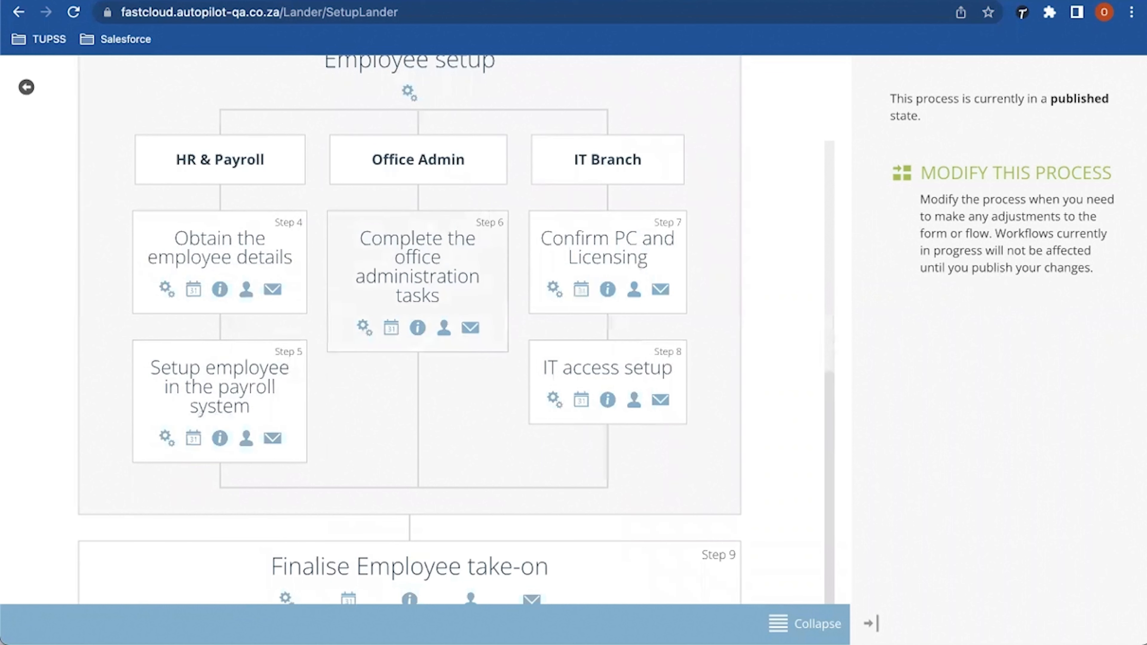
pyautogui.scroll(-5, 608, 400)
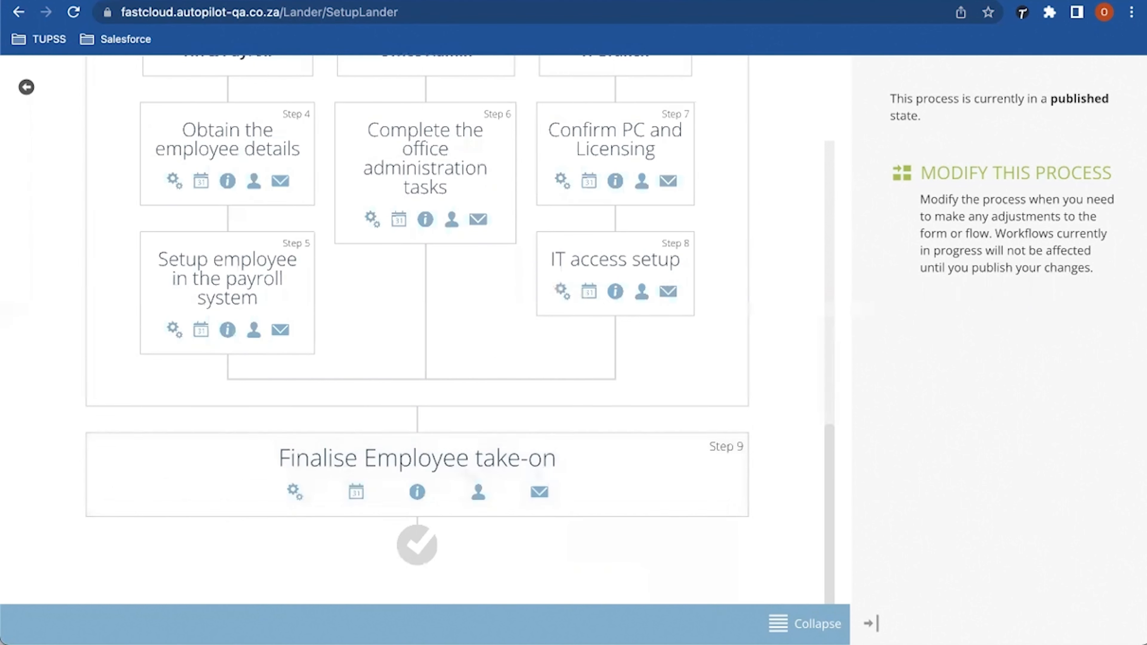
pyautogui.scroll(10, 414, 330)
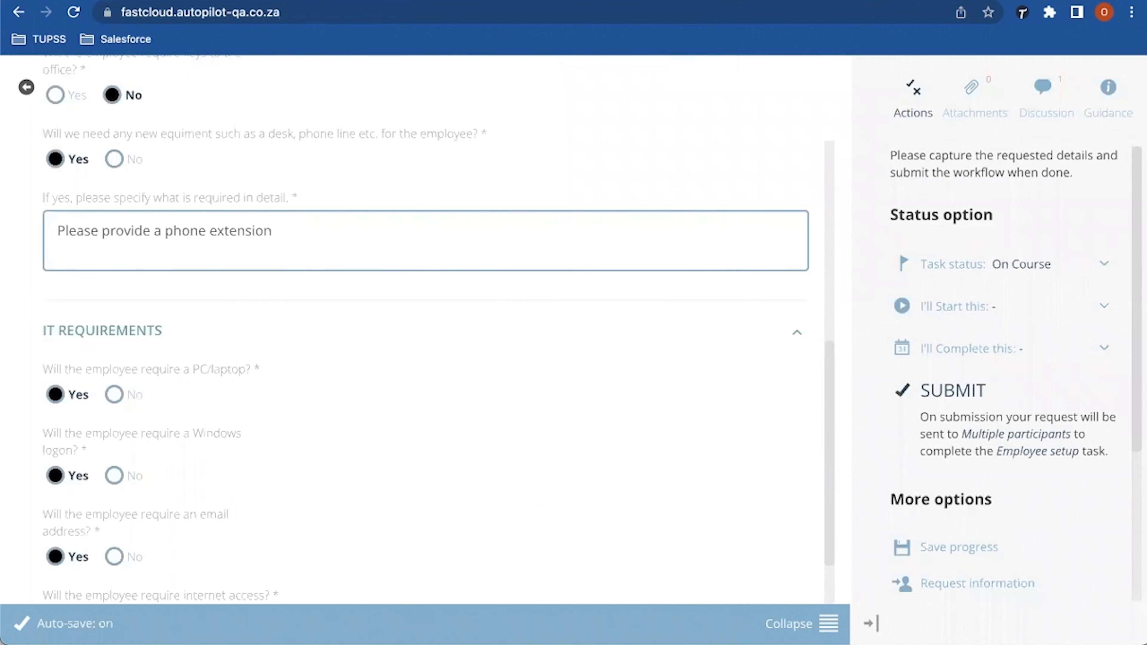
# Step: Submit the request with the comment 'IT requirements and office requirements has been stated'
pyautogui.click(953, 390)
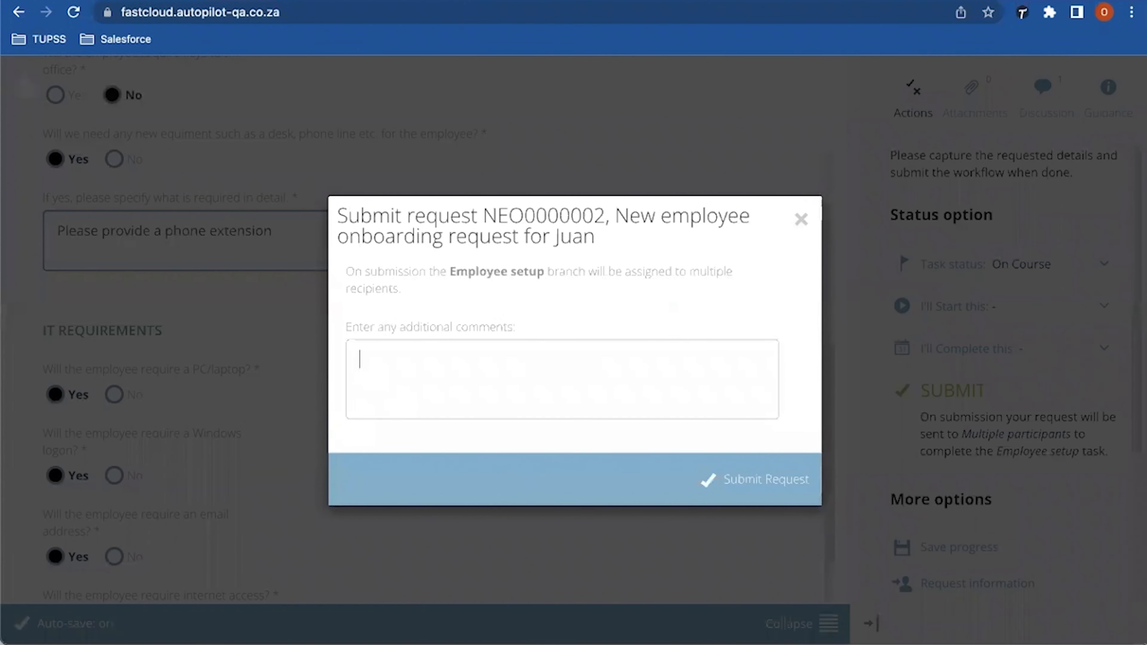
pyautogui.write('IT requirements and ')
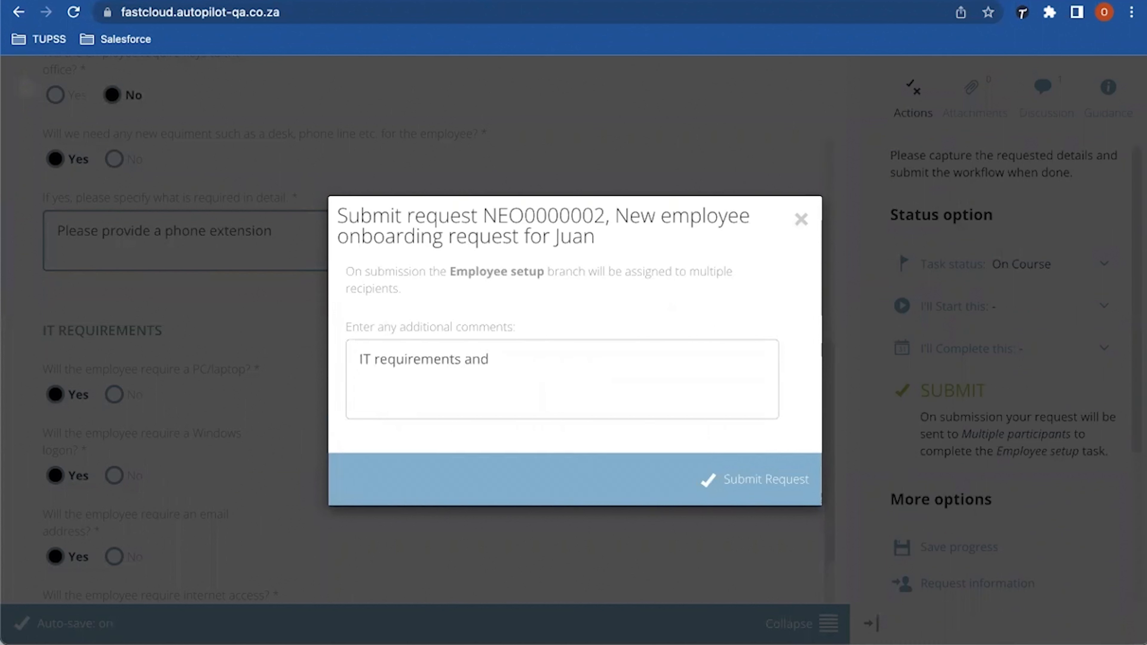
pyautogui.write('office requirements has bee')
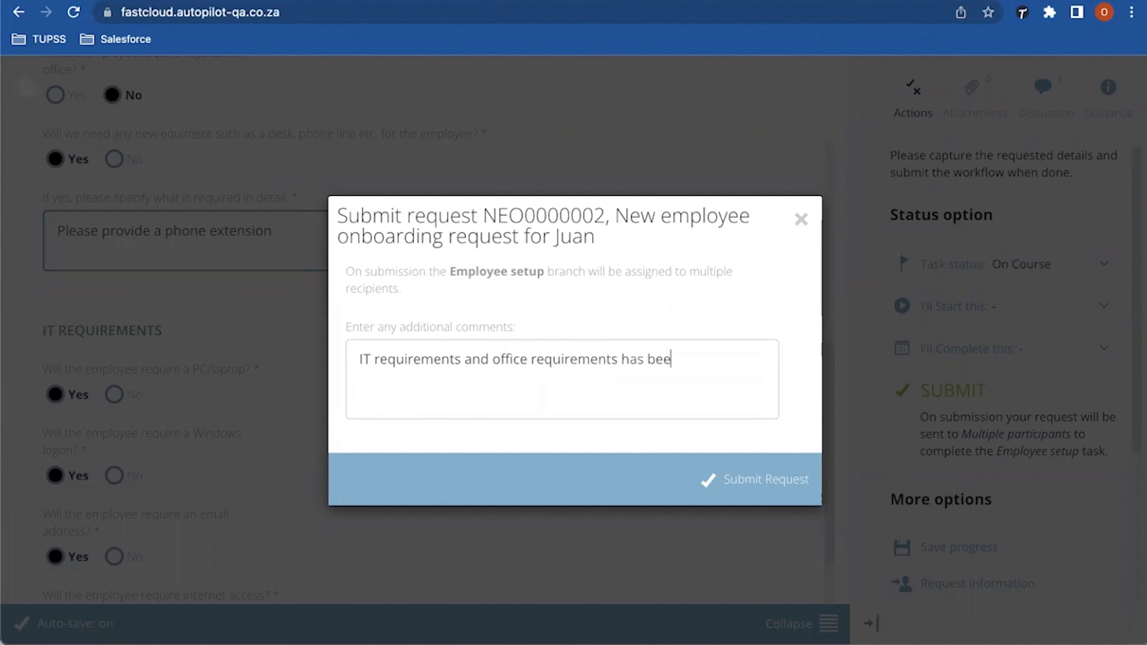
pyautogui.write('n stated')
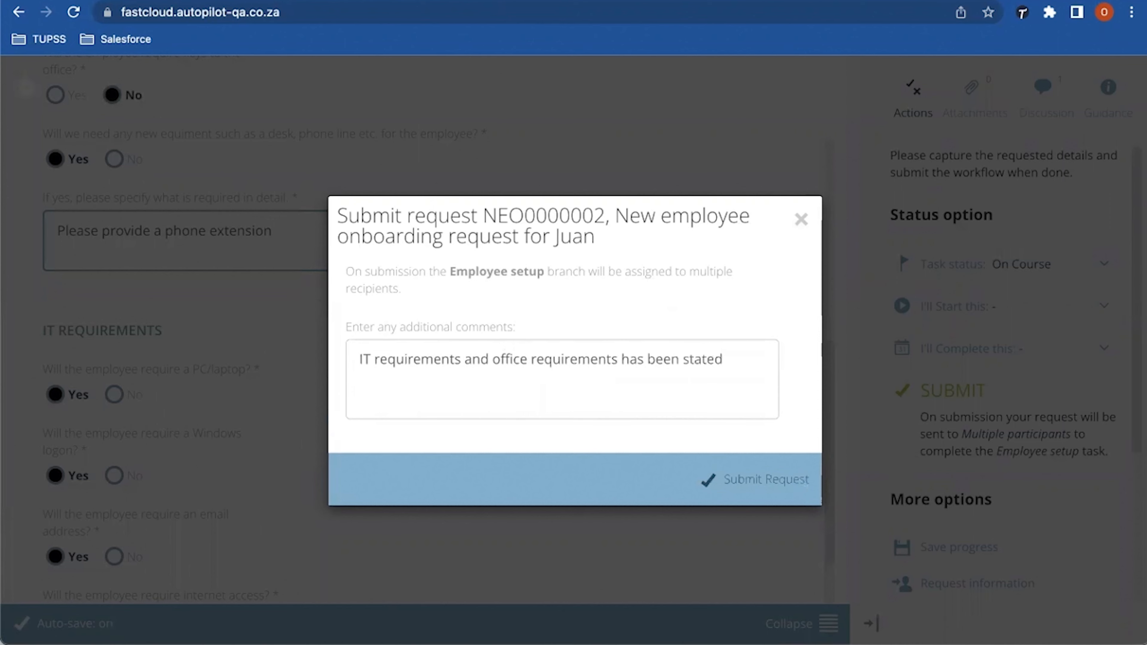
pyautogui.click(758, 479)
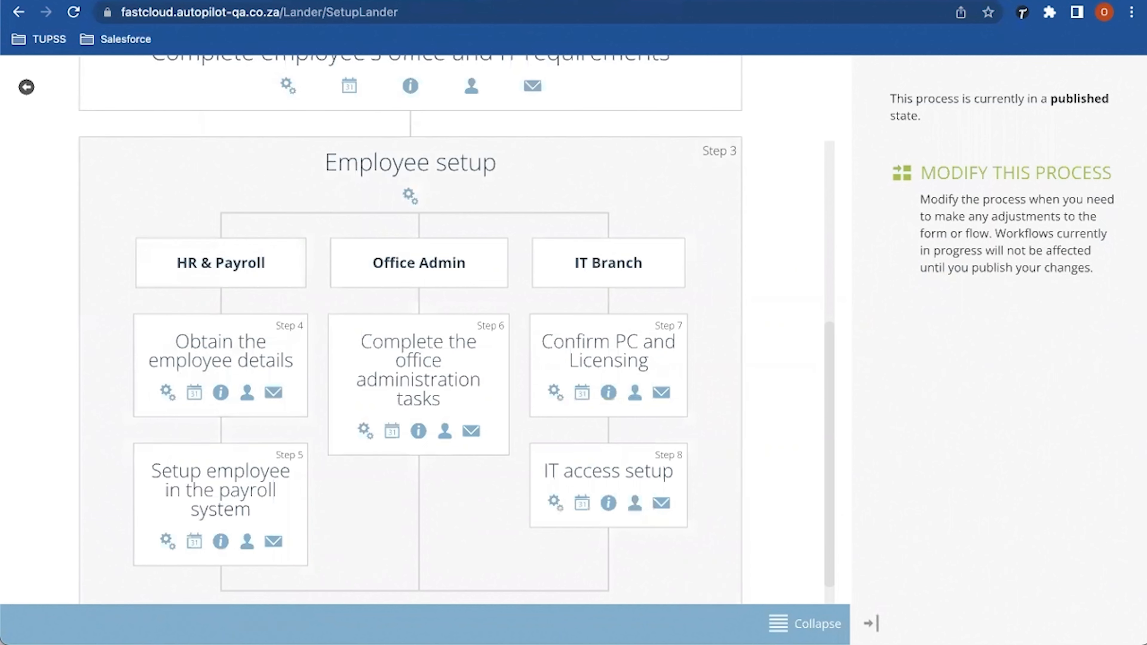
# Step: Compare the Home task list with the process flow, then go to Gmail's Auto Pilot label
pyautogui.hotkey('ctrl', 'Tab')
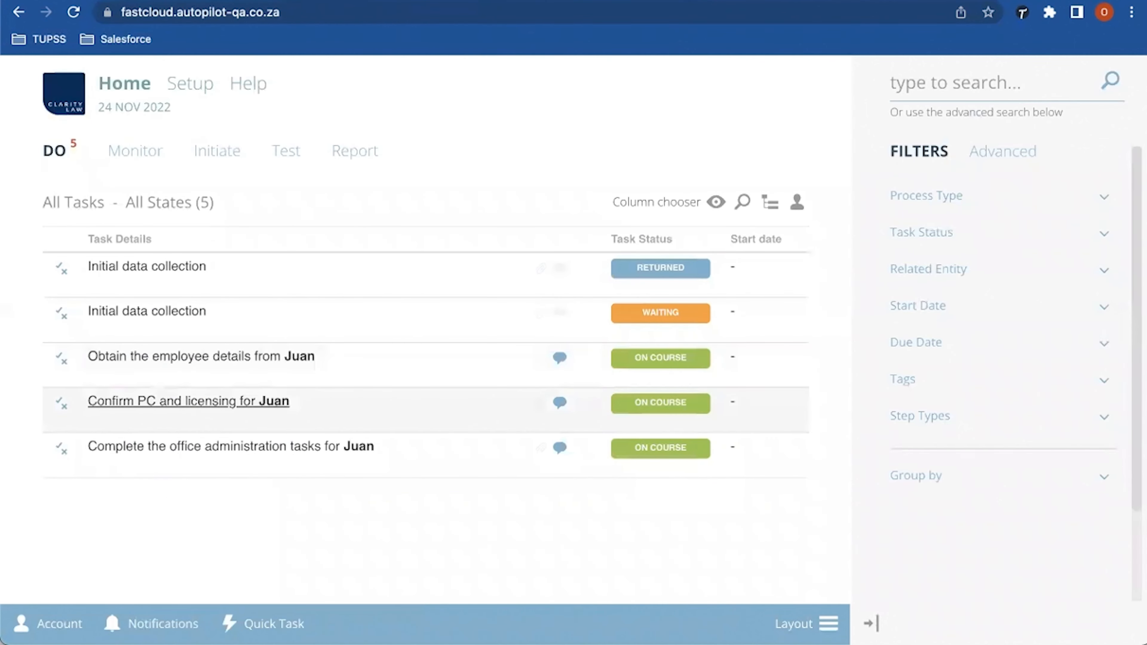
pyautogui.hotkey('ctrl', 'Tab')
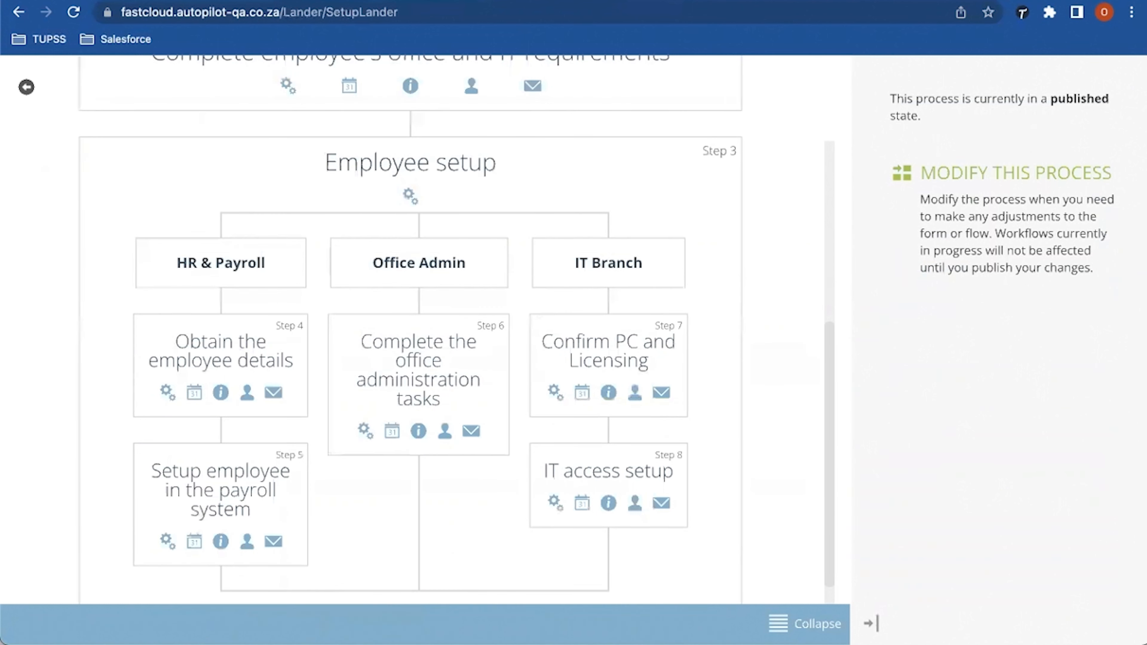
pyautogui.hotkey('ctrl', 'shift', 'Tab')
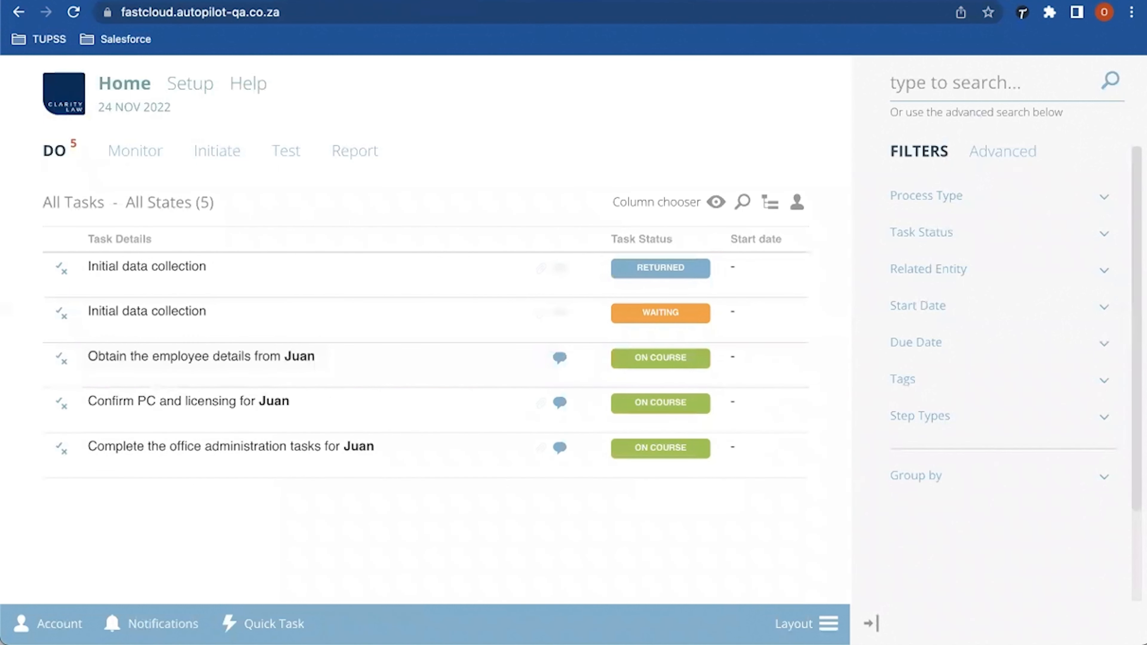
pyautogui.hotkey('ctrl', 'Tab')
pyautogui.hotkey('ctrl', 'Tab')
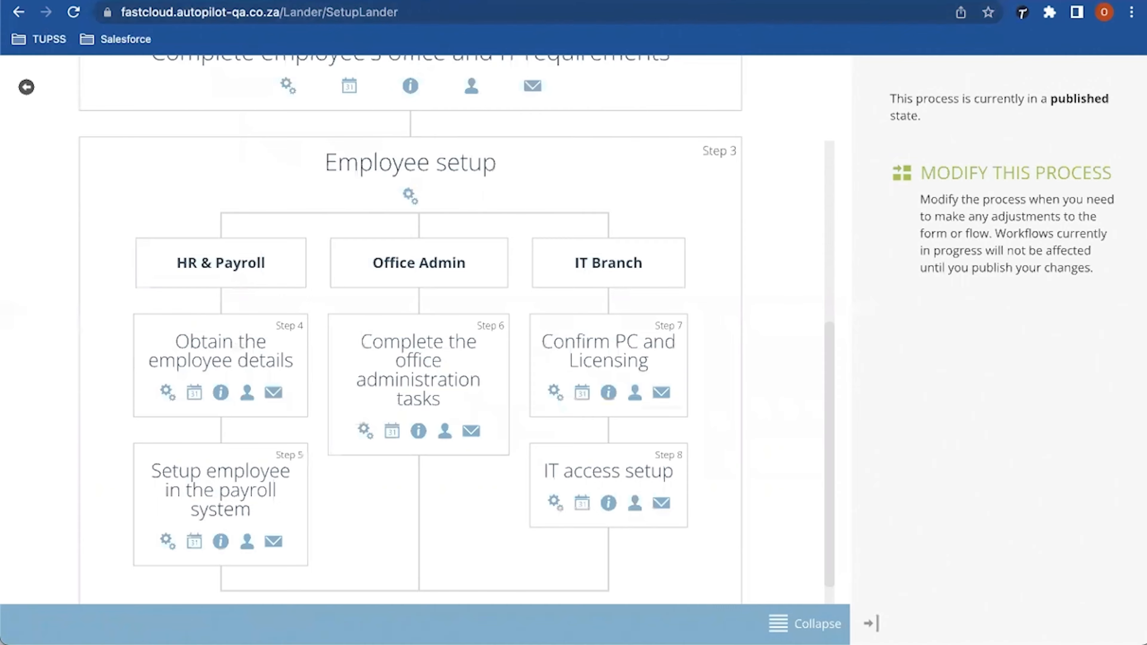
pyautogui.hotkey('ctrl', 'Tab')
pyautogui.click(298, 131)
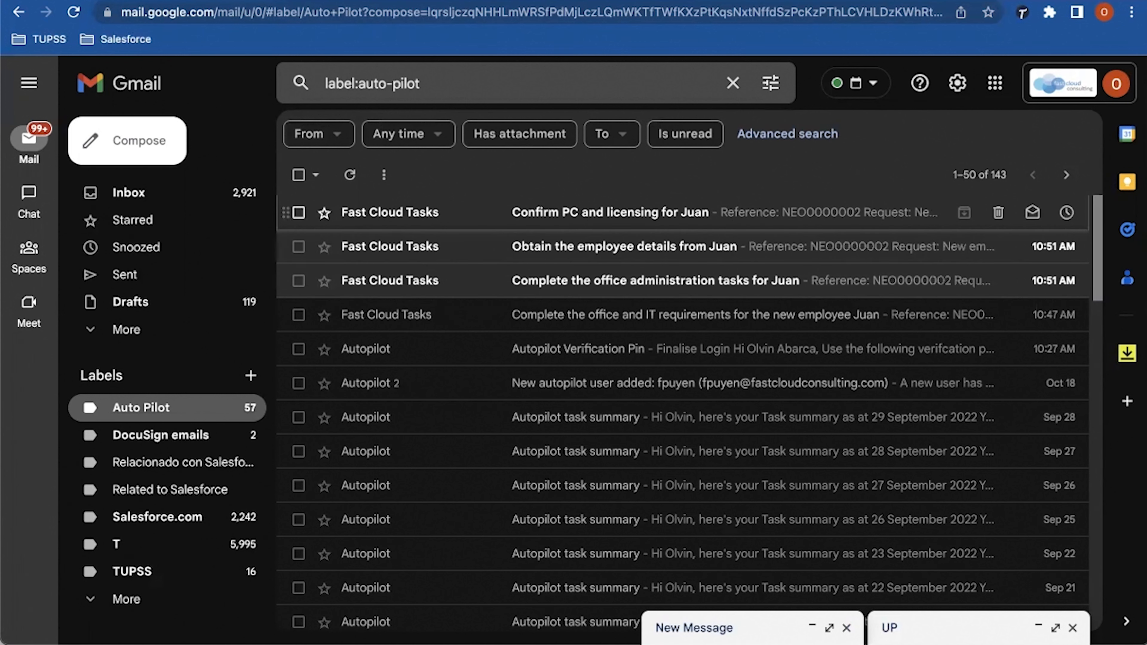
# Step: Read the Fast Cloud Tasks email about confirming PC and licensing
pyautogui.click(610, 212)
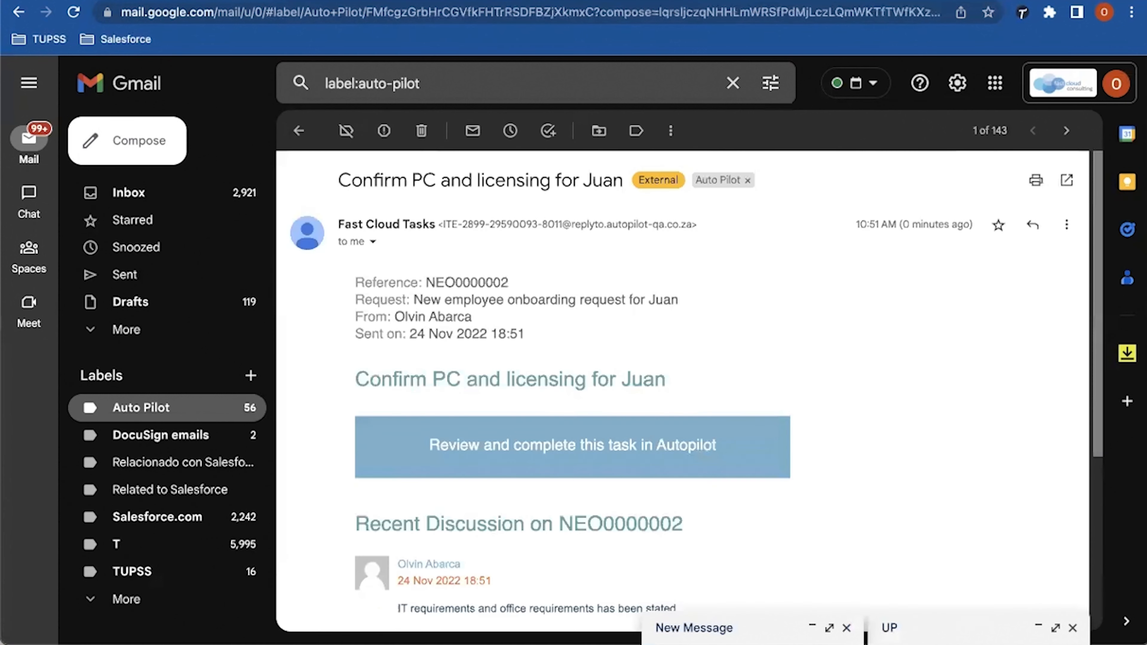
pyautogui.scroll(-1, 682, 391)
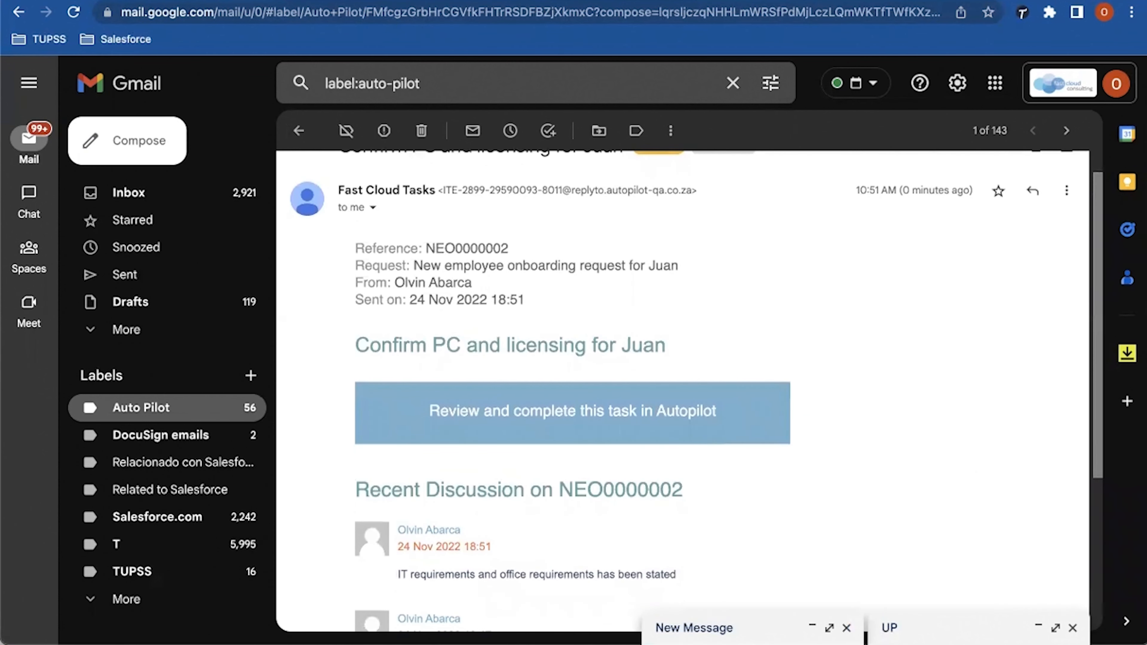
pyautogui.scroll(-4, 682, 391)
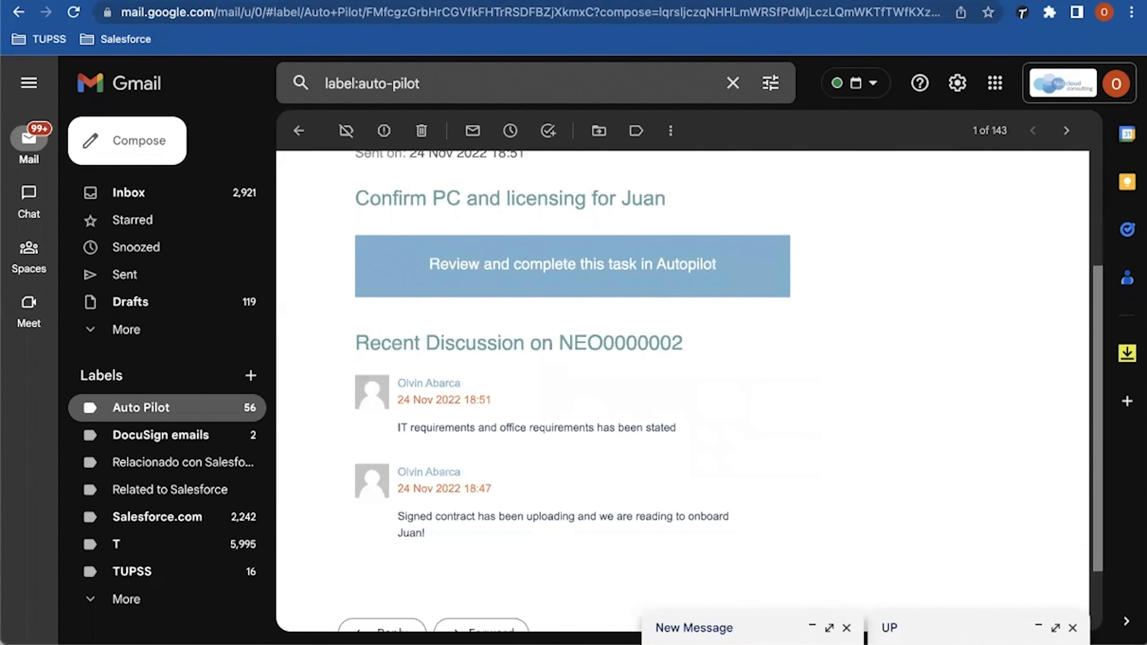
pyautogui.scroll(2, 572, 343)
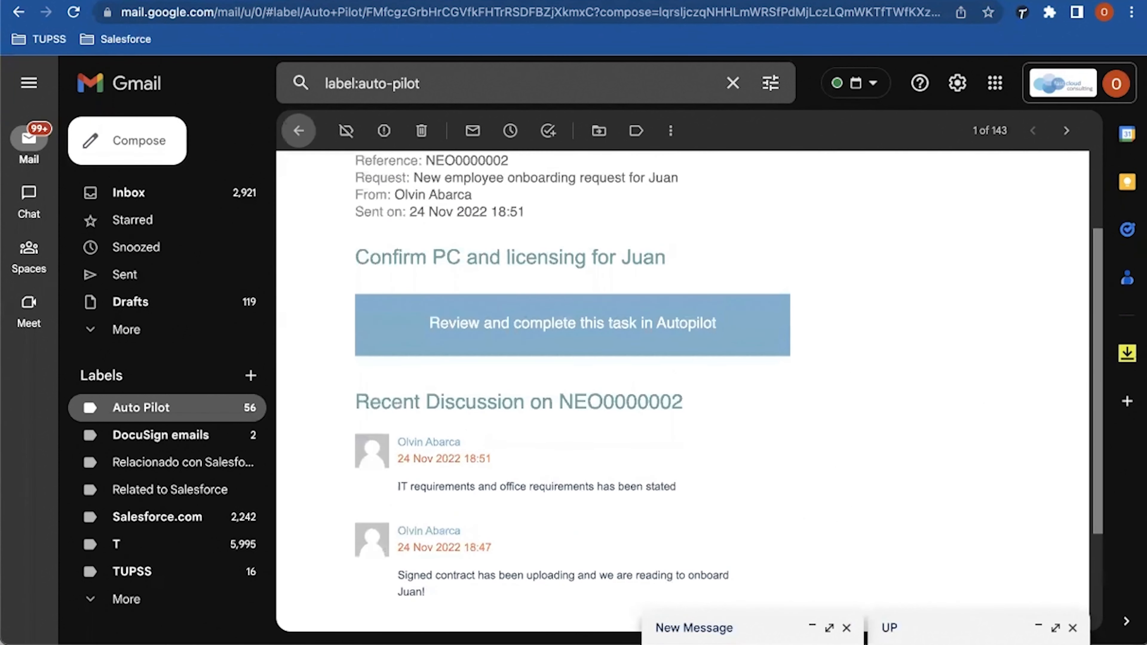
pyautogui.click(298, 130)
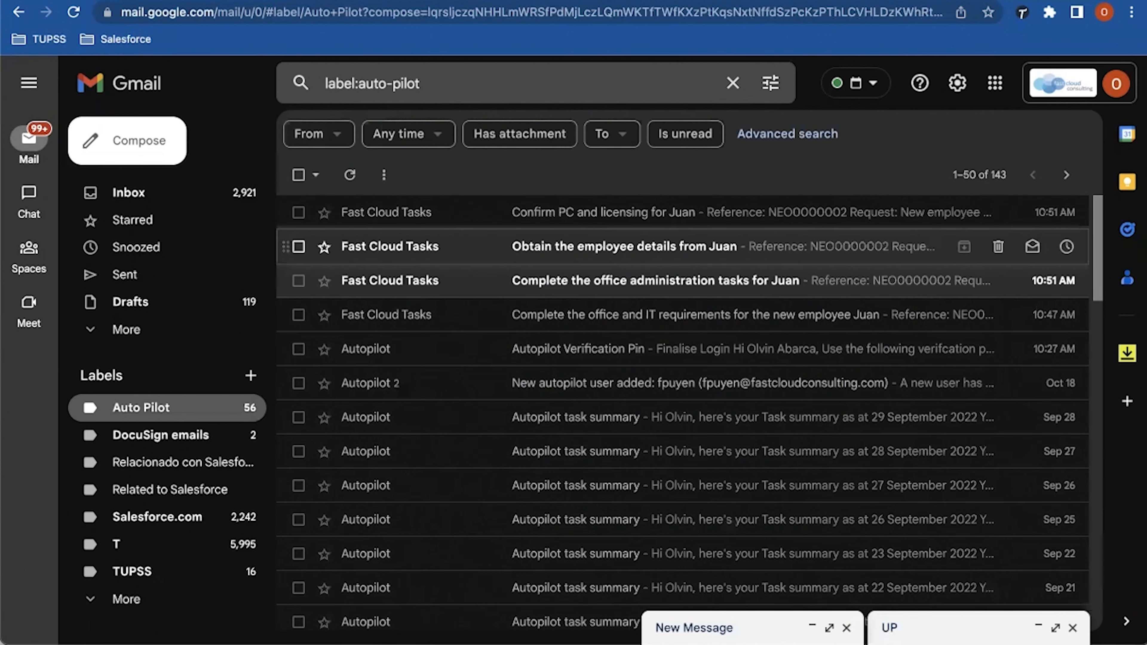
# Step: Read the Fast Cloud Tasks email about obtaining the employee details
pyautogui.click(623, 246)
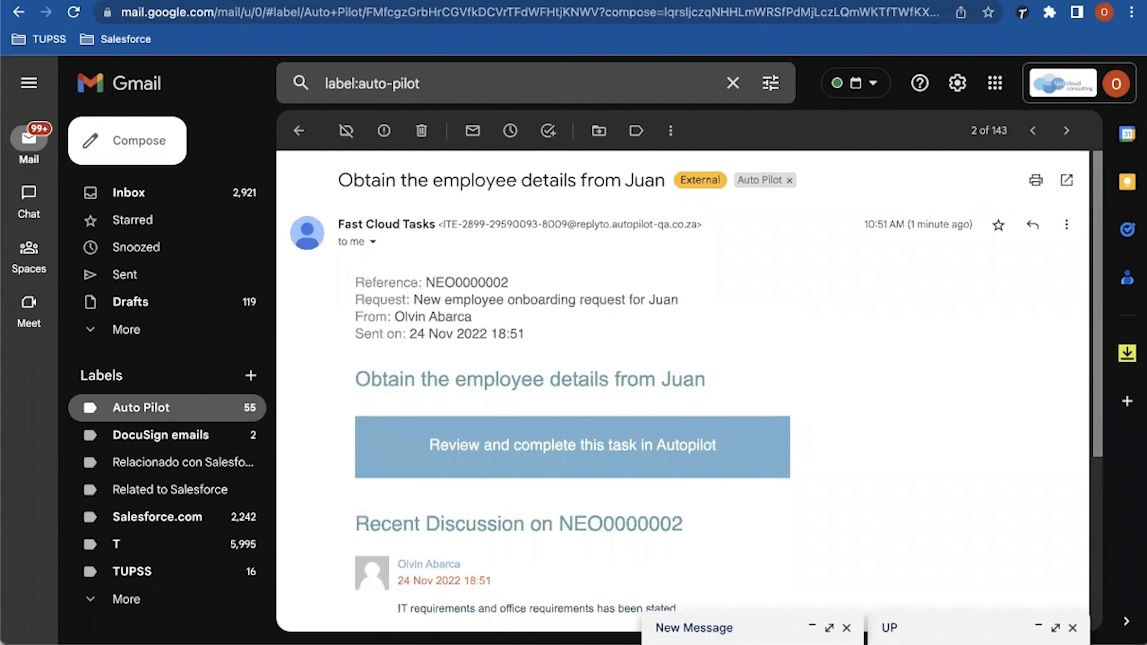
pyautogui.scroll(-3, 682, 391)
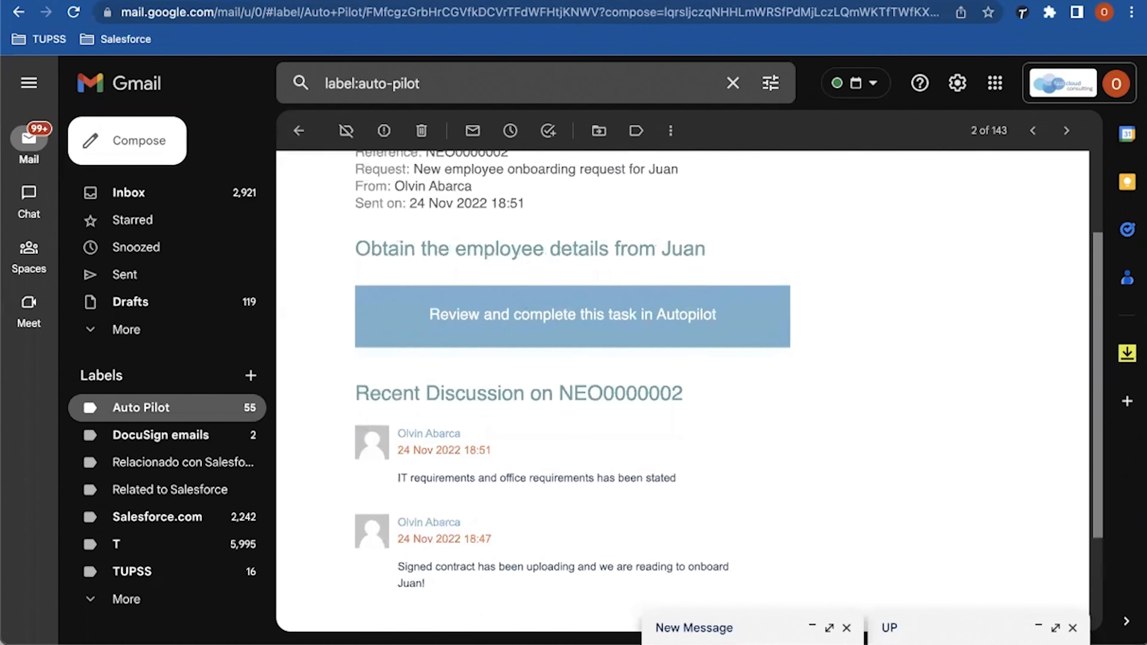
pyautogui.scroll(-1, 682, 391)
pyautogui.scroll(5, 682, 391)
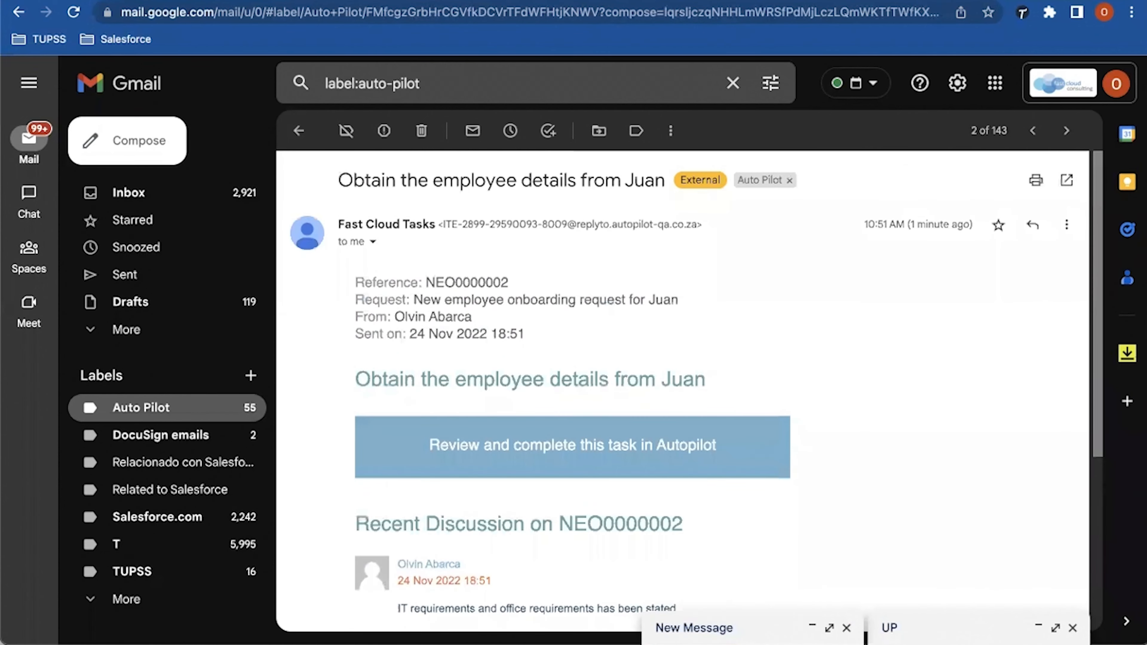
pyautogui.click(299, 130)
# Step: Read the office administration tasks email, then return to the AutoPilot task list
pyautogui.click(511, 280)
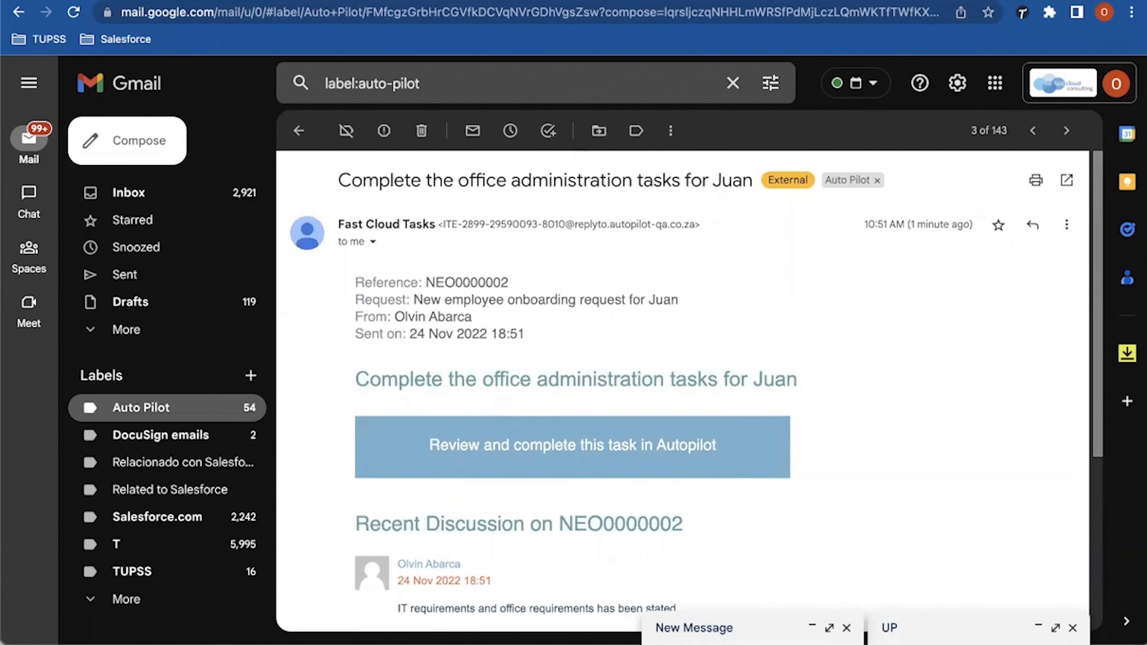
pyautogui.scroll(-5, 682, 389)
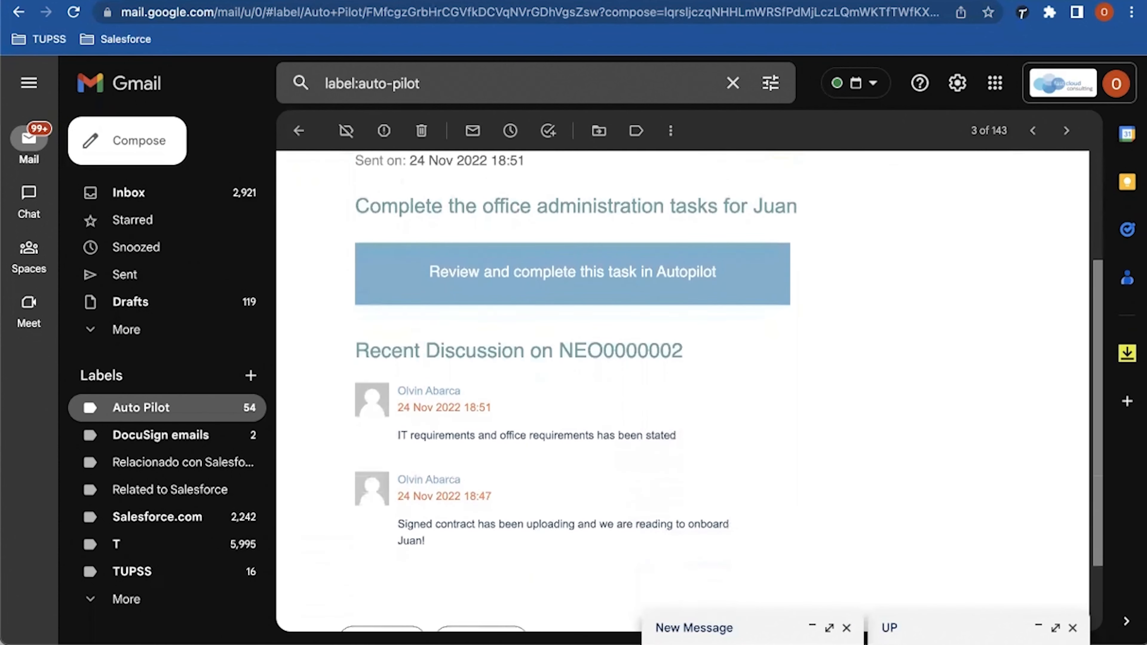
pyautogui.scroll(-1, 682, 388)
pyautogui.scroll(5, 681, 389)
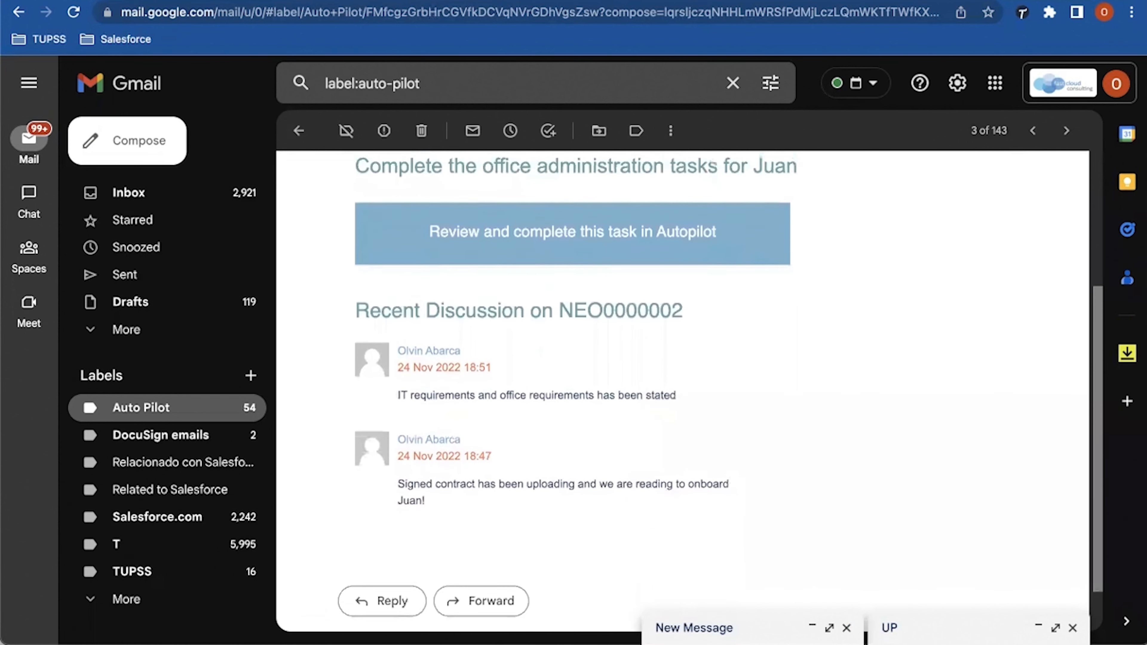
pyautogui.scroll(2, 682, 389)
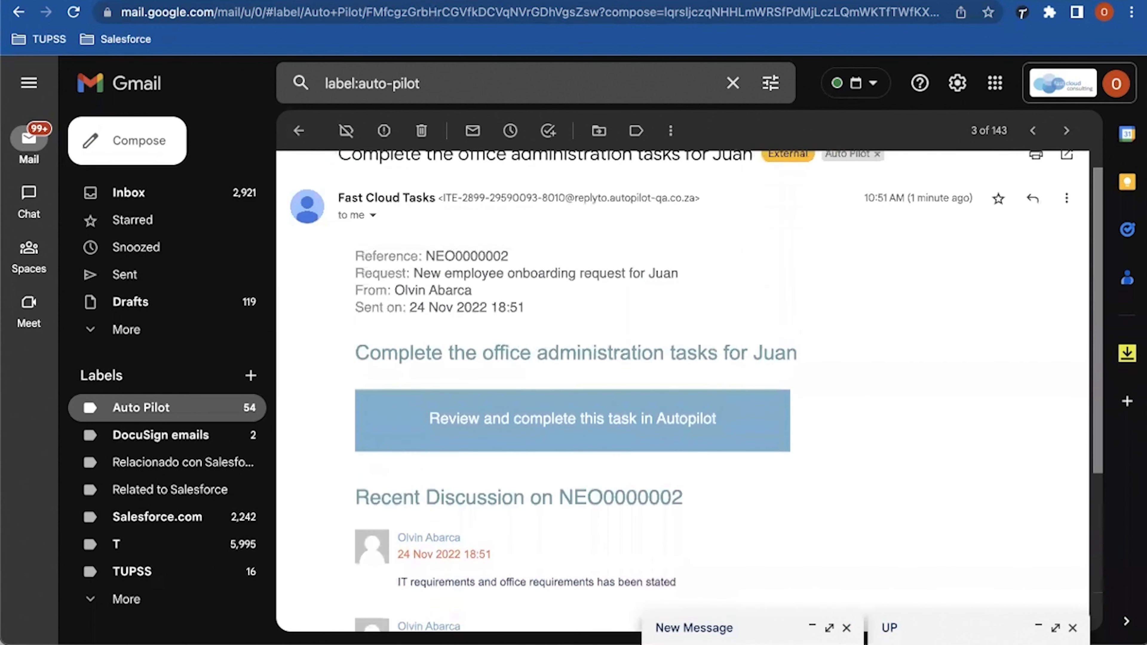
pyautogui.click(298, 130)
pyautogui.hotkey('ctrl', 'Tab')
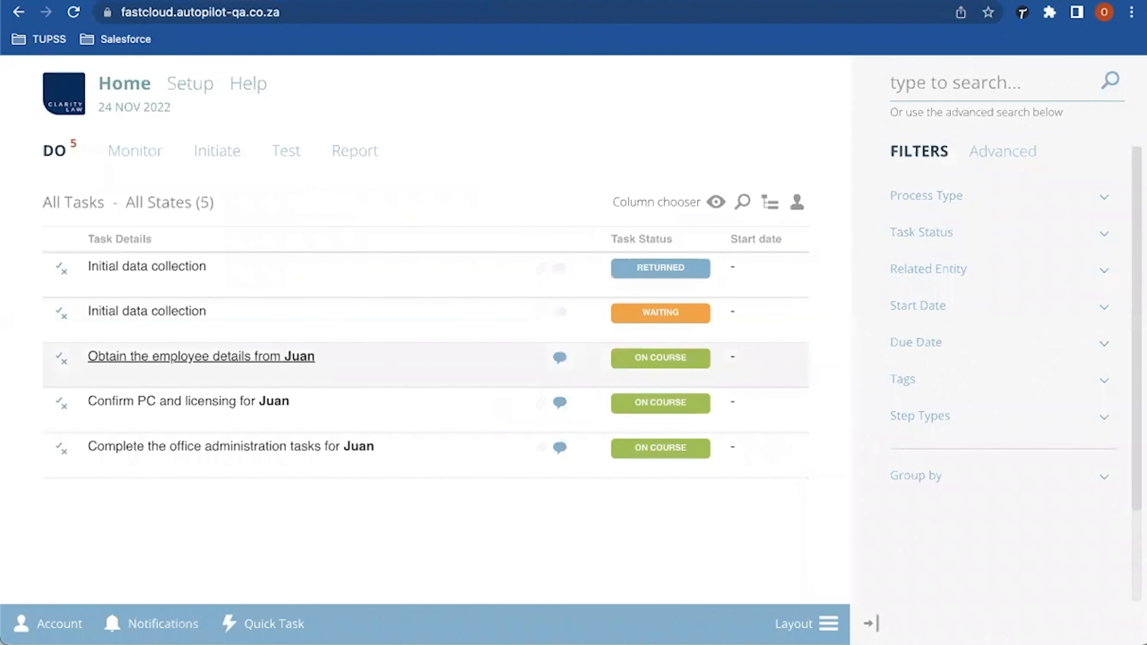
# Step: Open the 'Obtain the employee details' task and enter the title Accounting Assistant
pyautogui.click(201, 357)
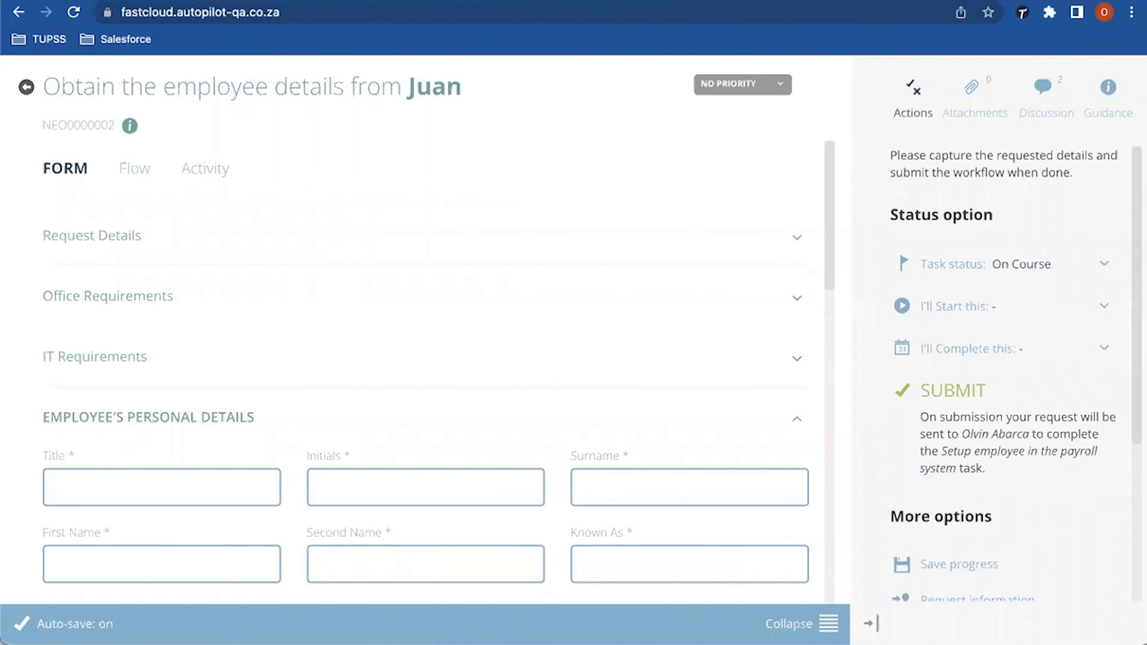
pyautogui.scroll(-2, 417, 350)
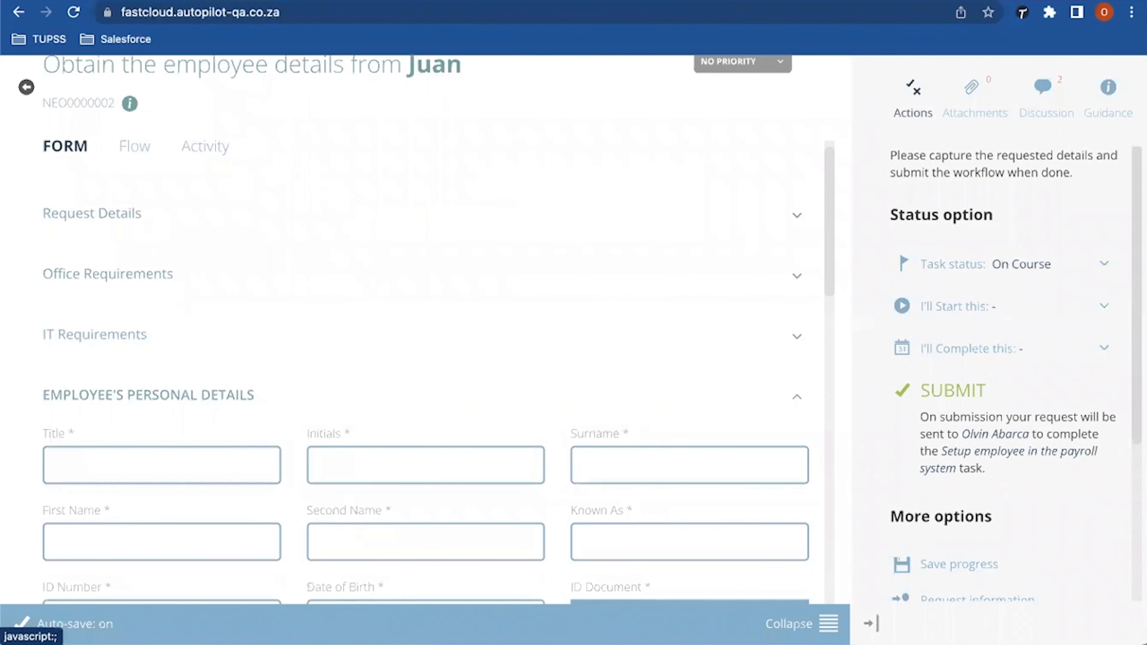
pyautogui.scroll(-5, 418, 351)
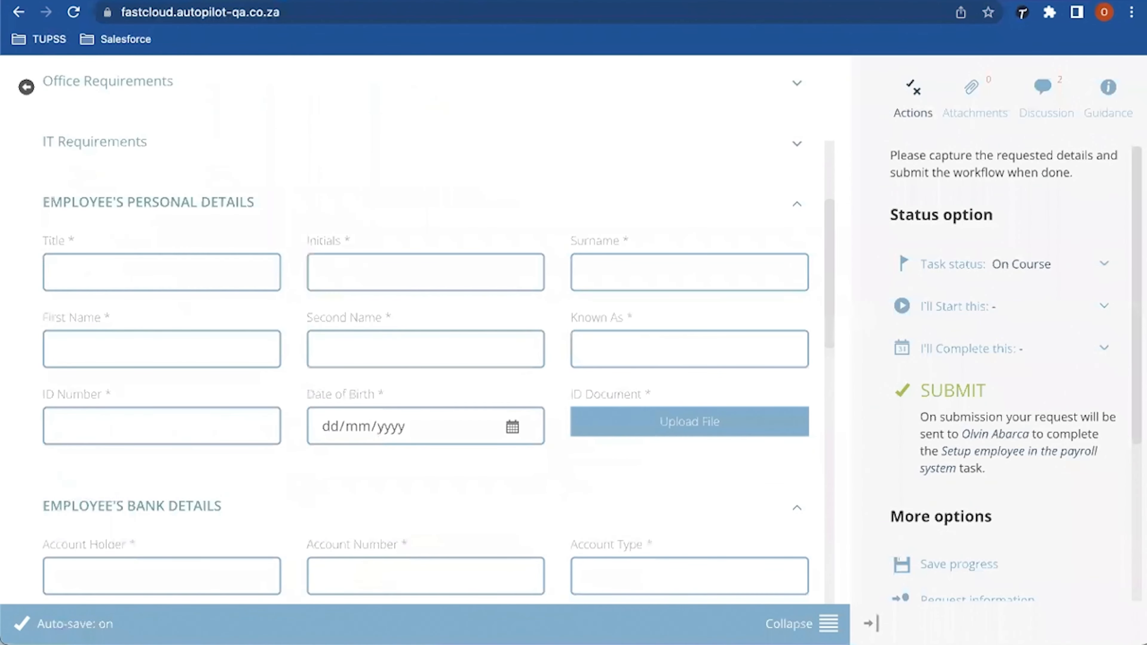
pyautogui.click(59, 272)
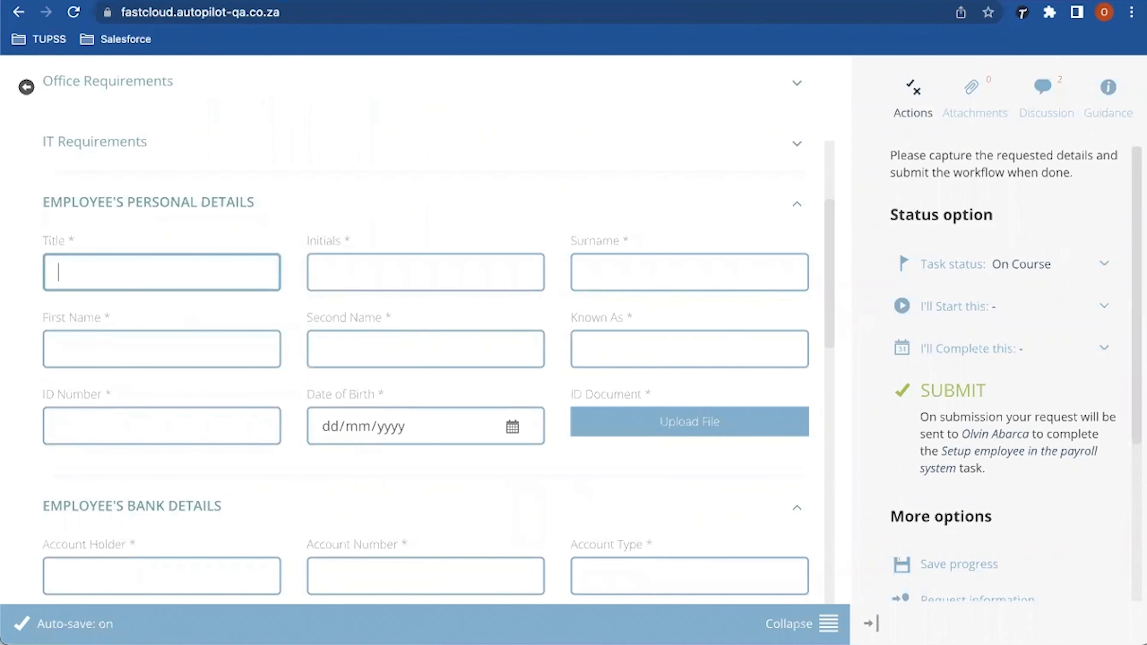
pyautogui.write('Accounting Assistant')
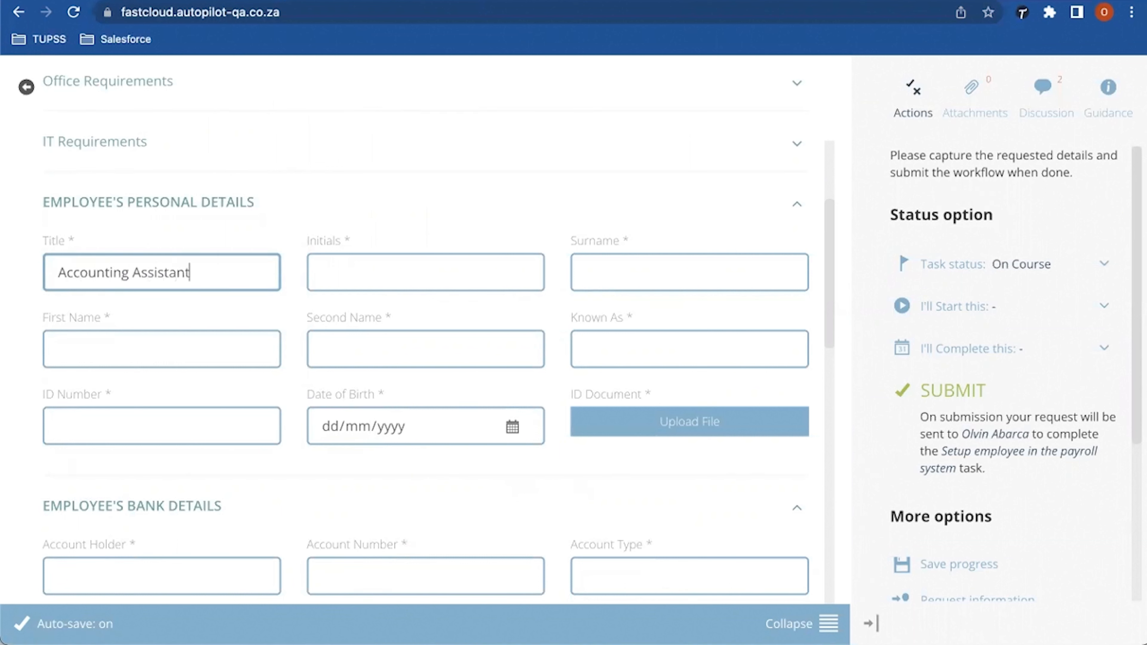
# Step: Enter the employee's initials, surname, first name, second name and known-as name
pyautogui.click(322, 272)
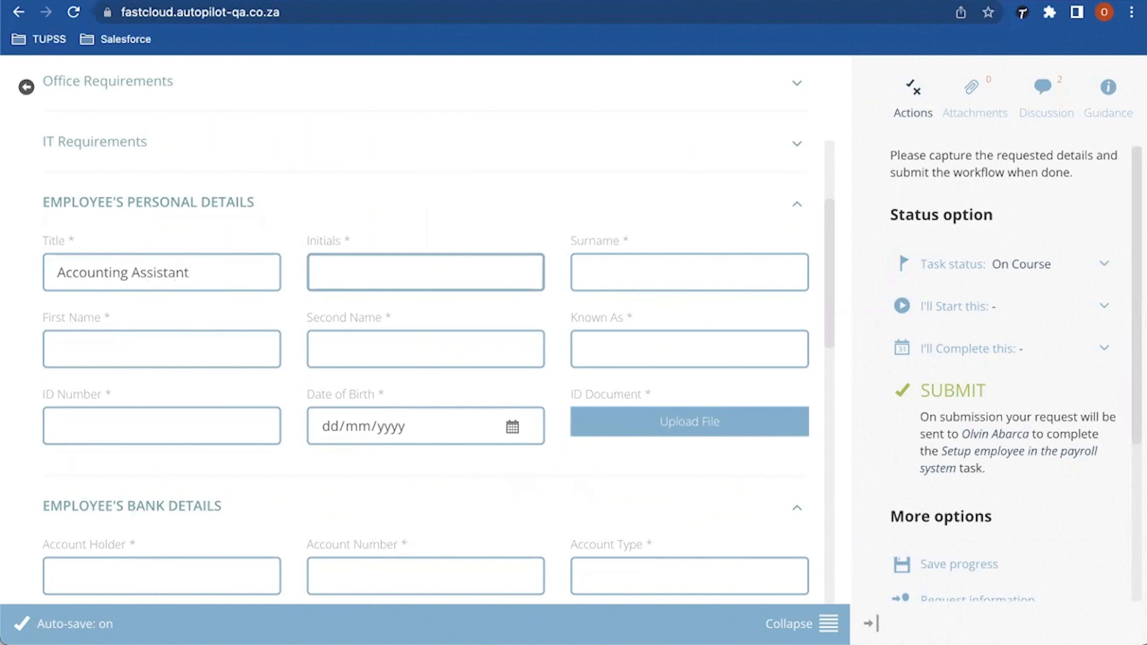
pyautogui.write('JL')
pyautogui.press('Tab')
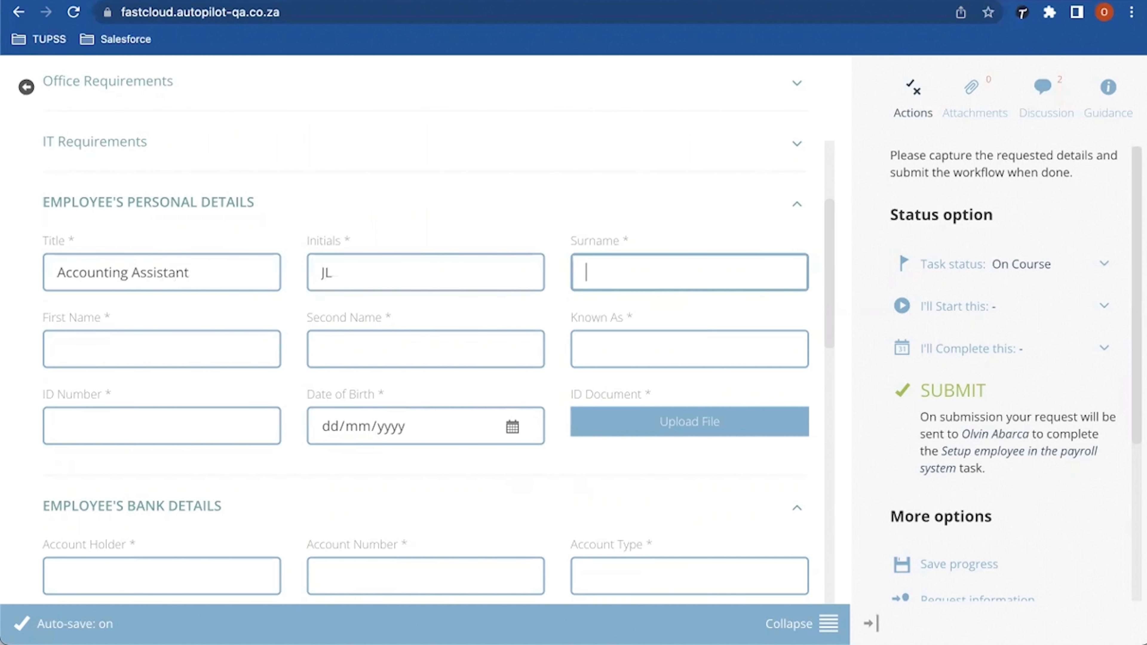
pyautogui.press('Tab')
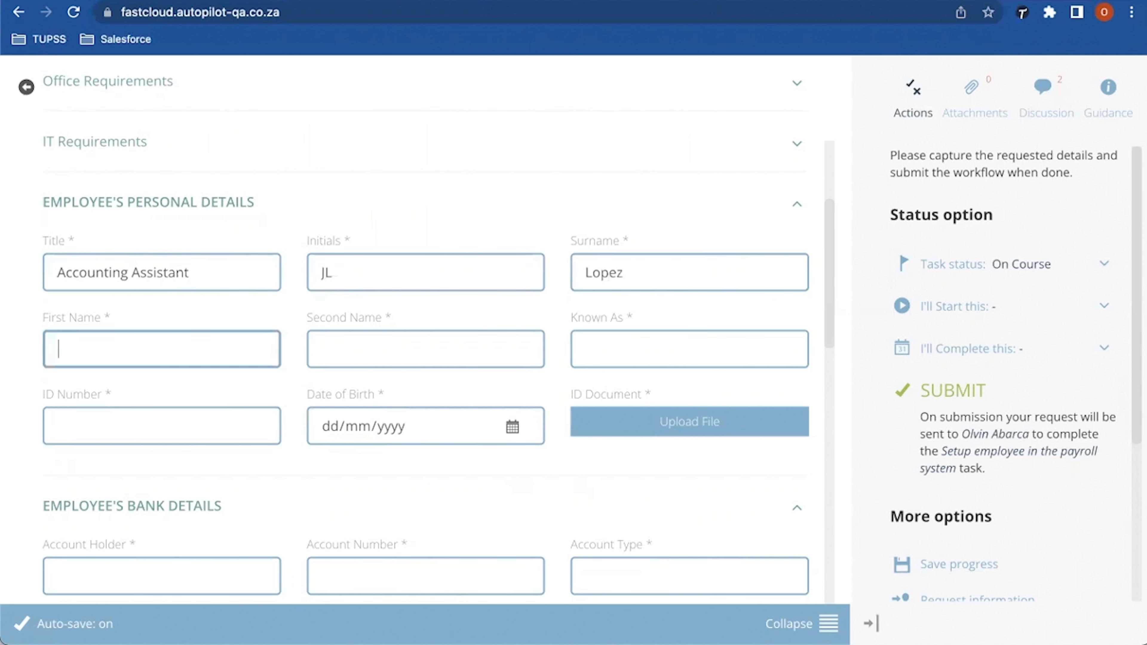
pyautogui.press('Tab')
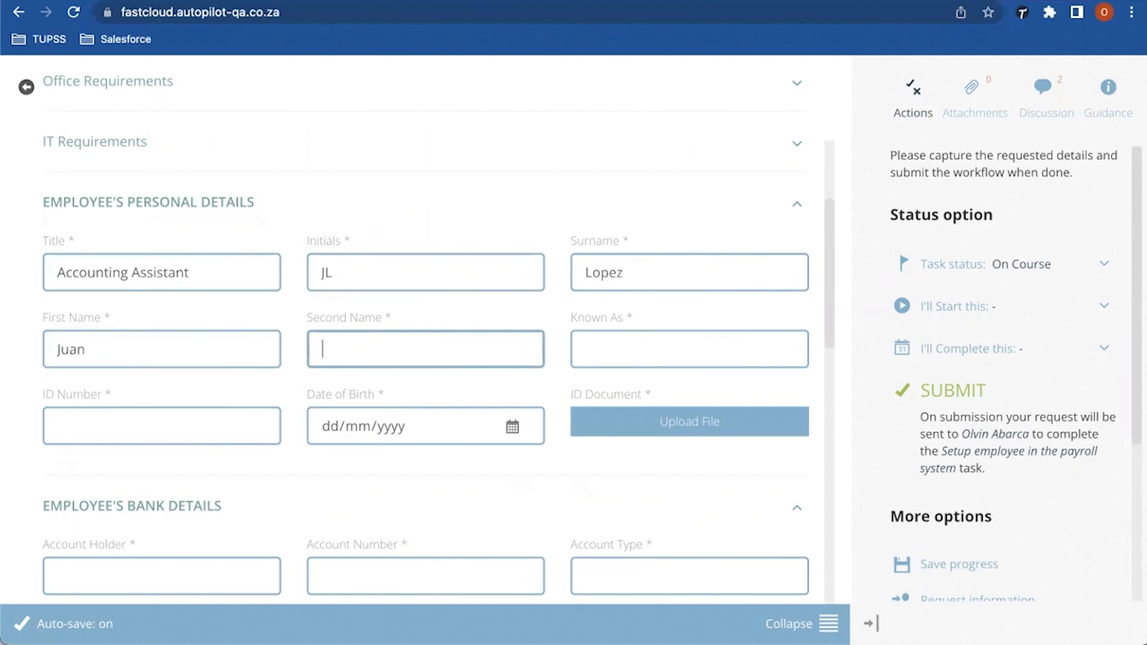
pyautogui.press('Tab')
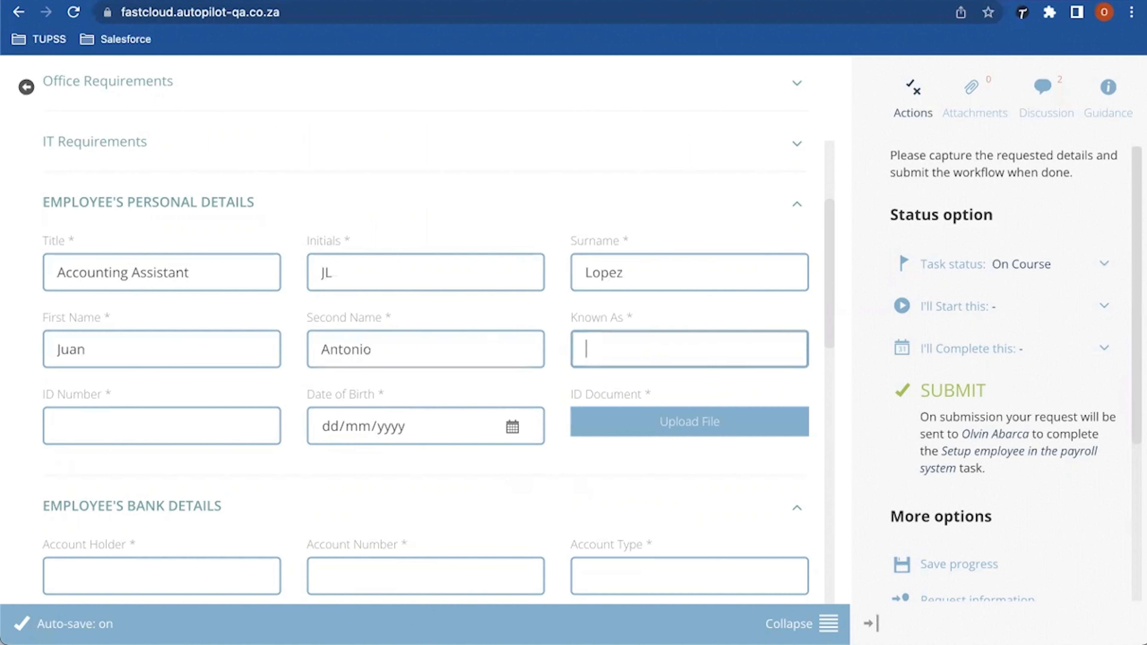
pyautogui.press('Tab')
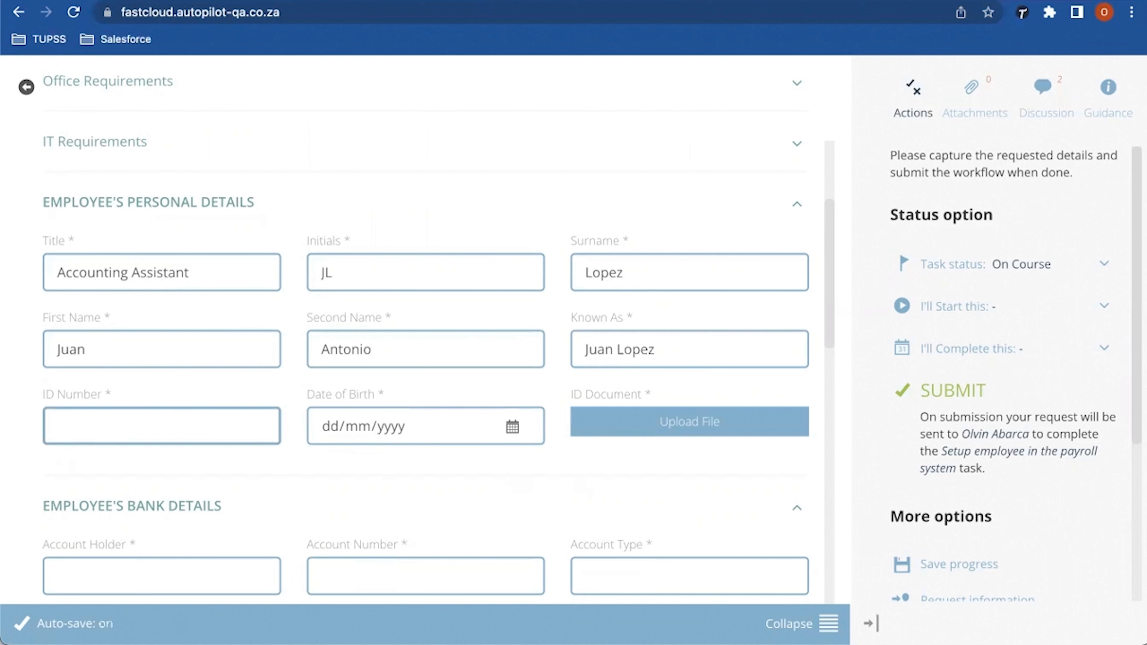
pyautogui.scroll(-2, 438, 330)
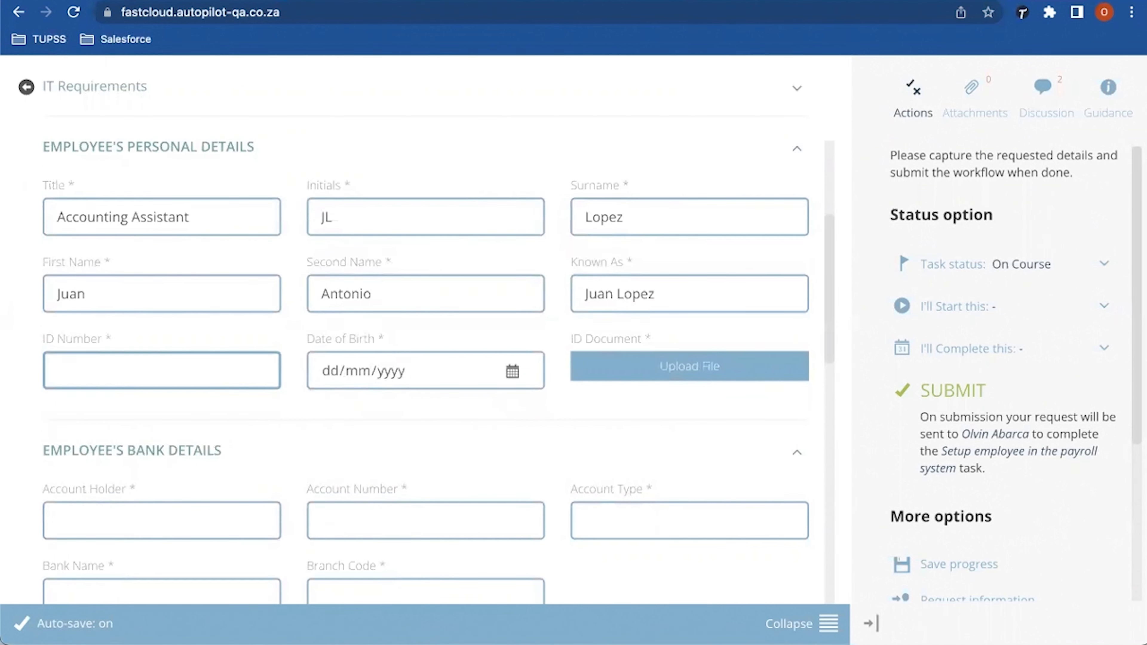
pyautogui.write('10345')
pyautogui.press('Tab')
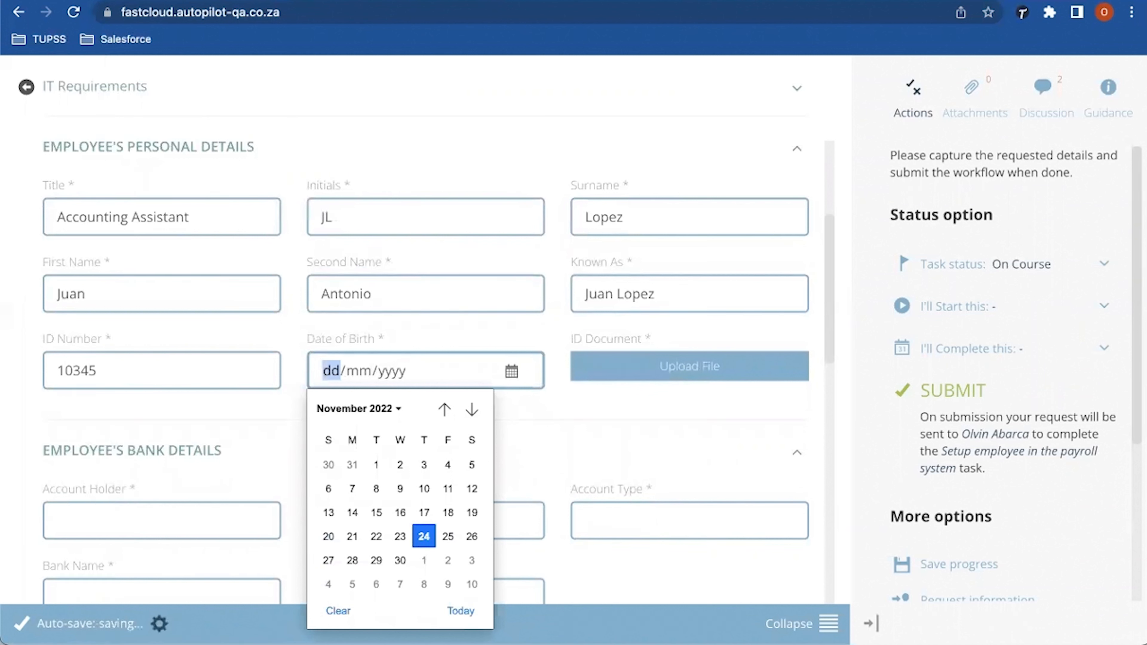
pyautogui.click(358, 408)
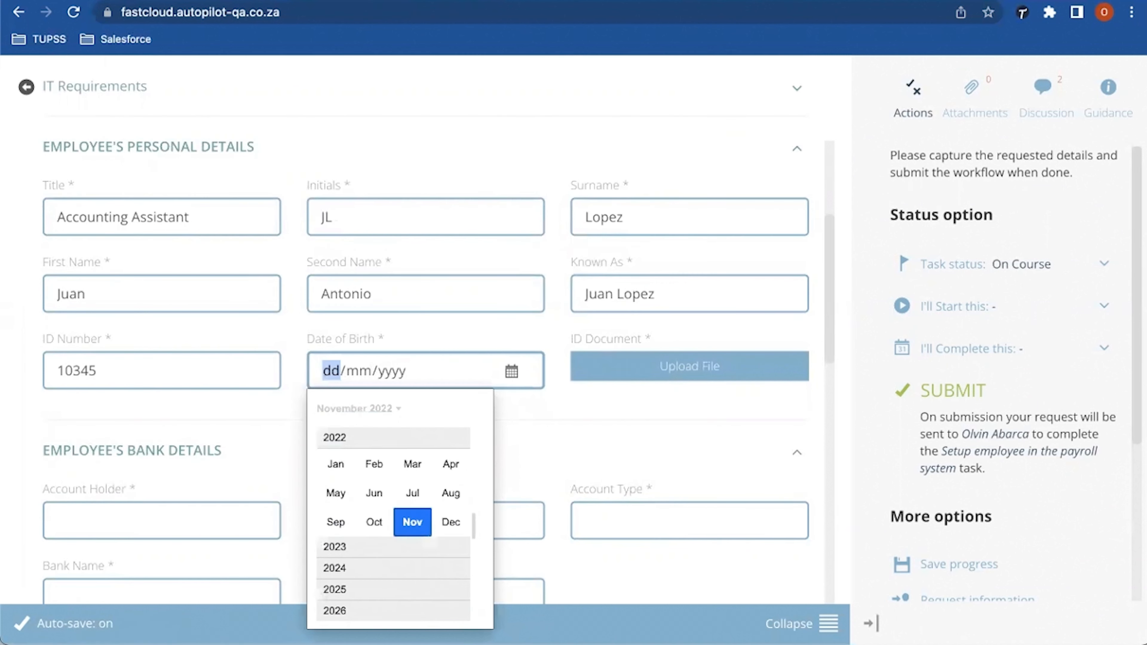
pyautogui.scroll(10, 393, 523)
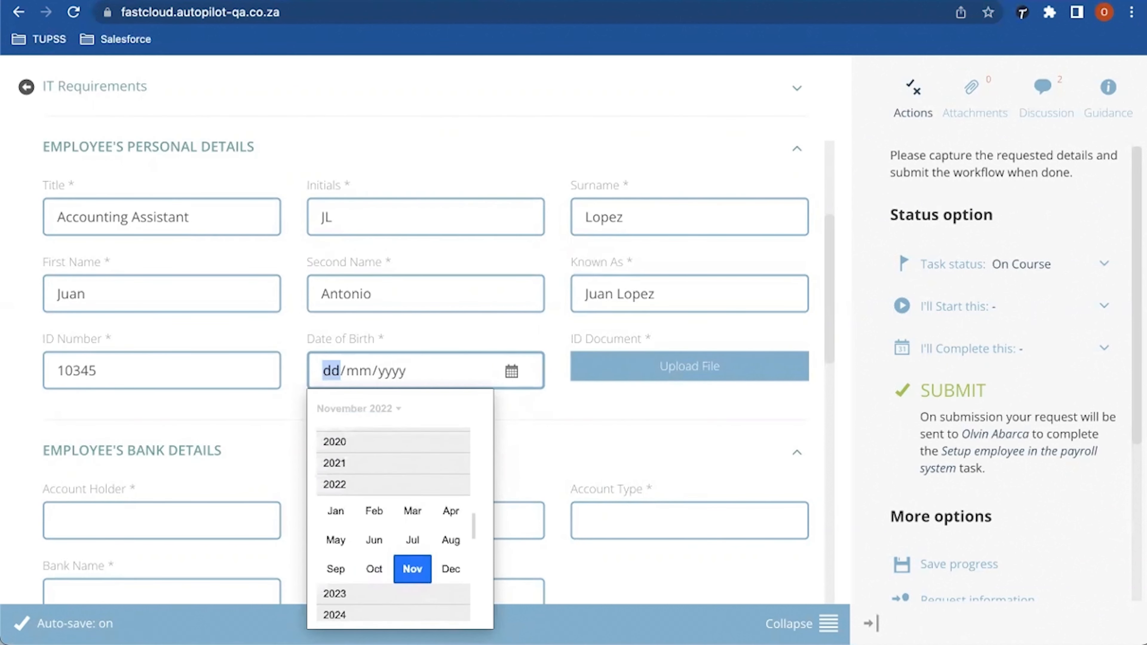
pyautogui.scroll(9, 394, 523)
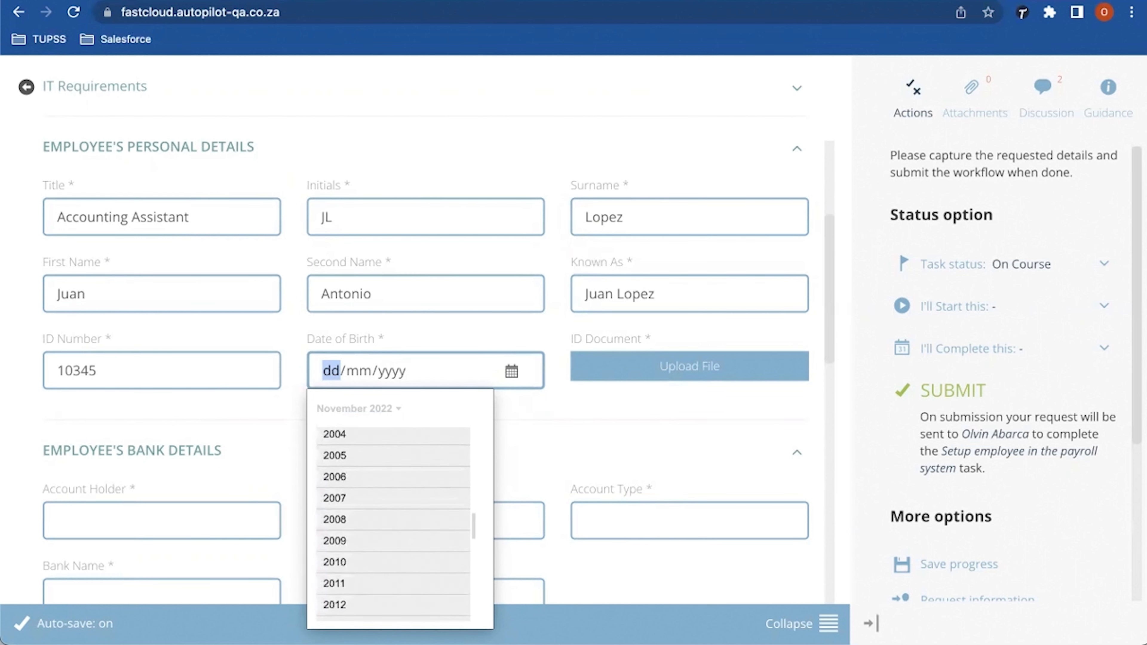
pyautogui.scroll(1, 394, 523)
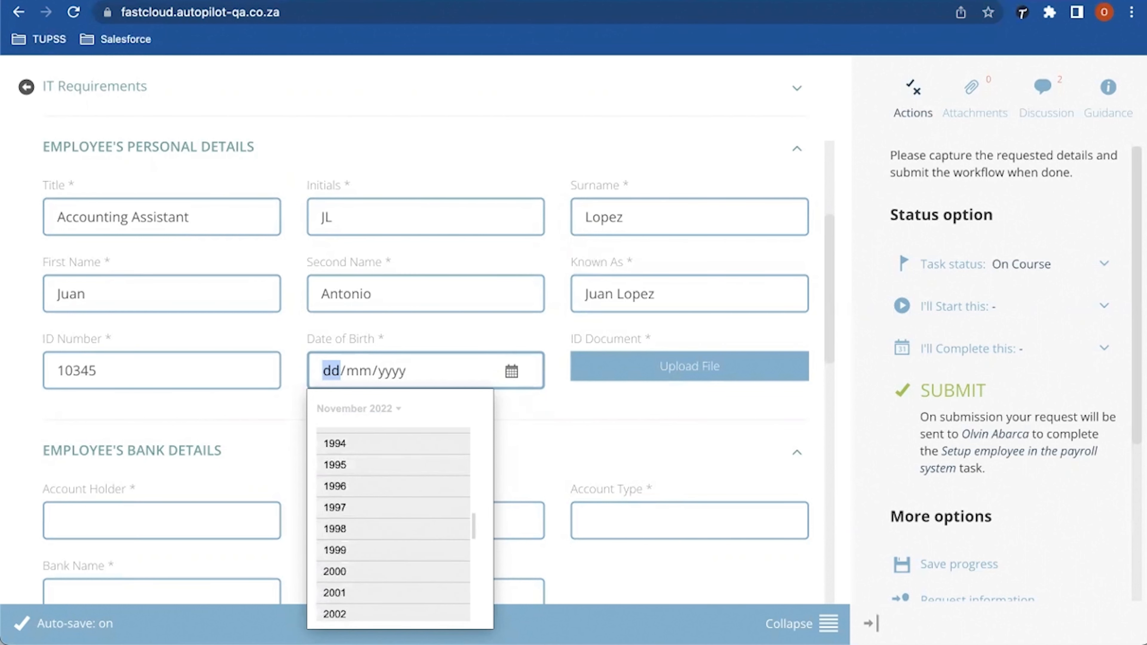
pyautogui.scroll(8, 393, 523)
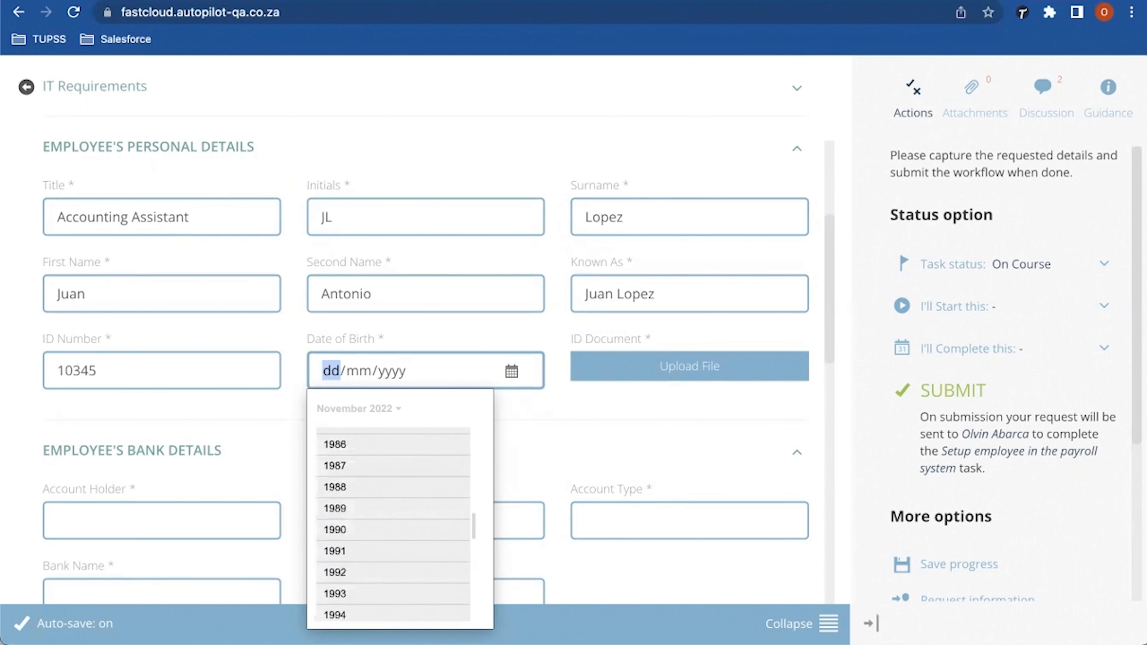
pyautogui.scroll(2, 393, 523)
pyautogui.click(343, 455)
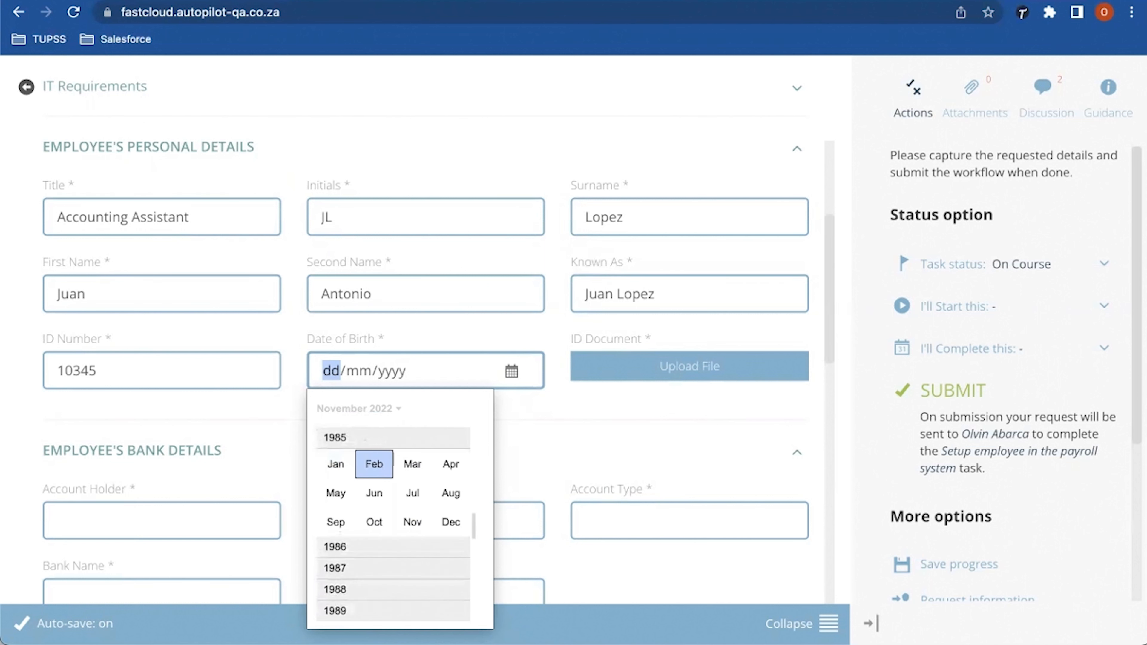
pyautogui.click(348, 492)
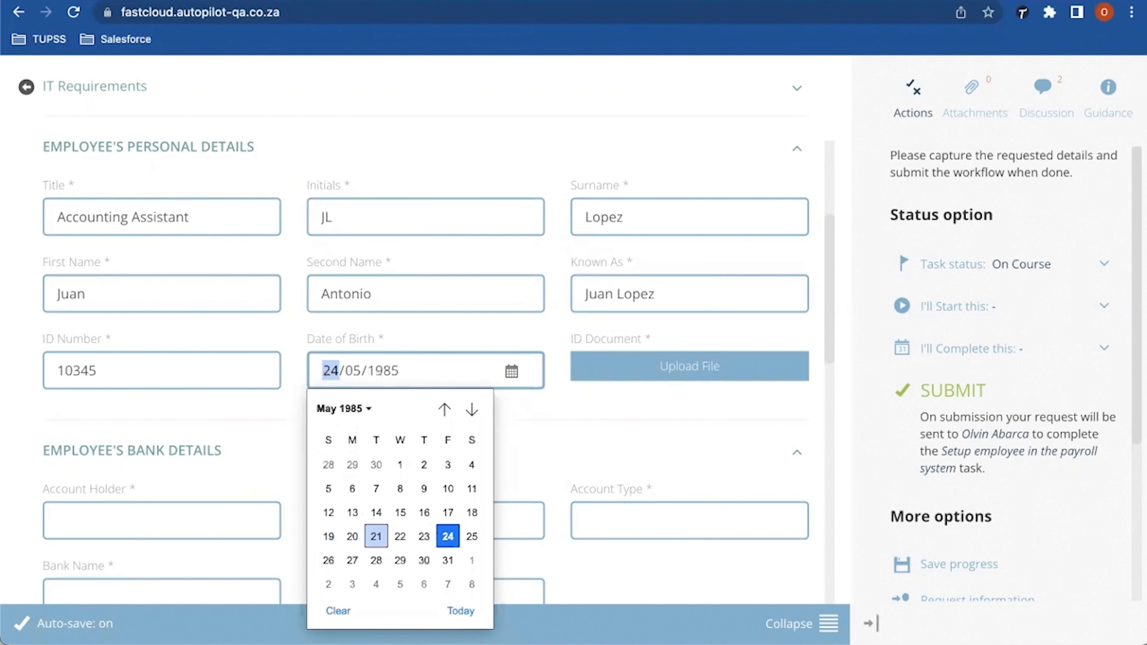
pyautogui.click(447, 536)
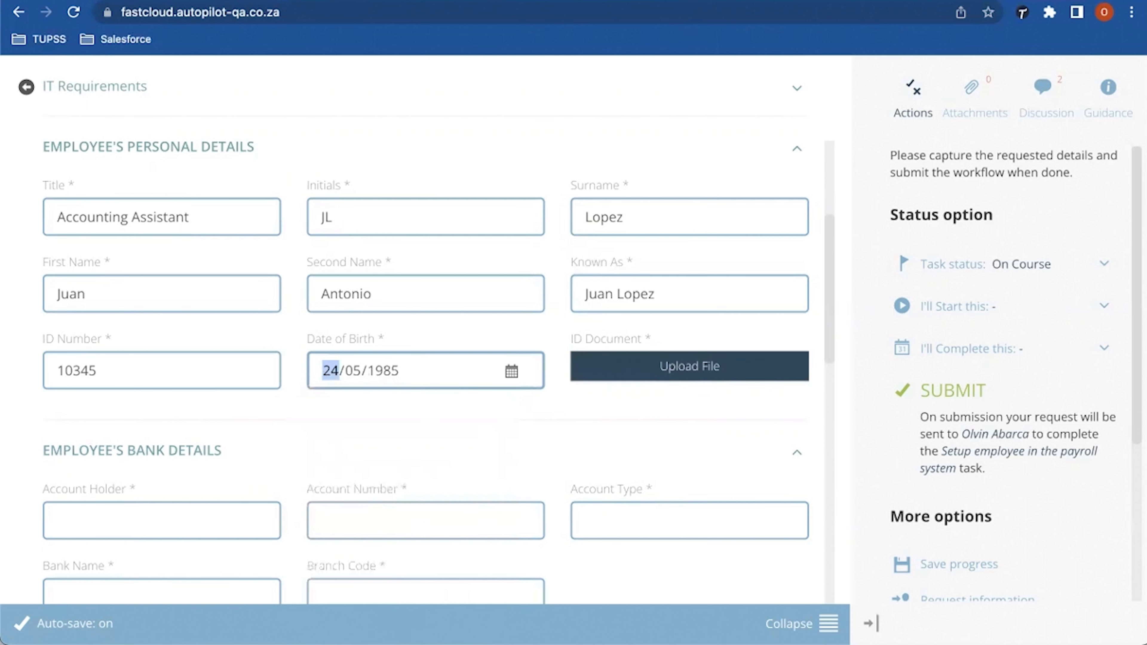
# Step: Collapse the Employee's Bank Details section and move down the form
pyautogui.click(53, 451)
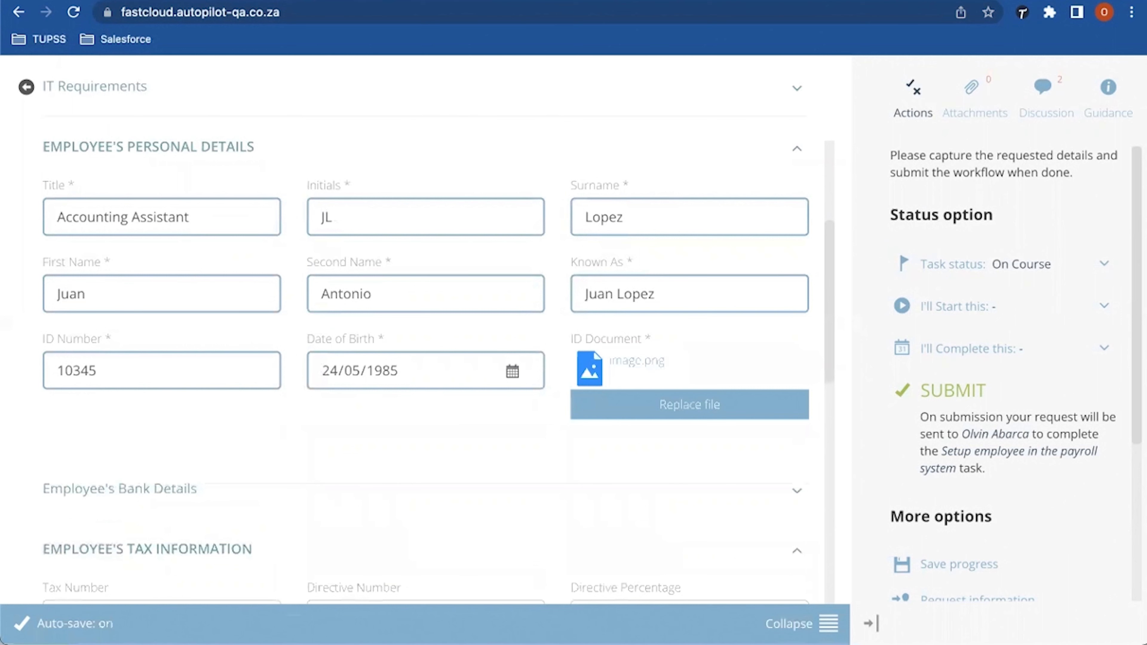
pyautogui.scroll(-3, 425, 353)
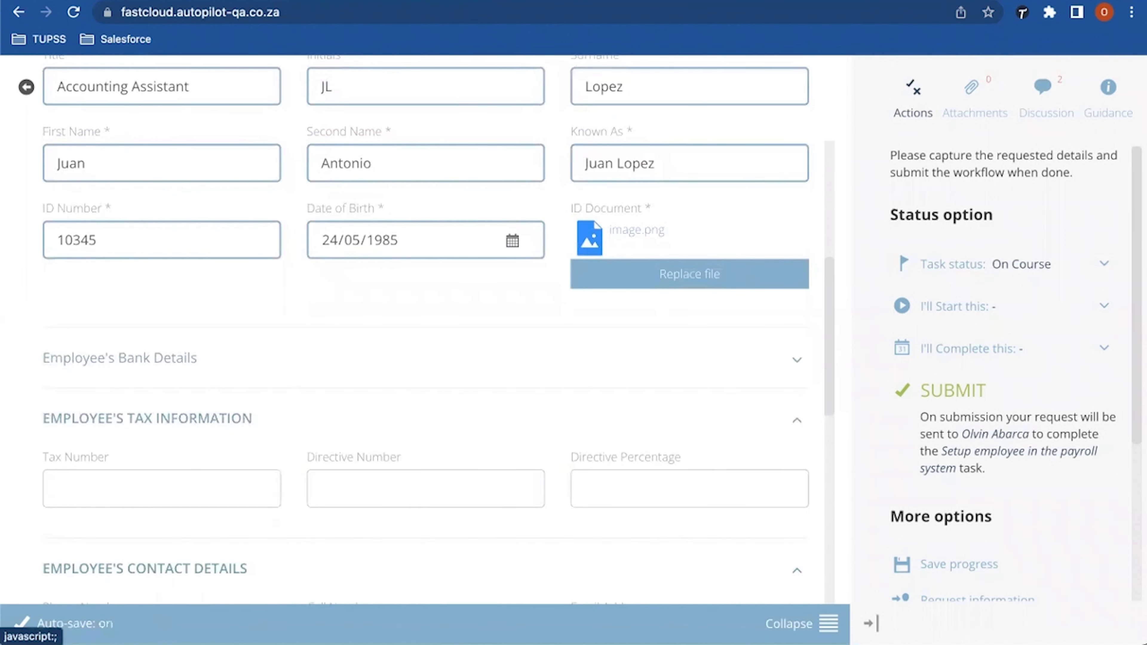
# Step: Expand the bank details and enter the account holder's name and account number
pyautogui.click(120, 358)
pyautogui.scroll(-6, 424, 330)
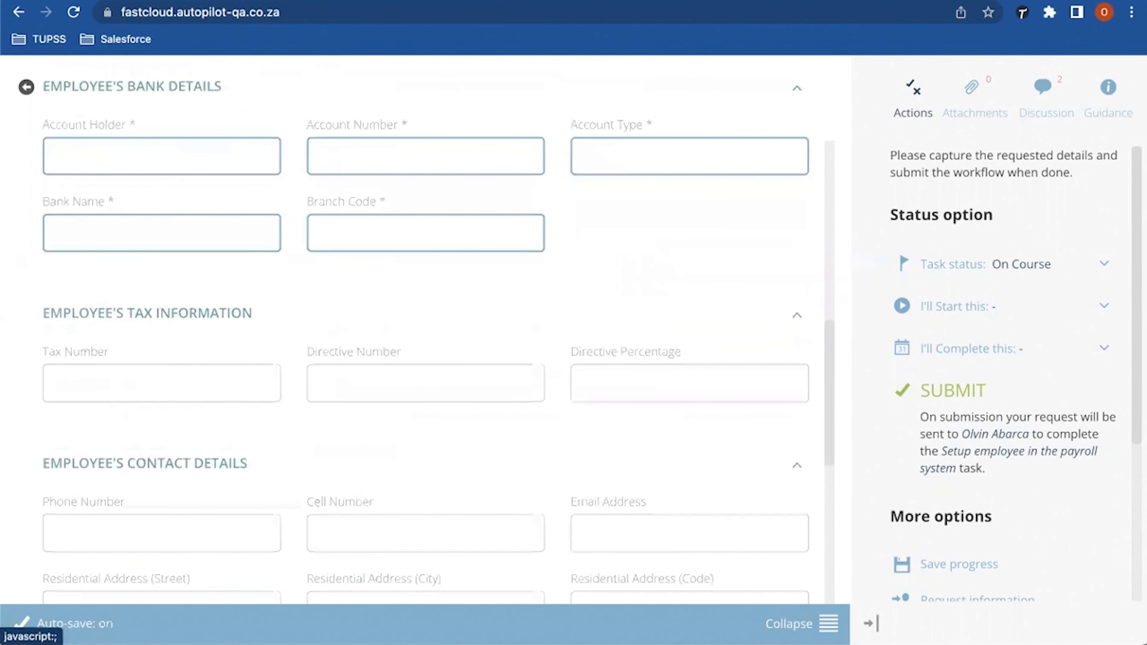
pyautogui.scroll(1, 425, 330)
pyautogui.scroll(2, 424, 330)
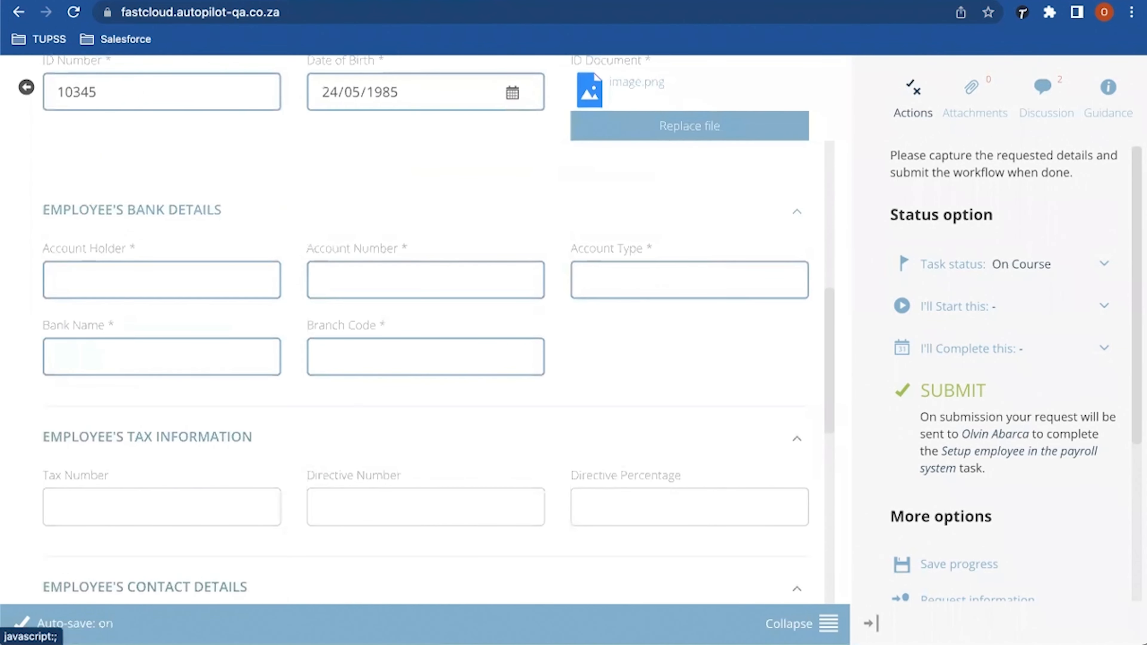
pyautogui.click(58, 279)
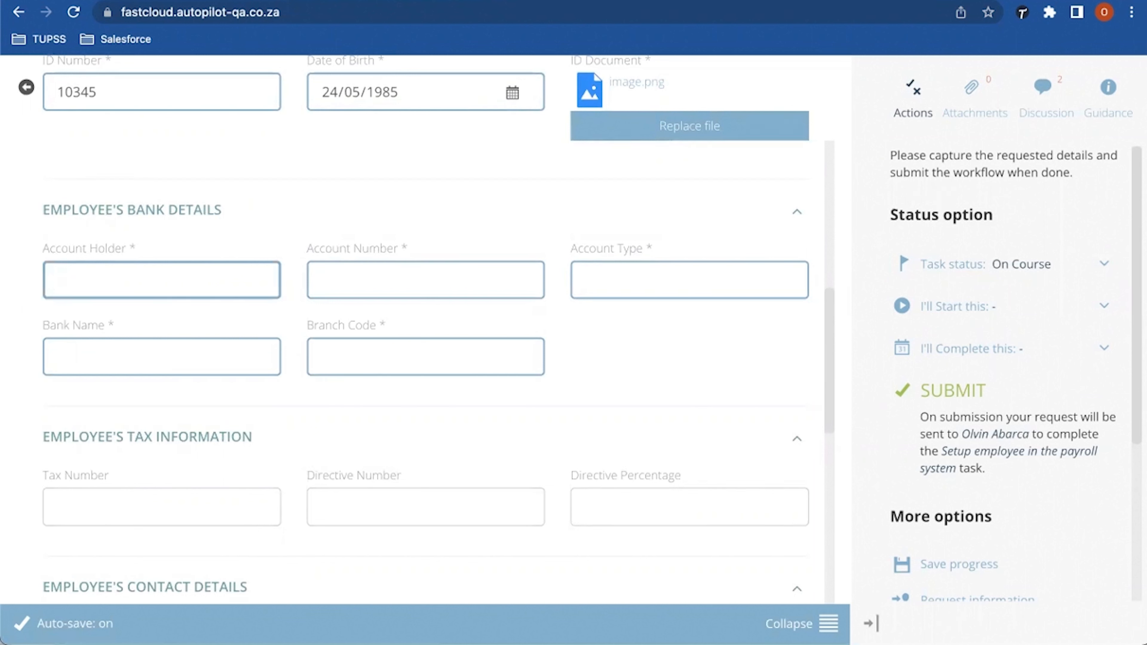
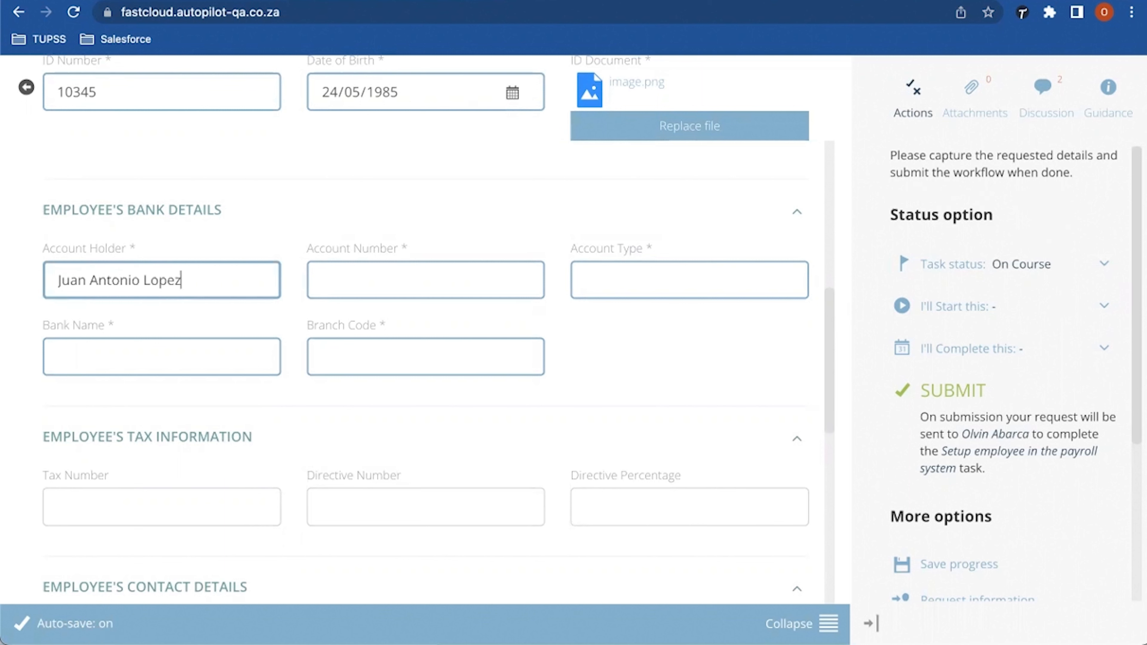
pyautogui.press('Tab')
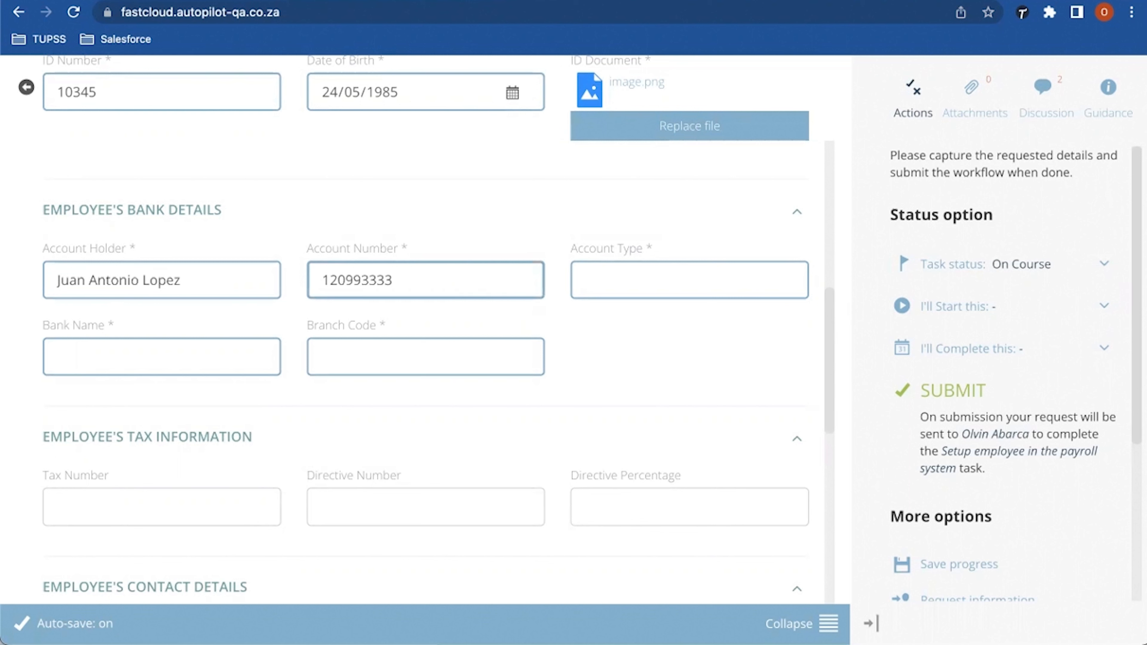
# Step: Set account type Payroll, bank name Bank of America and branch code Headquaters
pyautogui.click(586, 280)
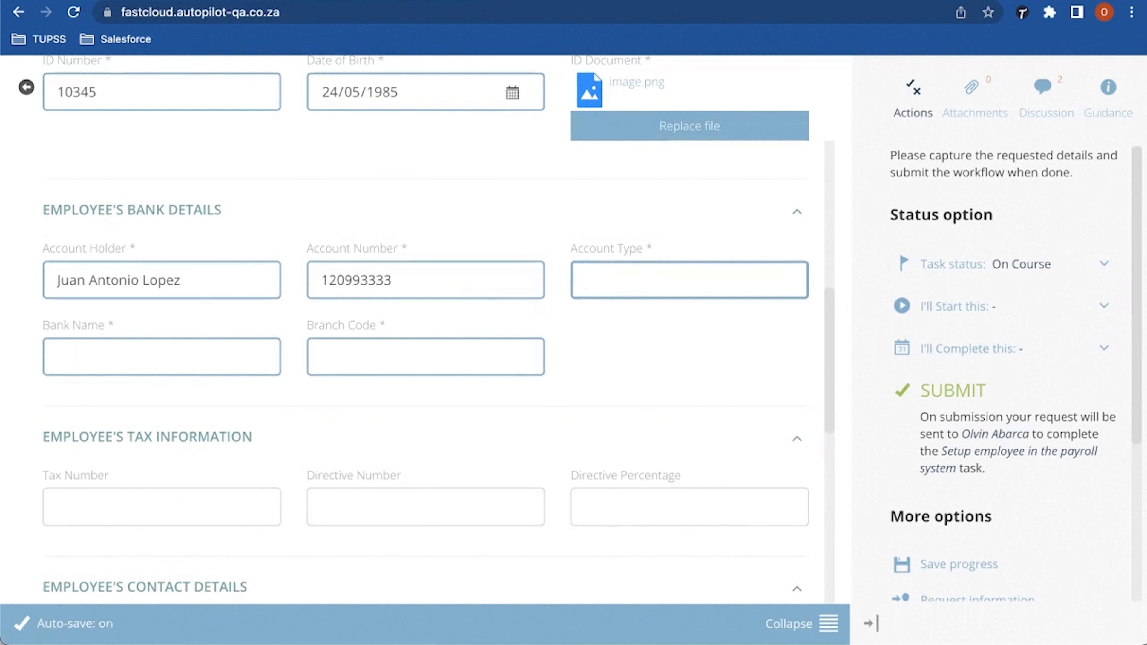
pyautogui.write('Payroll')
pyautogui.press('Tab')
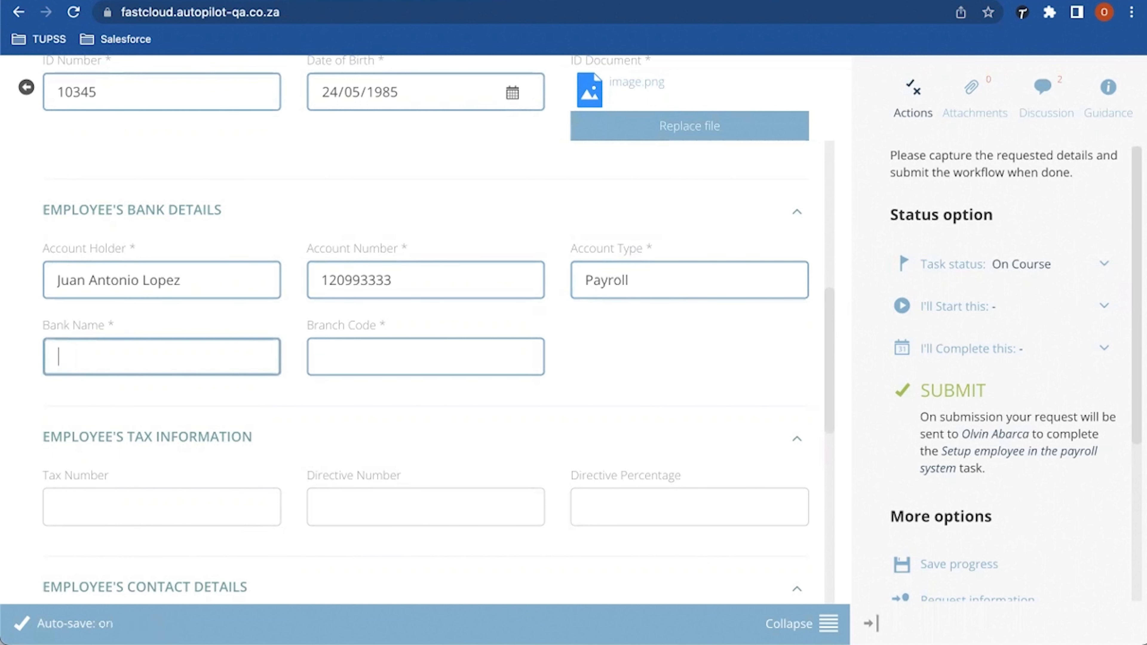
pyautogui.write('Bank of America')
pyautogui.press('Tab')
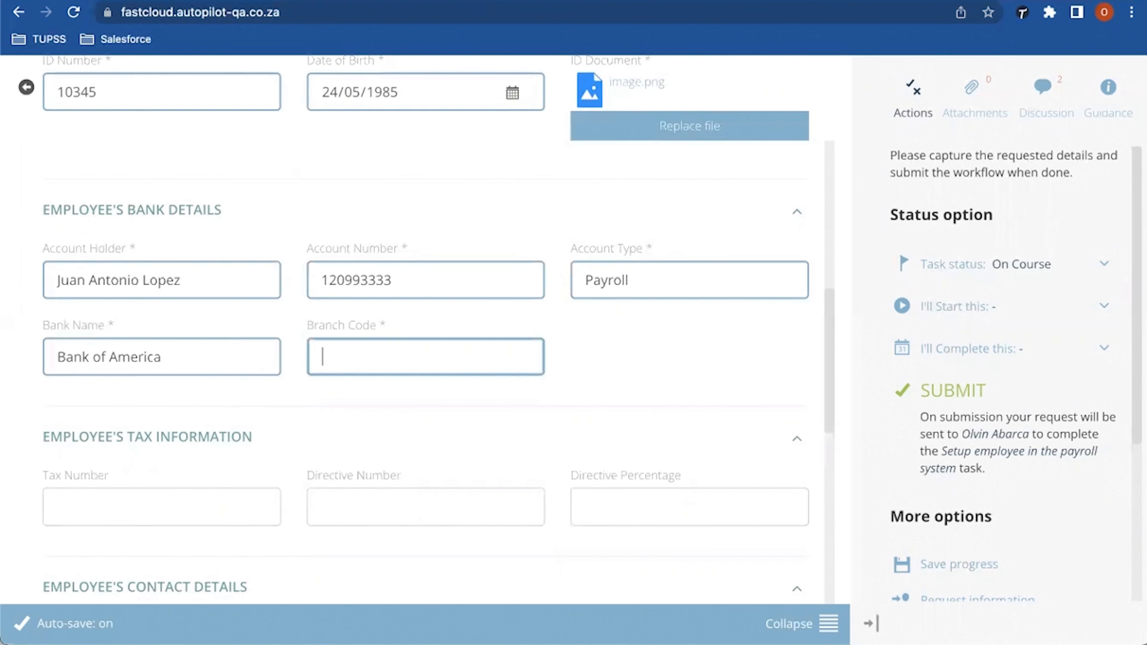
pyautogui.write('Headquaters')
pyautogui.scroll(-3, 425, 316)
pyautogui.click(59, 391)
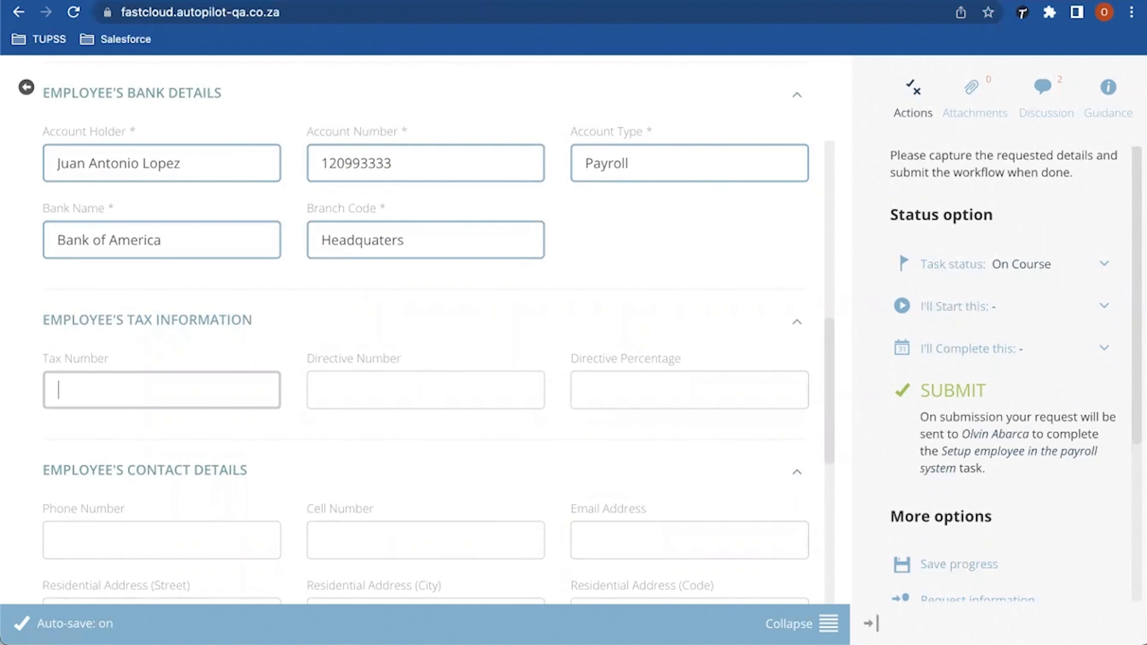
# Step: Leave the tax directive fields and the employee's phone, cell, email and residential address blank
pyautogui.click(322, 389)
pyautogui.click(586, 390)
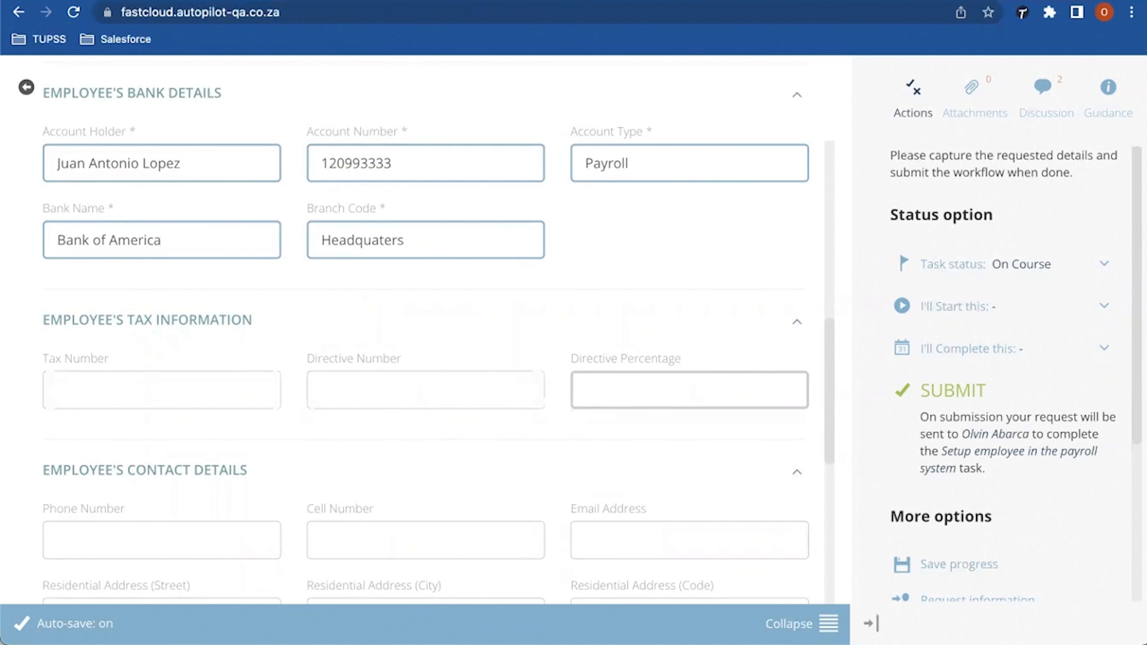
pyautogui.scroll(-1, 438, 332)
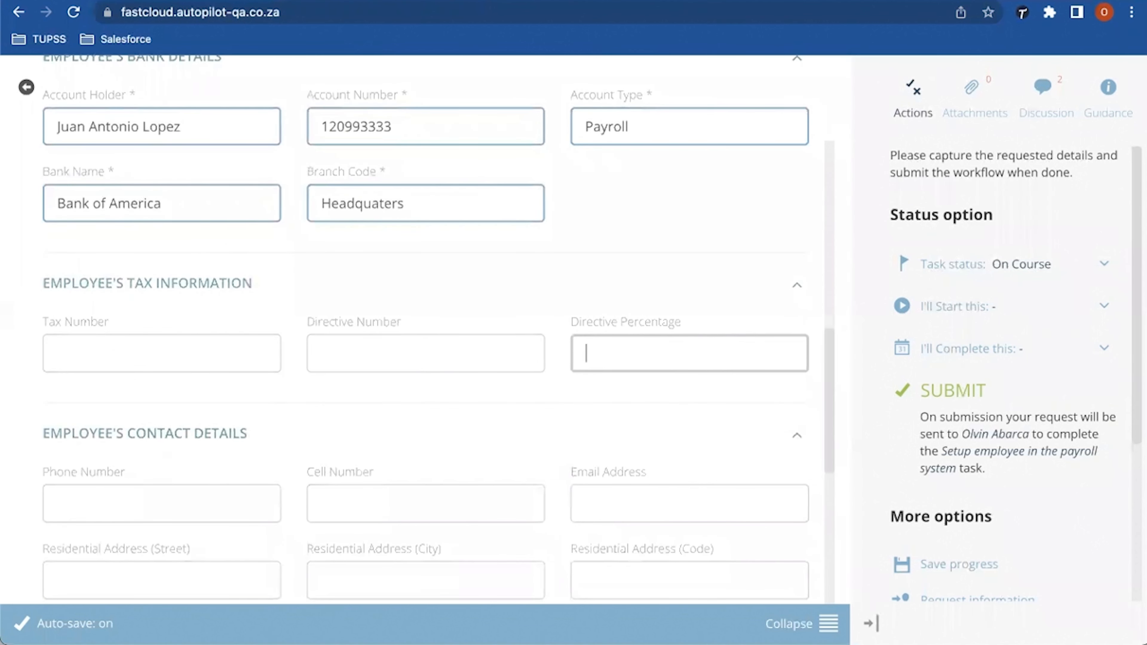
pyautogui.scroll(-2, 437, 332)
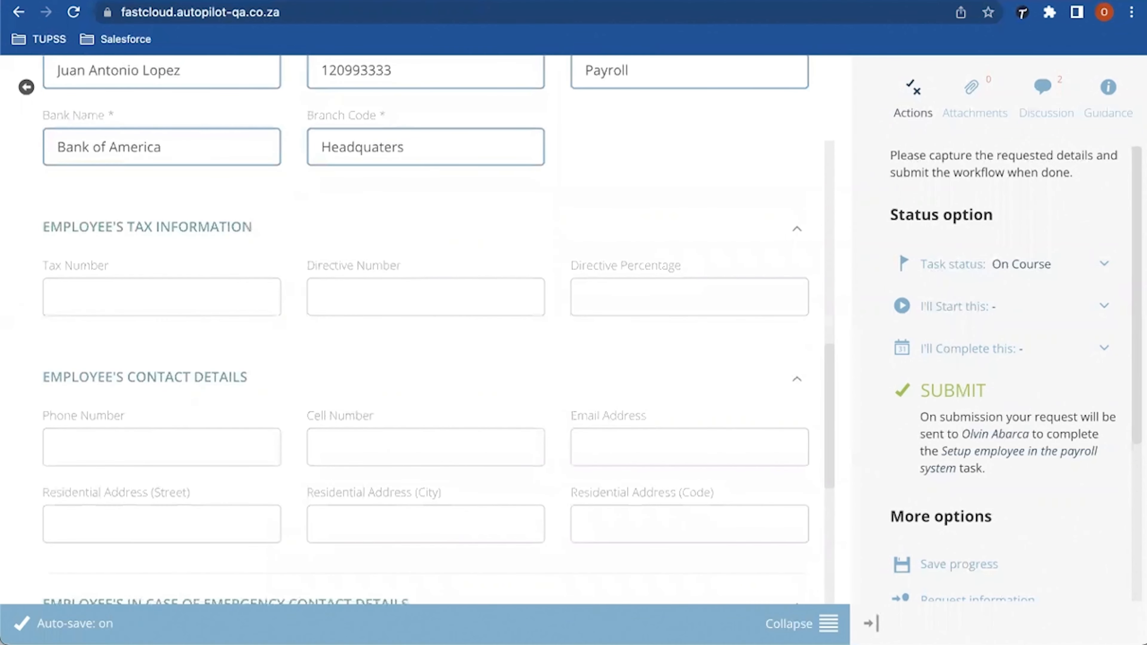
pyautogui.scroll(-4, 438, 332)
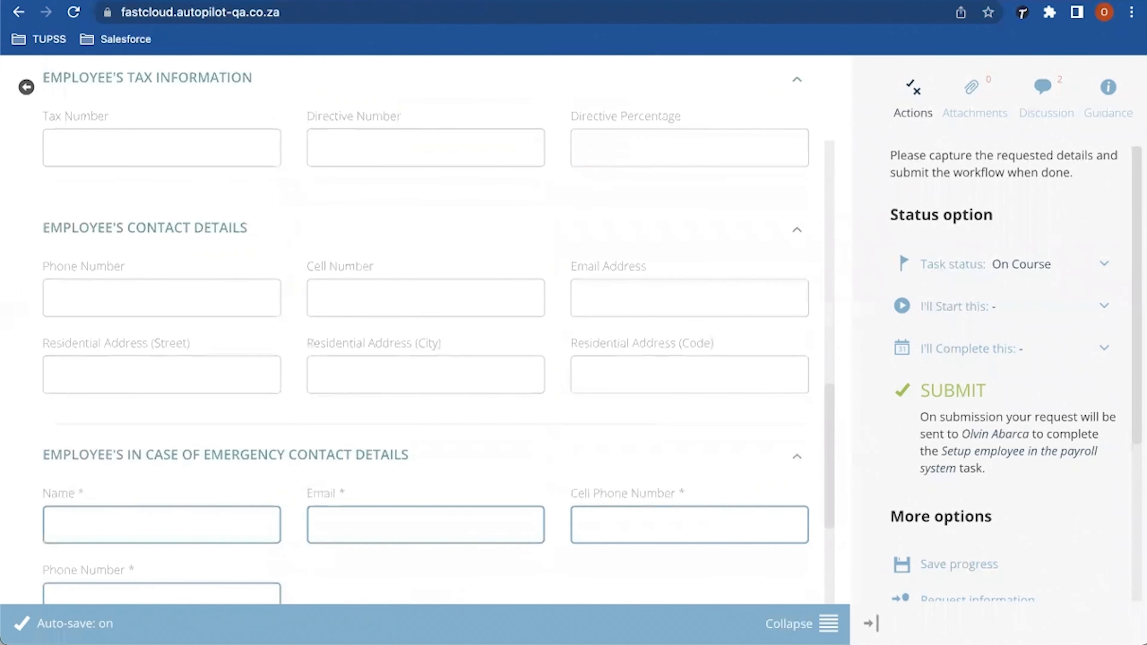
pyautogui.click(59, 298)
pyautogui.click(322, 298)
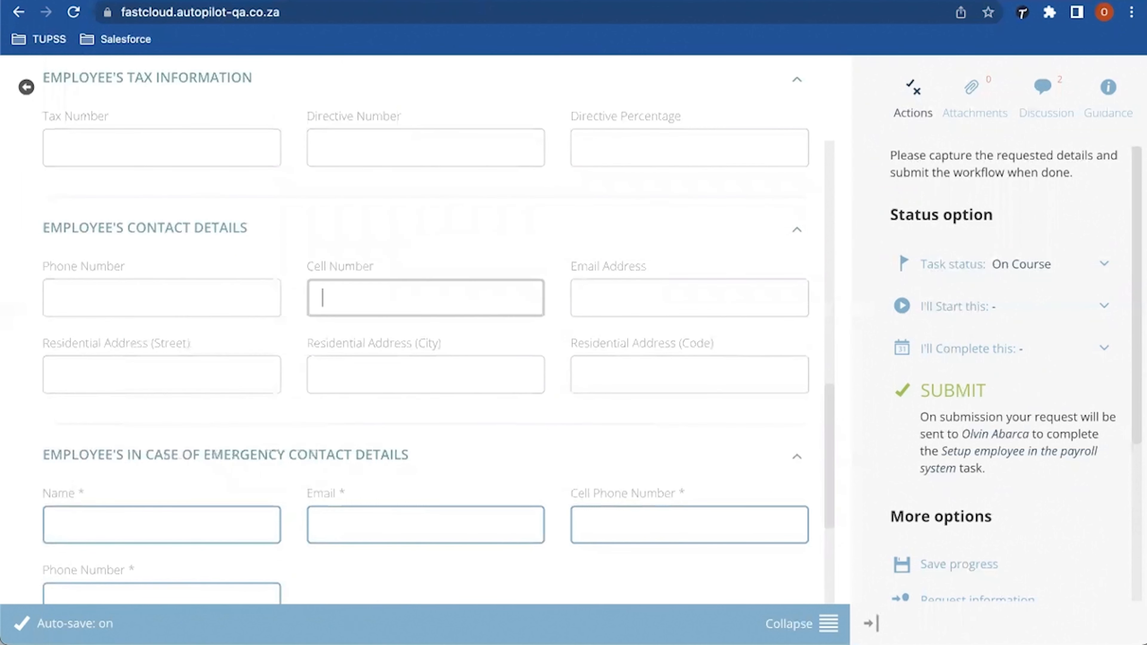
pyautogui.click(587, 298)
pyautogui.click(59, 374)
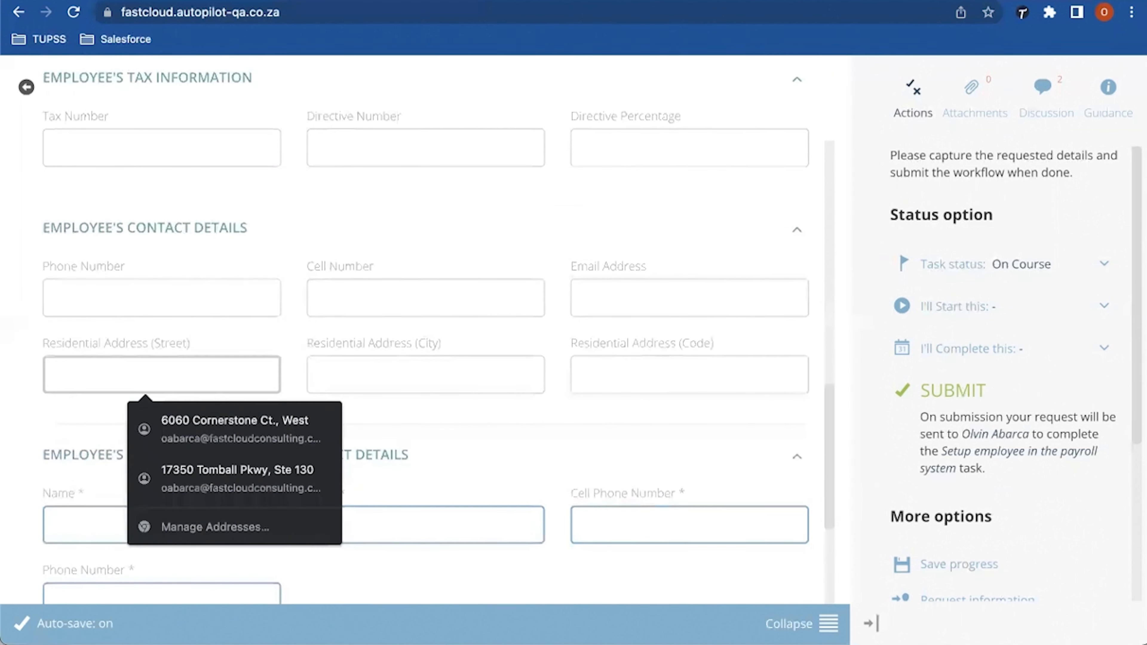
pyautogui.click(322, 375)
pyautogui.click(586, 374)
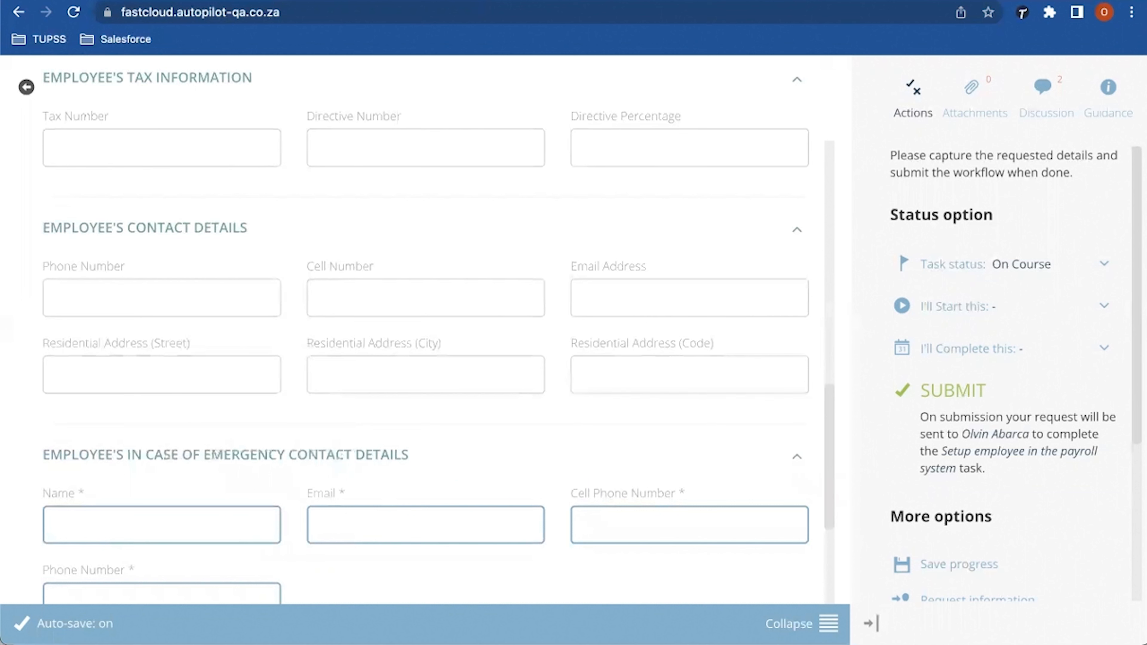
# Step: Collapse Employee's Tax Information and reopen Contact Details at the emergency contact name field
pyautogui.click(144, 228)
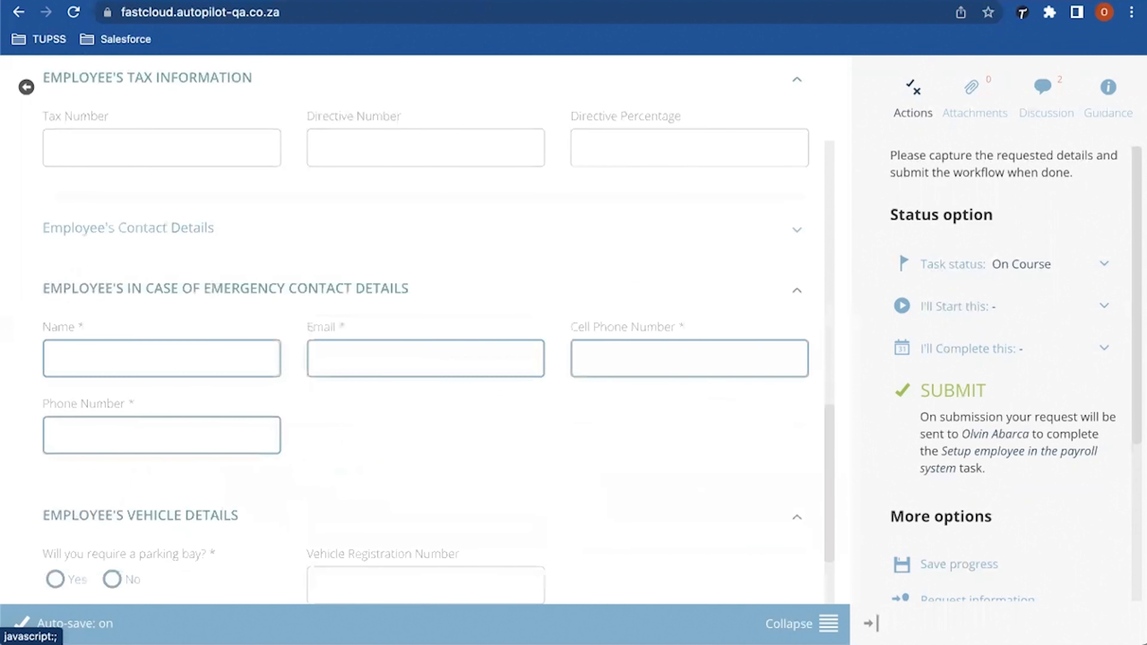
pyautogui.scroll(3, 424, 330)
pyautogui.scroll(4, 425, 329)
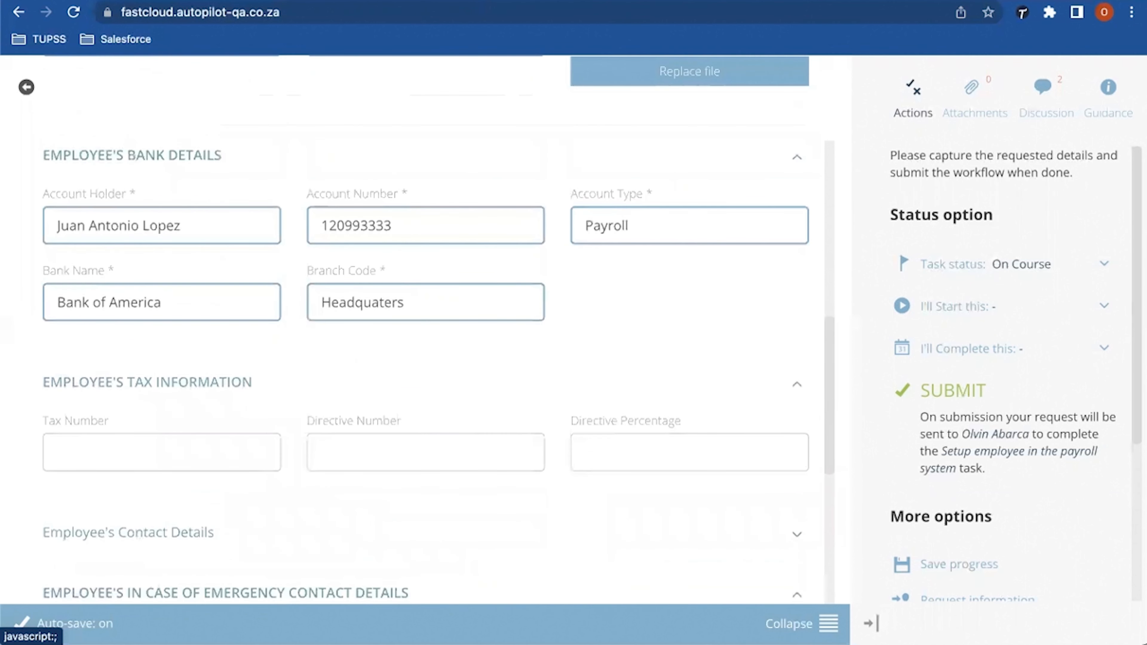
pyautogui.click(53, 381)
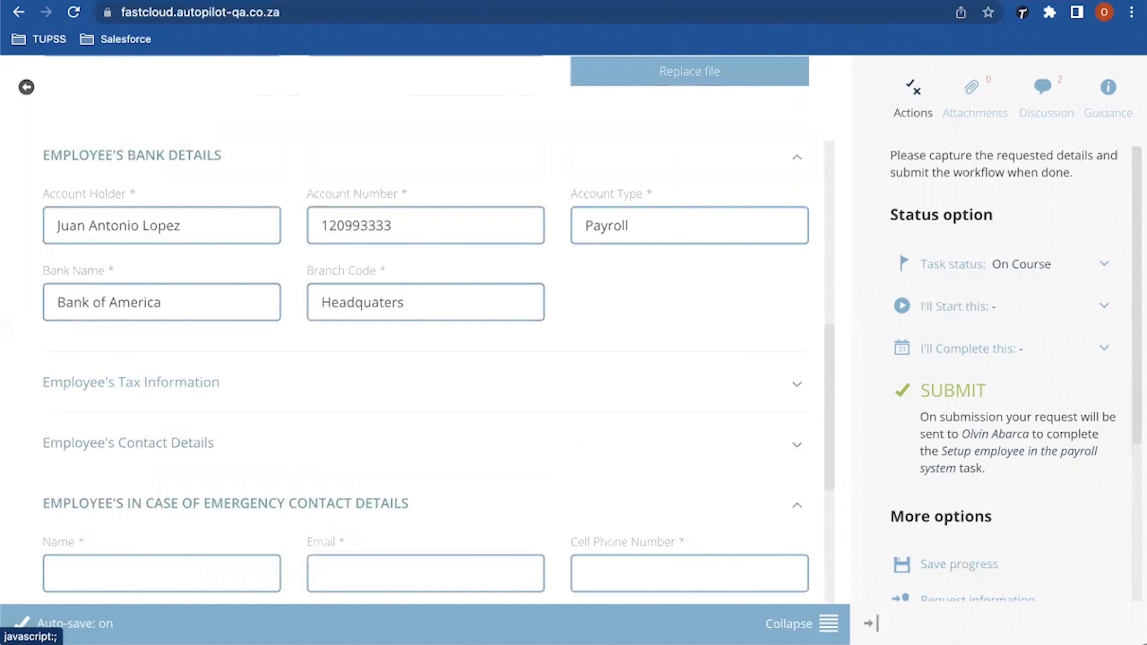
pyautogui.scroll(-2, 424, 330)
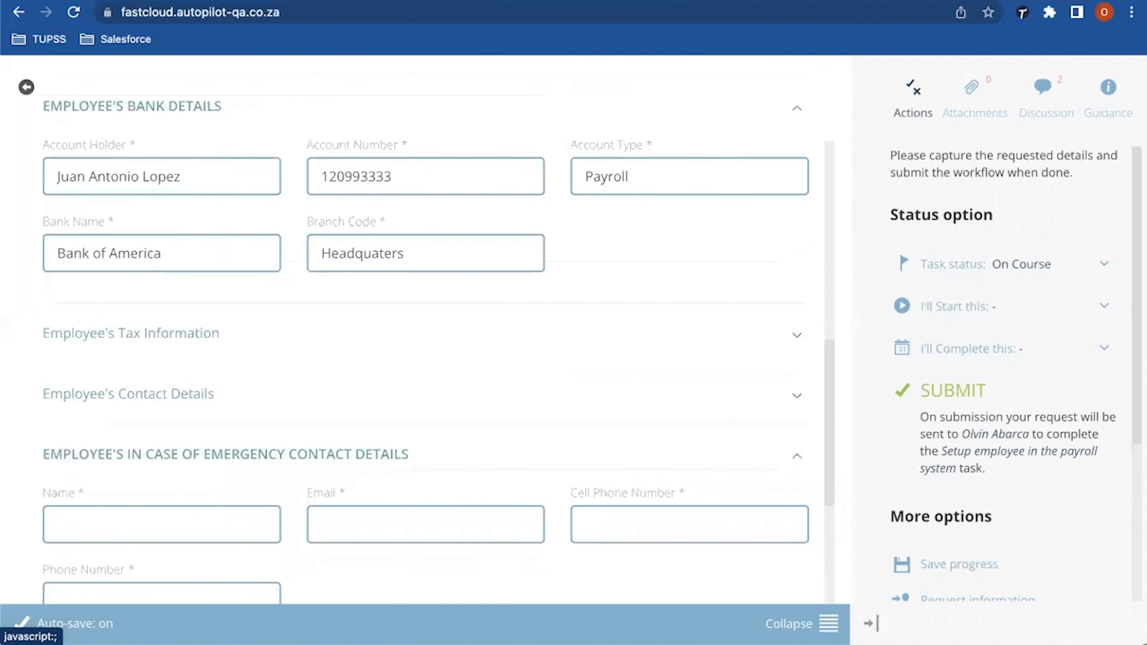
pyautogui.click(53, 381)
pyautogui.scroll(-7, 424, 329)
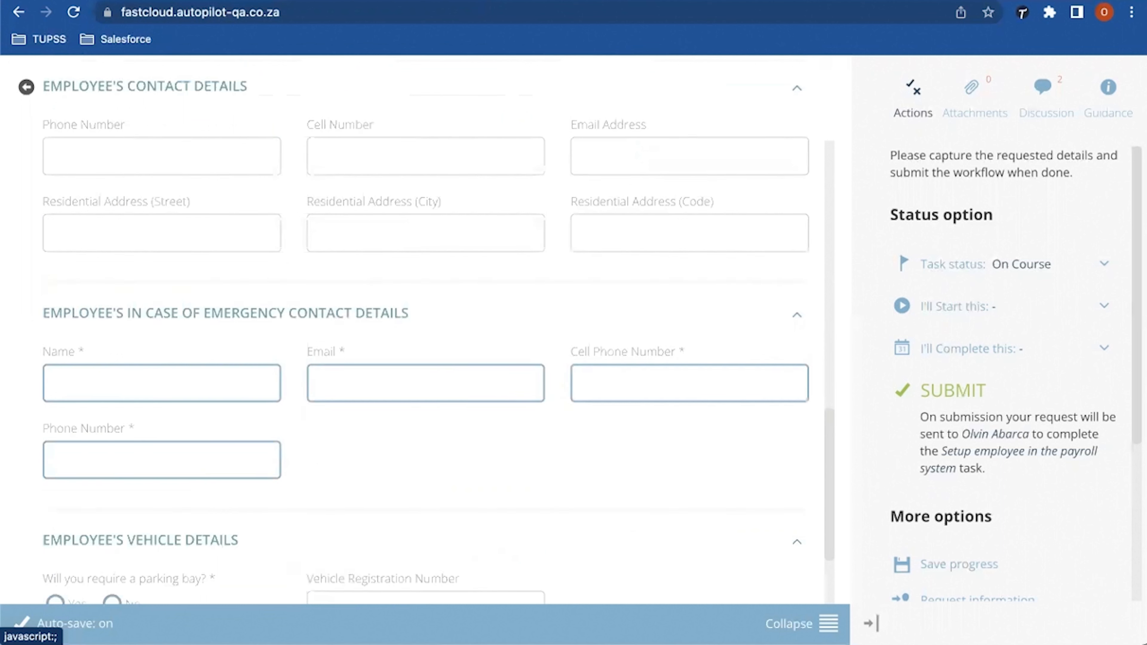
pyautogui.click(161, 383)
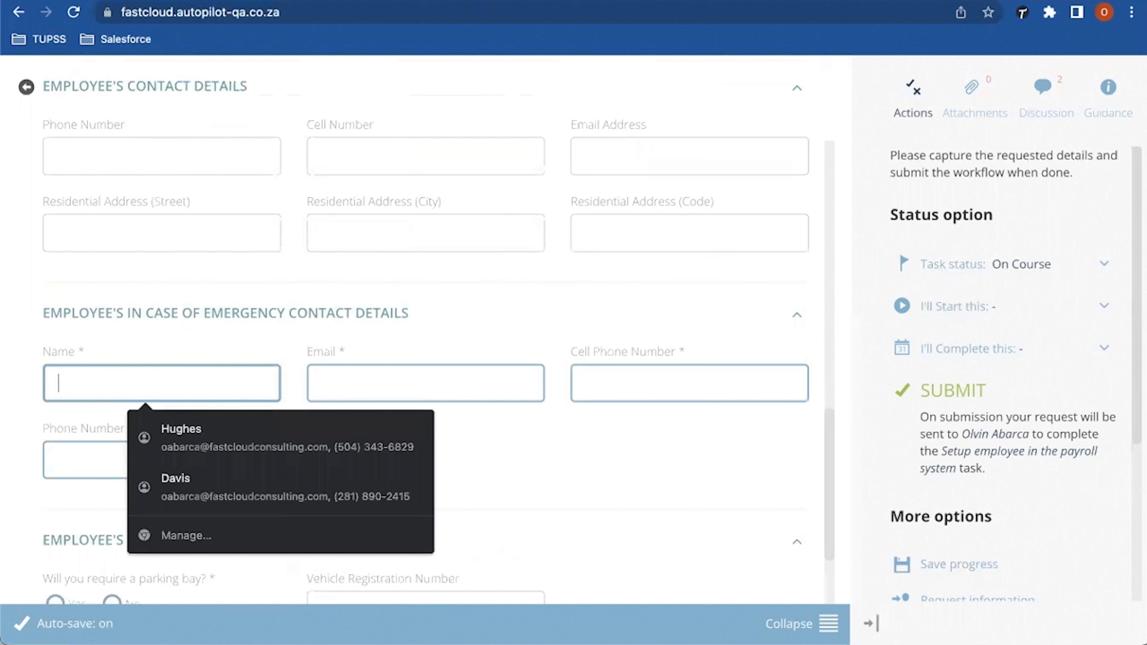
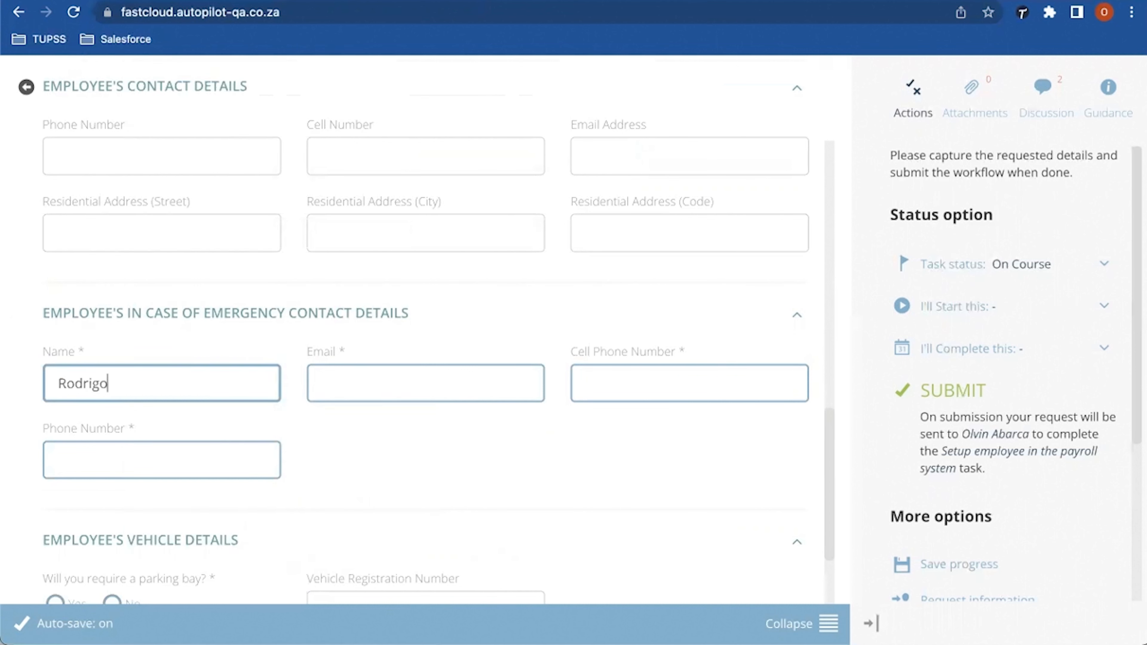
# Step: Fill in the emergency contact's name, email address, cell number and phone number
pyautogui.click(322, 383)
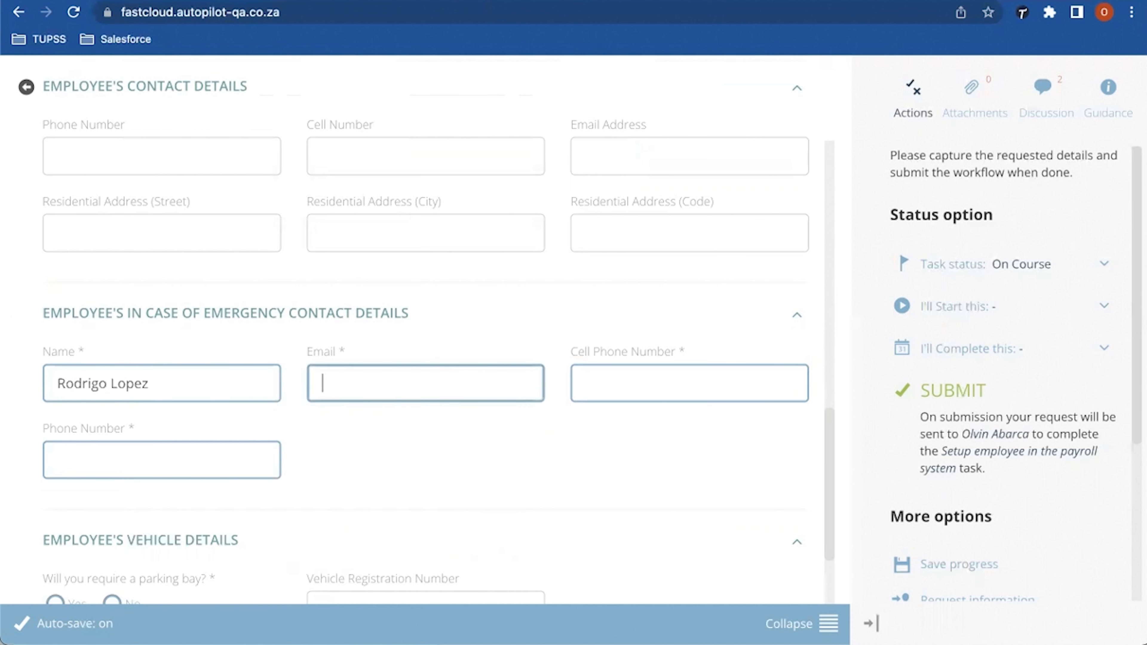
pyautogui.press('Tab')
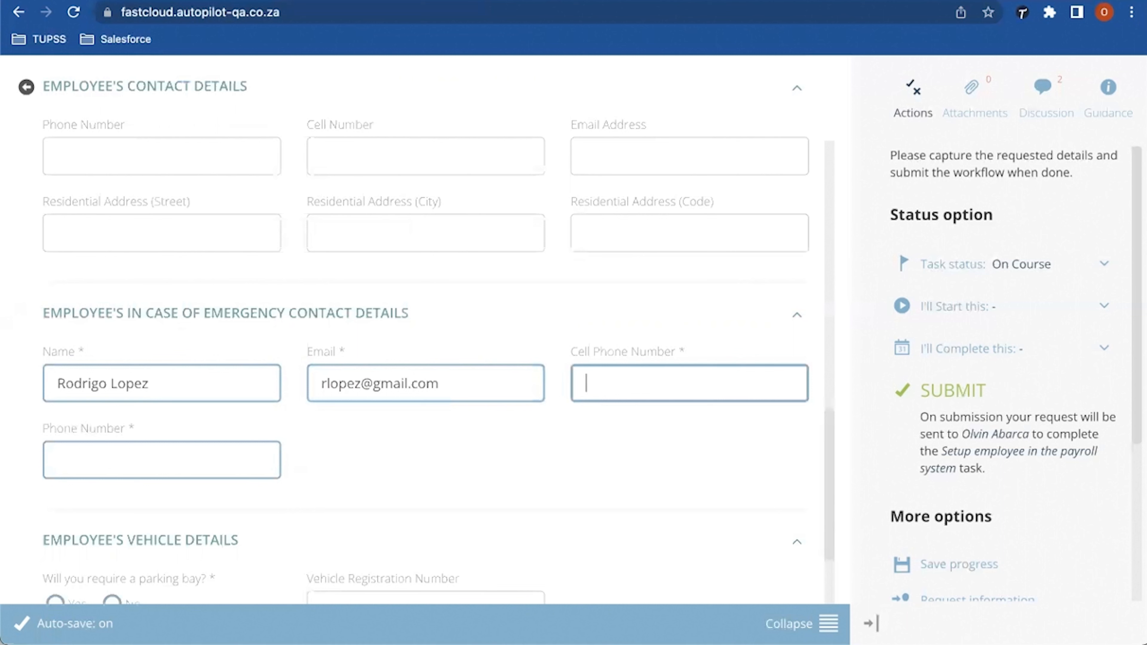
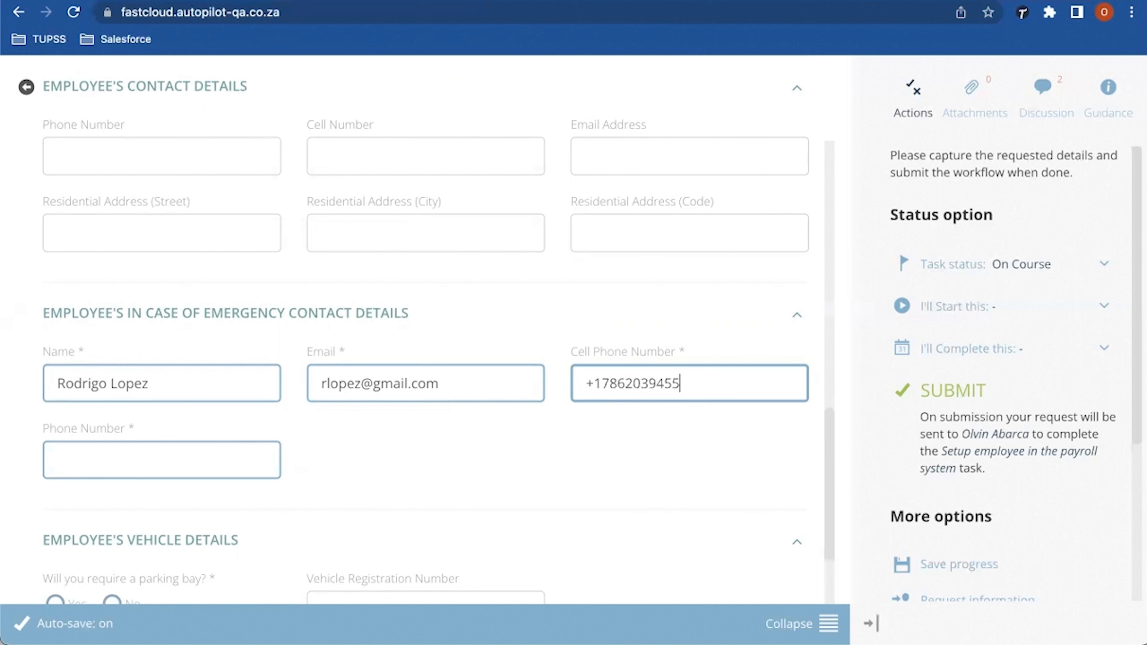
pyautogui.click(162, 460)
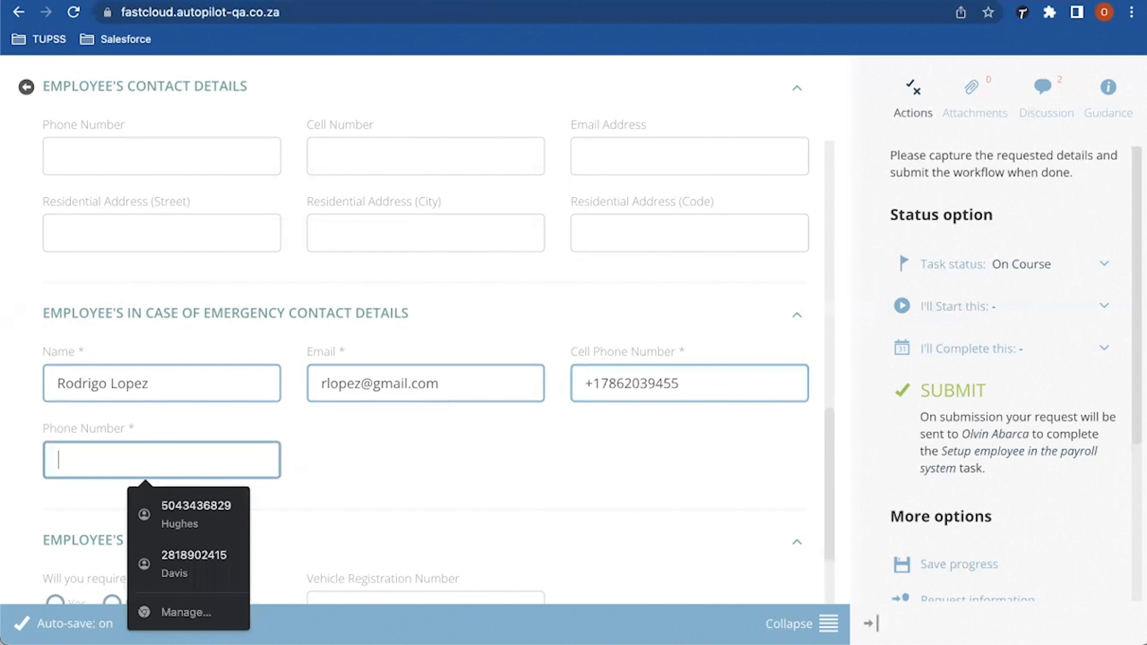
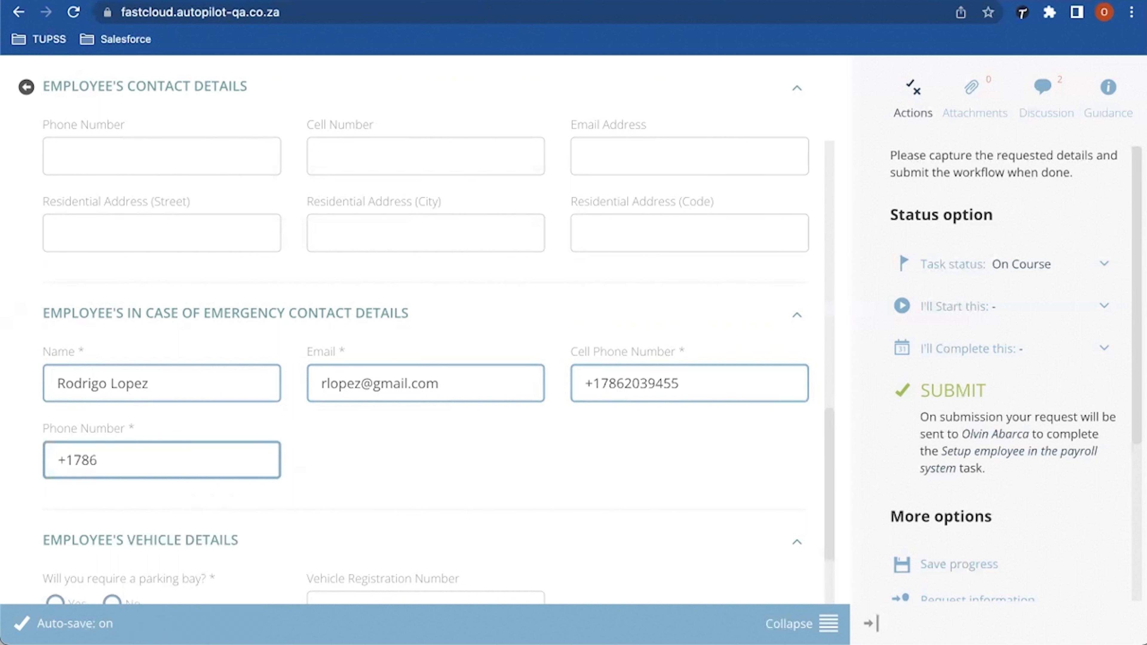
# Step: Answer No to needing a parking bay
pyautogui.scroll(-2, 438, 336)
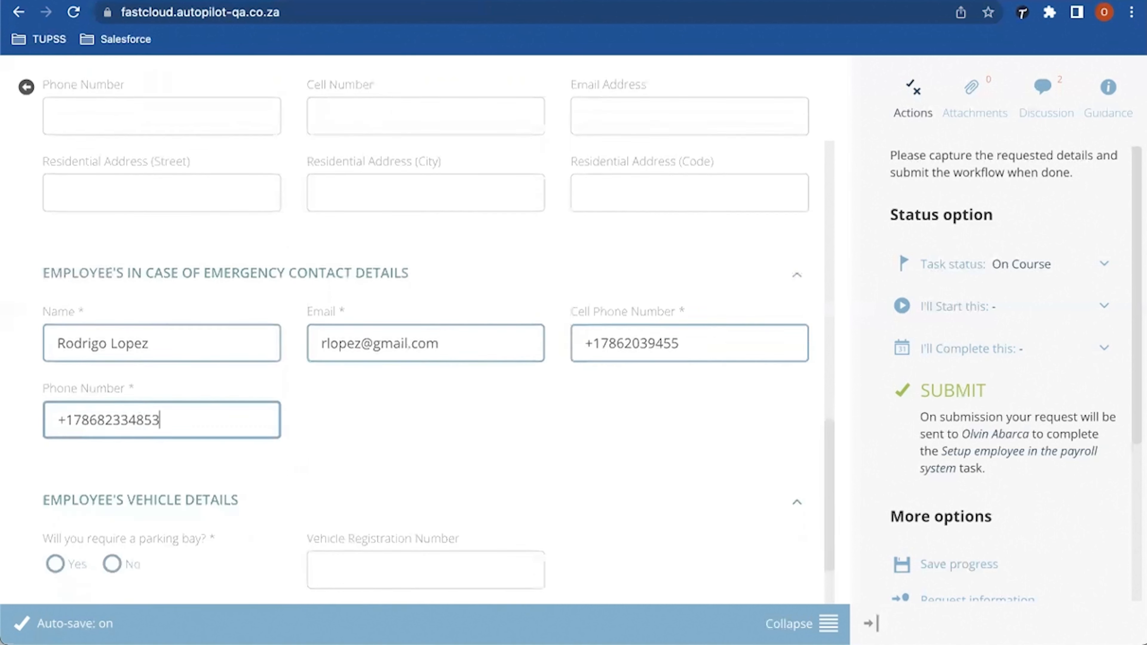
pyautogui.scroll(-4, 437, 336)
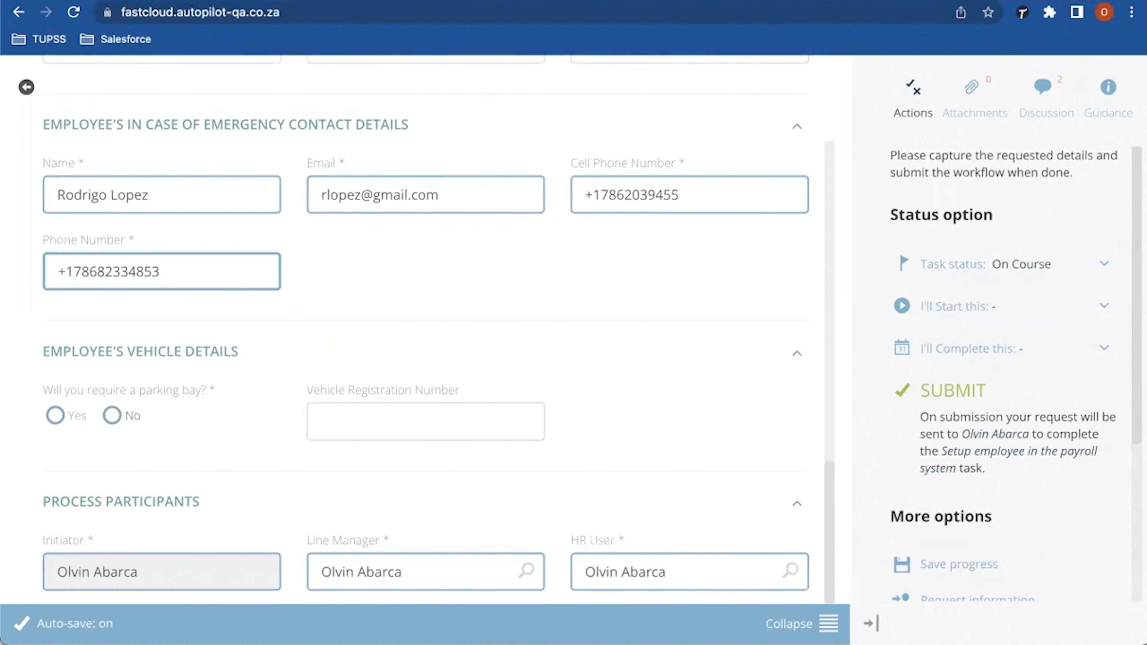
pyautogui.click(112, 415)
pyautogui.scroll(-2, 425, 330)
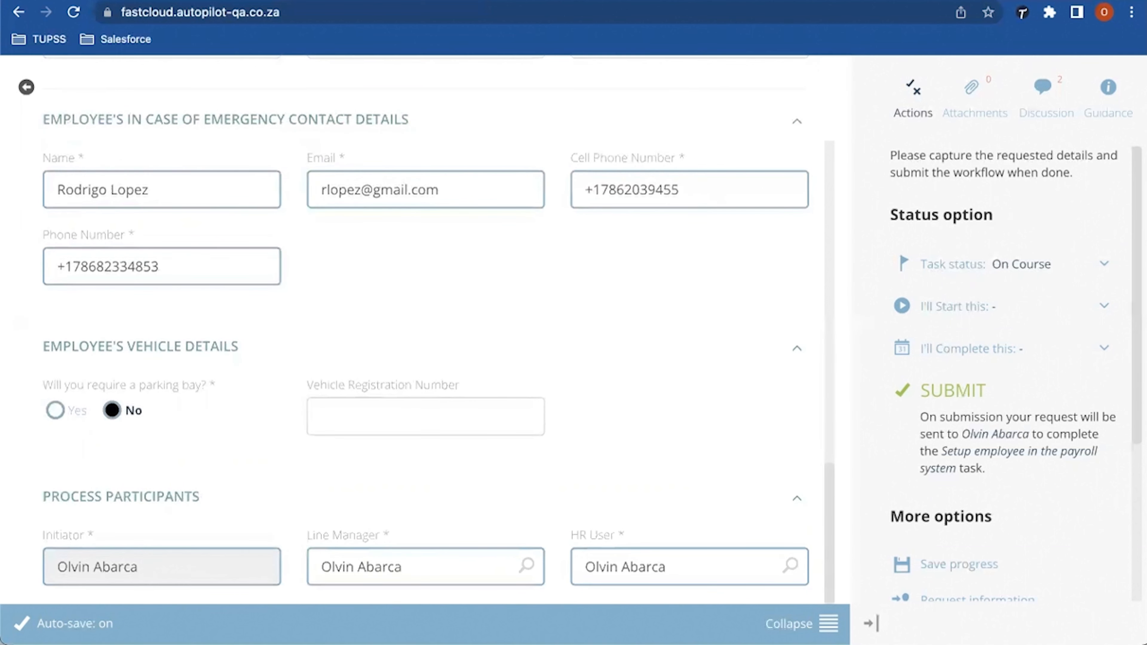
pyautogui.scroll(2, 425, 330)
pyautogui.scroll(1, 425, 330)
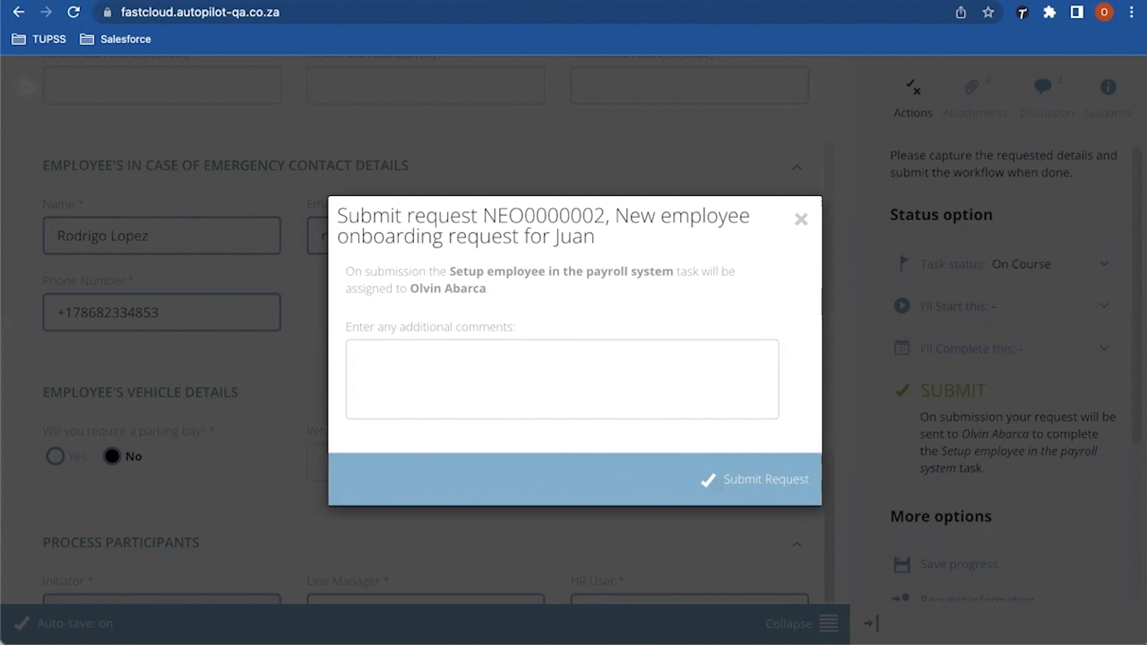
pyautogui.write('payroll information has bee')
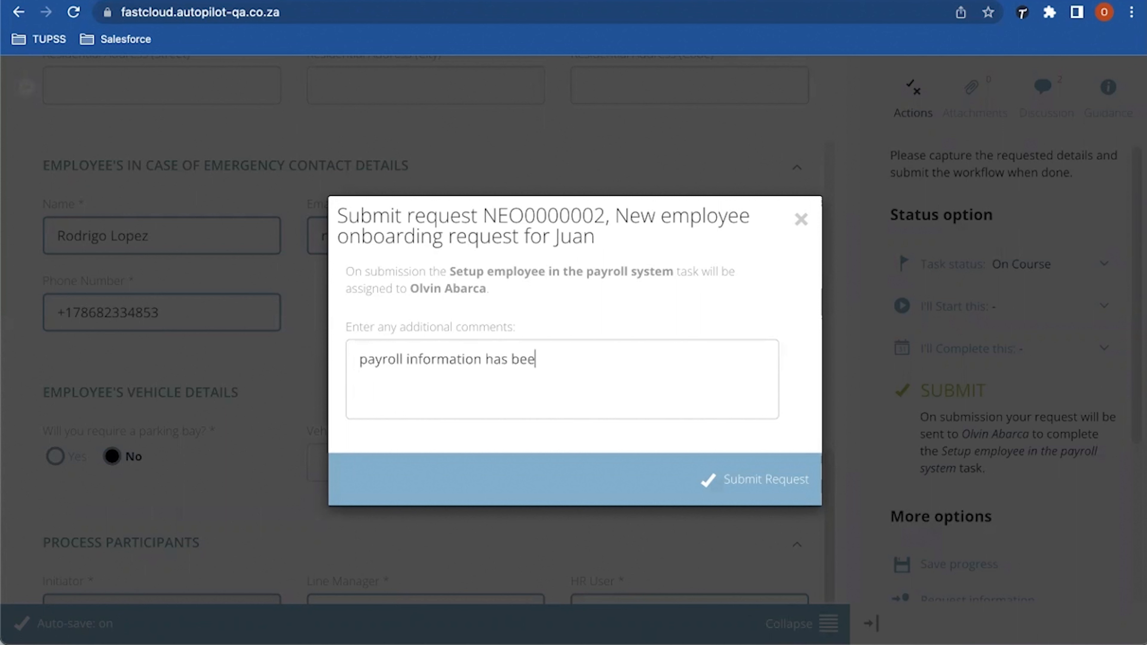
pyautogui.write('n submitted')
pyautogui.write('All')
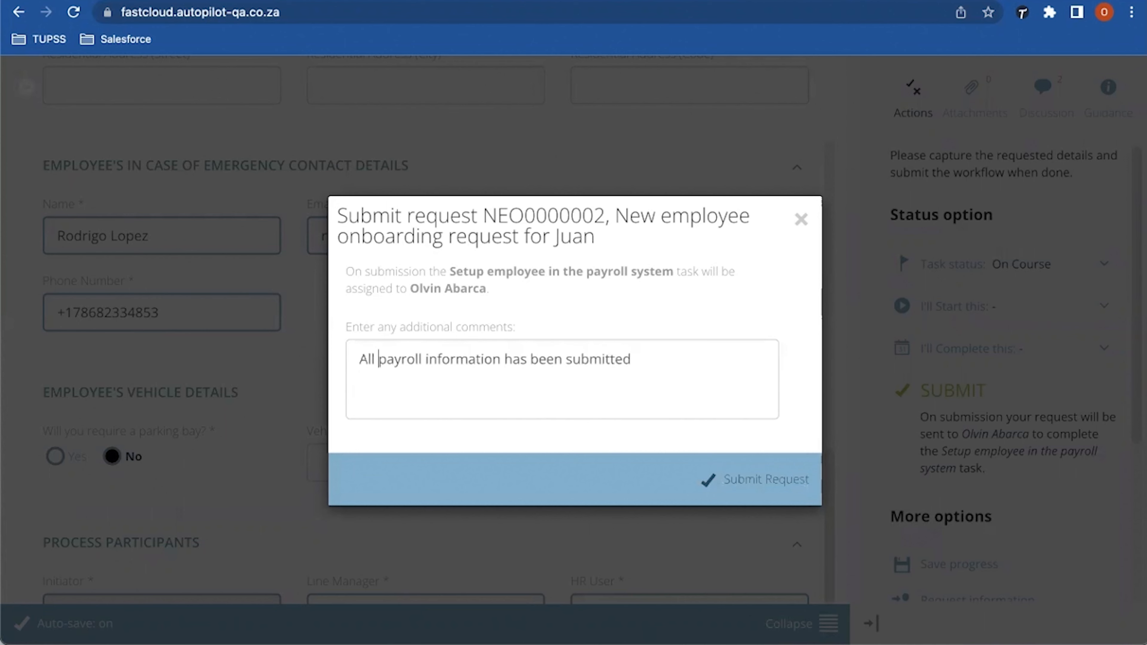
pyautogui.click(759, 478)
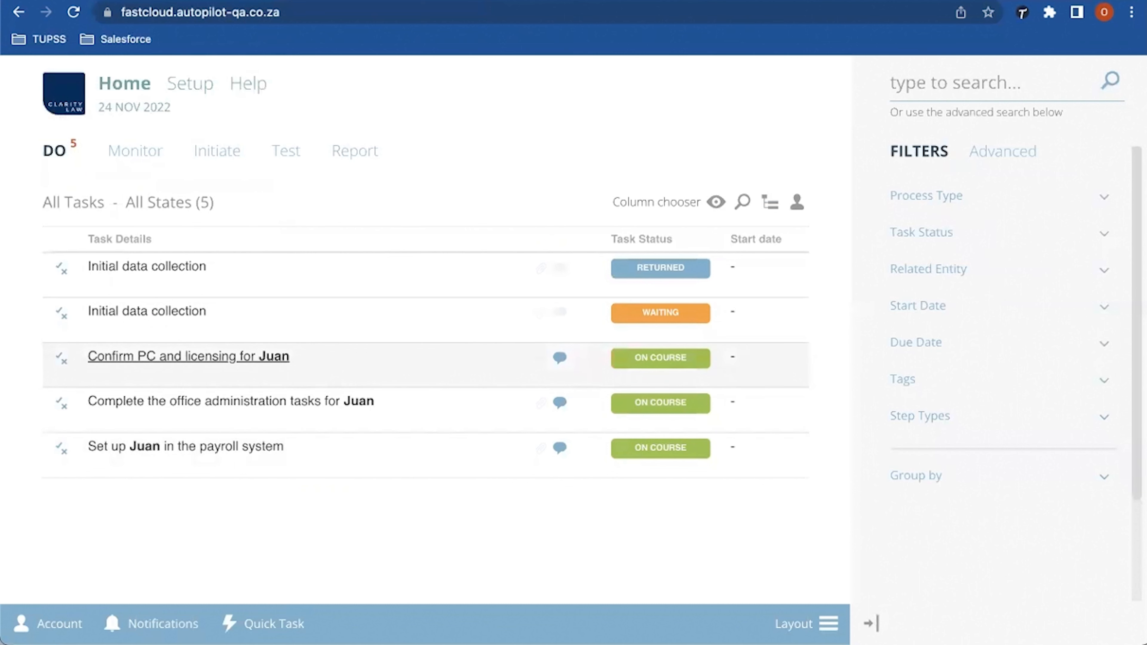
# Step: Open the new employee's PC and licensing task and scroll through its IT requirements answers
pyautogui.click(189, 356)
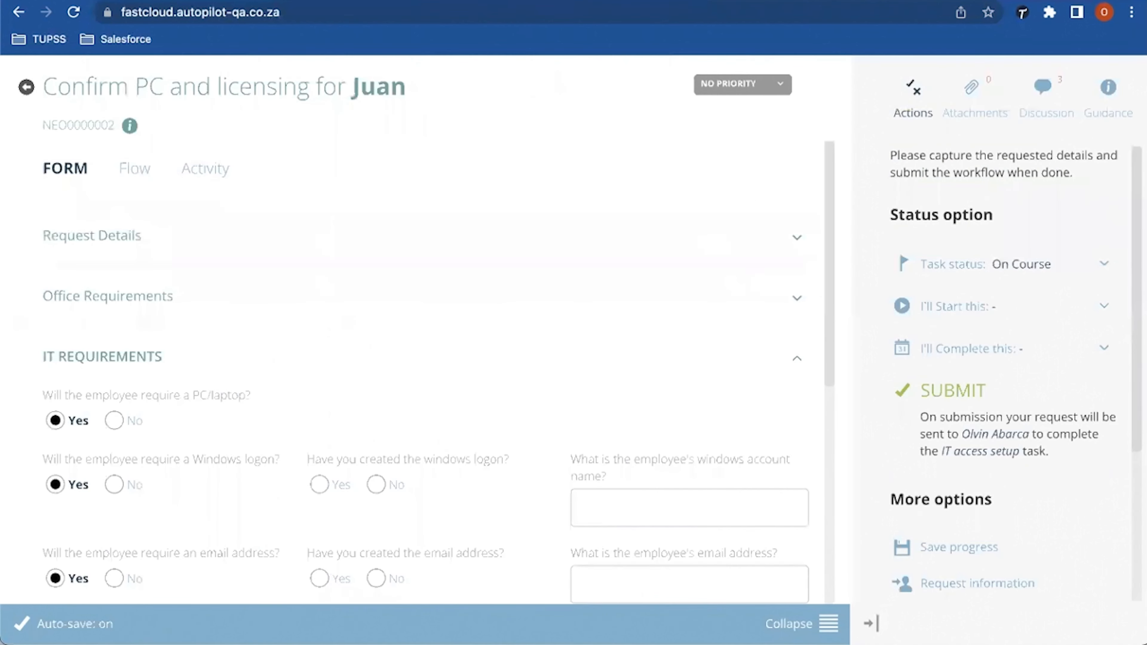
pyautogui.scroll(-1, 425, 372)
pyautogui.scroll(-1, 425, 372)
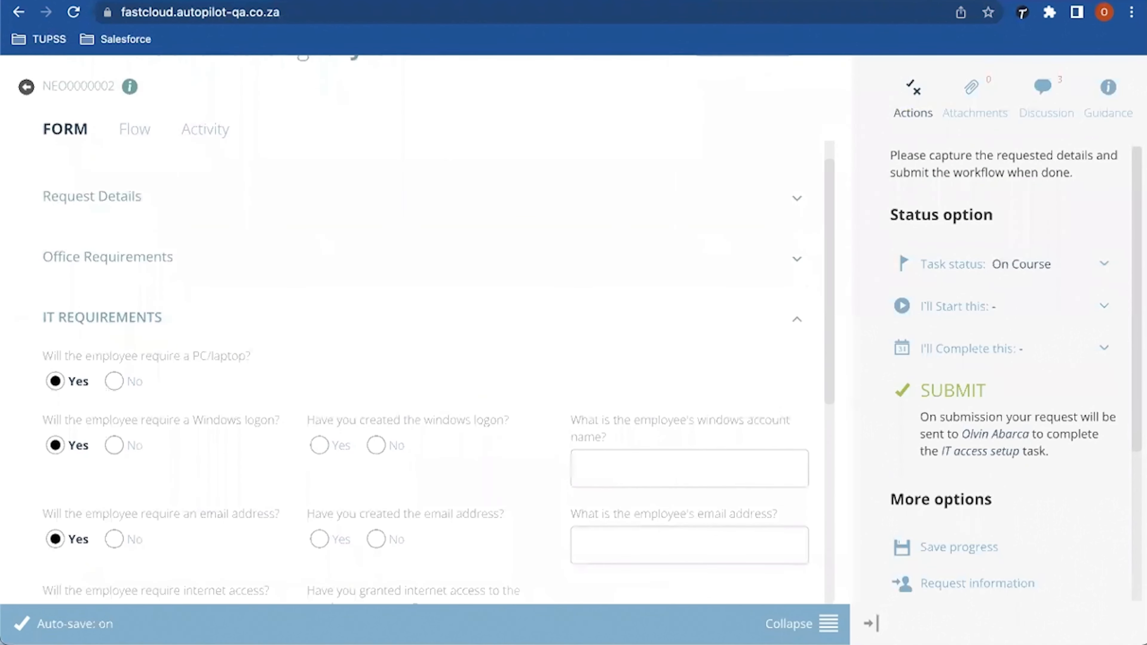
pyautogui.scroll(-3, 425, 372)
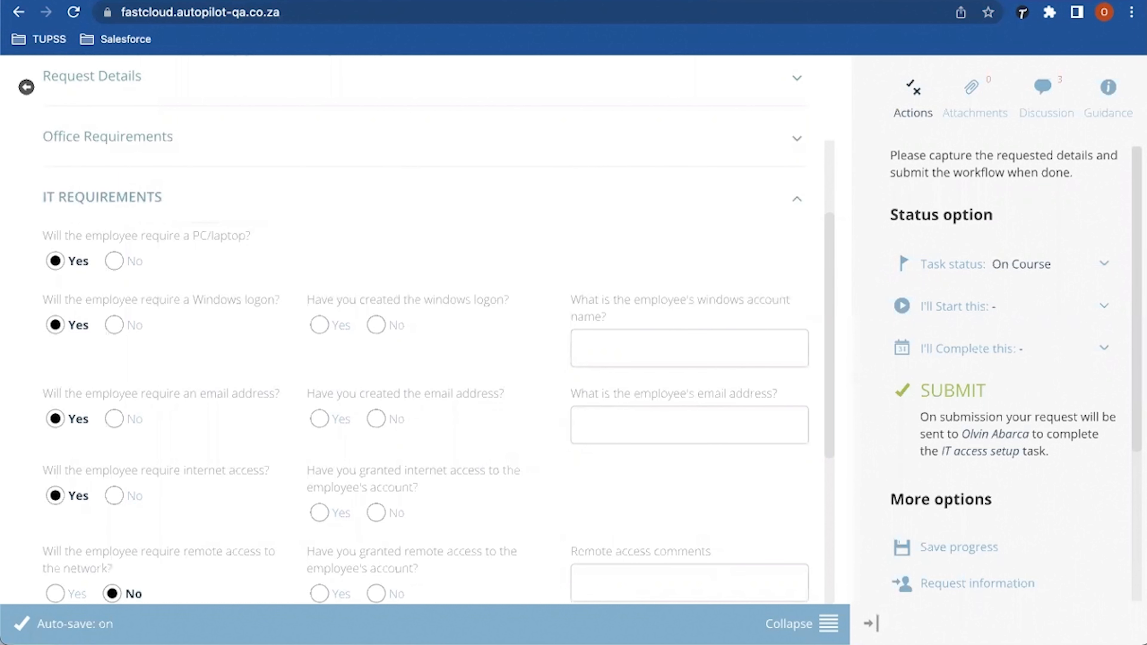
pyautogui.scroll(-1, 425, 337)
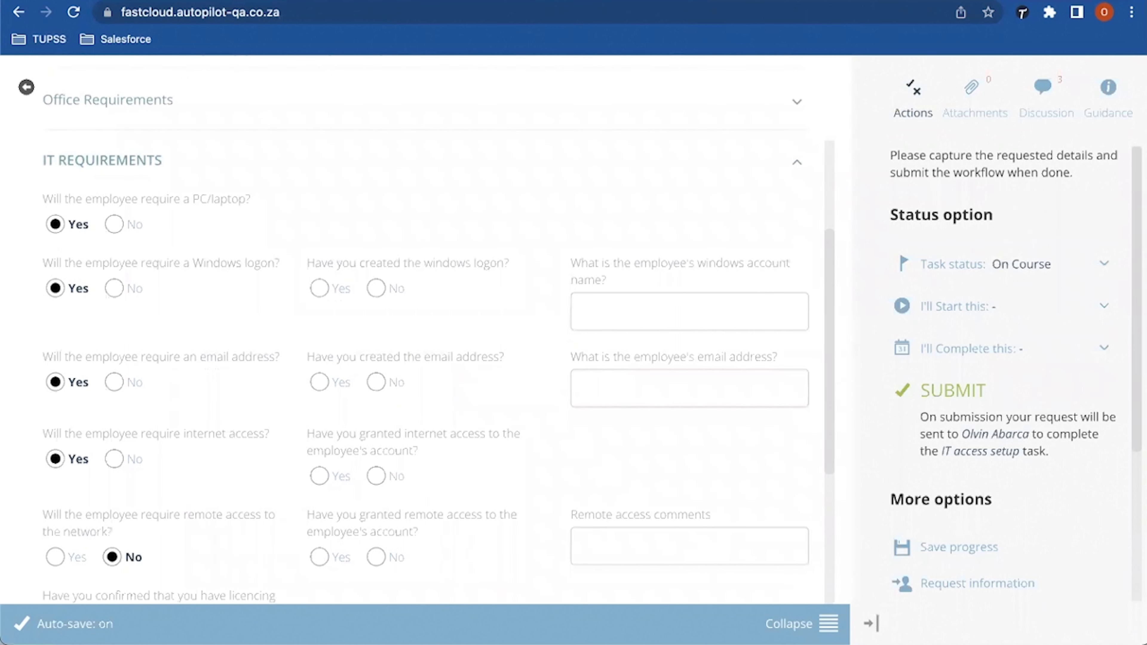
pyautogui.scroll(-3, 425, 337)
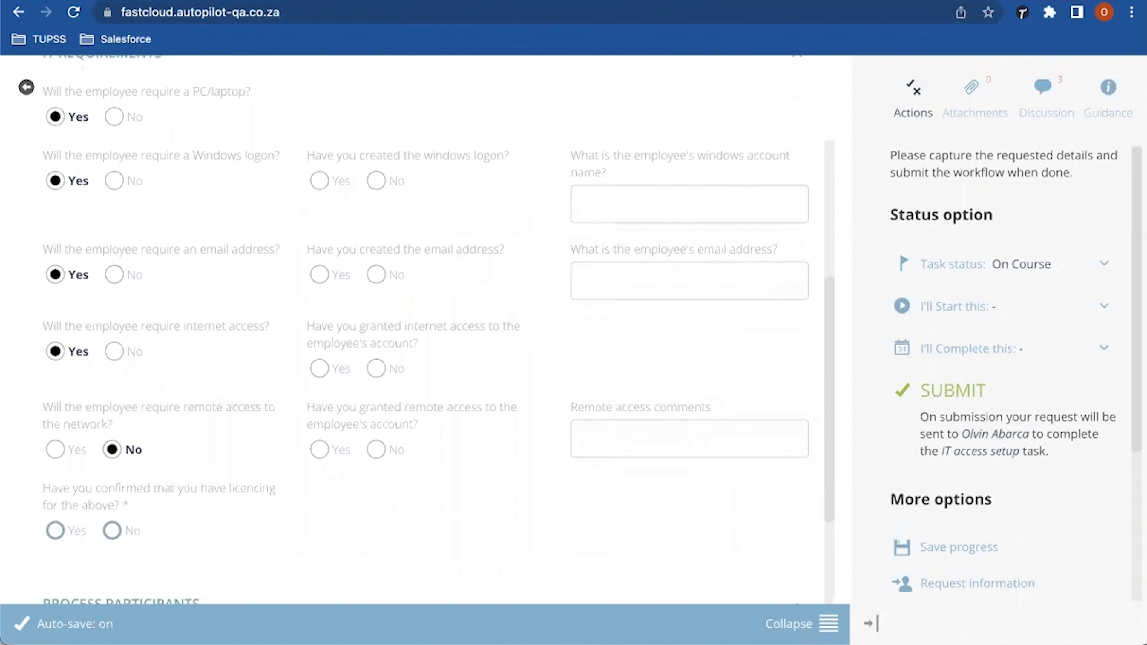
pyautogui.scroll(-3, 425, 333)
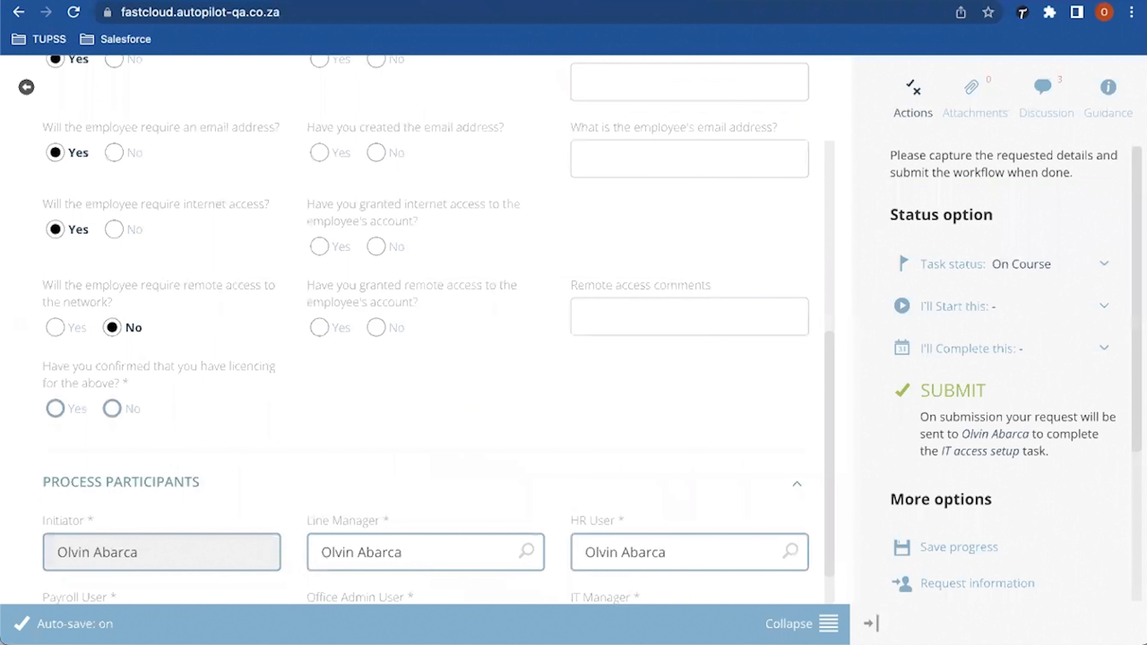
pyautogui.scroll(1, 426, 329)
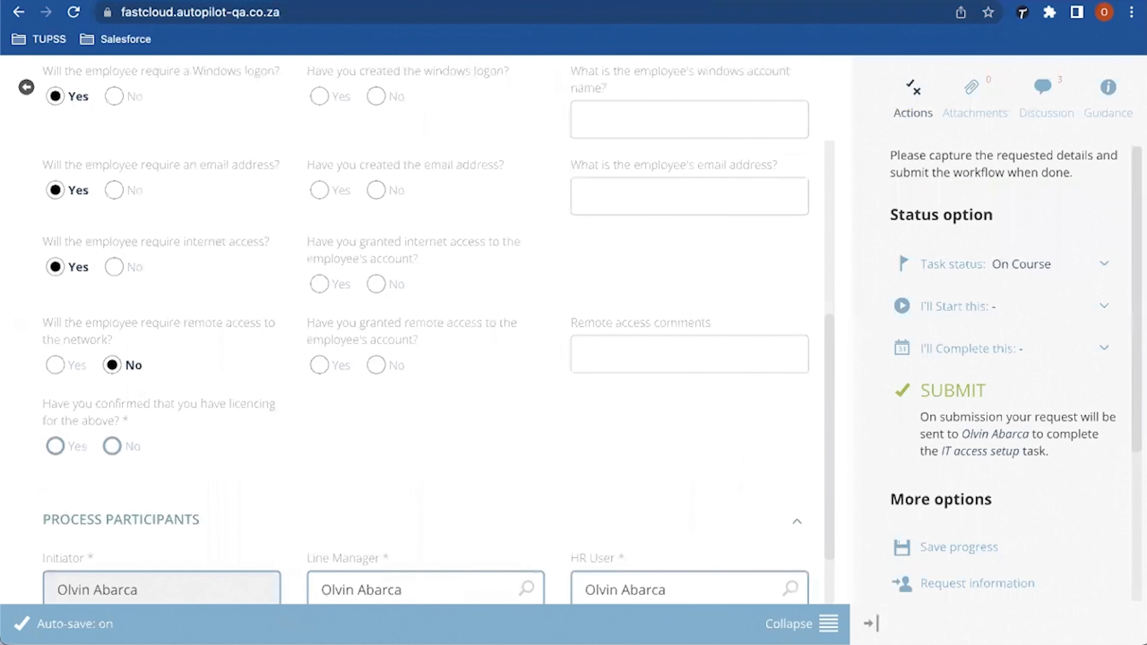
pyautogui.scroll(2, 425, 328)
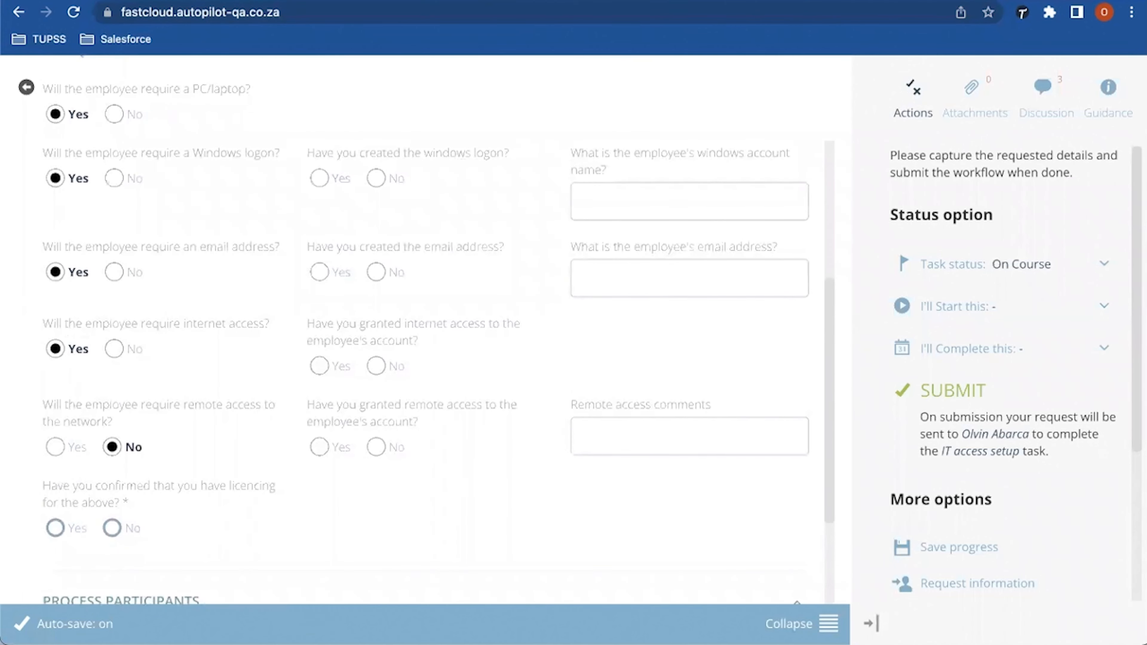
pyautogui.scroll(1, 425, 329)
pyautogui.scroll(1, 438, 331)
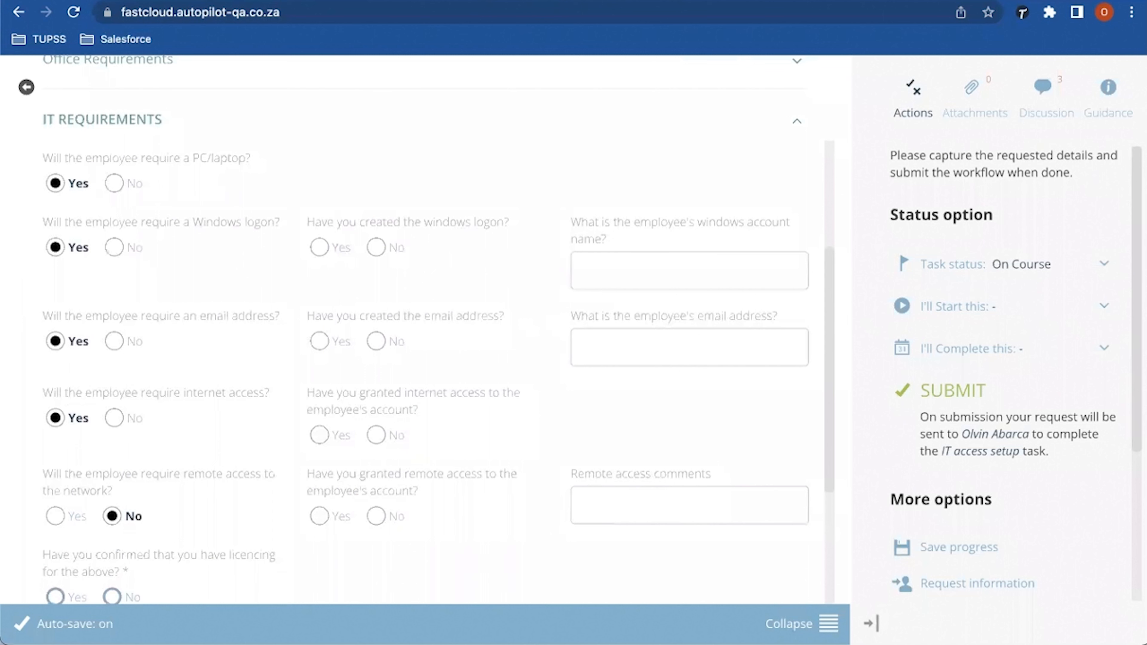
# Step: Mark Windows logon and email as created, entering the account name and its company email address
pyautogui.click(320, 247)
pyautogui.click(586, 270)
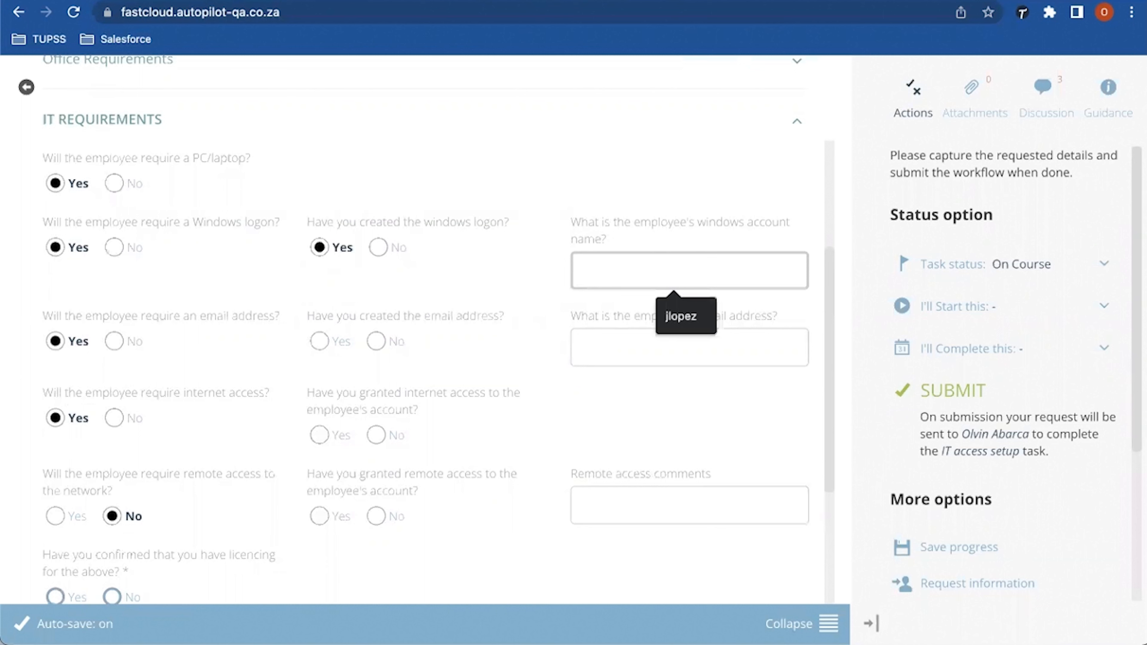
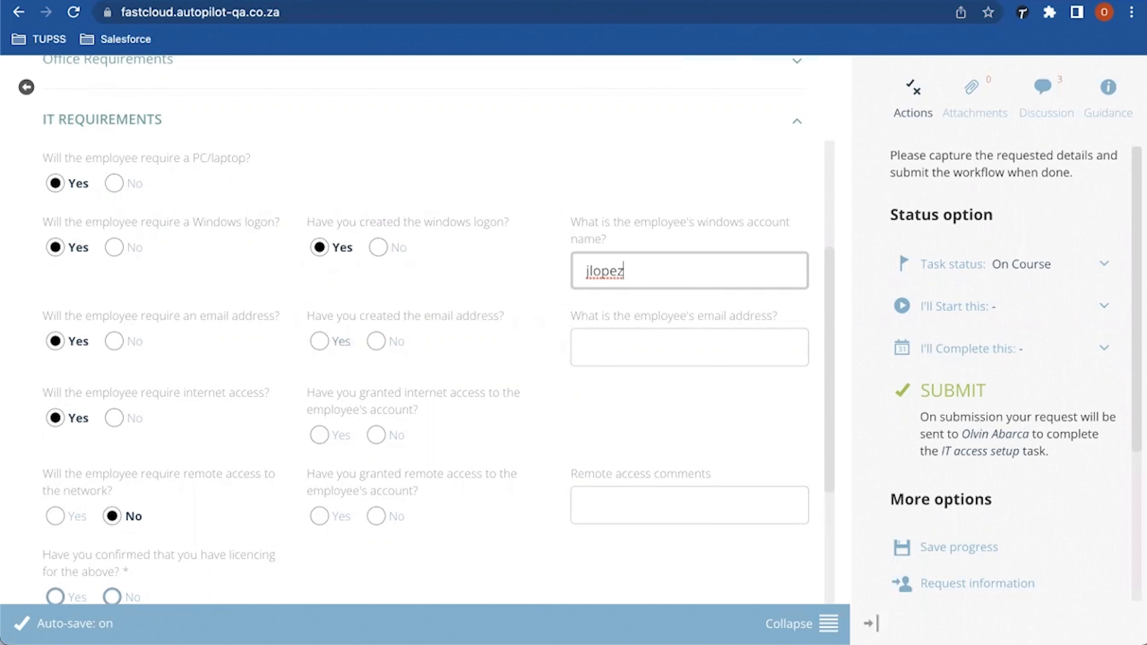
pyautogui.click(320, 341)
pyautogui.doubleClick(604, 271)
pyautogui.press('super+c')
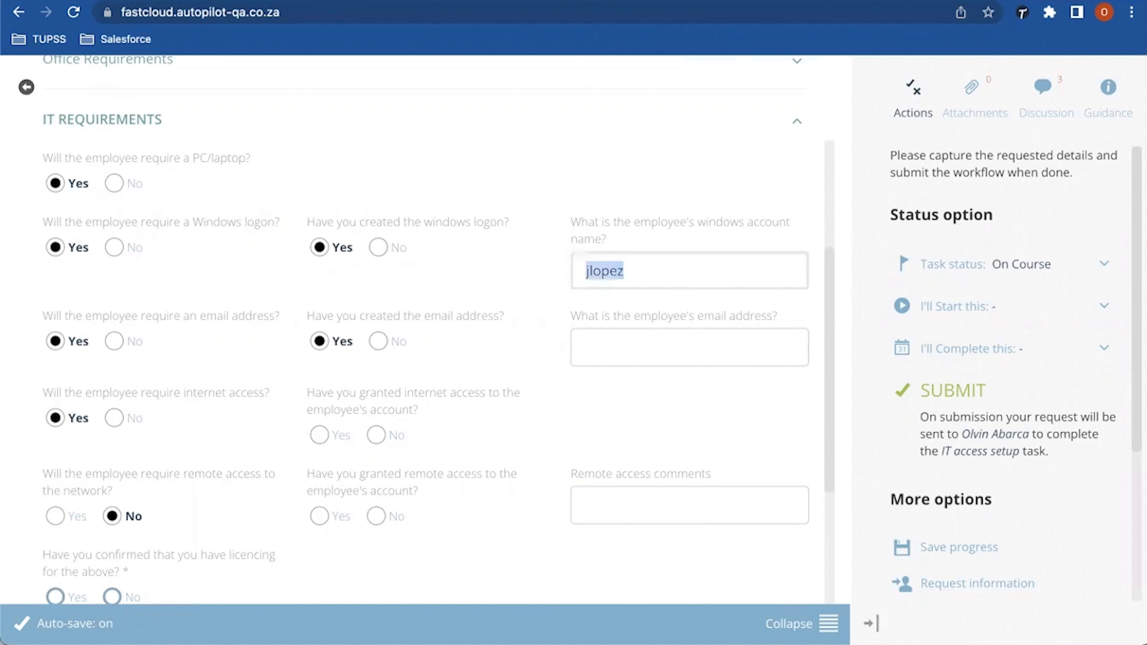
pyautogui.click(605, 347)
pyautogui.press('super+v')
pyautogui.write('@')
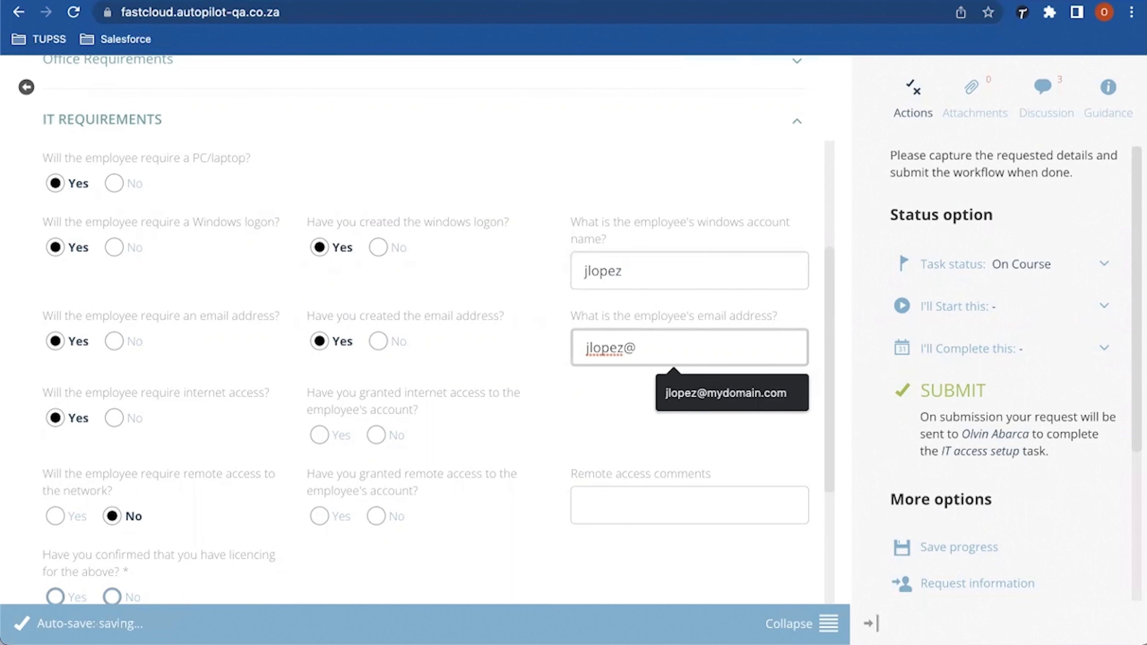
pyautogui.write('mycopmany.com')
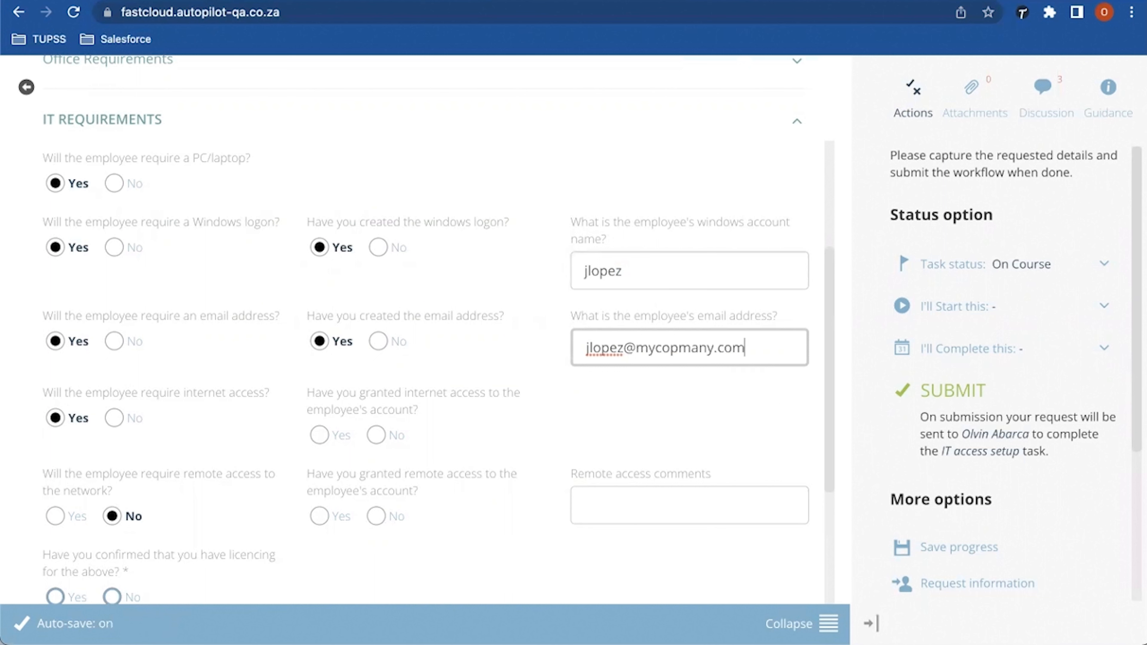
pyautogui.hotkey('alt', 'shift', 'Left')
pyautogui.write('mycompany')
# Step: Set internet access to Yes, remote access to No and licencing to Yes
pyautogui.click(320, 435)
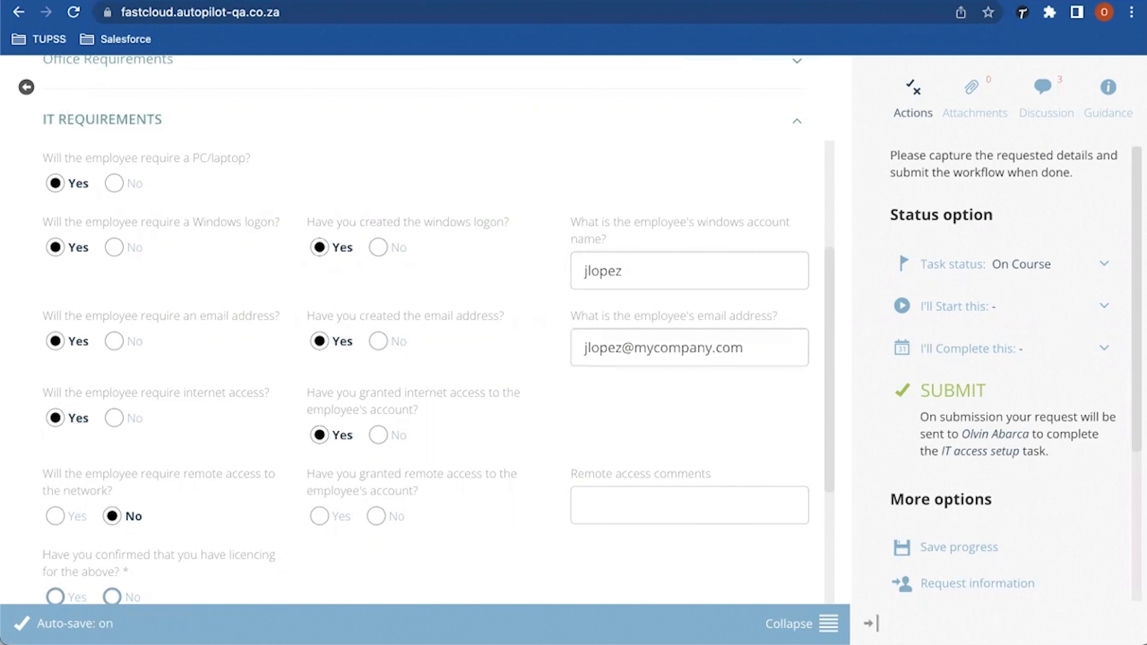
pyautogui.scroll(-1, 319, 435)
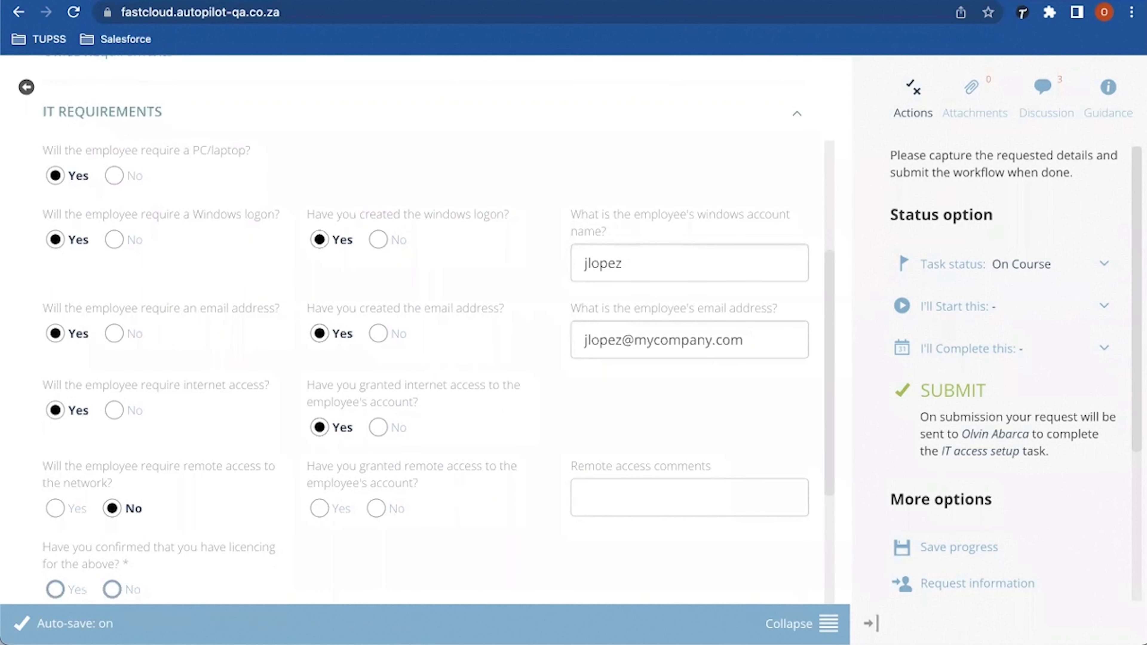
pyautogui.scroll(-1, 424, 329)
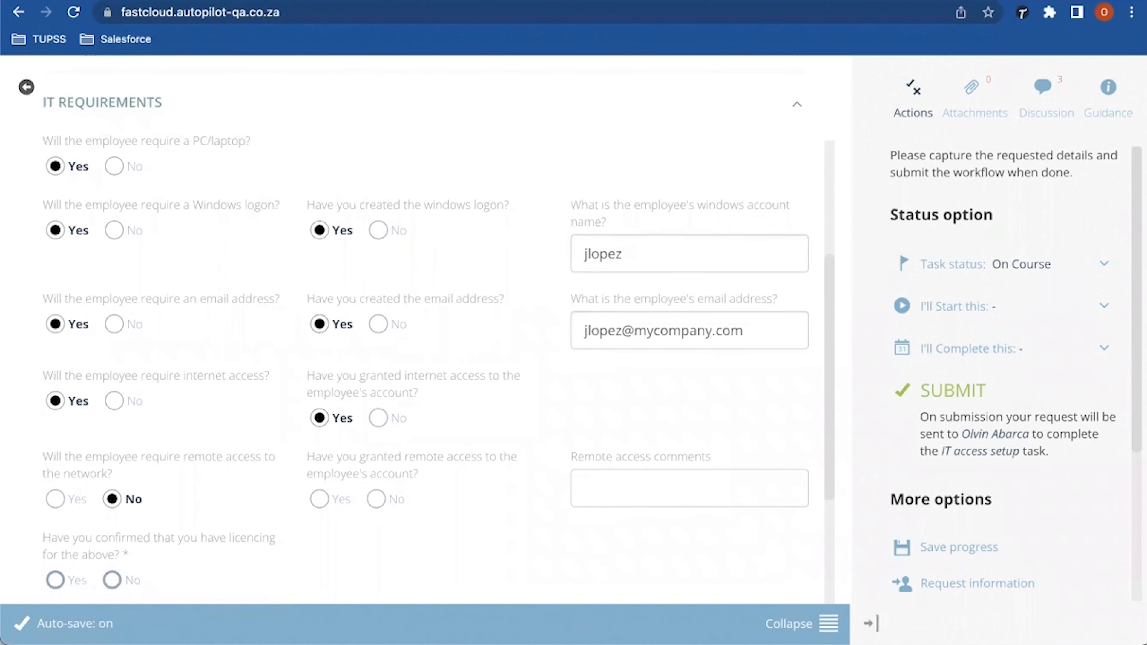
pyautogui.click(376, 498)
pyautogui.scroll(-2, 425, 344)
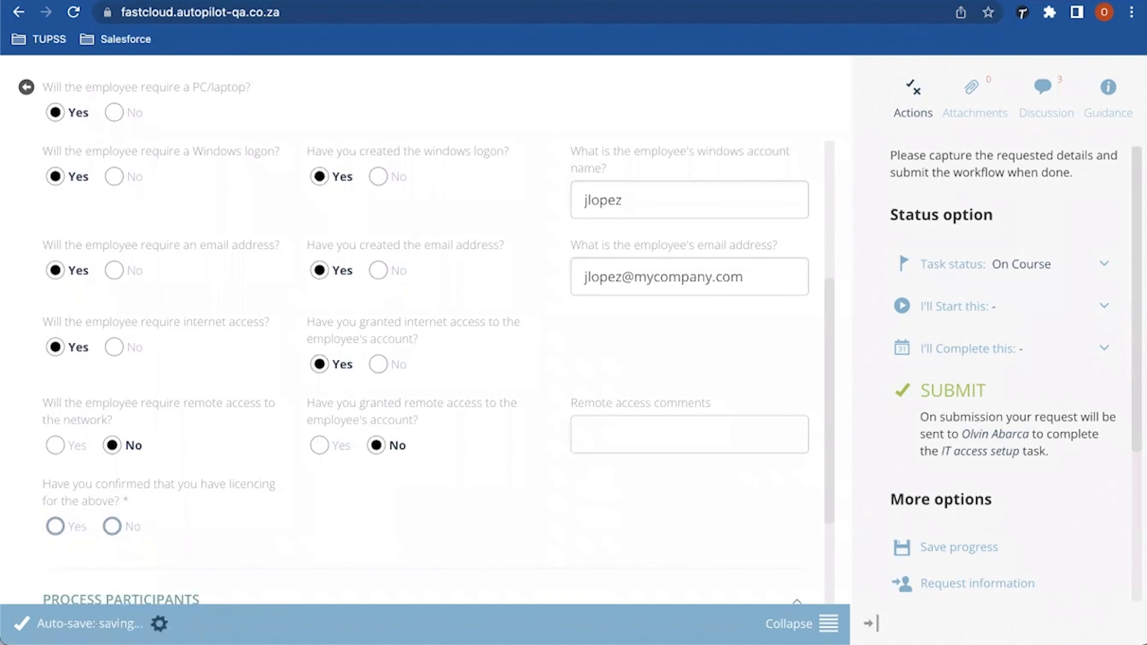
pyautogui.scroll(-3, 424, 330)
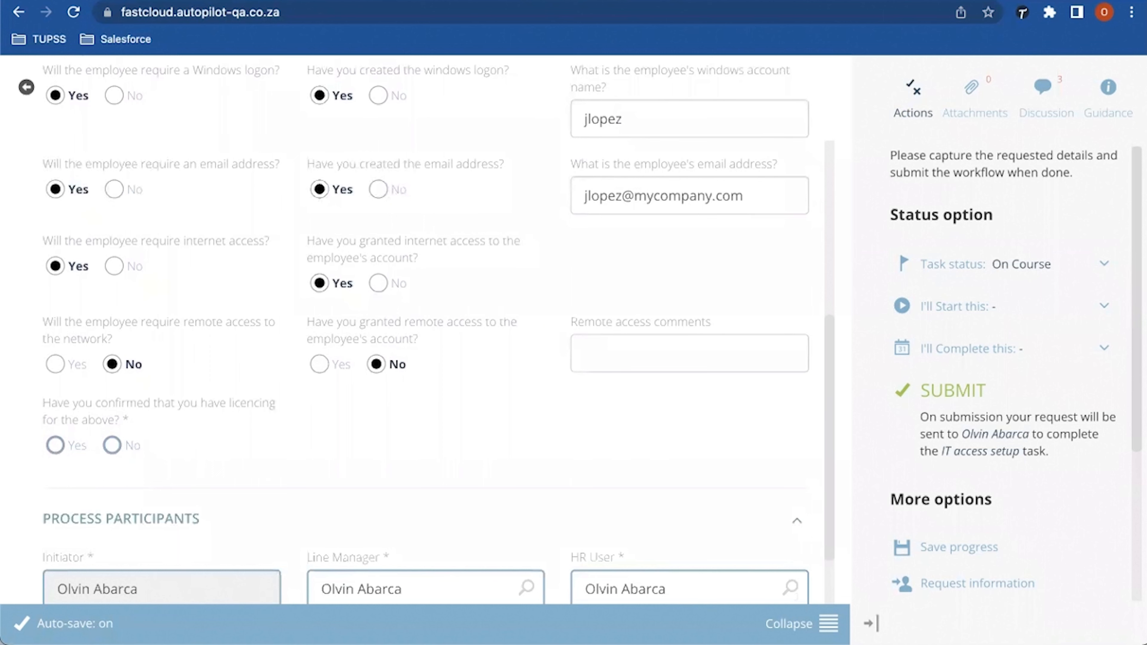
pyautogui.click(55, 445)
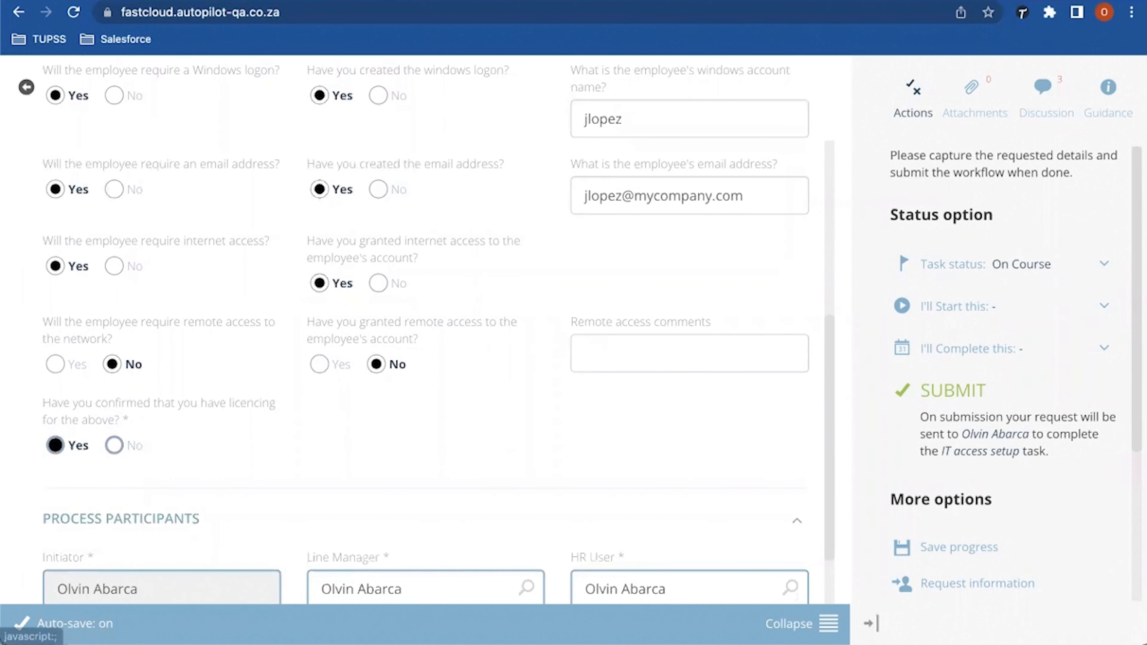
pyautogui.scroll(-1, 424, 329)
pyautogui.scroll(-1, 425, 329)
pyautogui.scroll(1, 425, 330)
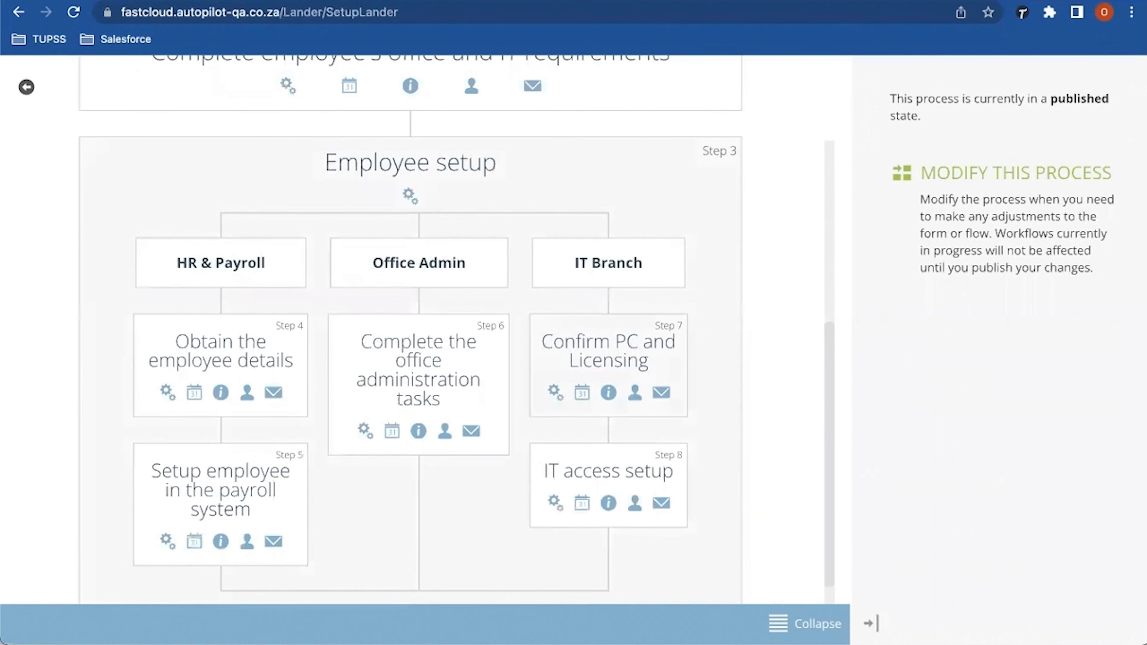
# Step: Check Flow steps 7 (Confirm PC and Licensing) and 8 (IT access setup), then bring up SUBMIT
pyautogui.moveTo(552, 342); pyautogui.dragTo(628, 360)
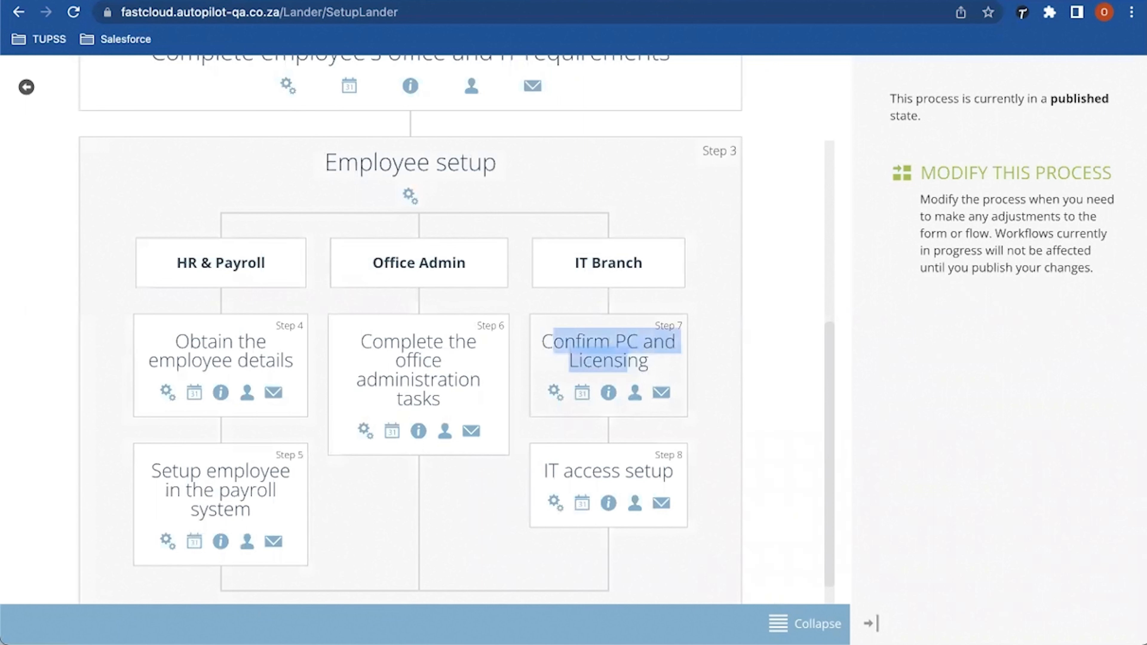
pyautogui.moveTo(546, 471); pyautogui.dragTo(663, 471)
pyautogui.click(663, 471)
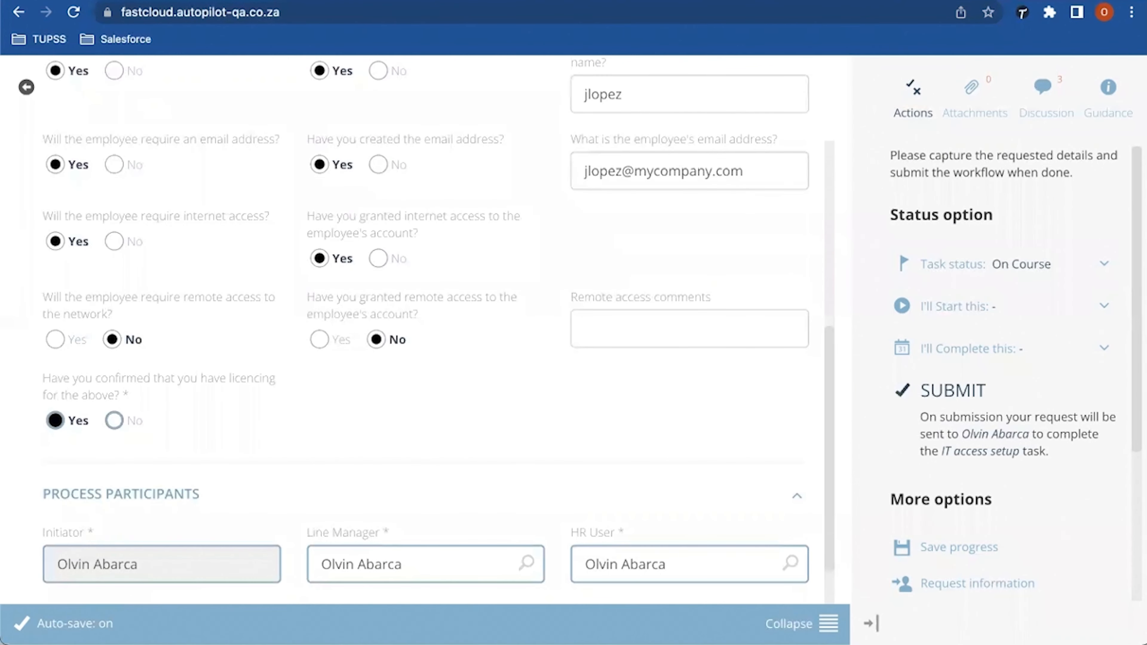
pyautogui.click(952, 390)
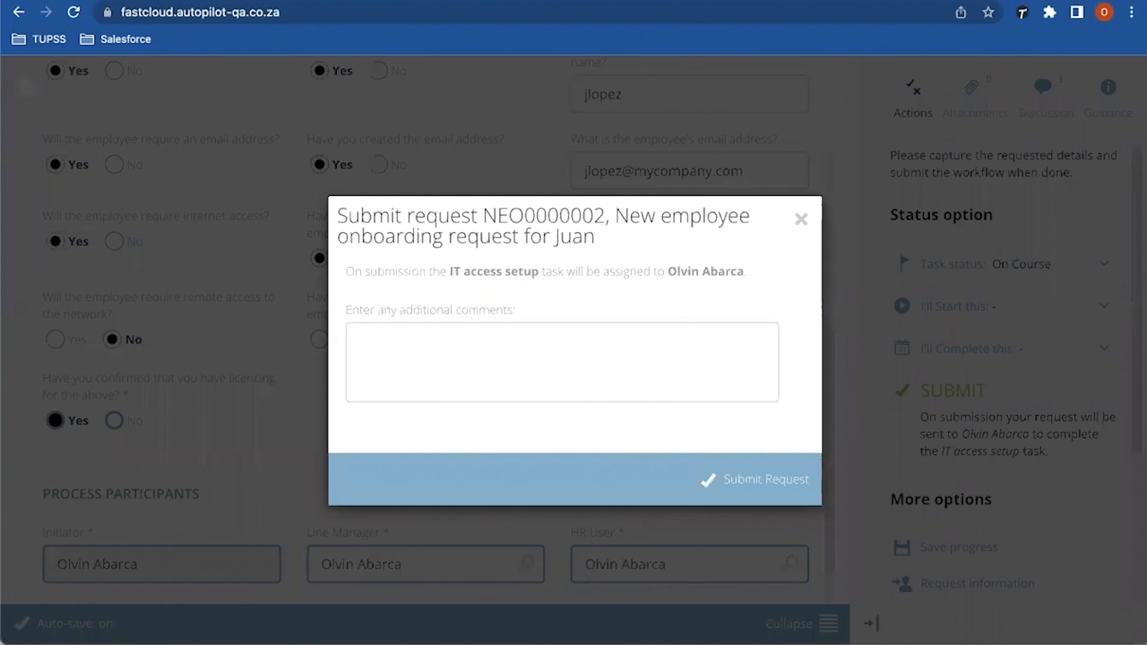
# Step: Submit with comment 'Equipment and credentials has been provisioned for the new user accordingly', fixing the typo
pyautogui.write('Equipment and ')
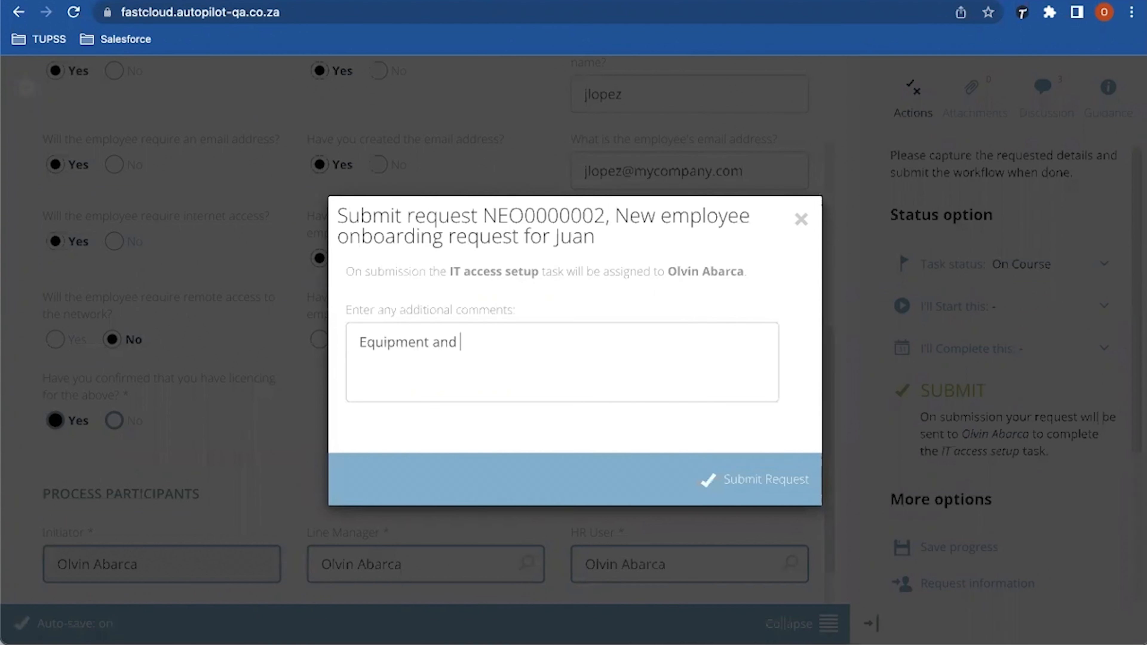
pyautogui.write('credentials has been pro')
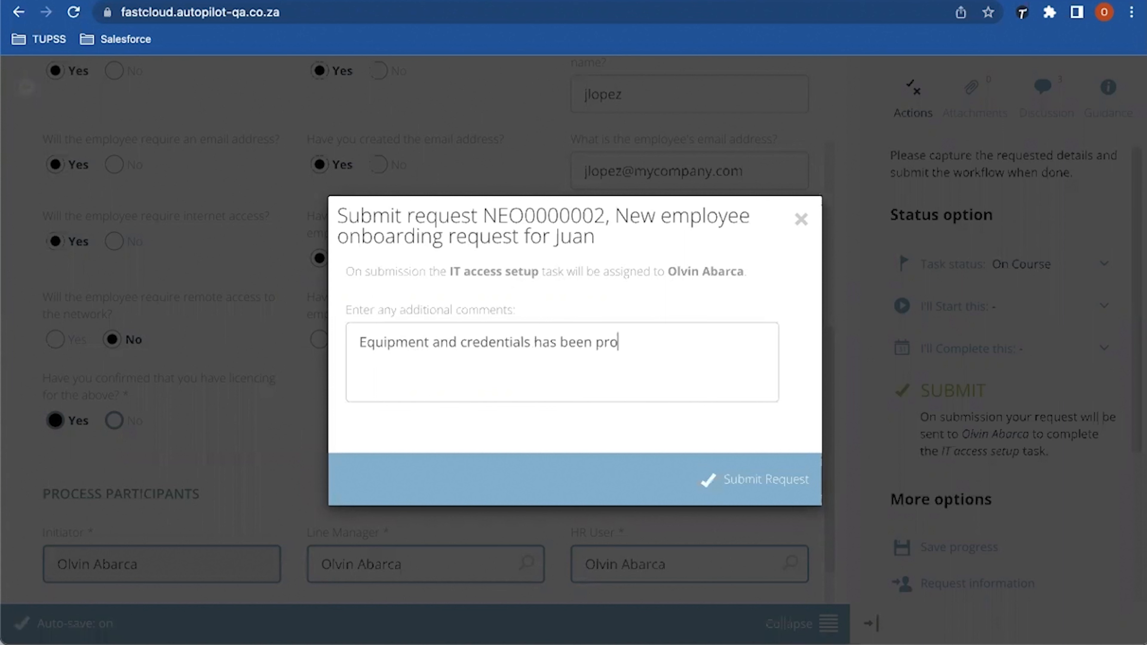
pyautogui.write('visioned for the ne')
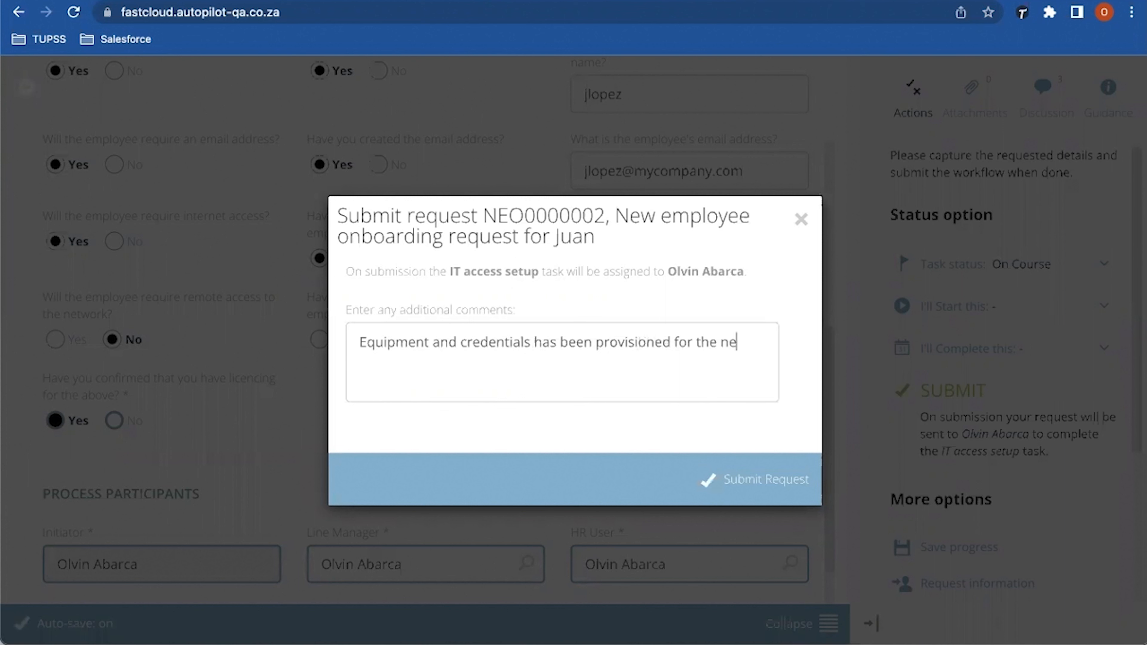
pyautogui.write('w user acccordi')
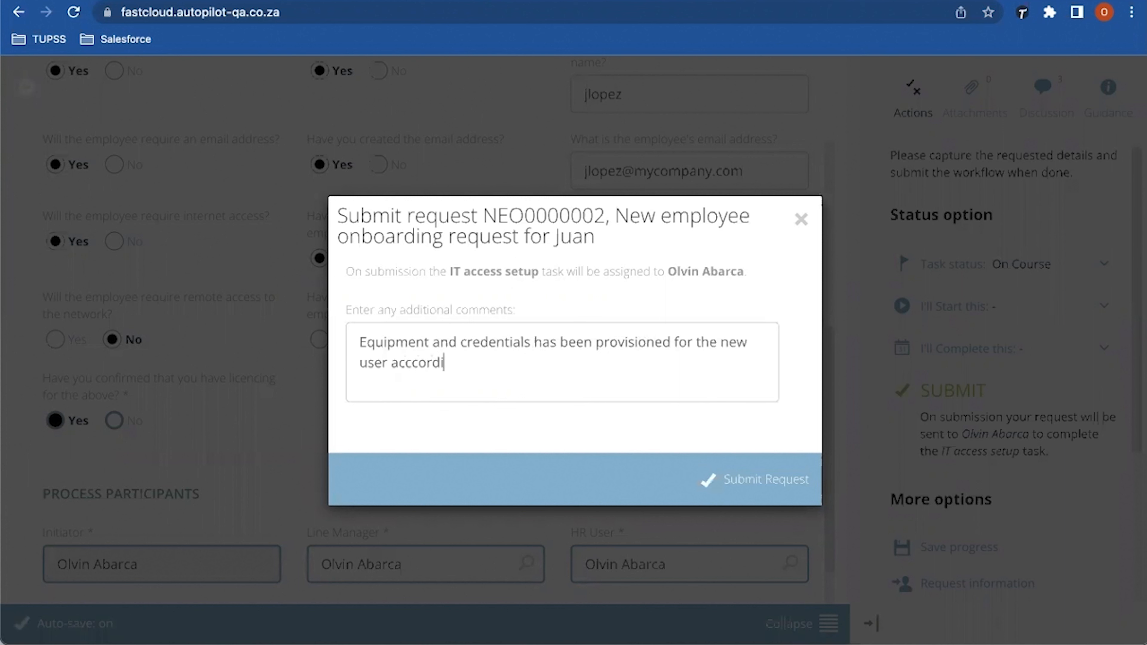
pyautogui.write('ngly')
pyautogui.click(411, 363)
pyautogui.press('BackSpace')
pyautogui.click(463, 363)
pyautogui.click(755, 480)
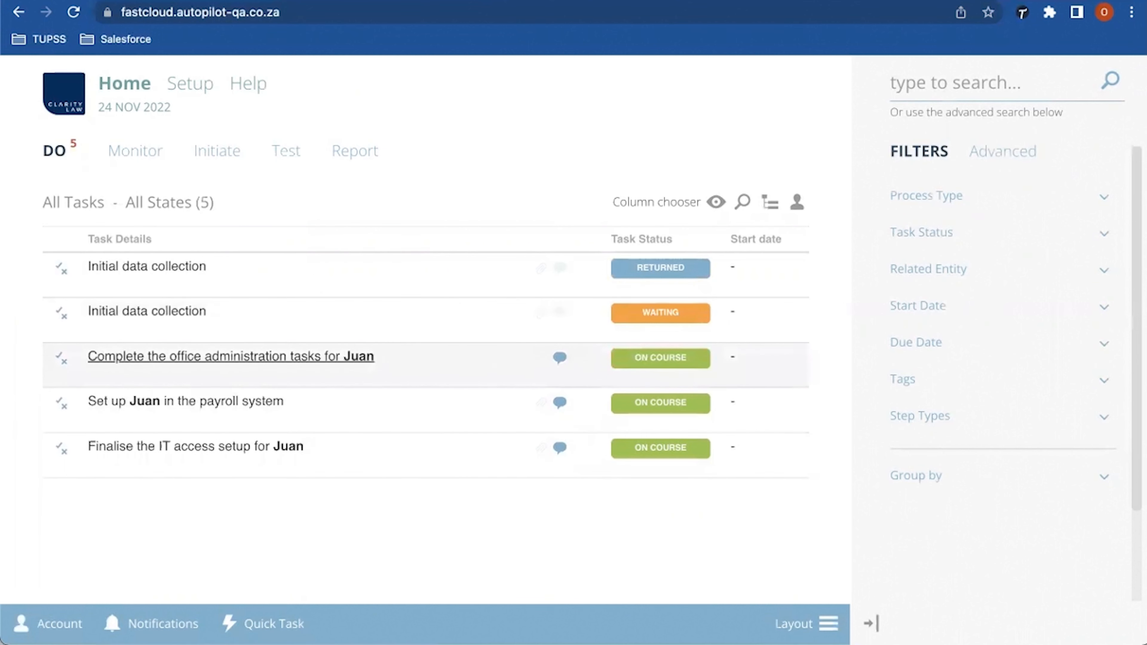
# Step: In the office administration task, answer Yes to organised office requirements and bring up SUBMIT
pyautogui.click(230, 356)
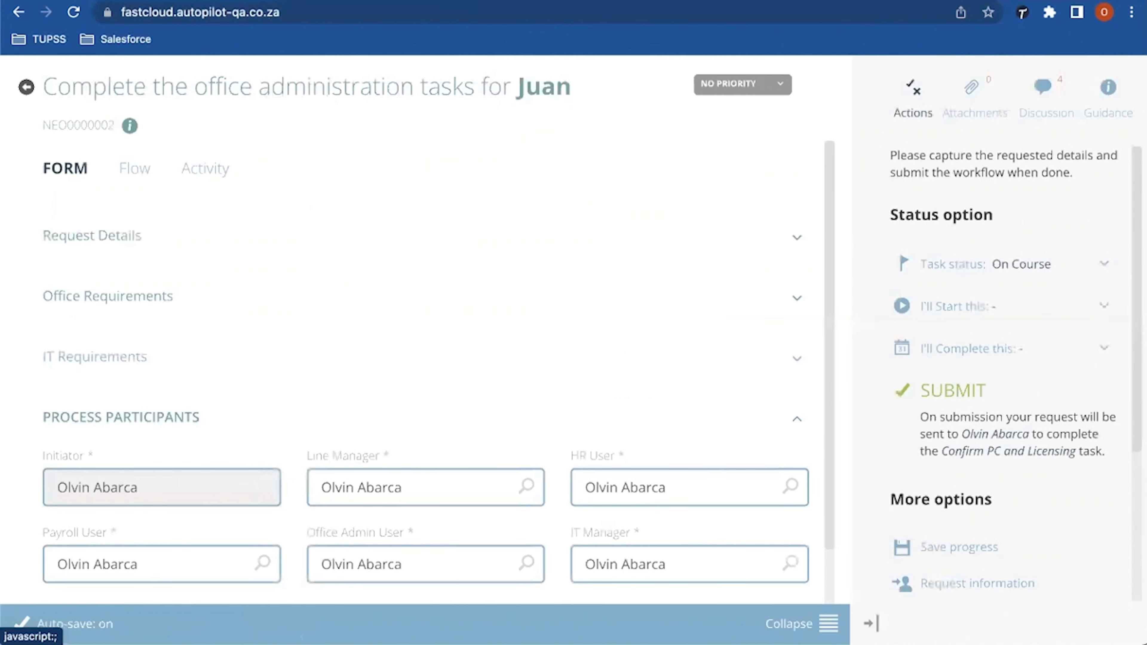
pyautogui.click(94, 356)
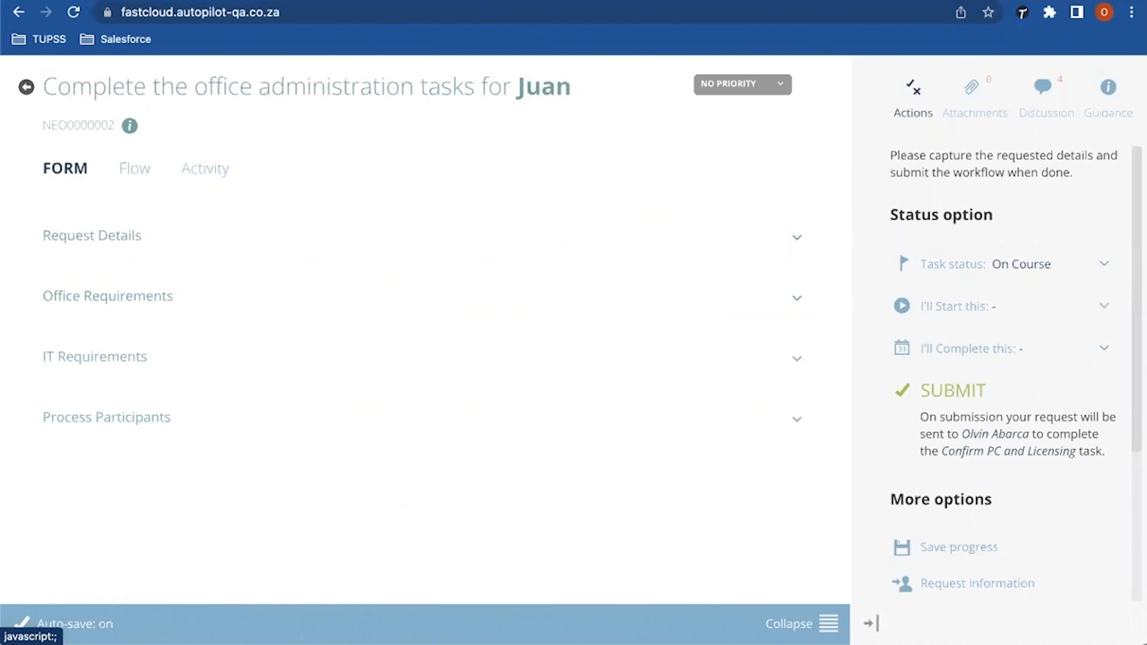
pyautogui.scroll(3, 438, 316)
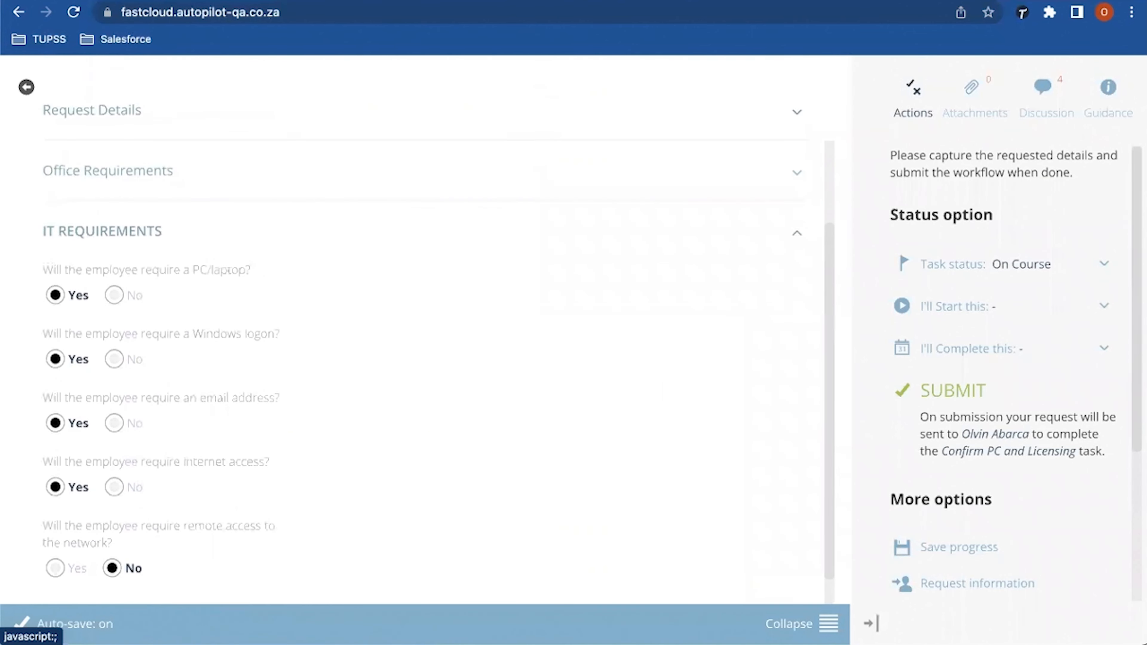
pyautogui.click(108, 171)
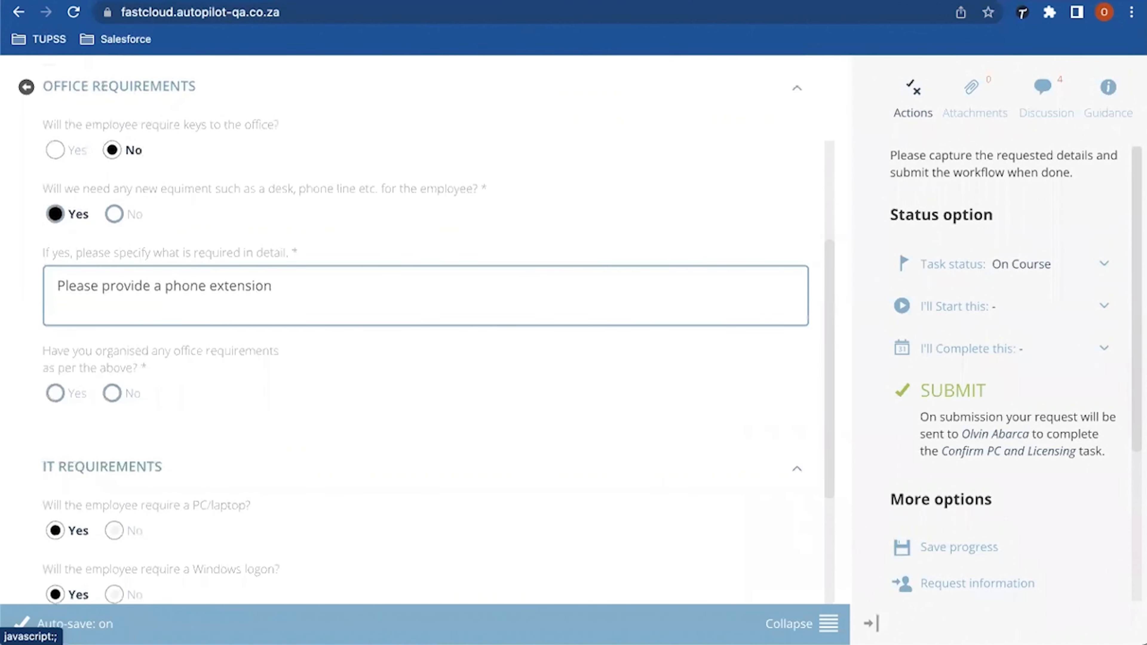
pyautogui.scroll(1, 425, 330)
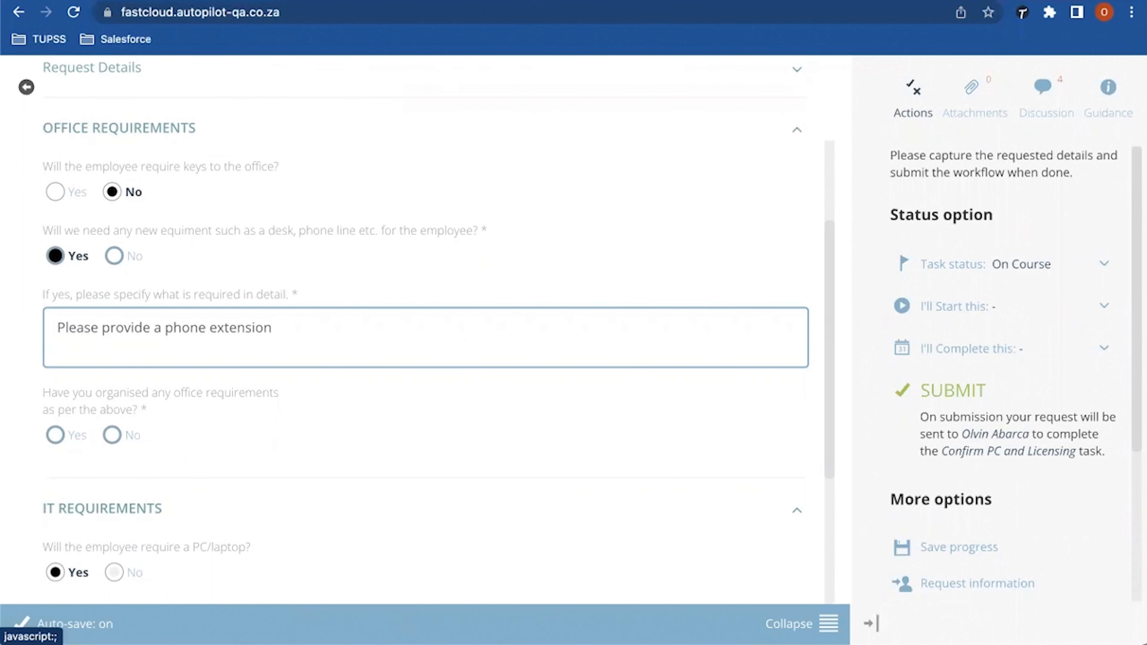
pyautogui.scroll(1, 425, 334)
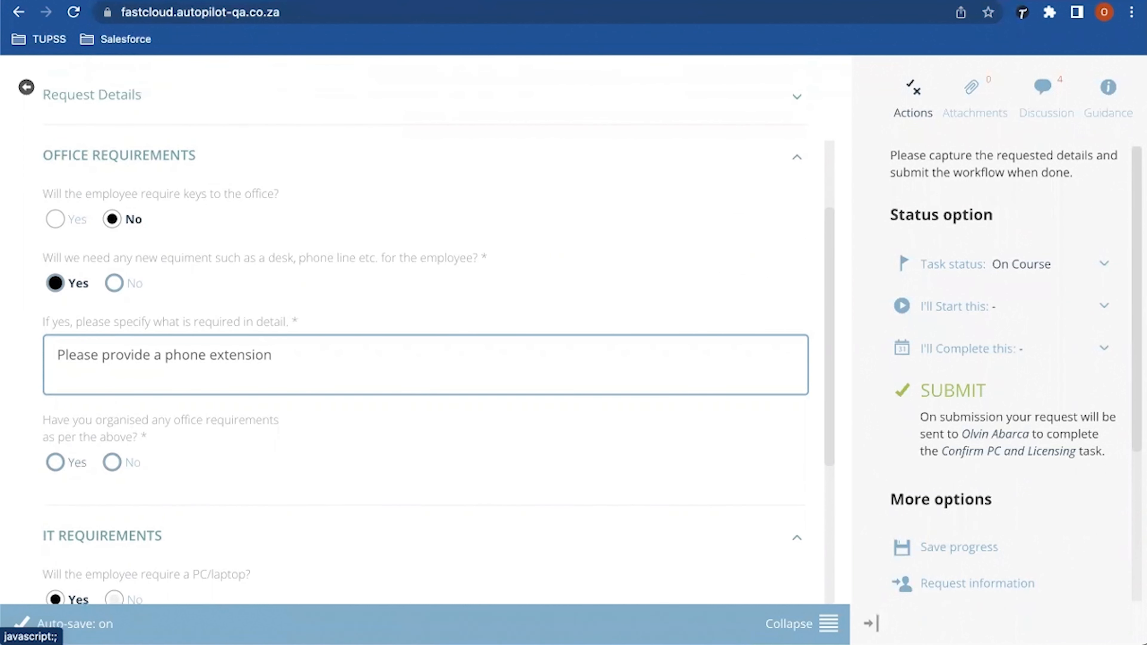
pyautogui.click(55, 462)
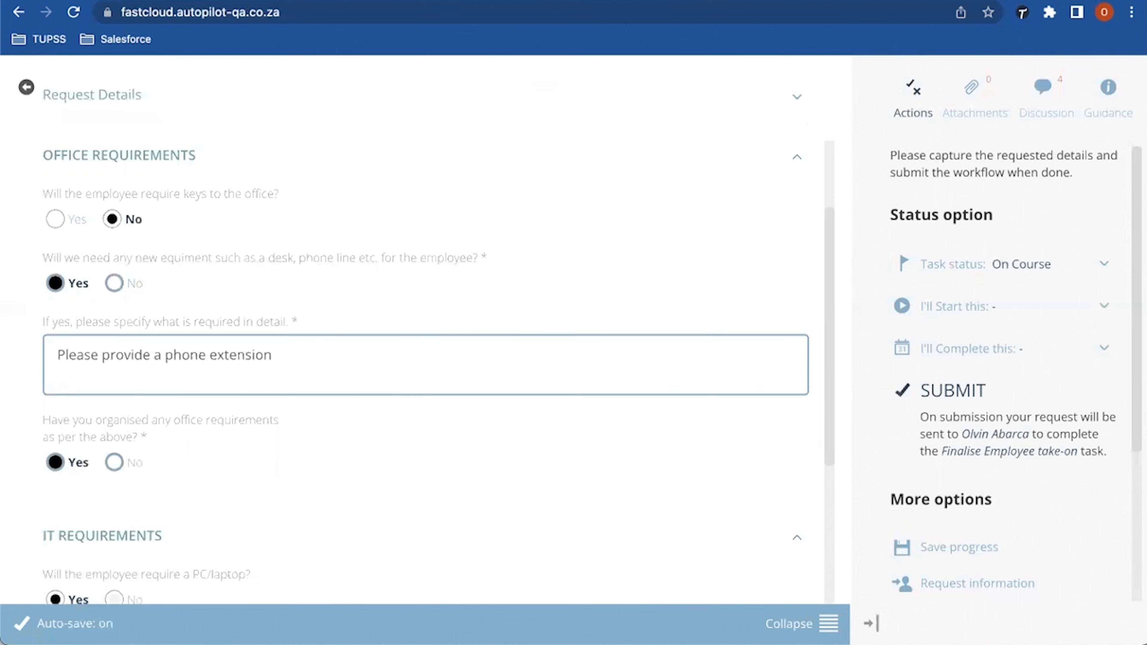
pyautogui.click(953, 390)
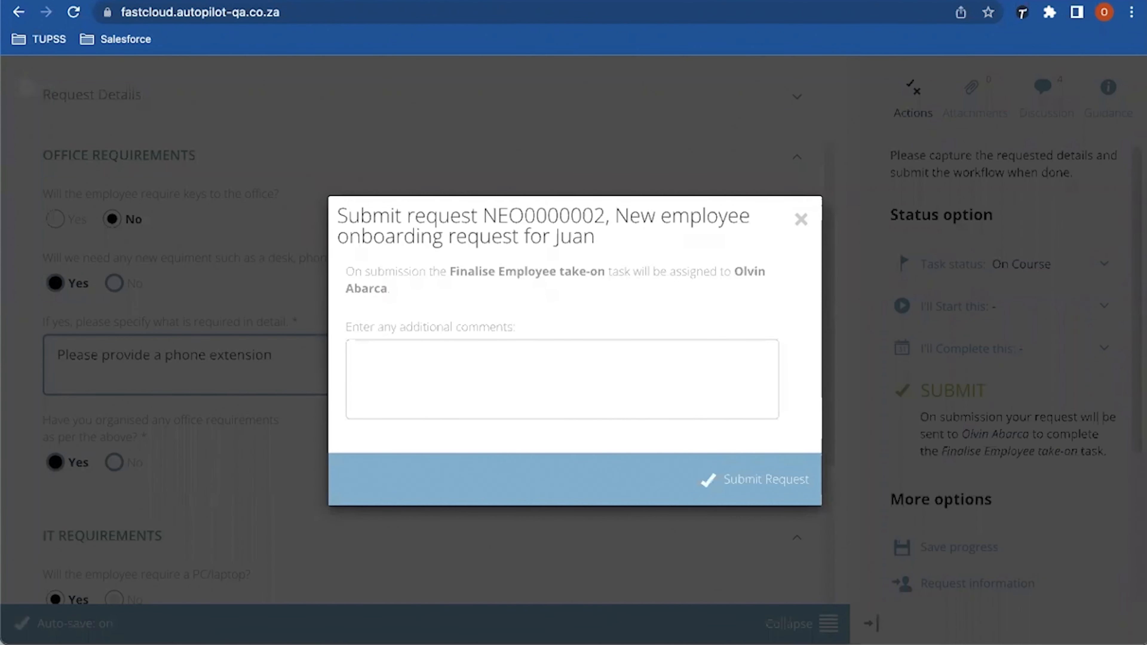
# Step: Submit with the comment 'desk and phone equipment has been allocated to the new employee'
pyautogui.write('desk, phone')
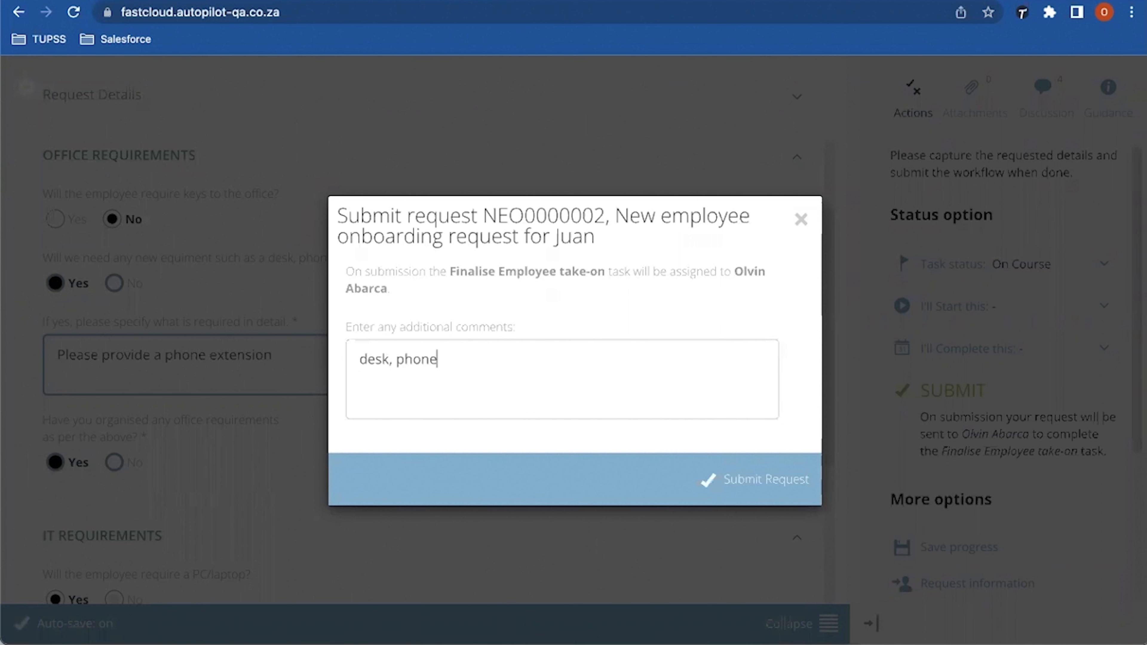
pyautogui.click(393, 360)
pyautogui.press('BackSpace')
pyautogui.write('and')
pyautogui.write(' equipment ha')
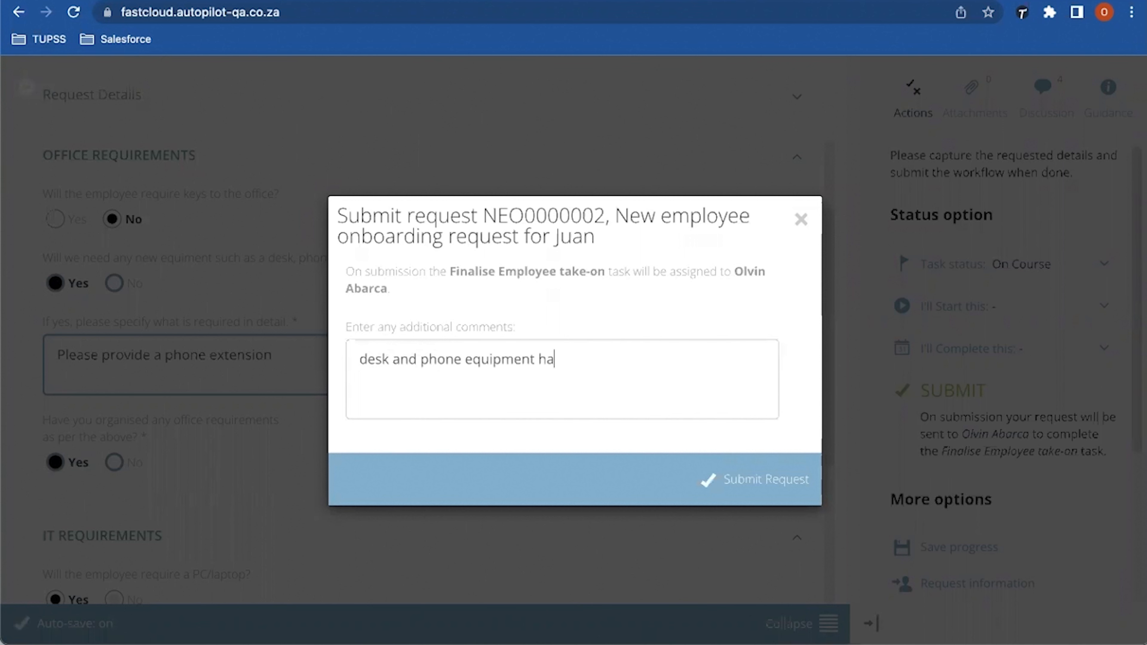
pyautogui.write('s been allocated to t')
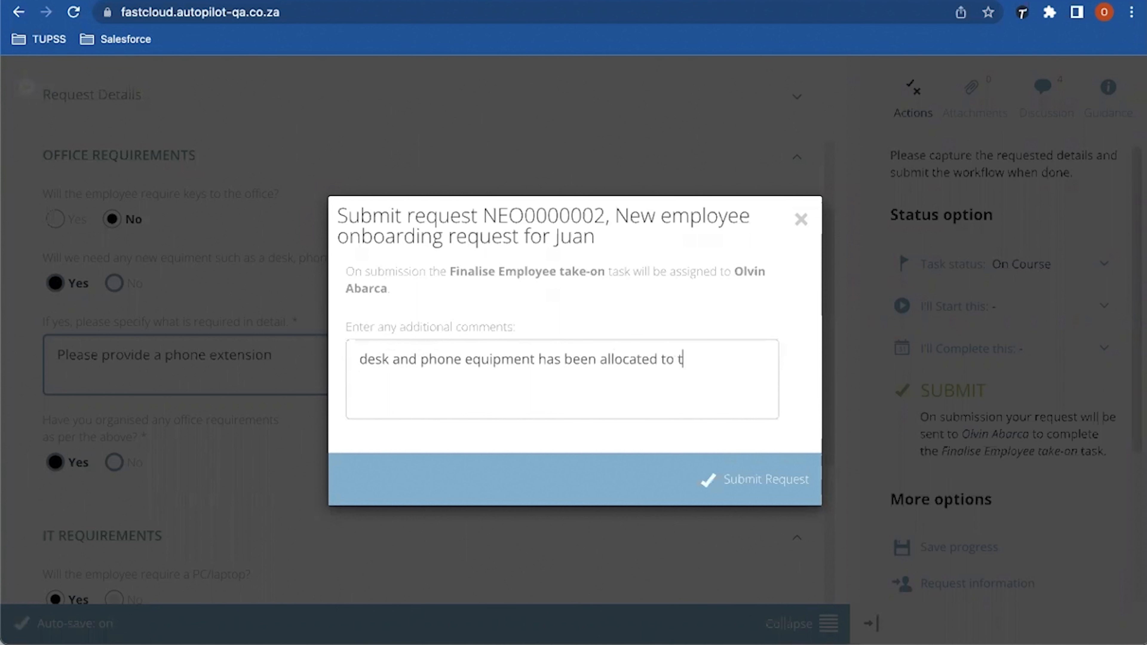
pyautogui.write('h')
pyautogui.write('e new employee')
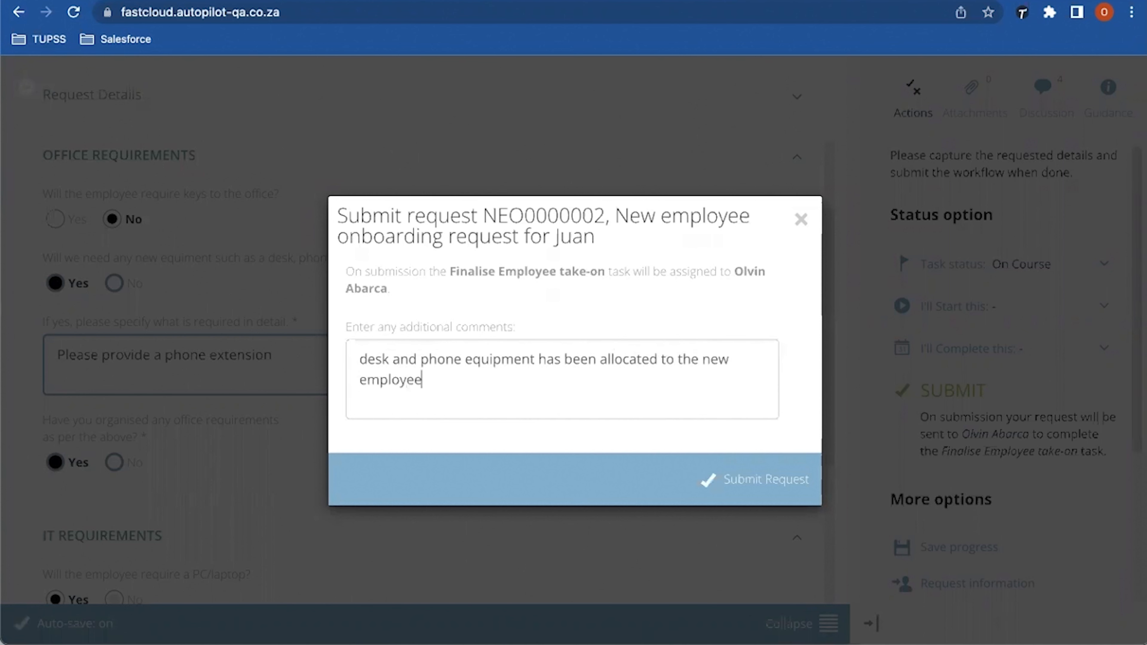
pyautogui.click(765, 479)
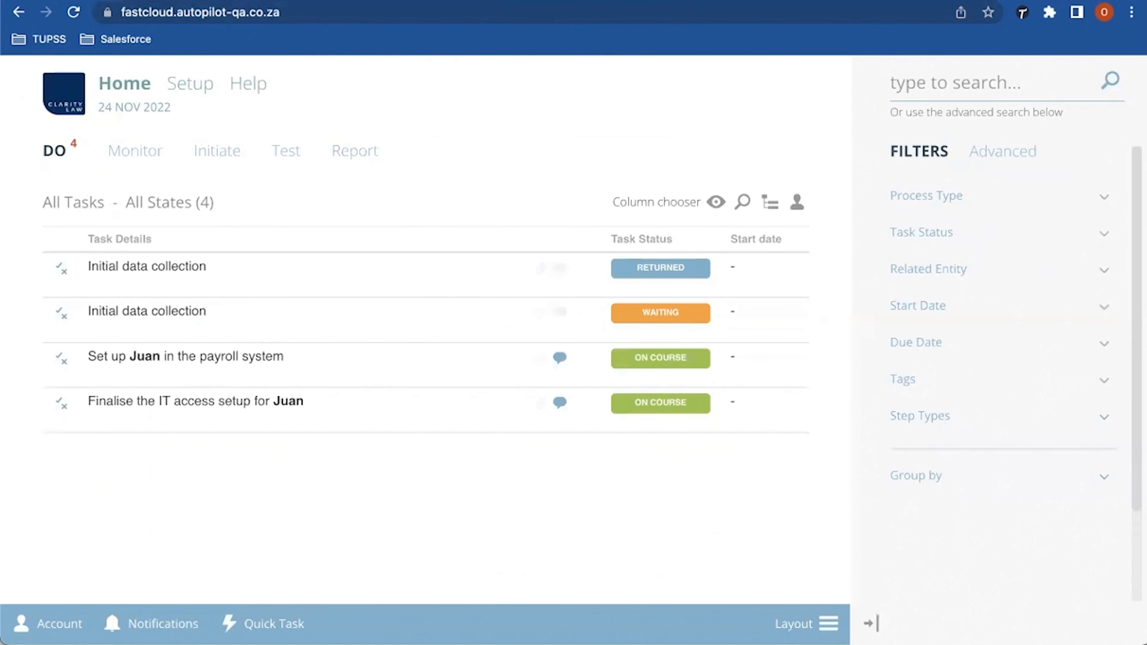
# Step: Open the payroll system setup task, scroll its form and expand Employee's Vehicle Details
pyautogui.click(185, 356)
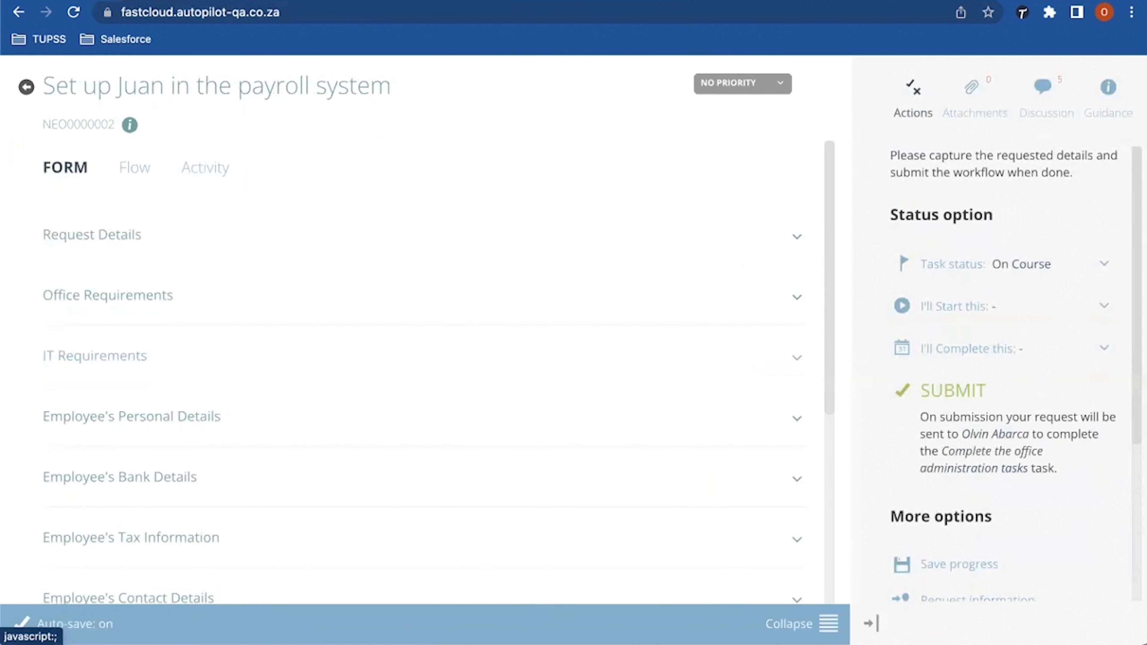
pyautogui.scroll(-3, 424, 334)
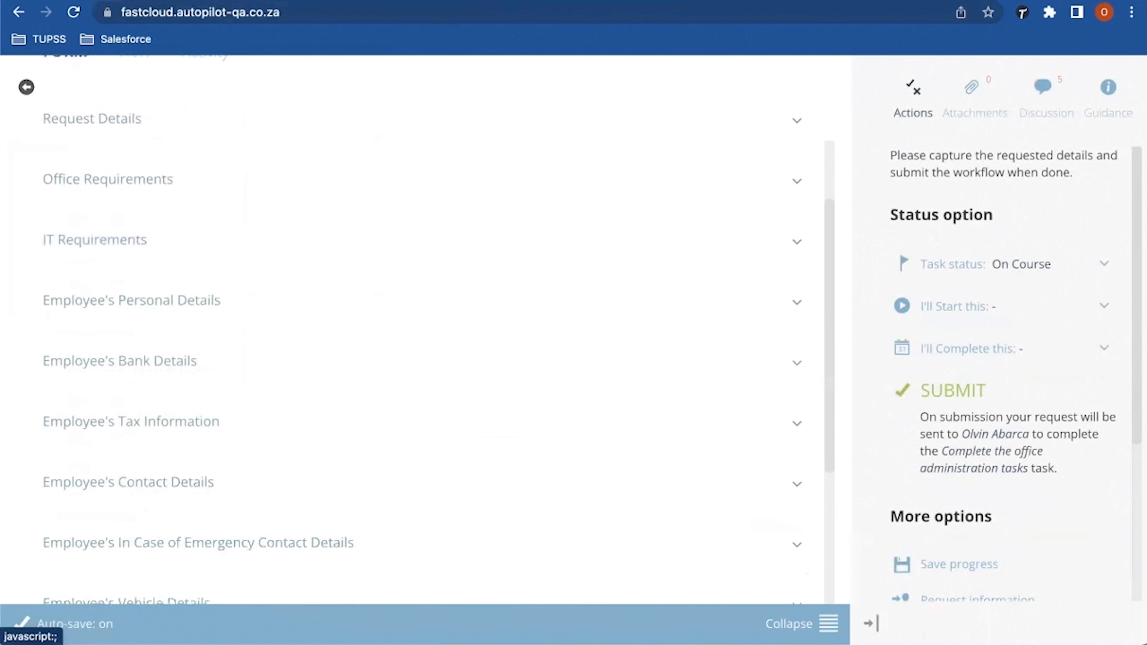
pyautogui.scroll(-4, 425, 334)
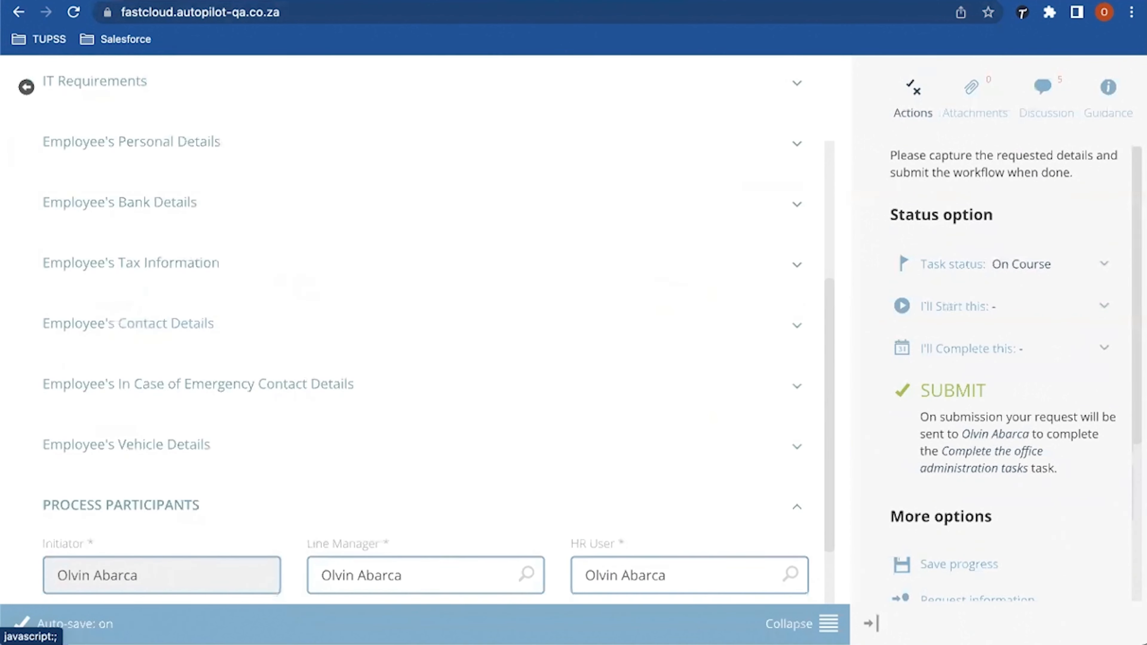
pyautogui.click(126, 445)
pyautogui.scroll(-7, 425, 334)
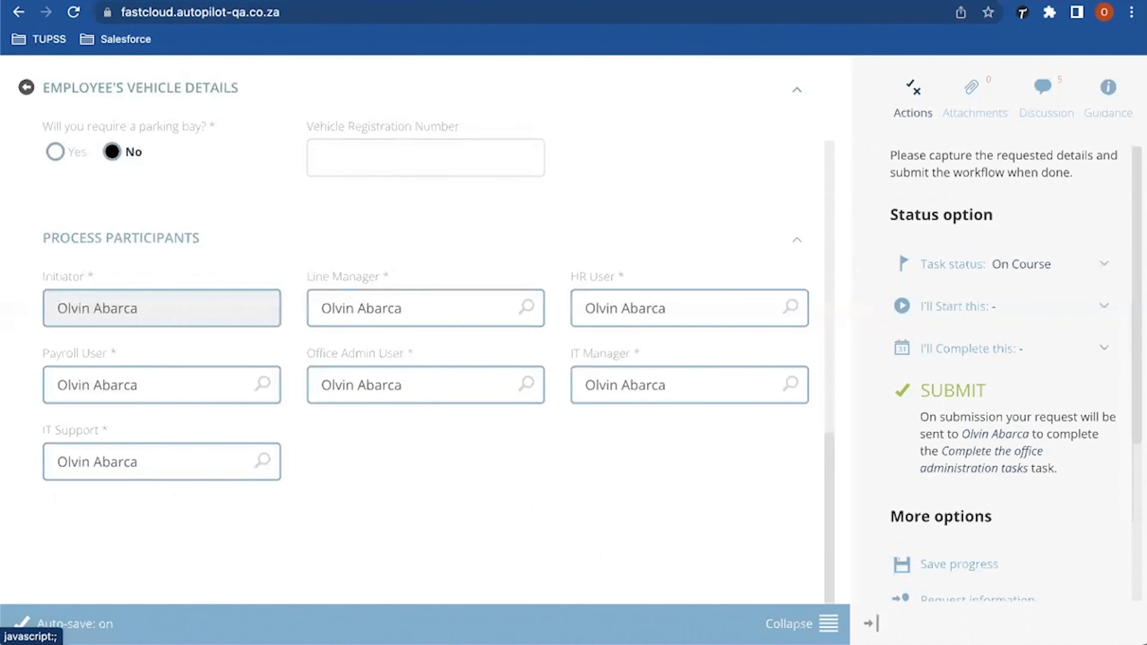
pyautogui.scroll(2, 425, 334)
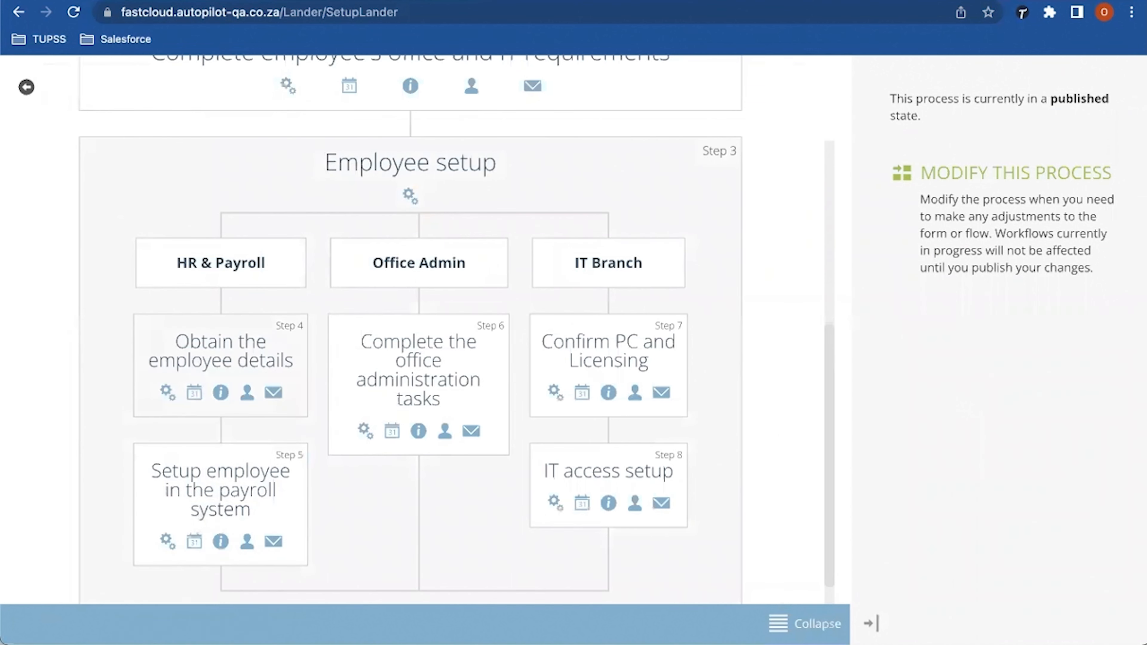
# Step: Inspect the Form State grid, where IT Requirements is disabled and collapsed at step 5
pyautogui.scroll(10, 407, 330)
pyautogui.click(288, 159)
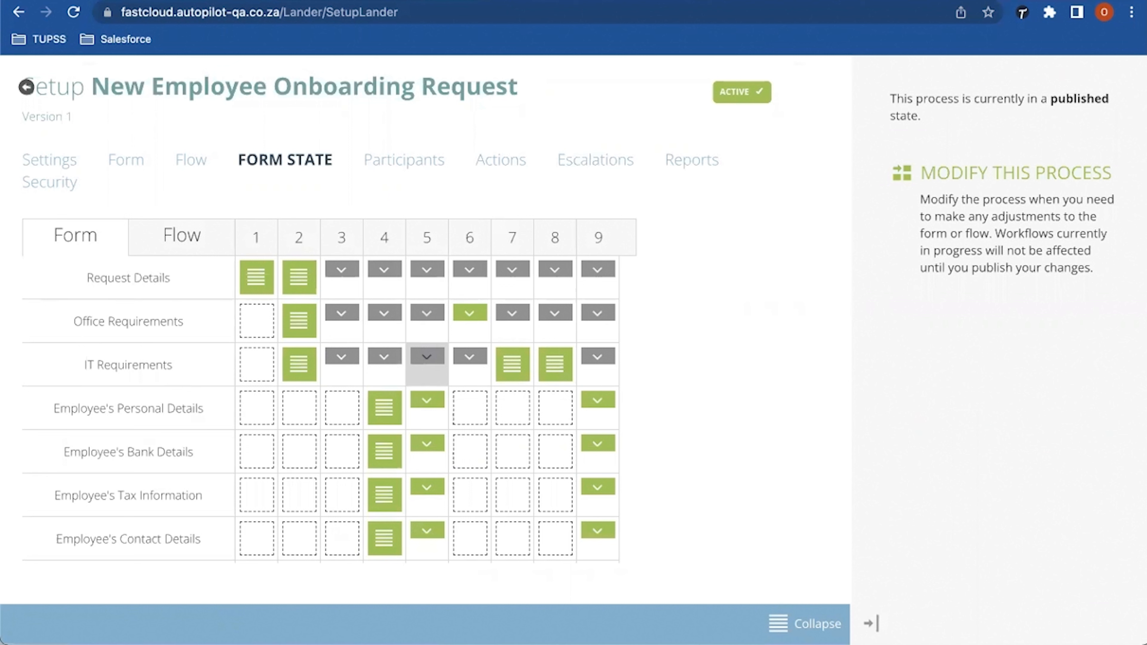
pyautogui.click(426, 359)
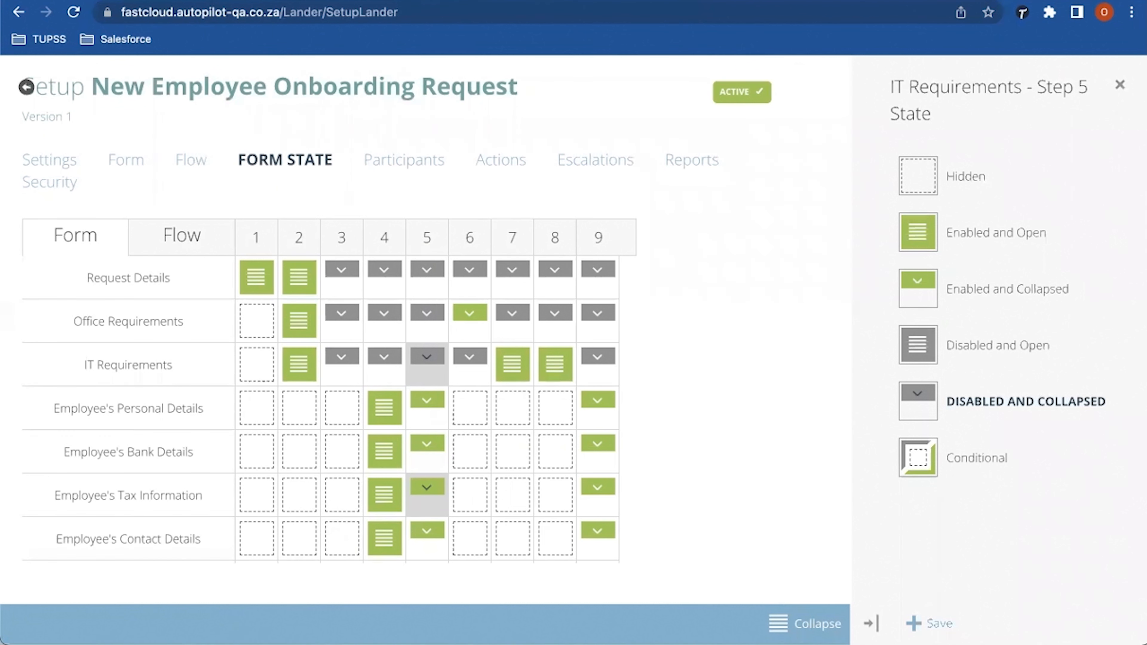
pyautogui.scroll(-3, 427, 496)
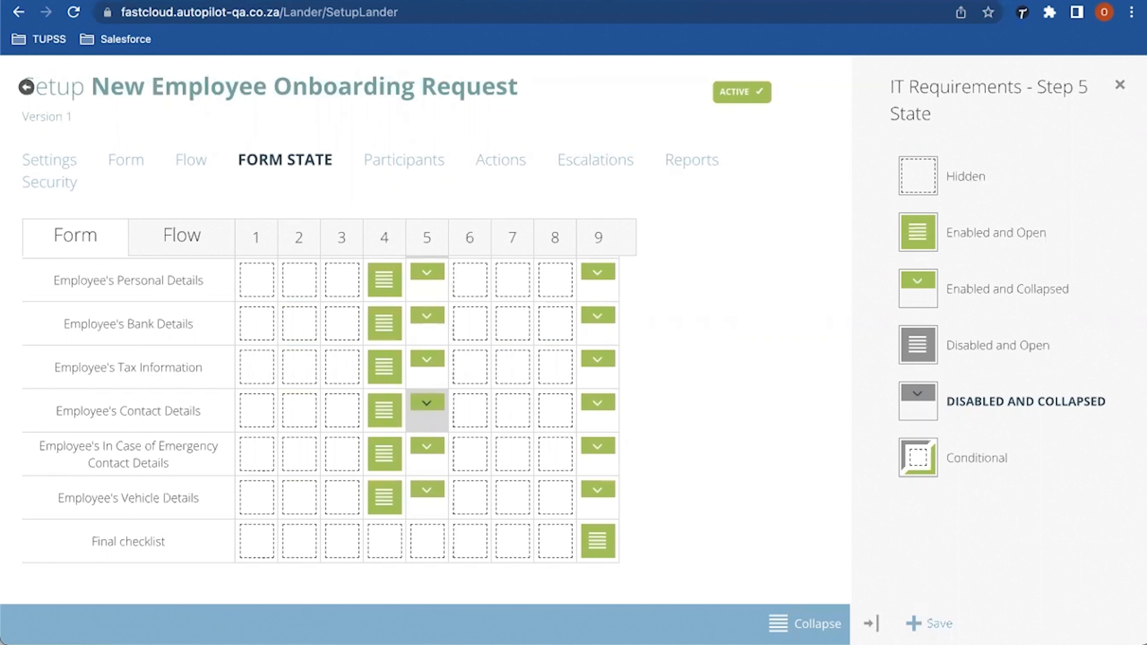
pyautogui.scroll(3, 427, 407)
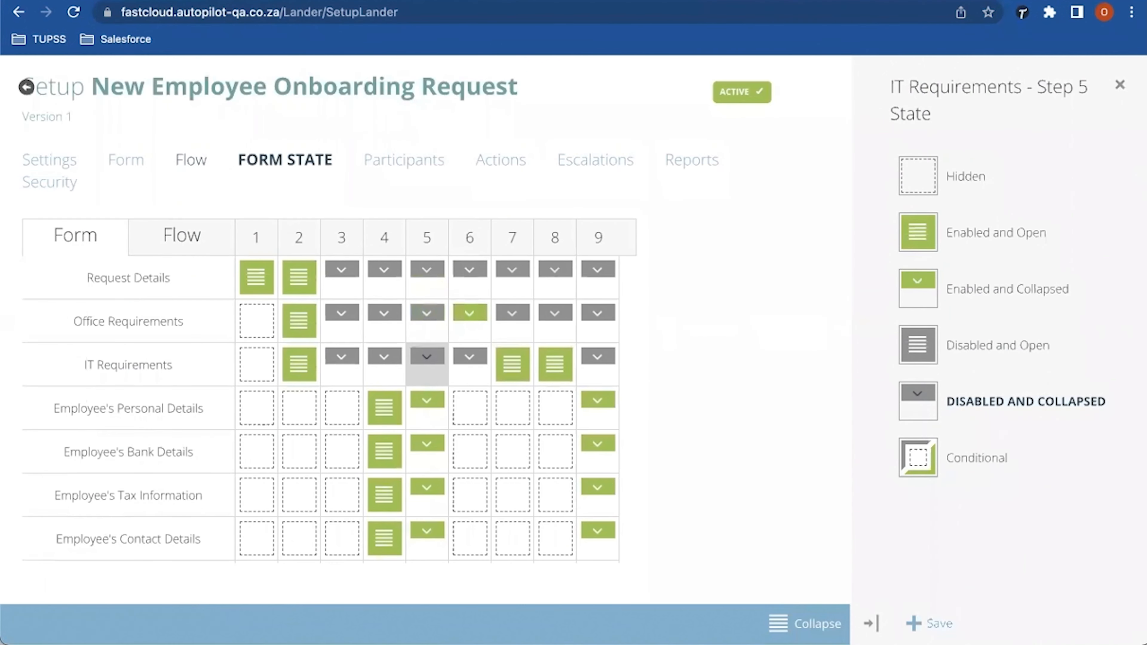
# Step: Expand the emergency contact details section on the payroll task form
pyautogui.click(197, 159)
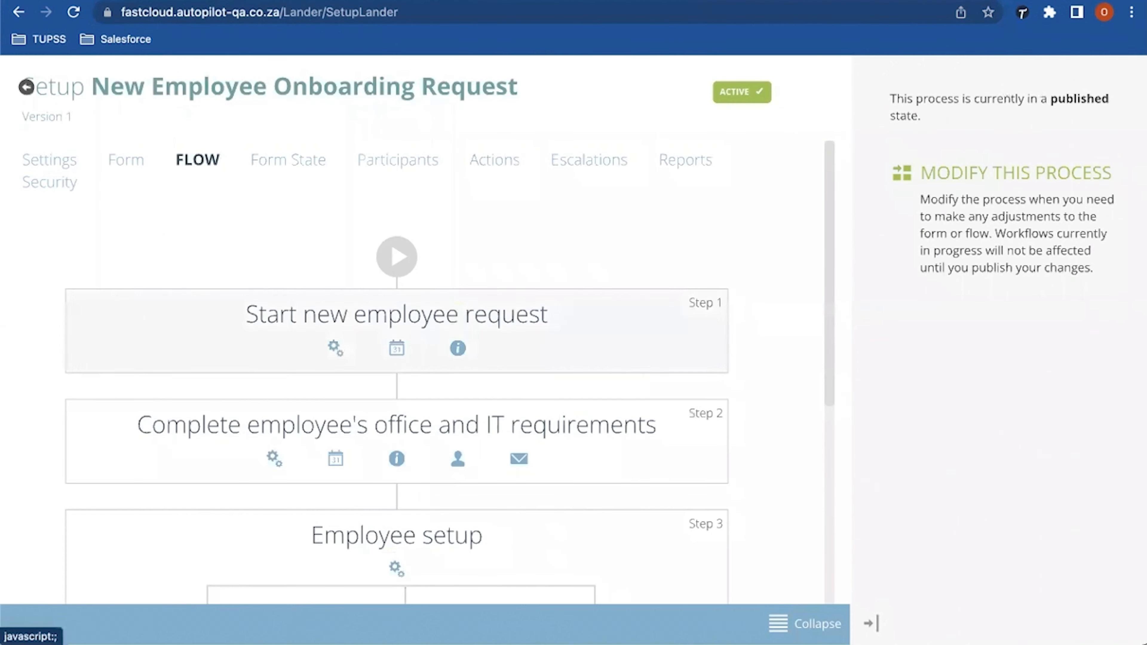
pyautogui.scroll(-10, 407, 329)
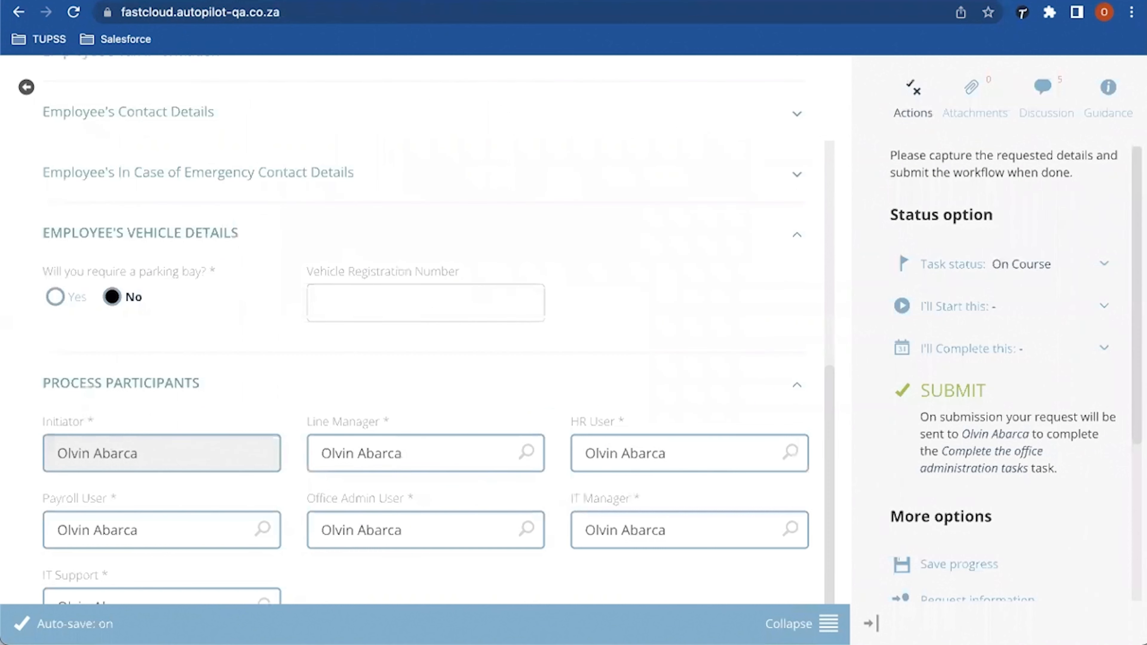
pyautogui.scroll(4, 425, 330)
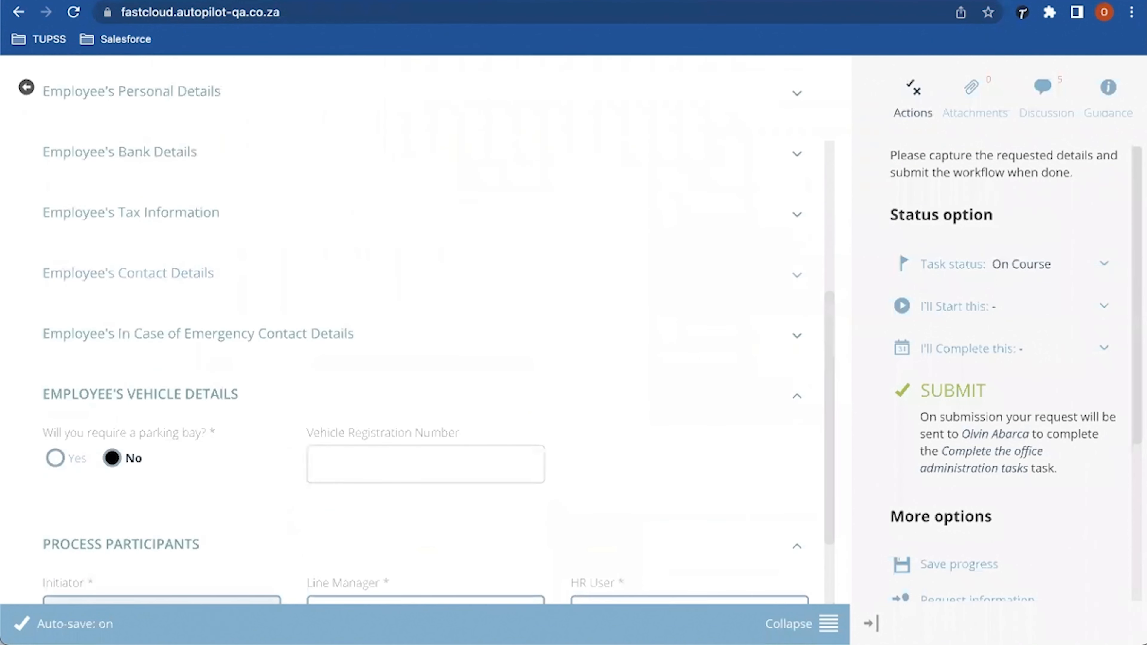
pyautogui.click(198, 334)
pyautogui.scroll(-5, 425, 330)
pyautogui.scroll(3, 425, 330)
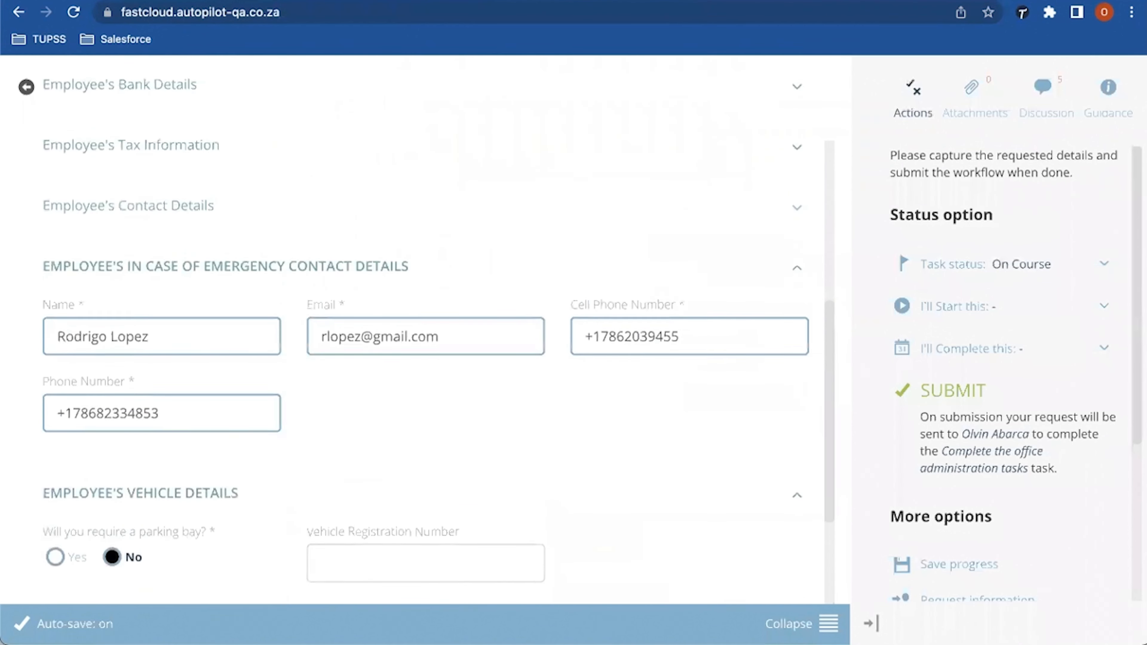
# Step: Expand the Employee's Contact Details section and scroll back to the top of the form
pyautogui.click(128, 207)
pyautogui.scroll(-2, 425, 329)
pyautogui.scroll(1, 425, 329)
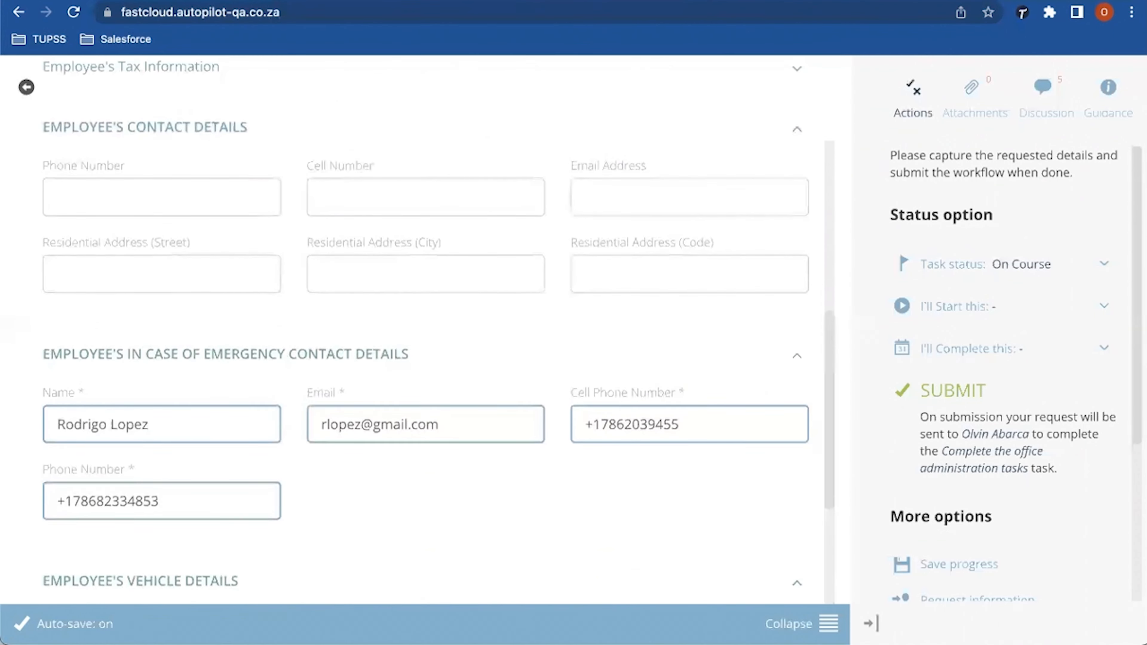
pyautogui.scroll(2, 425, 330)
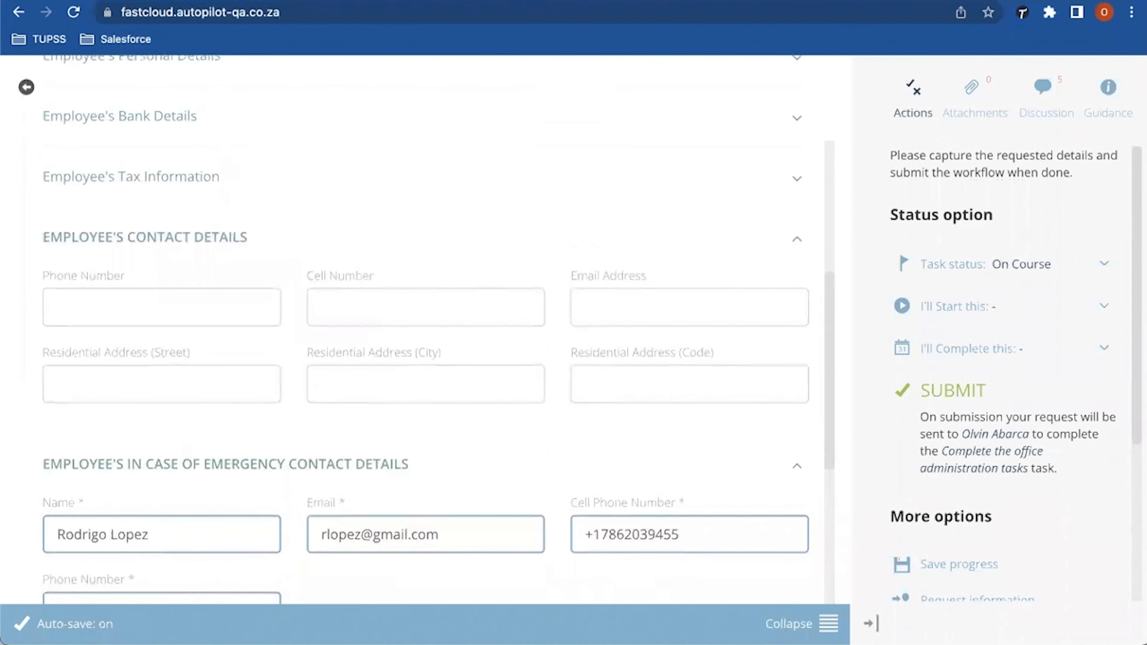
pyautogui.scroll(4, 425, 330)
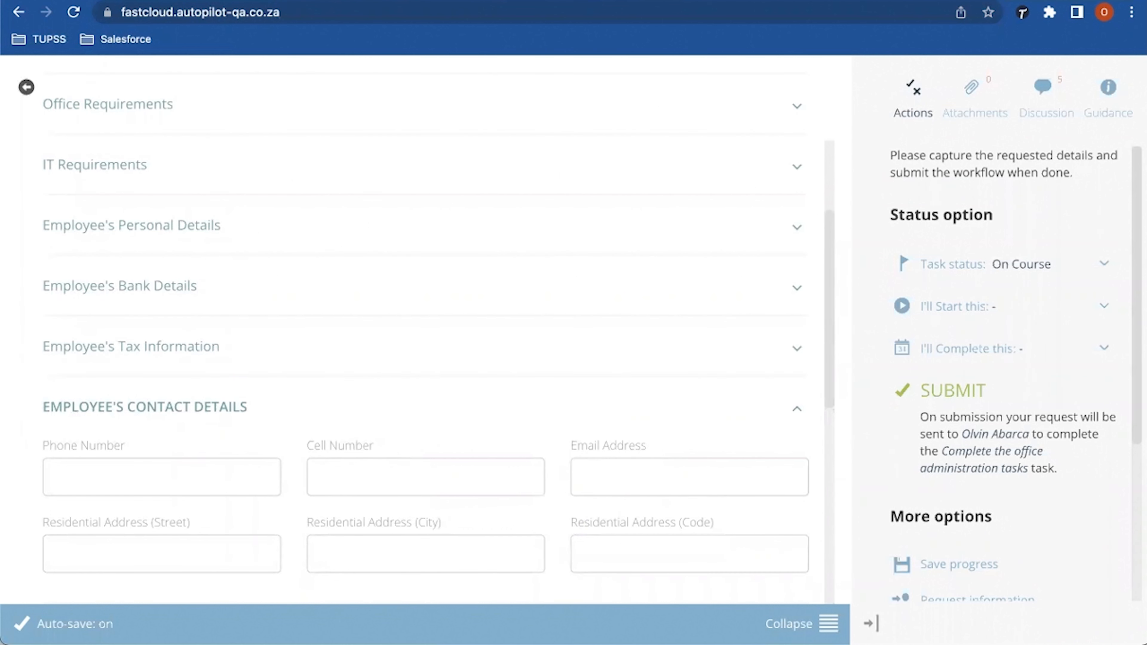
pyautogui.scroll(1, 425, 330)
pyautogui.scroll(3, 425, 330)
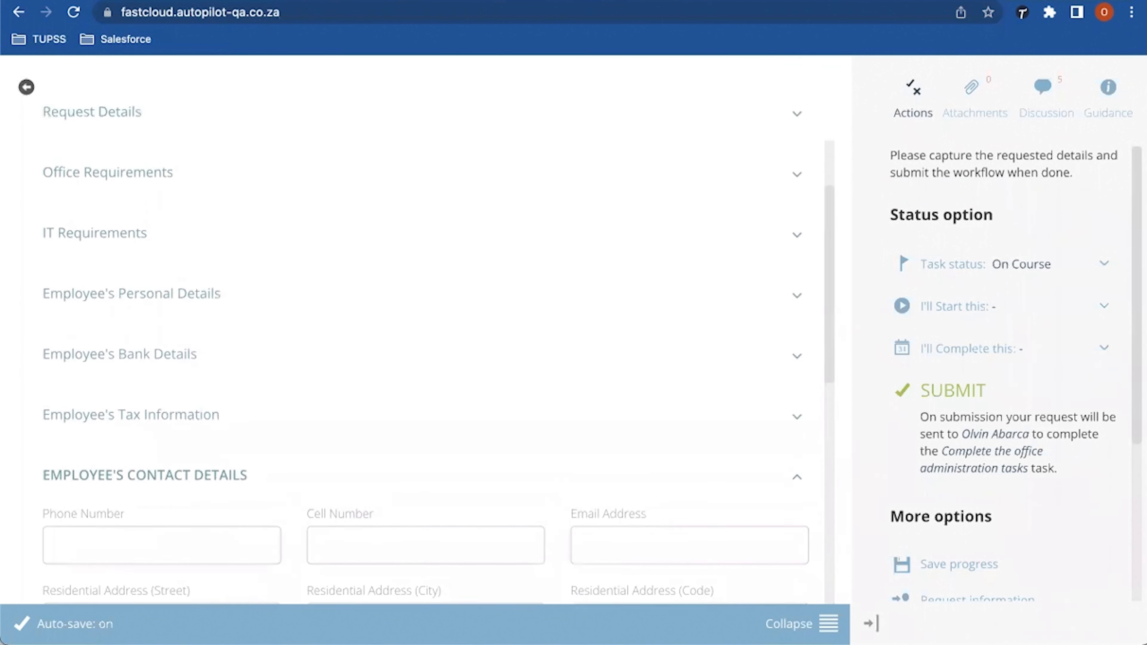
pyautogui.scroll(1, 425, 330)
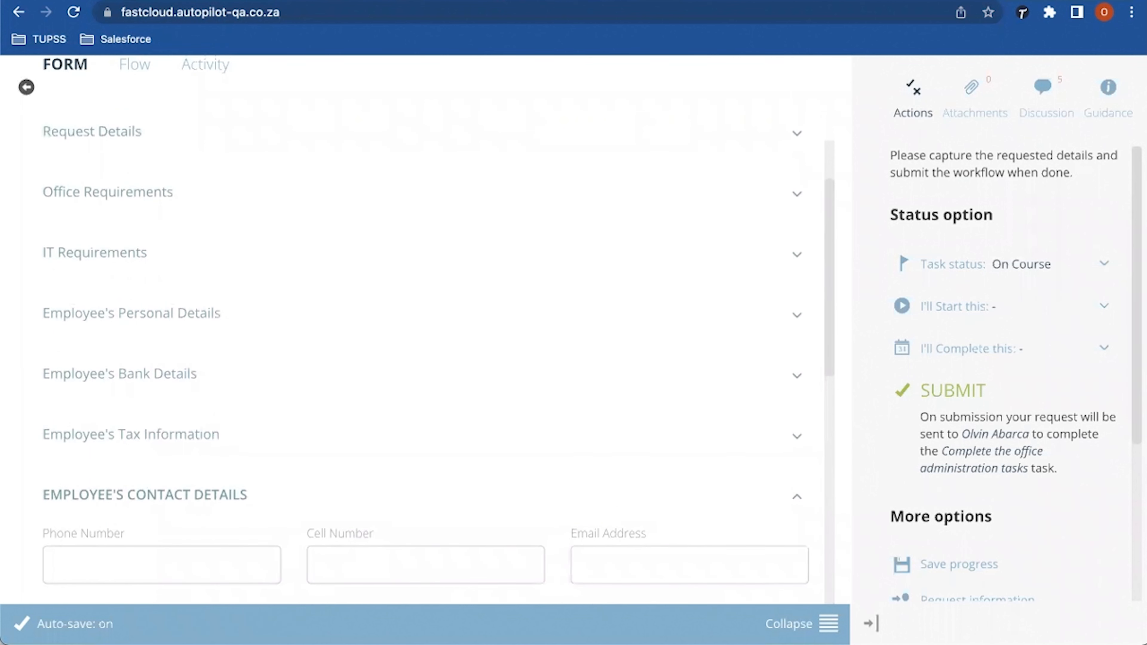
pyautogui.scroll(-4, 425, 330)
pyautogui.scroll(6, 425, 329)
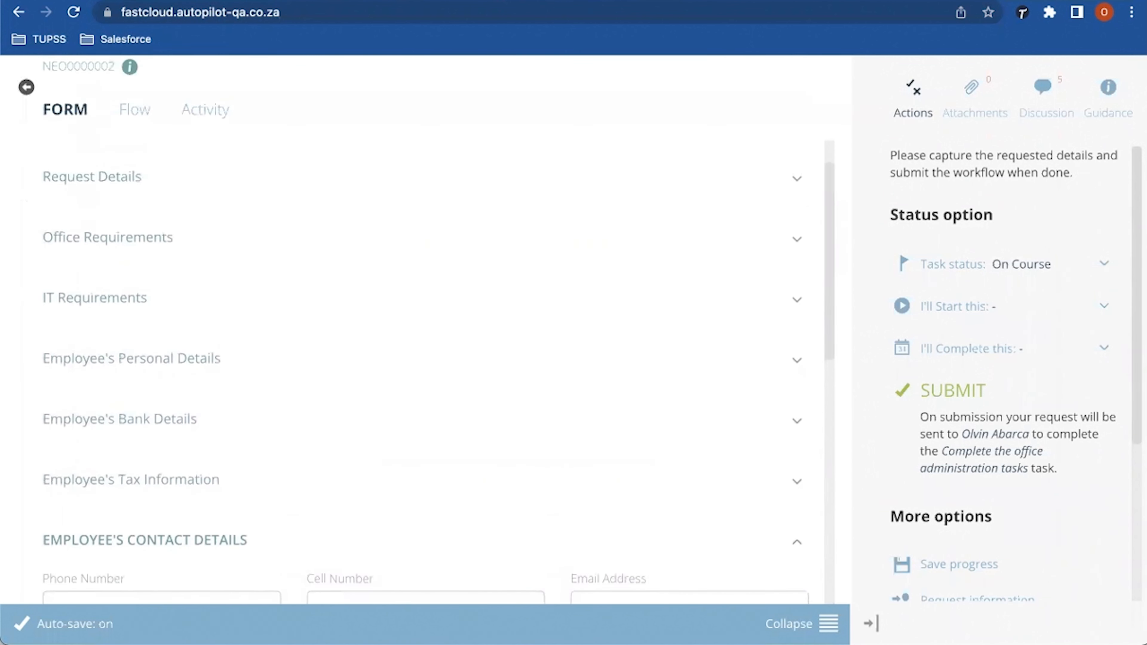
pyautogui.scroll(1, 425, 329)
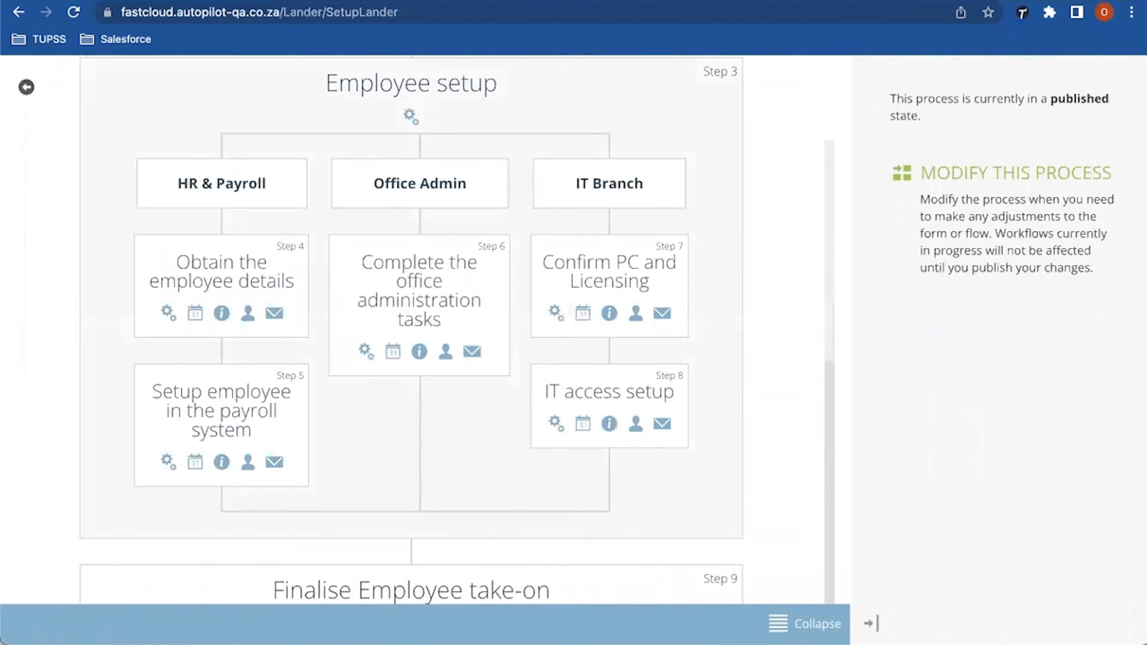
# Step: Browse the process's action types, picking 'Send data to a webhook endpoint' to preview it
pyautogui.scroll(8, 409, 329)
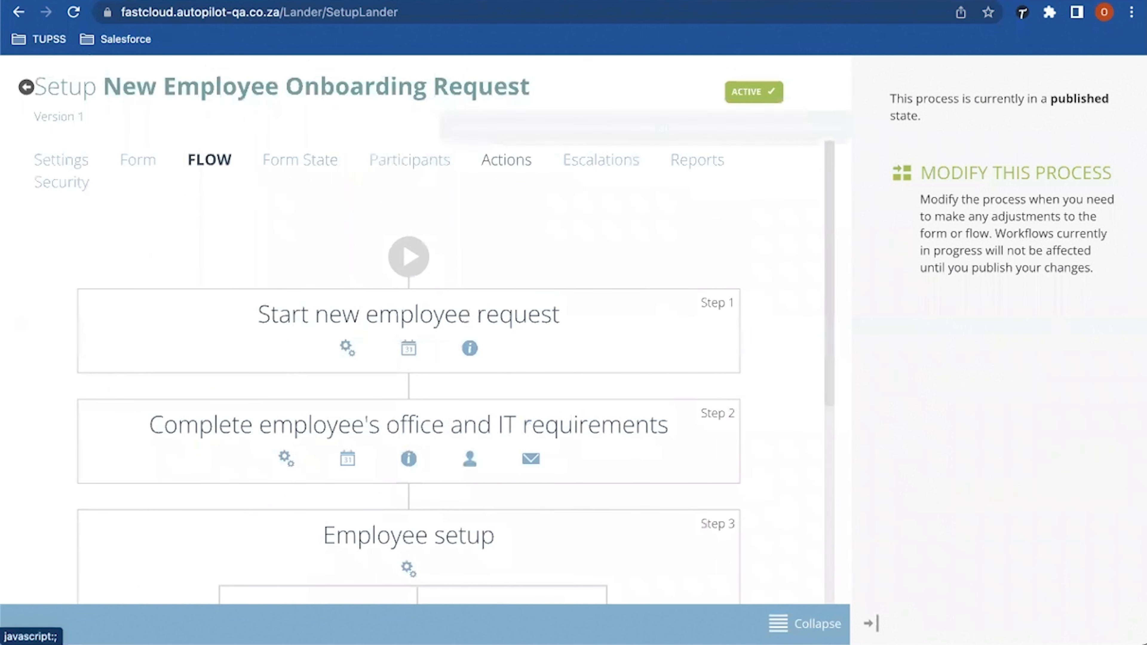
pyautogui.click(506, 160)
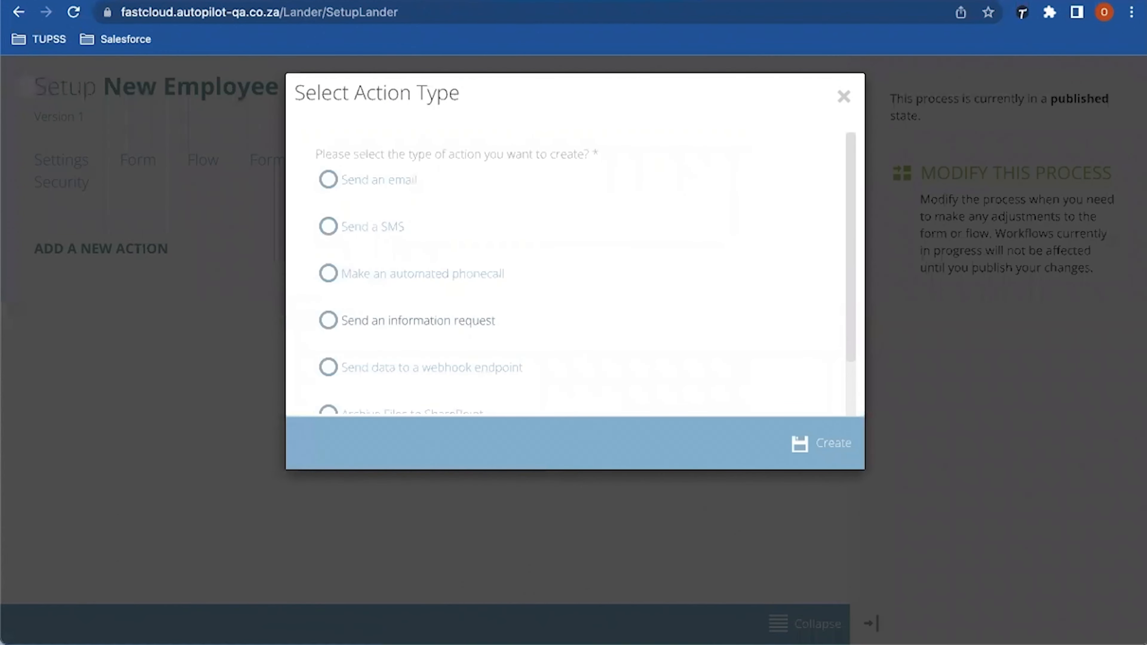
pyautogui.click(432, 367)
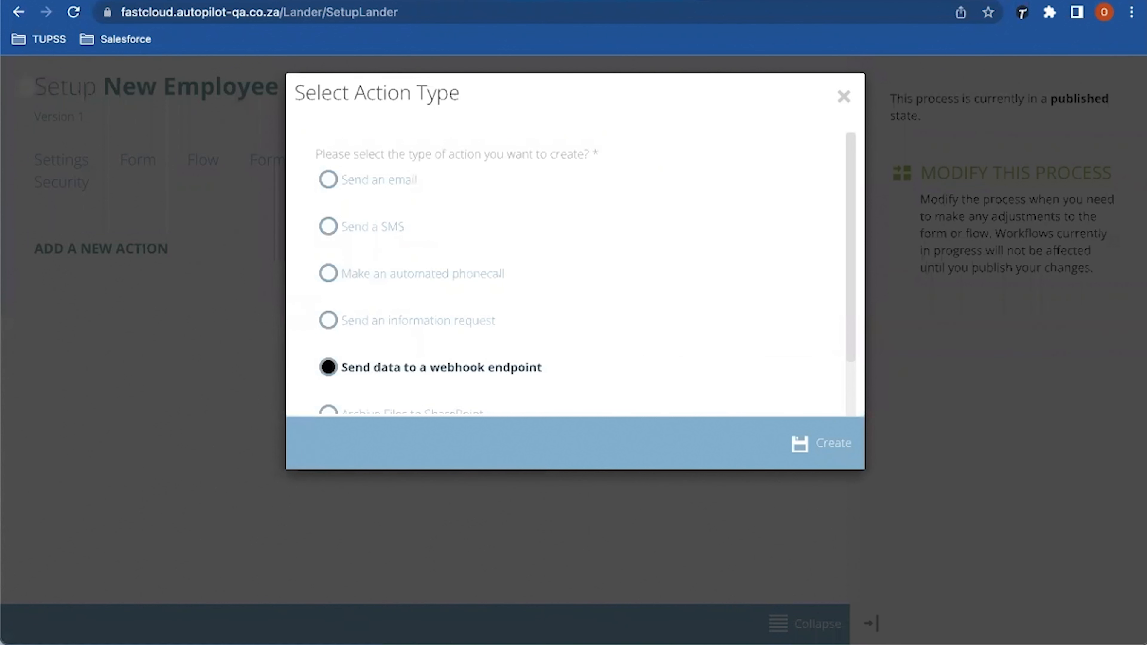
pyautogui.scroll(-1, 432, 367)
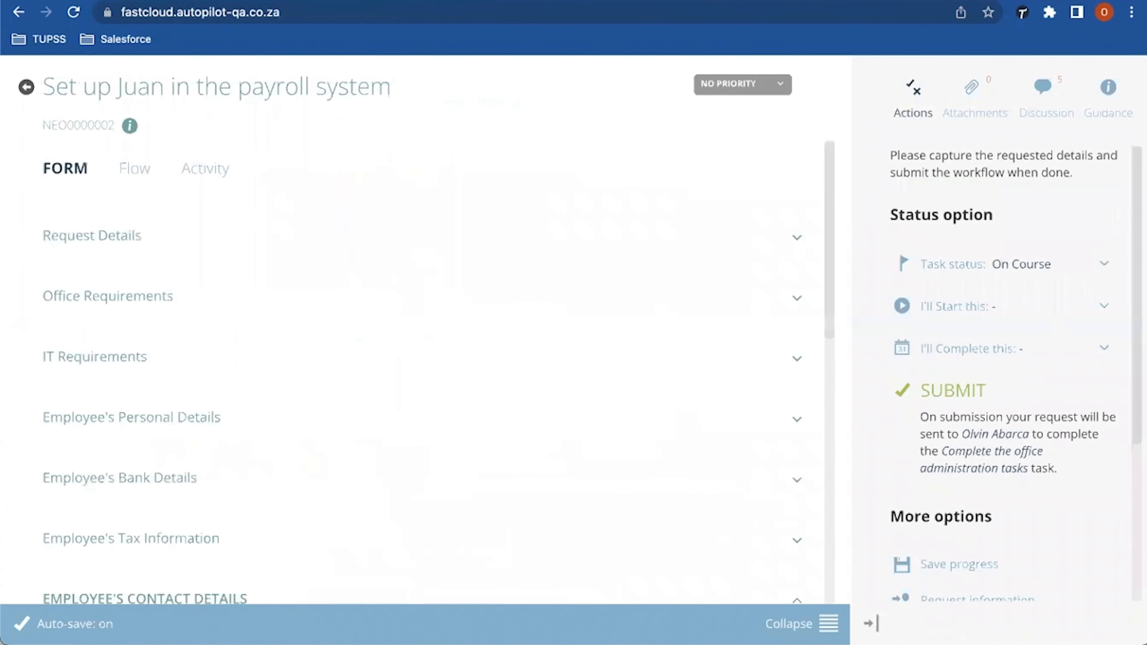
# Step: Submit the payroll-system setup task and confirm with Submit Request
pyautogui.scroll(-5, 421, 332)
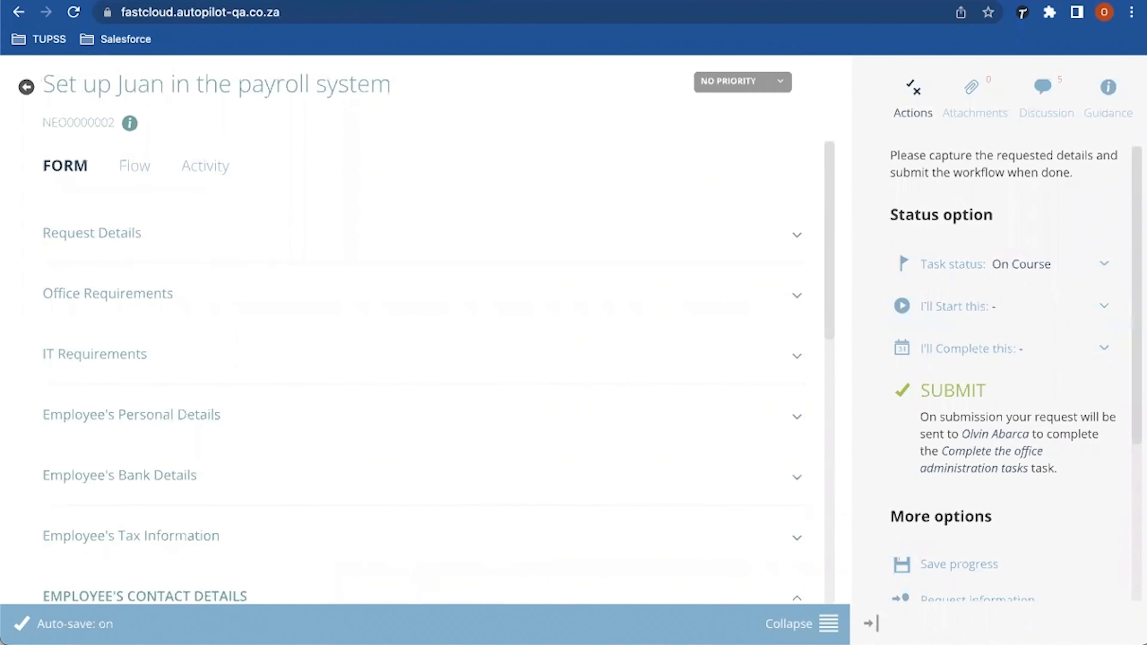
pyautogui.scroll(-3, 422, 332)
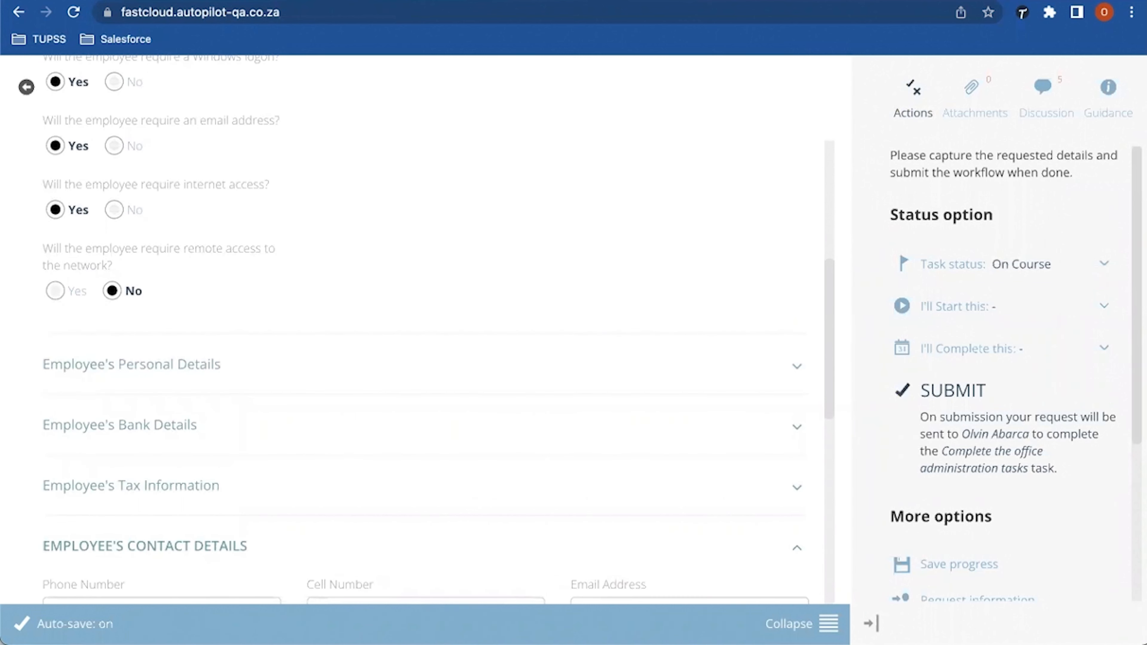
pyautogui.click(953, 390)
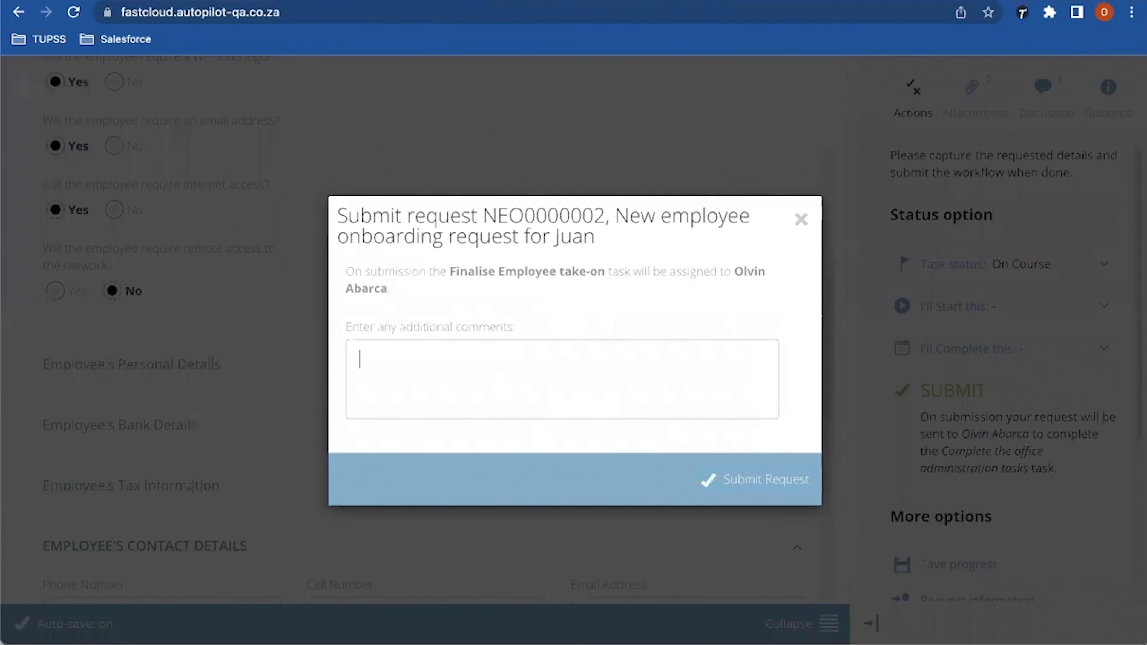
pyautogui.click(754, 480)
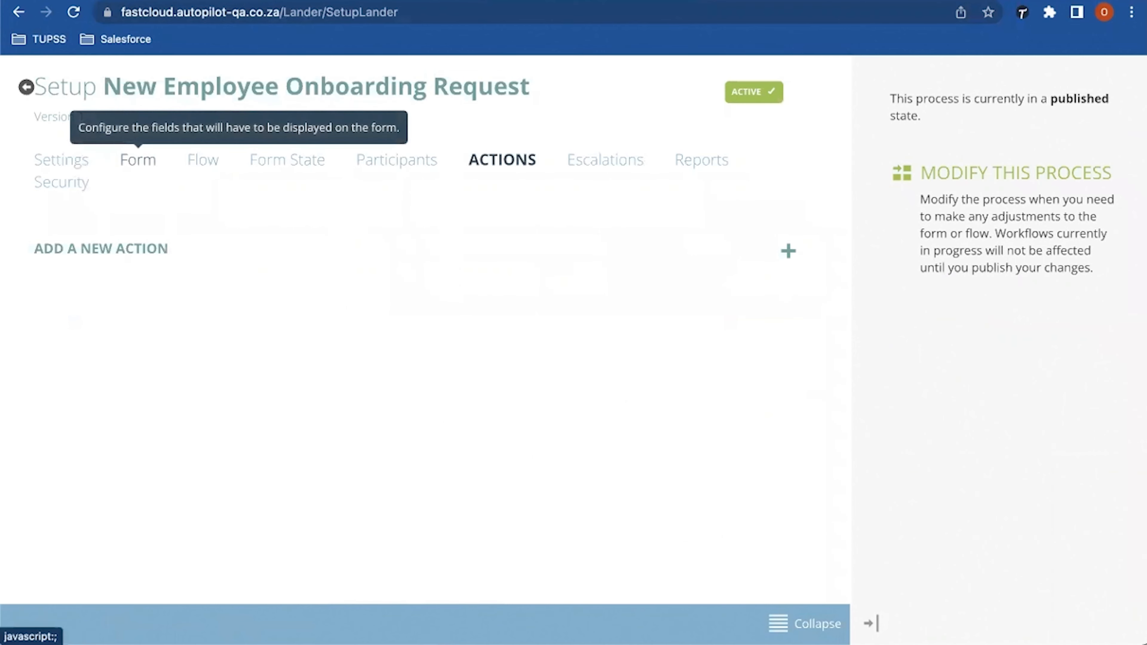
# Step: Show the Employee setup steps in the process Flow, then return to the Home task list
pyautogui.click(203, 160)
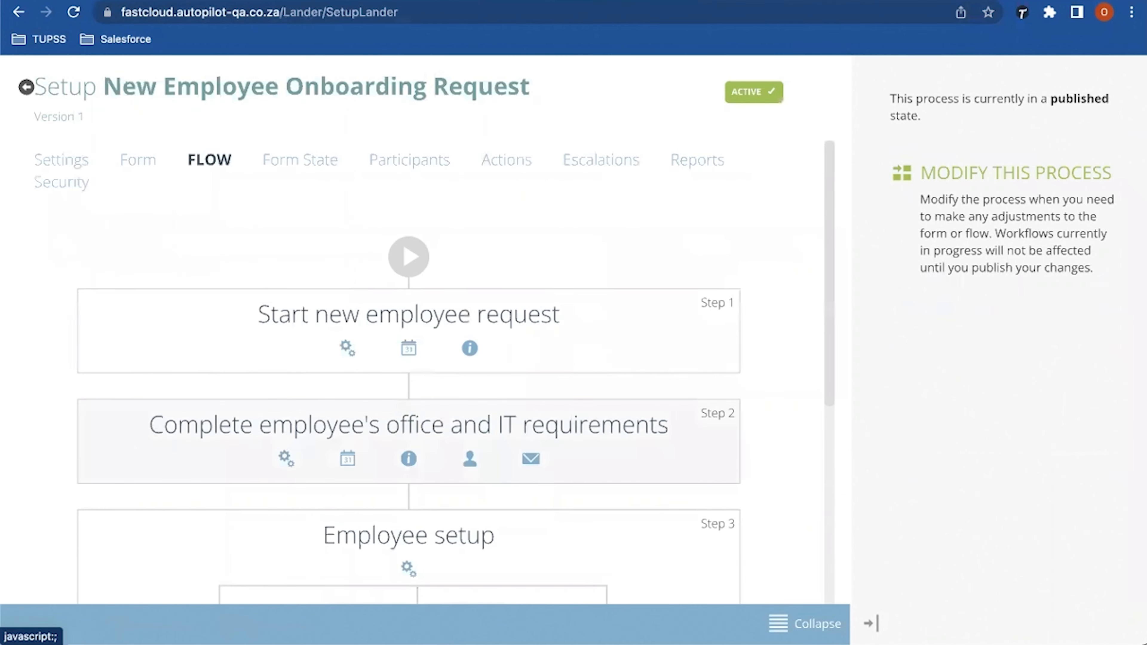
pyautogui.scroll(-9, 416, 329)
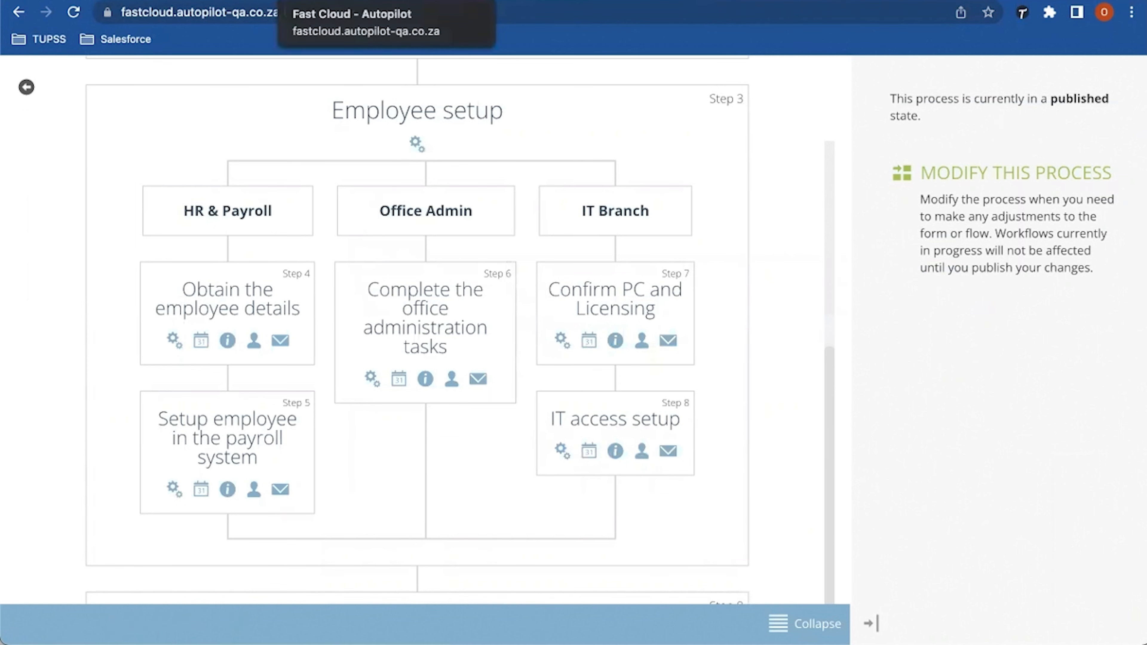
pyautogui.click(385, 1)
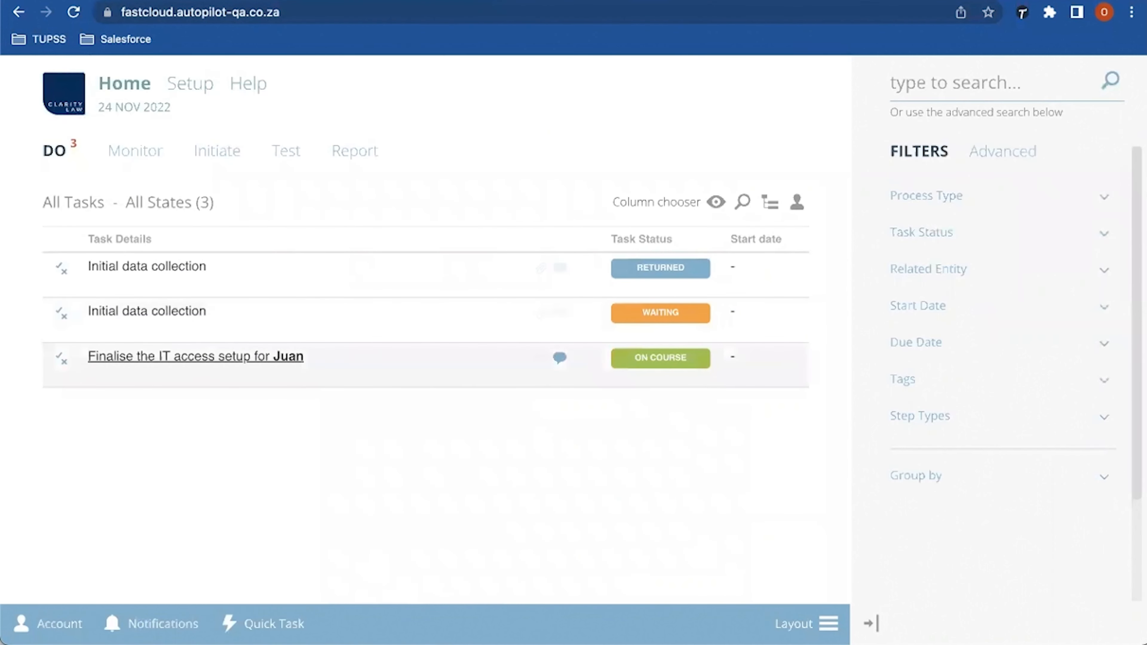
# Step: Open 'Finalise the IT access setup' and scroll through its IT Requirements answers
pyautogui.click(196, 356)
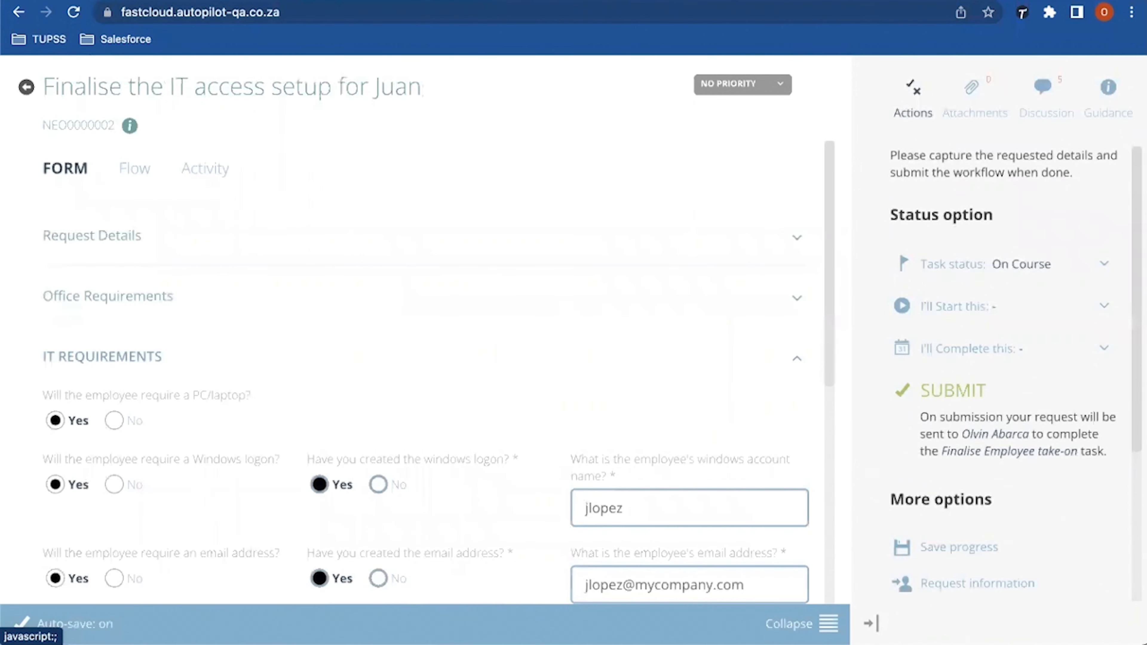
pyautogui.scroll(-8, 439, 333)
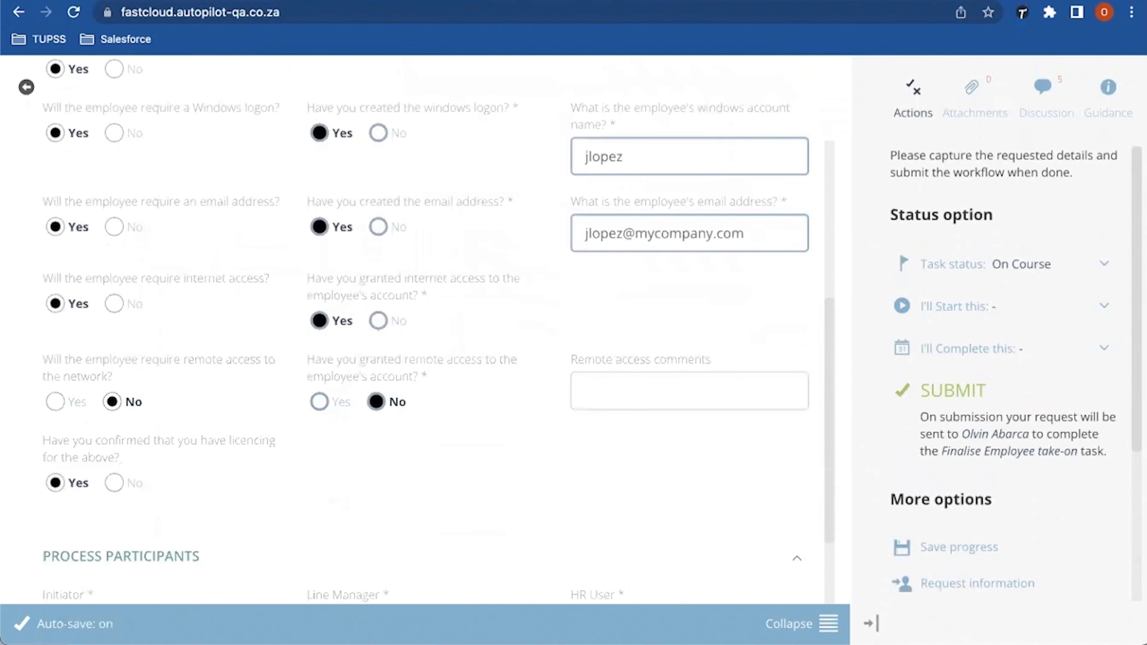
pyautogui.scroll(-3, 439, 329)
pyautogui.scroll(3, 439, 329)
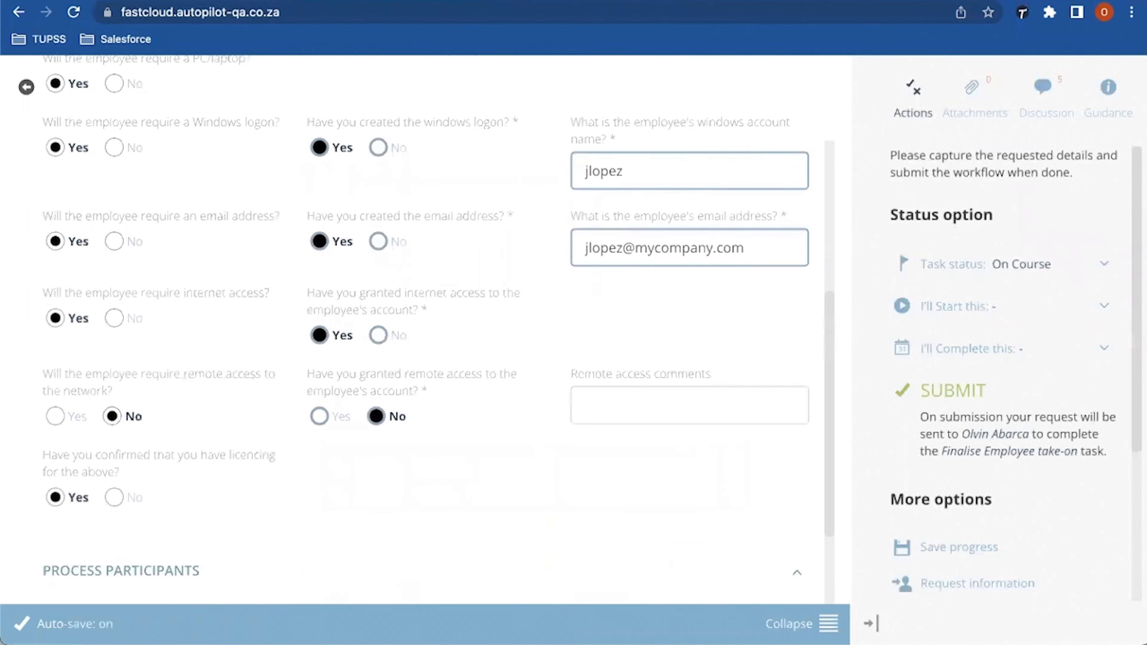
pyautogui.scroll(3, 439, 329)
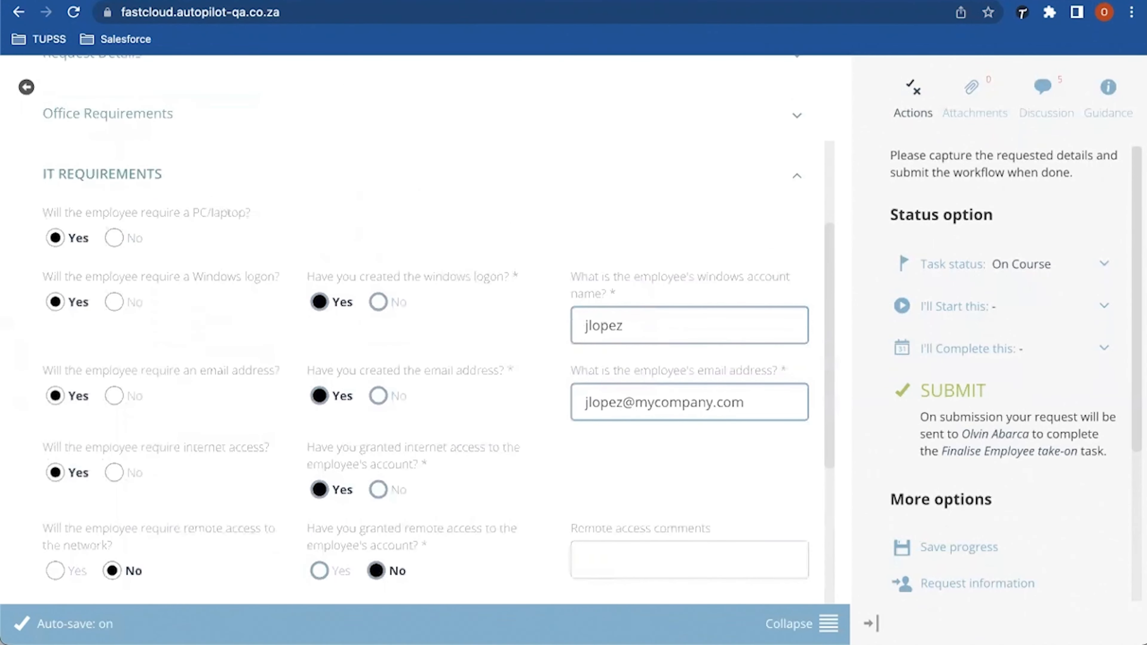
pyautogui.scroll(1, 439, 327)
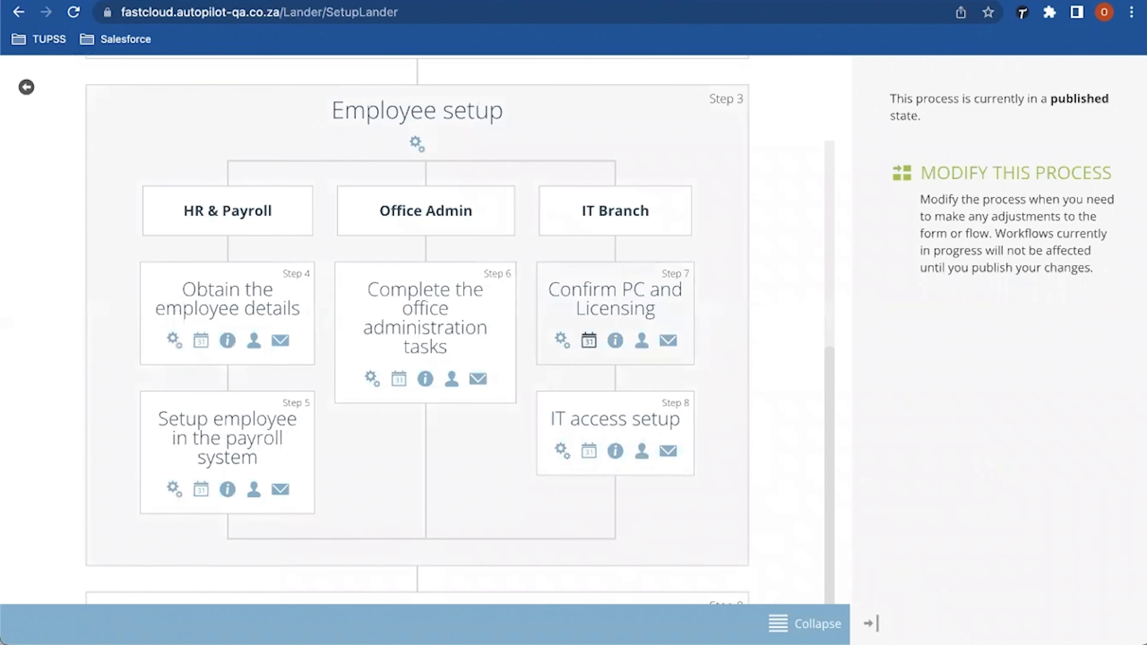
# Step: Check in the Form State grid that IT Requirements is enabled and open at Step 8
pyautogui.scroll(6, 415, 330)
pyautogui.scroll(3, 415, 330)
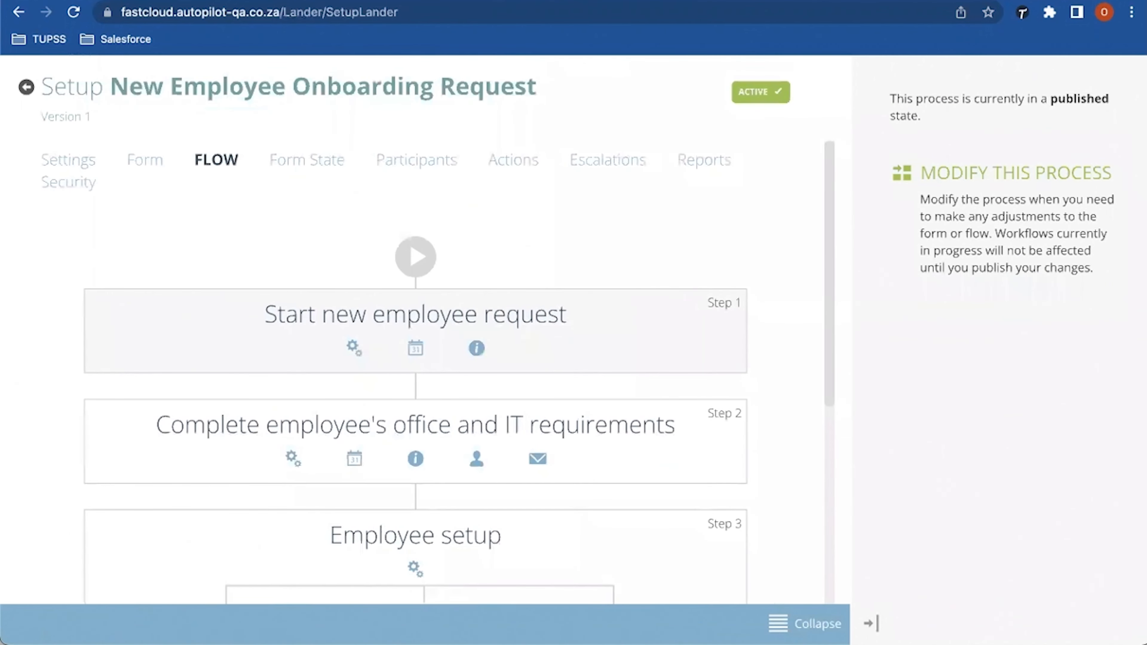
pyautogui.click(307, 159)
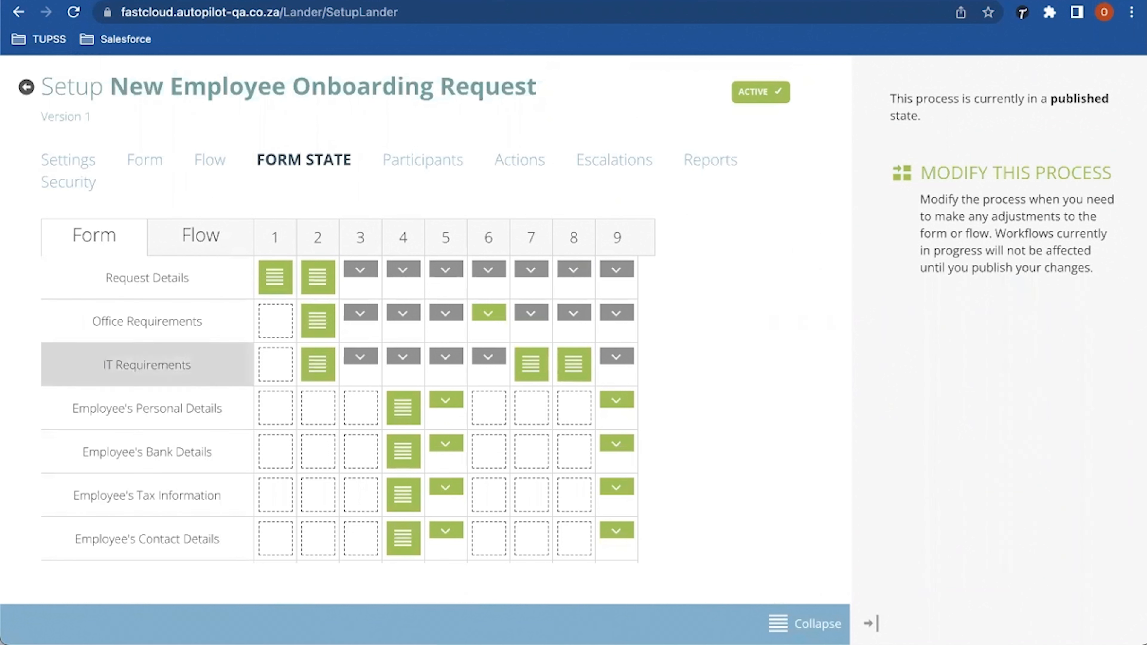
pyautogui.click(574, 364)
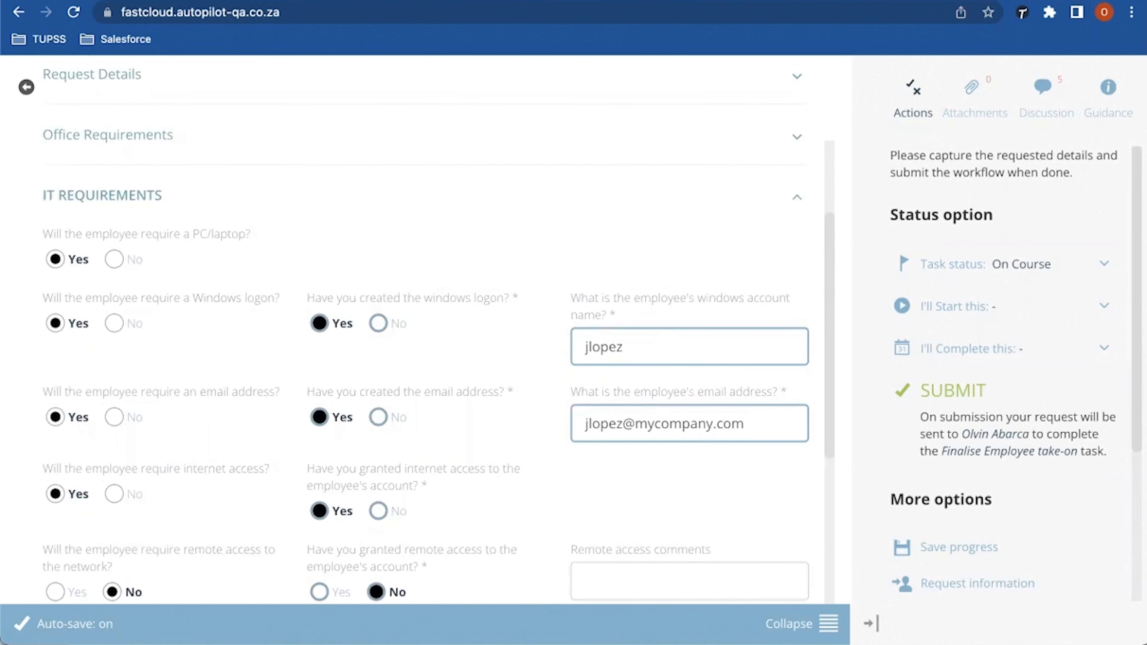
# Step: Submit the IT access setup task, confirming with Submit Request
pyautogui.scroll(-5, 437, 325)
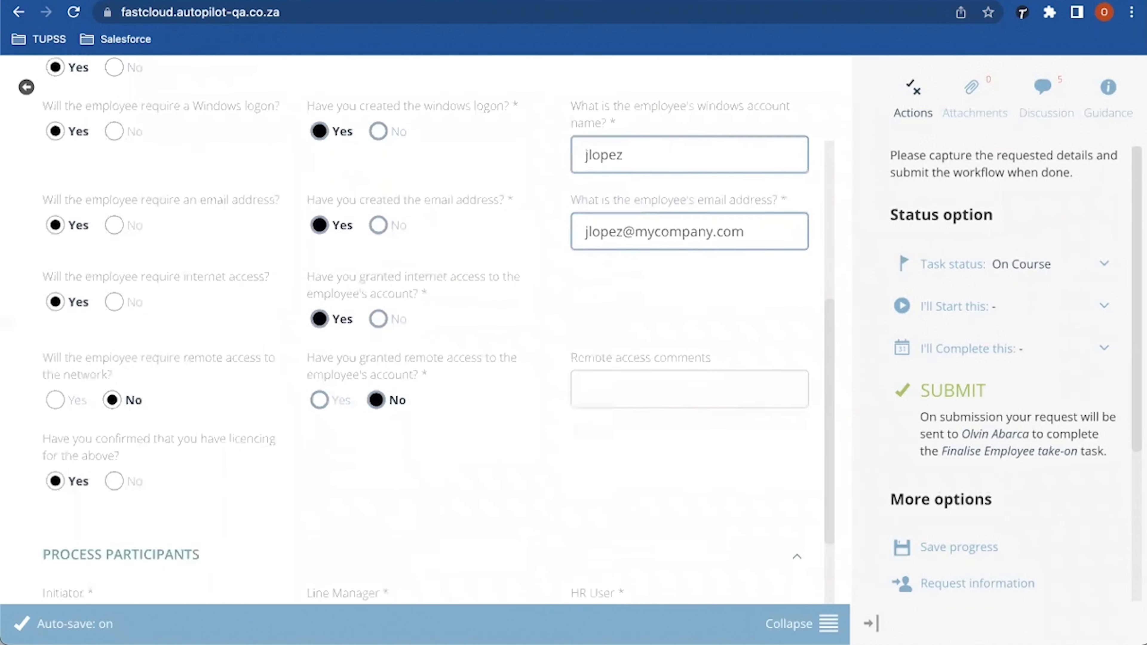
pyautogui.scroll(-4, 426, 331)
pyautogui.scroll(1, 426, 331)
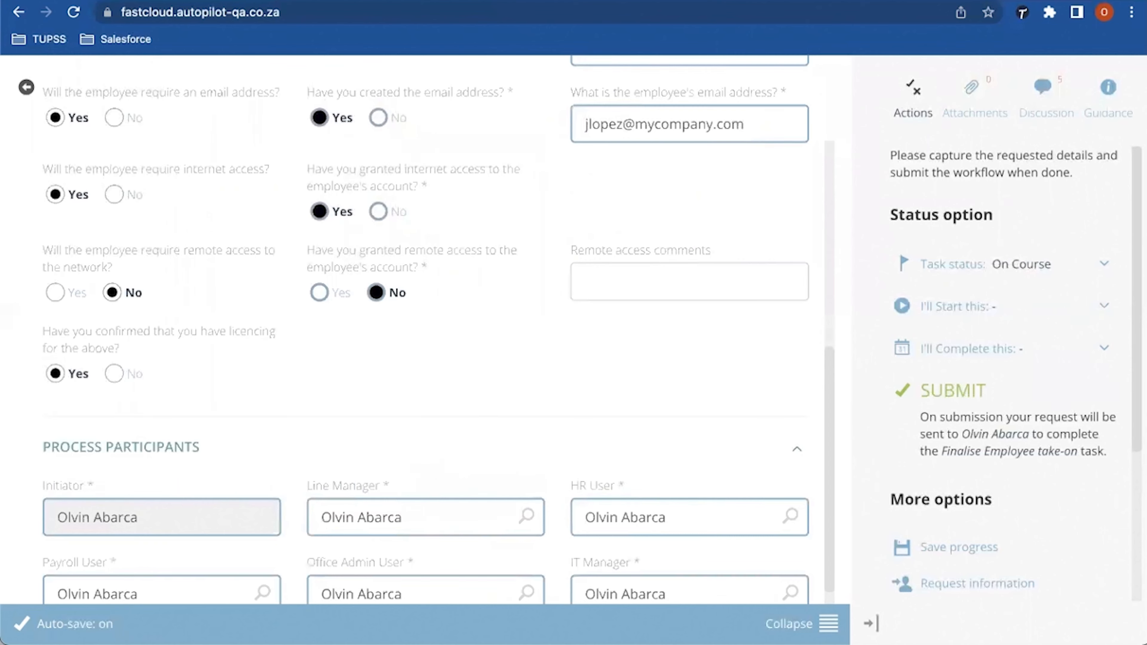
pyautogui.scroll(1, 438, 332)
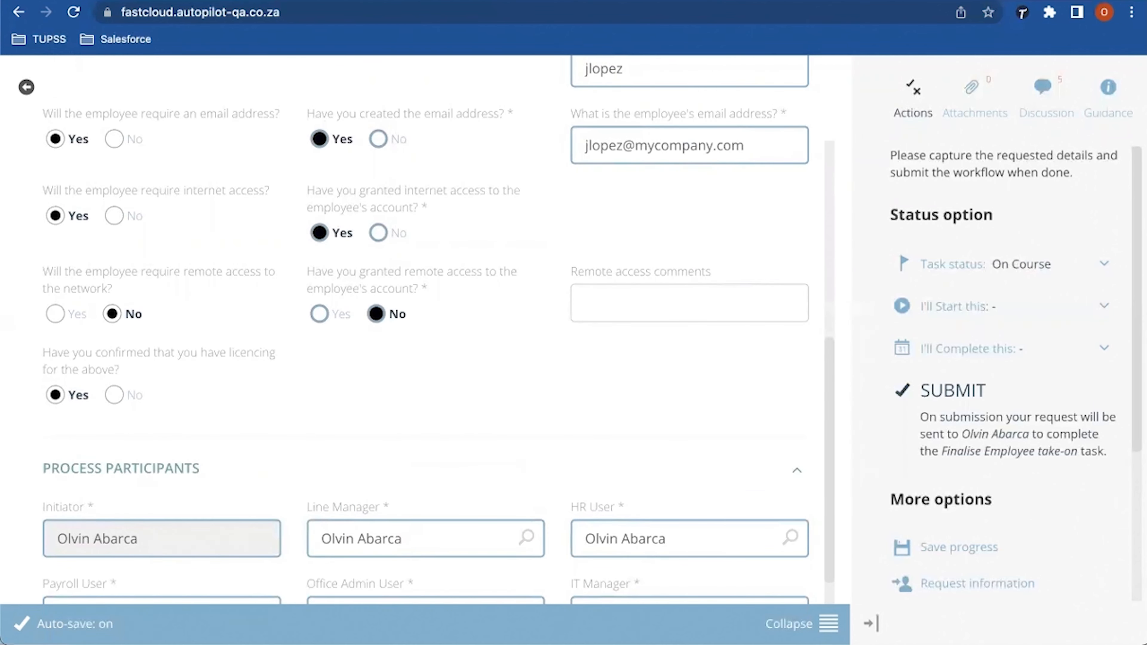
pyautogui.click(953, 389)
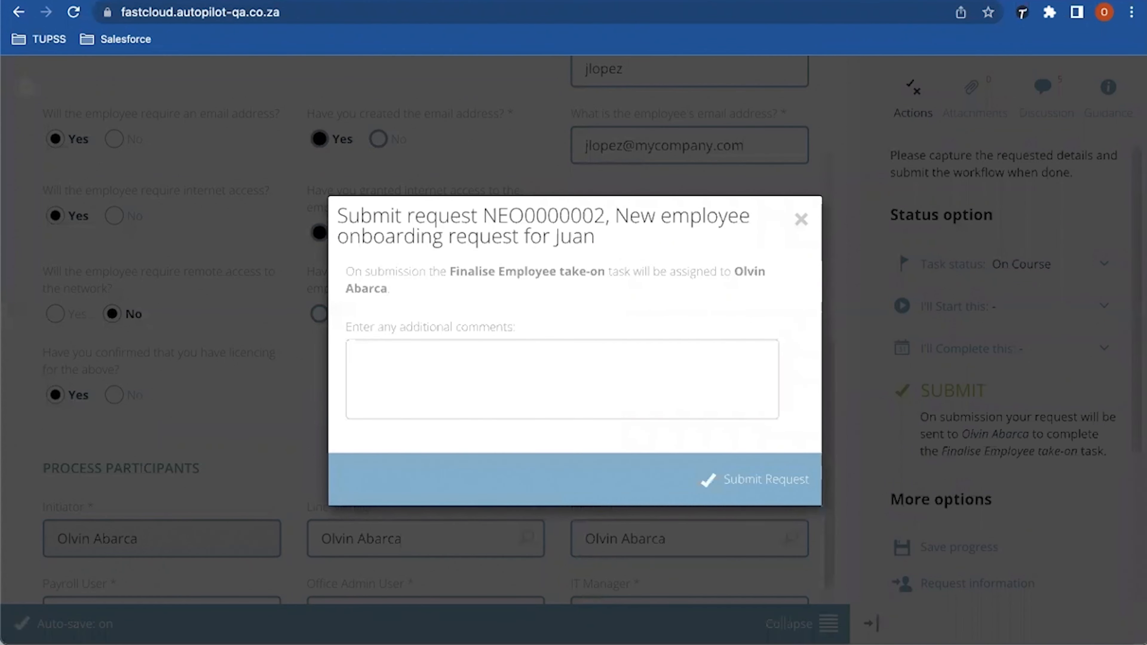
pyautogui.click(767, 478)
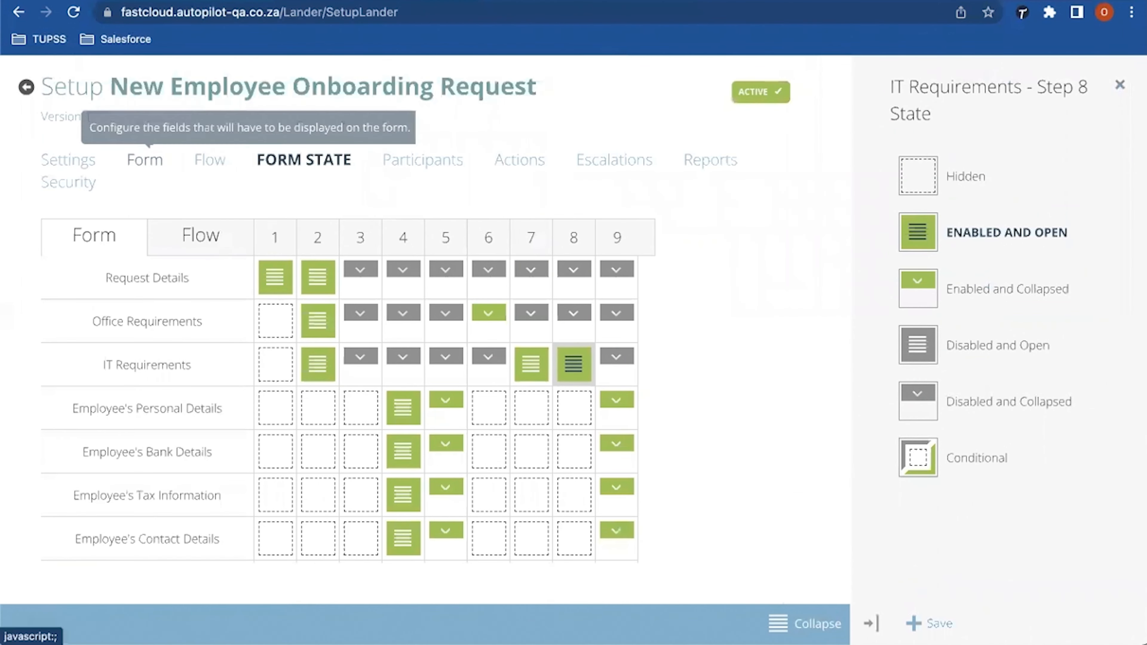
# Step: Review the Form State grid down to the Final checklist row, then go back Home
pyautogui.click(145, 160)
pyautogui.click(216, 160)
pyautogui.scroll(-10, 416, 330)
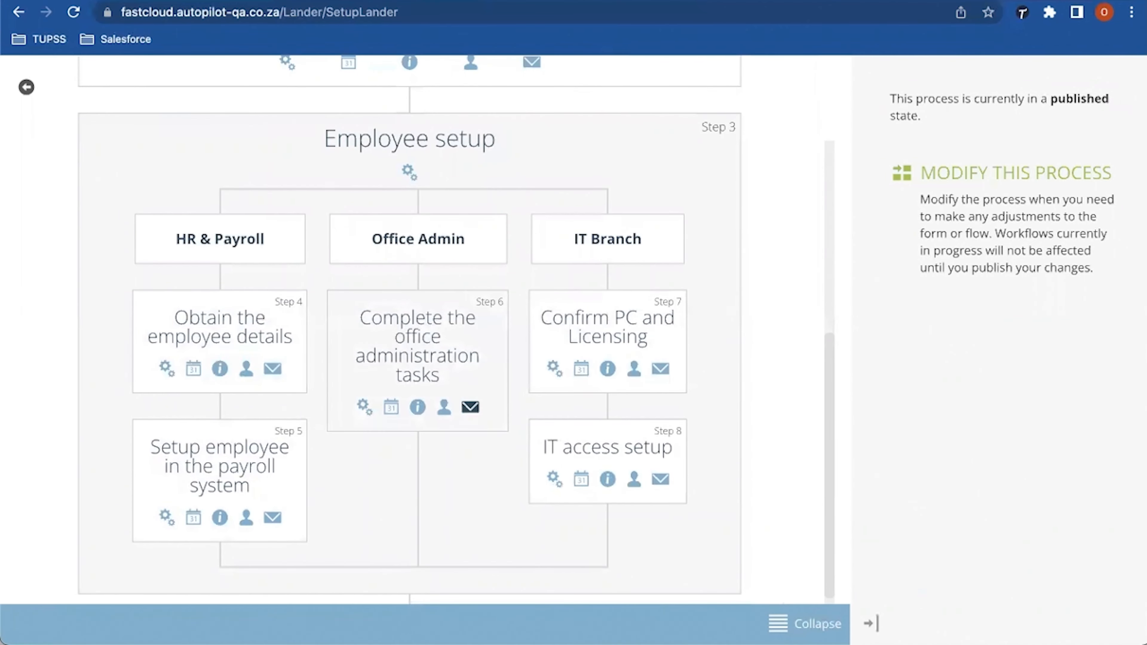
pyautogui.scroll(-4, 469, 407)
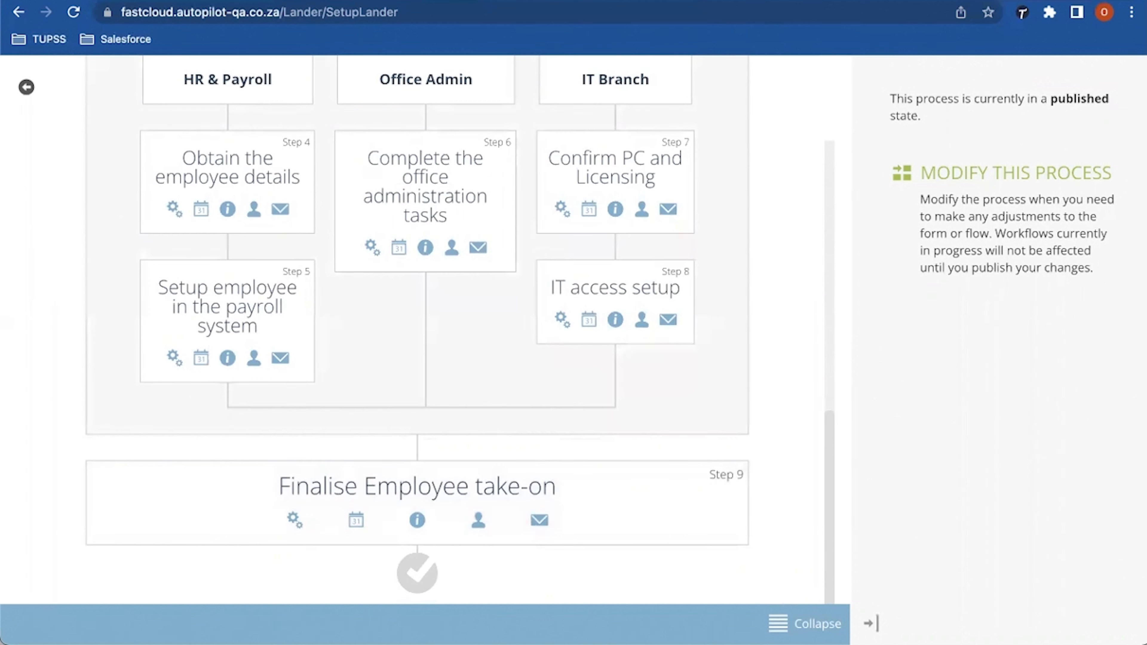
pyautogui.scroll(10, 411, 330)
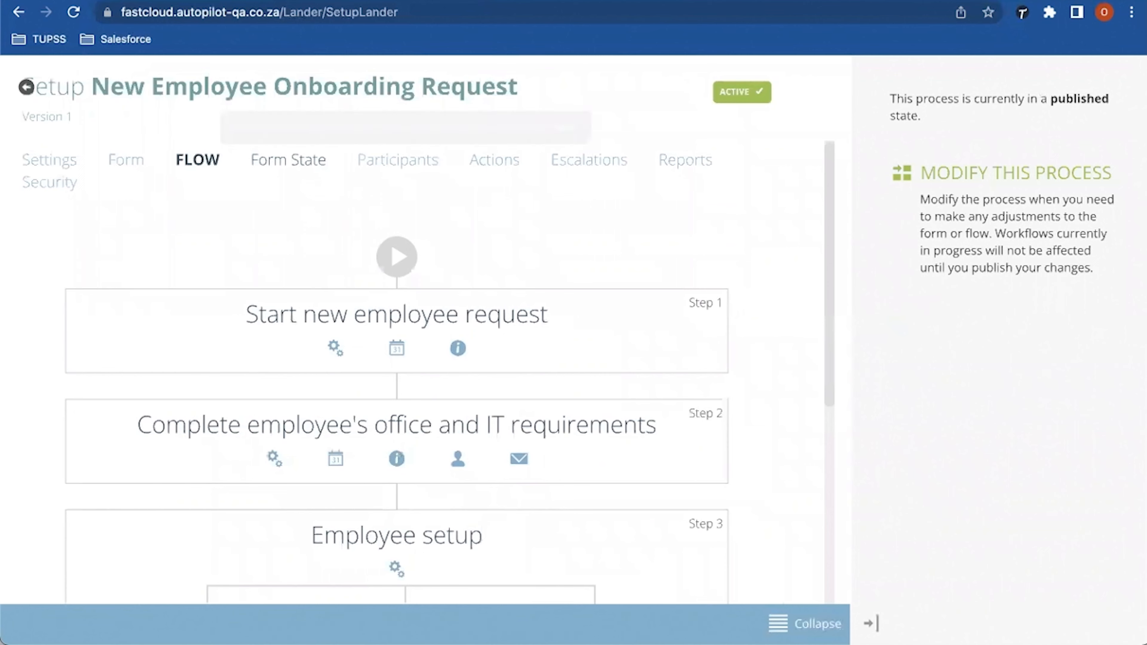
pyautogui.click(300, 154)
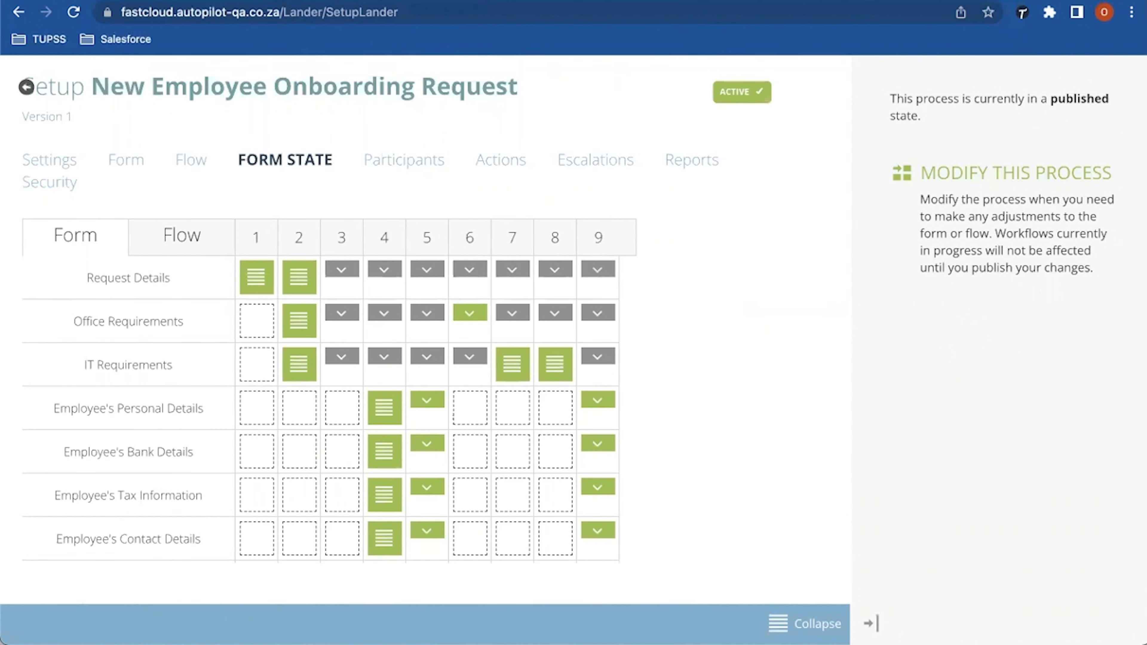
pyautogui.scroll(-3, 598, 319)
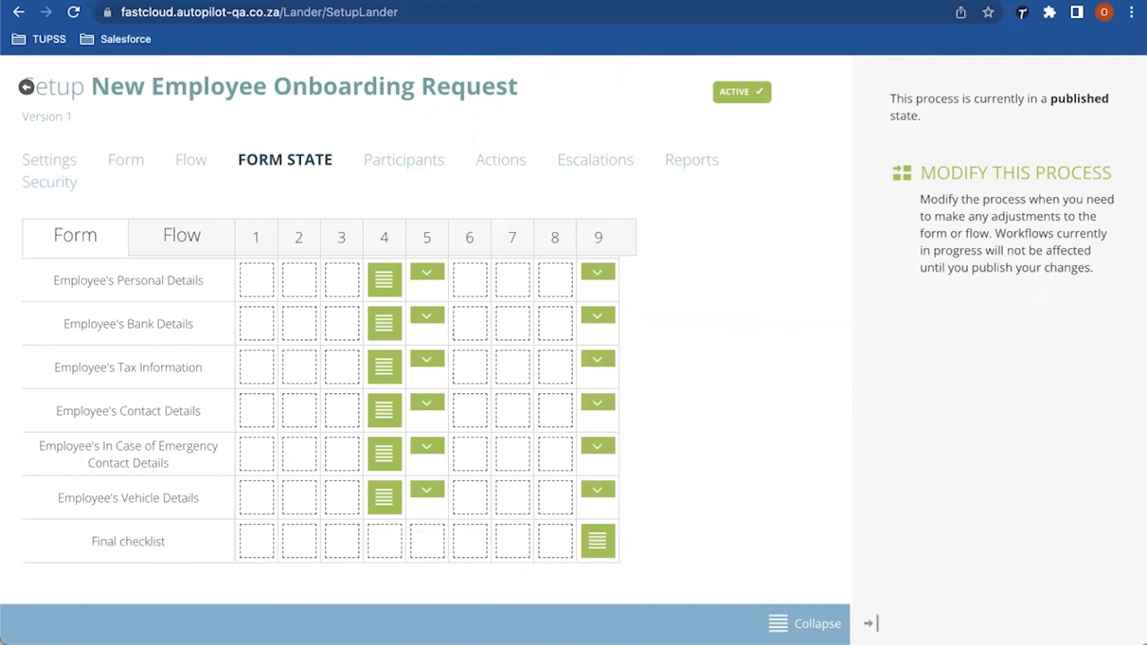
pyautogui.click(27, 86)
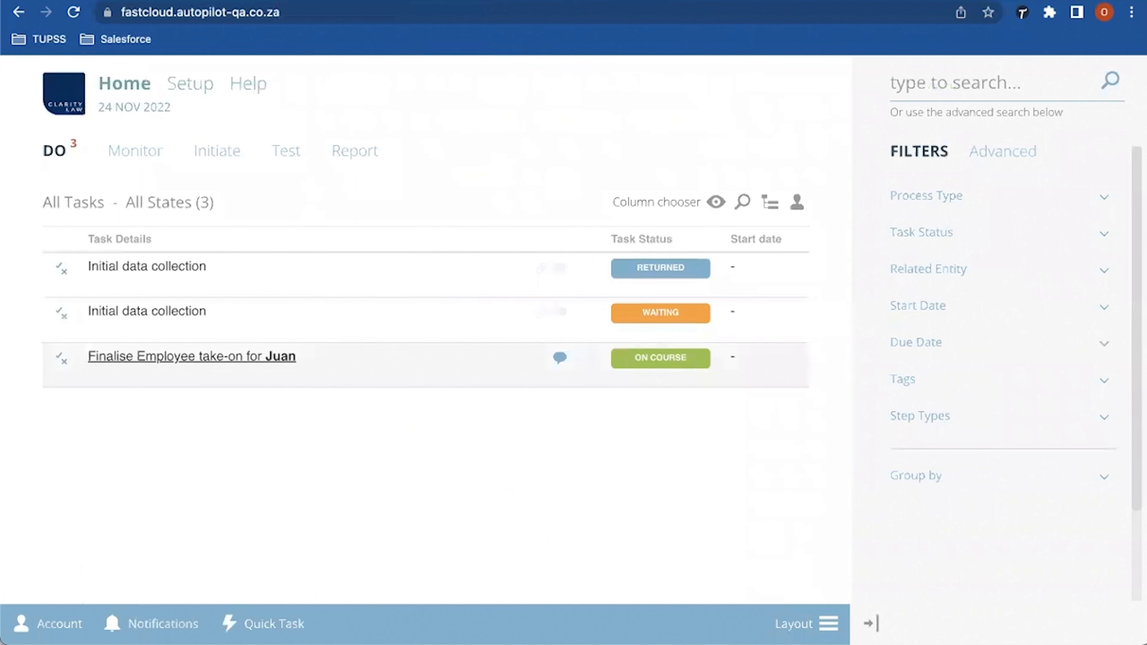
# Step: Open the new employee's Finalise Employee take-on task and answer Yes on the final checklist
pyautogui.click(191, 356)
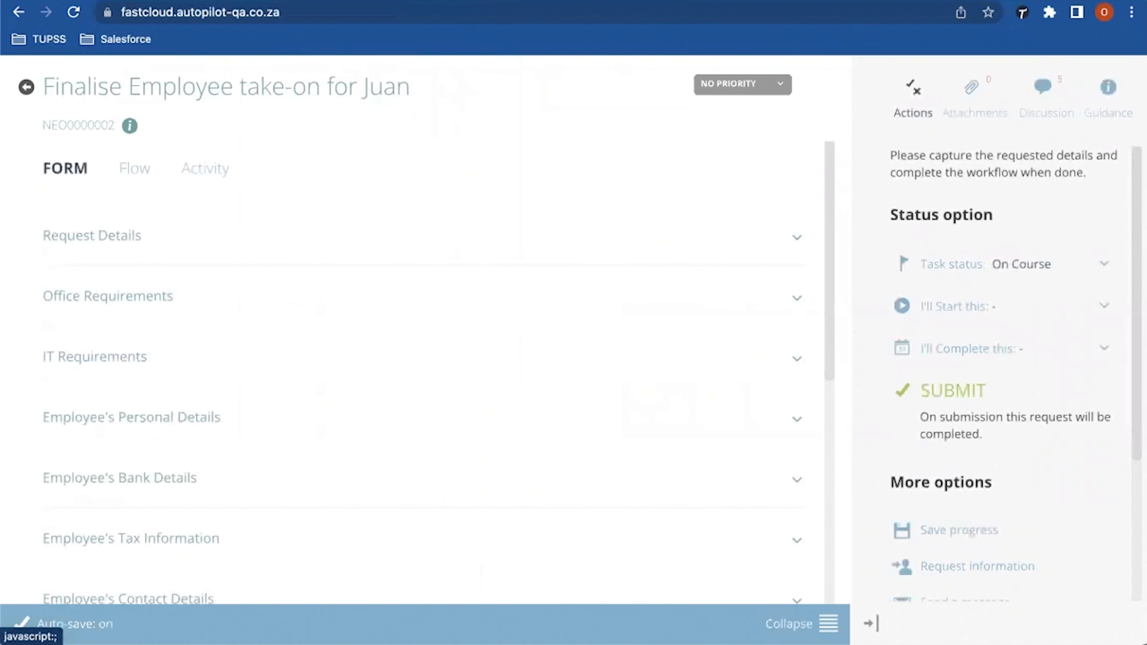
pyautogui.scroll(-2, 425, 330)
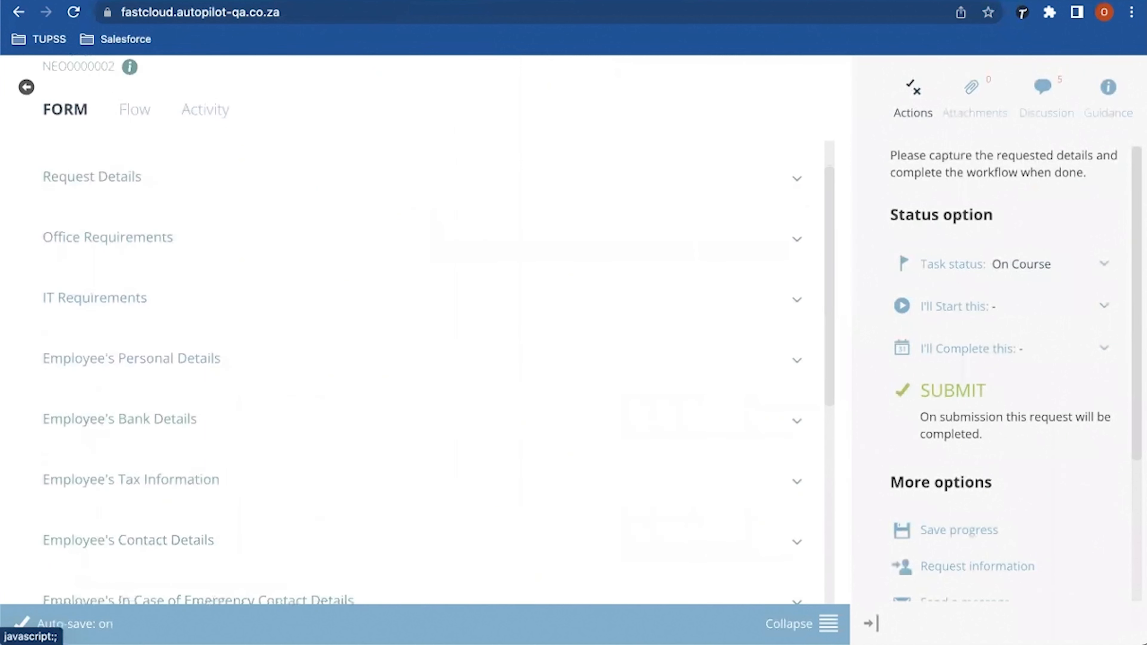
pyautogui.scroll(-5, 424, 329)
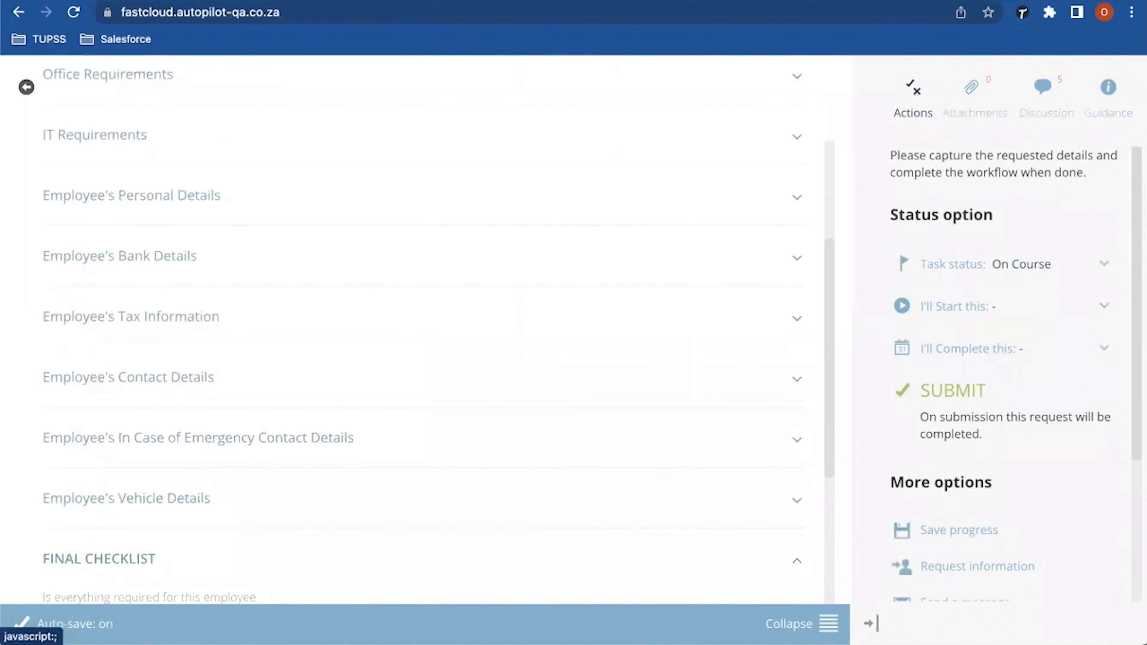
pyautogui.scroll(-9, 424, 330)
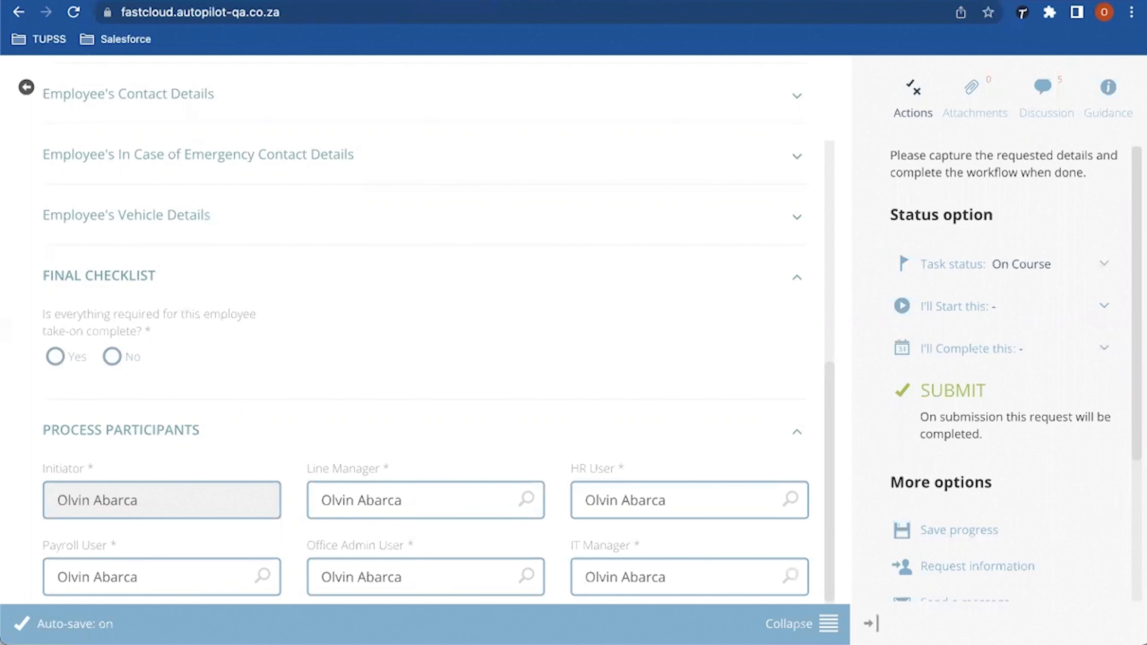
pyautogui.click(120, 430)
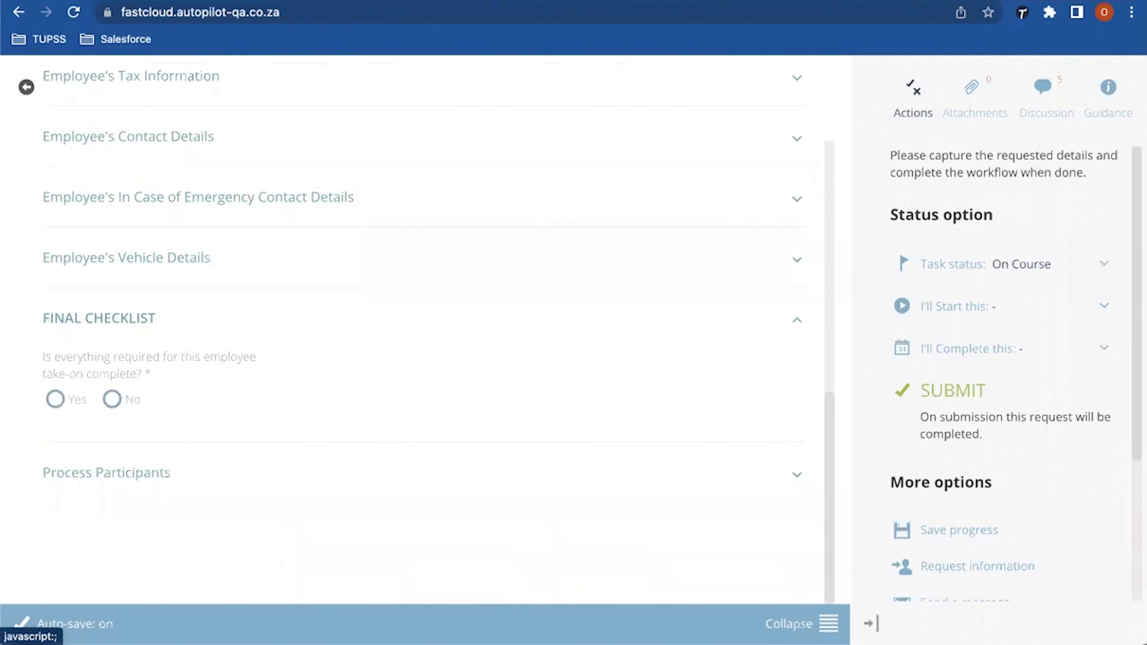
pyautogui.click(55, 399)
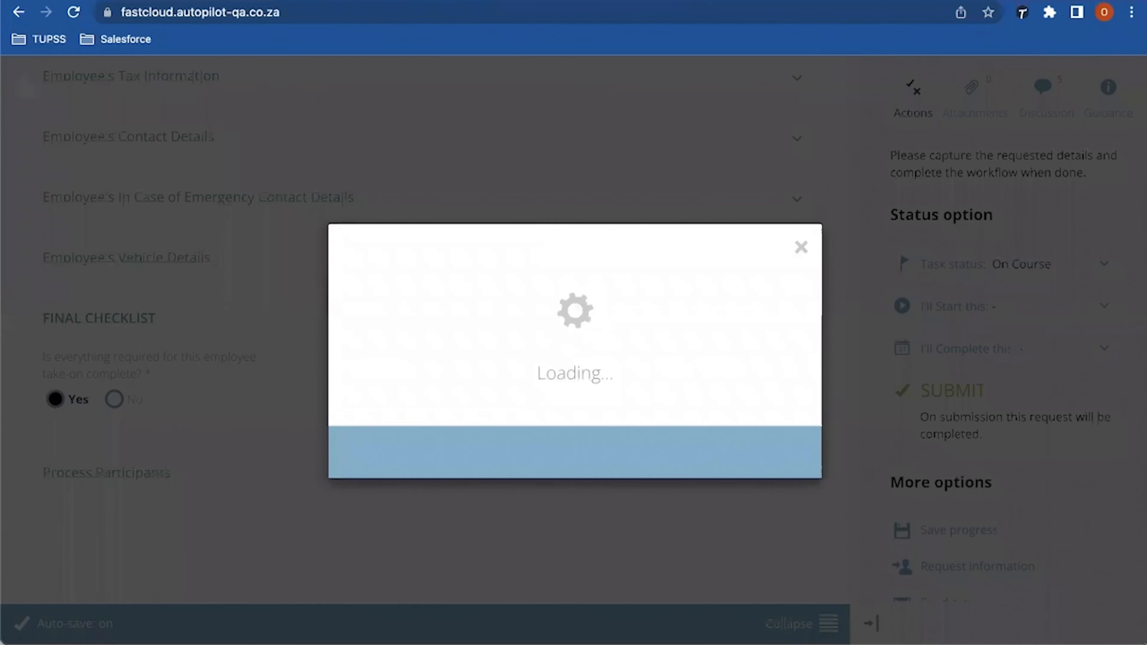
# Step: Submit the take-on request with comment 'Employee has confirmed it has been granted access to system and equipment'
pyautogui.write('Em')
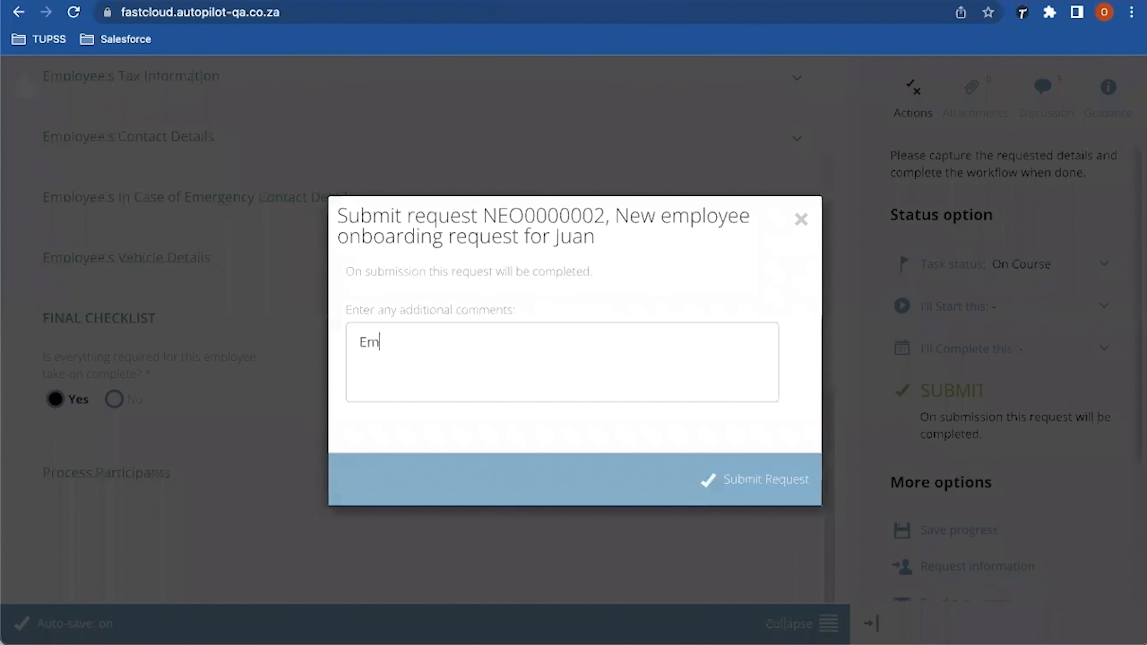
pyautogui.write('ployee has confirm')
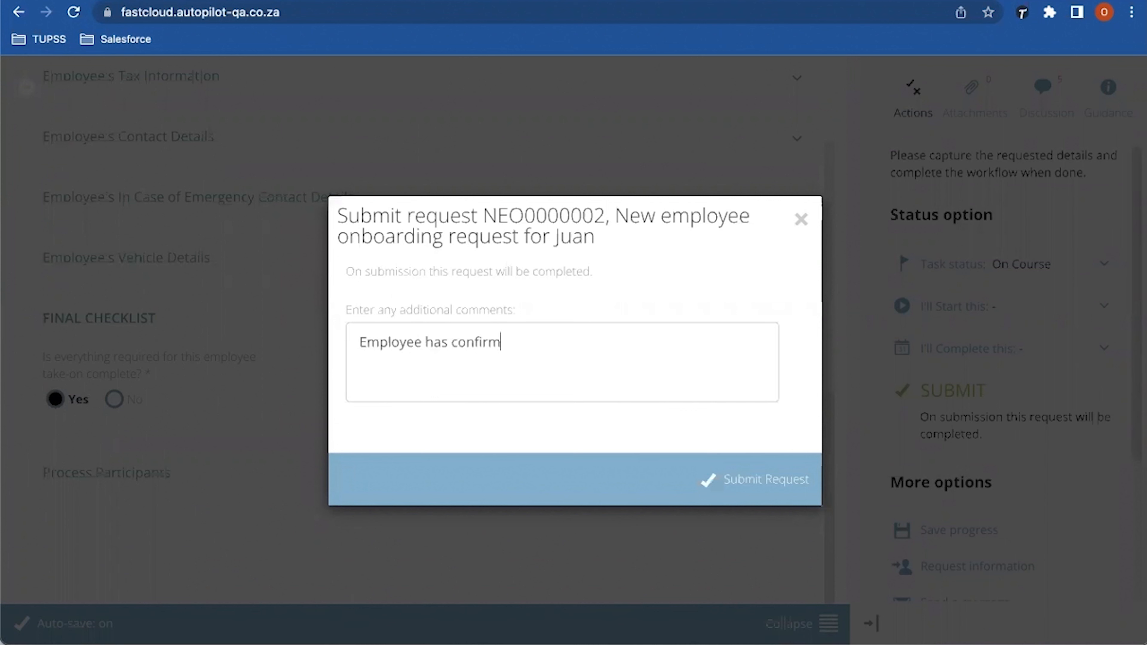
pyautogui.write('ed it has been granted')
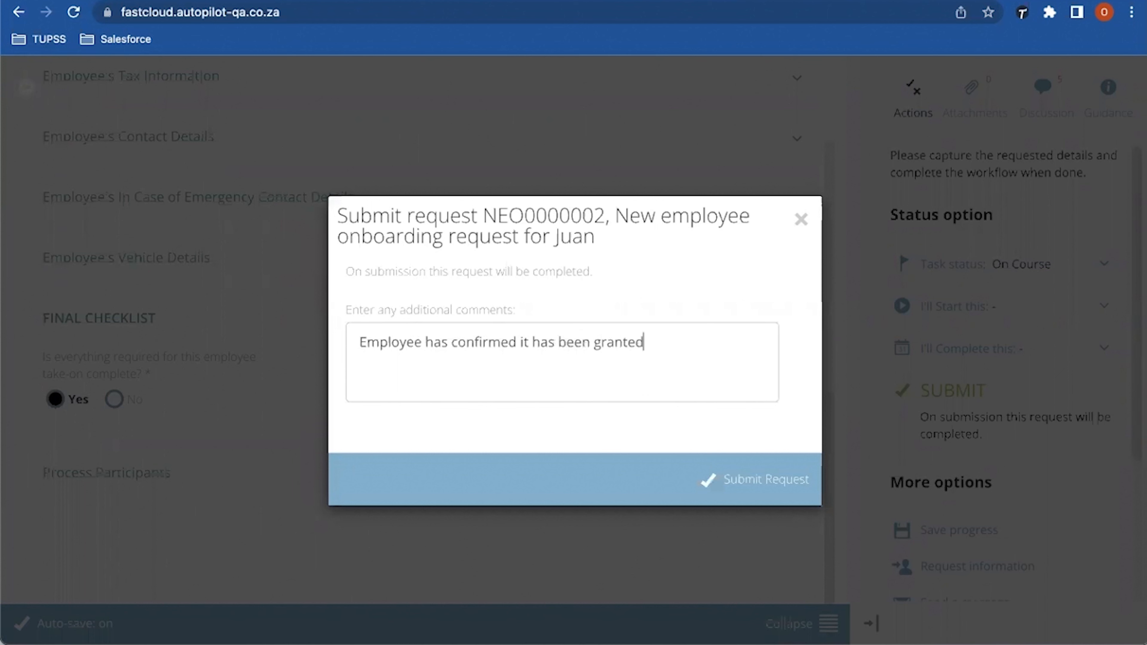
pyautogui.write(' access to')
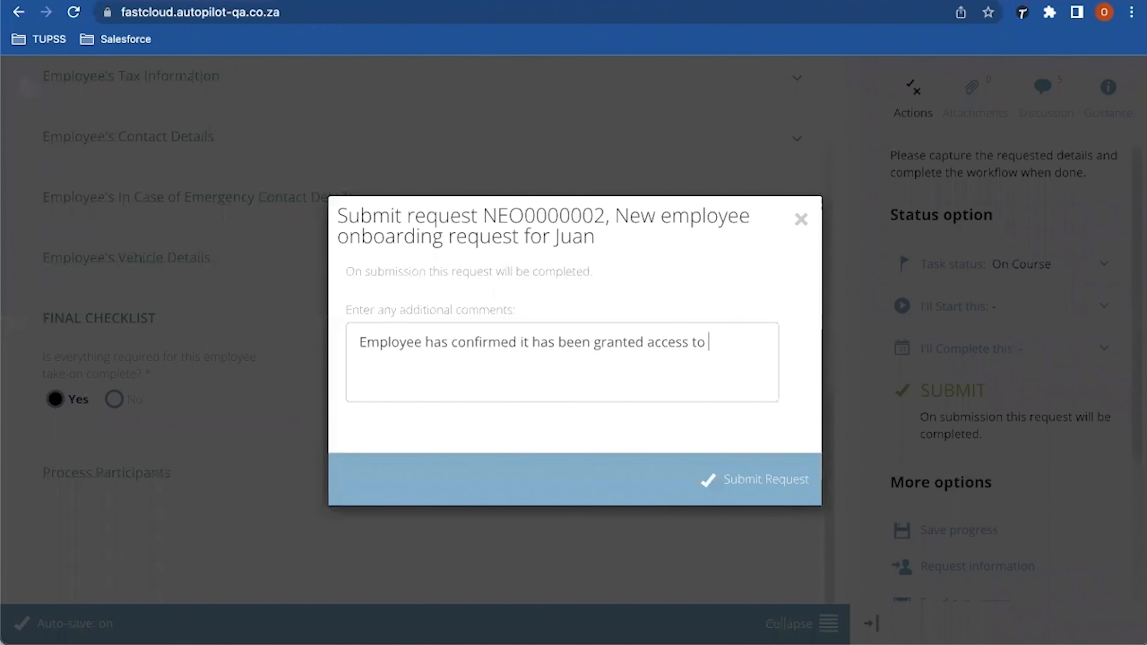
pyautogui.write(' system and ')
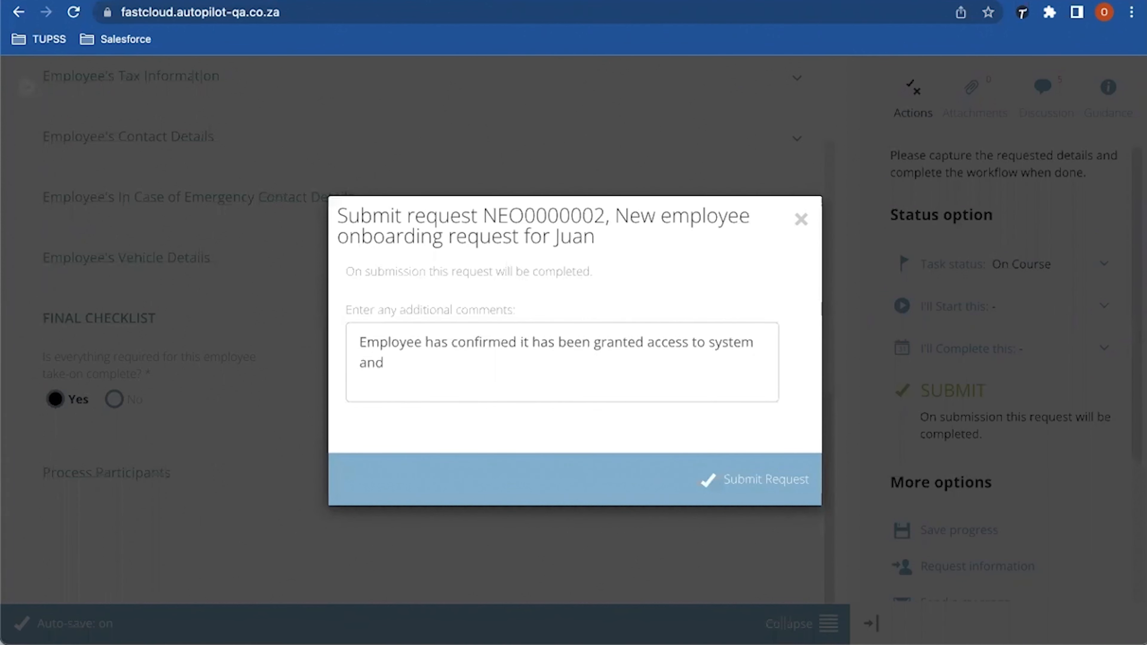
pyautogui.write('equipment')
pyautogui.click(766, 479)
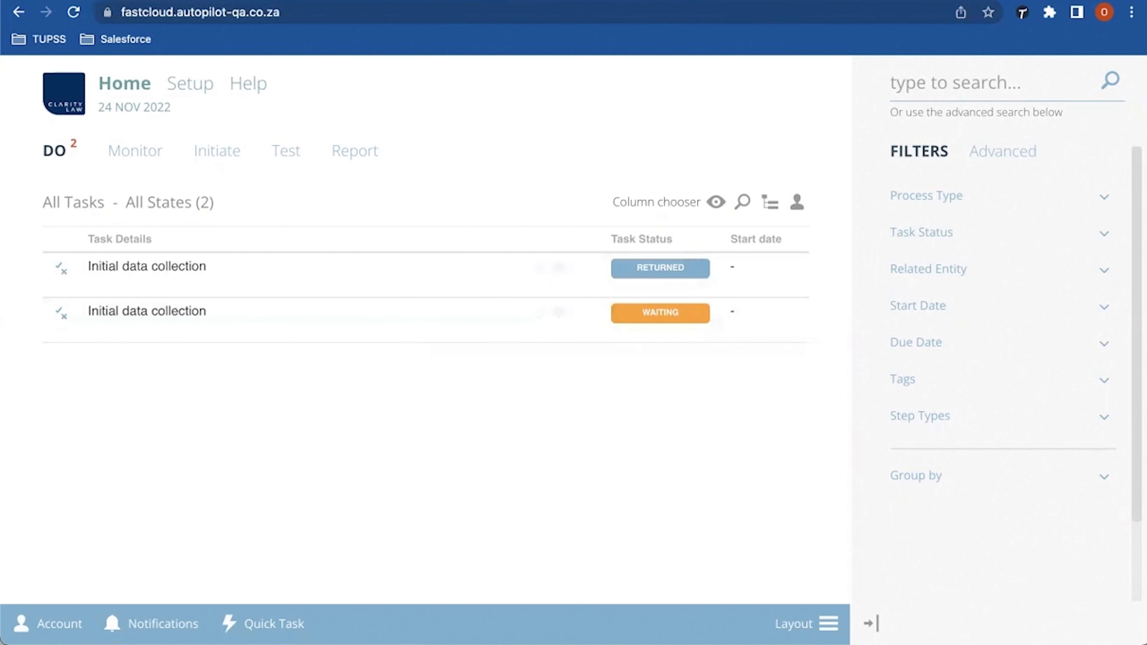
pyautogui.hotkey('ctrl', 'Tab')
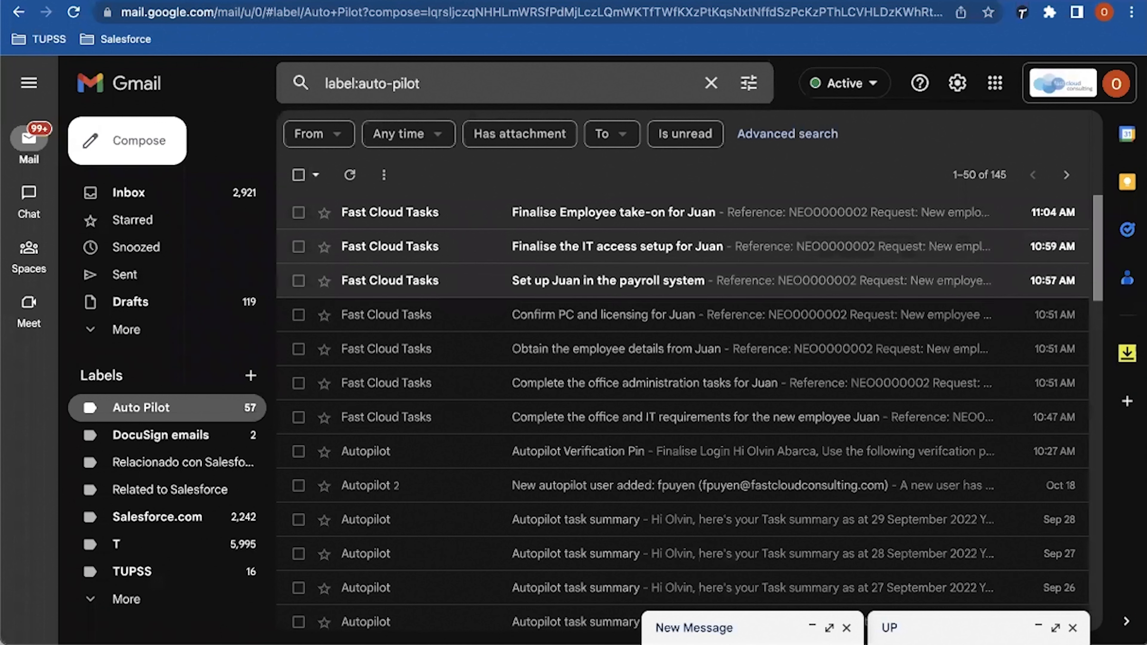
pyautogui.click(350, 174)
pyautogui.click(605, 281)
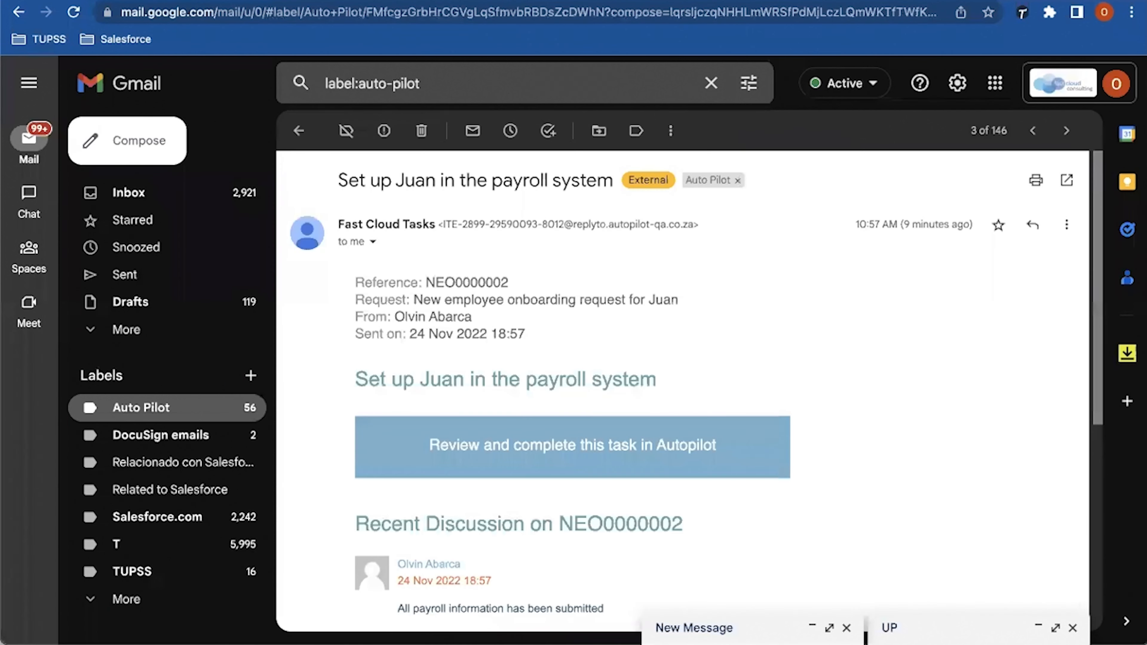
pyautogui.scroll(-2, 688, 390)
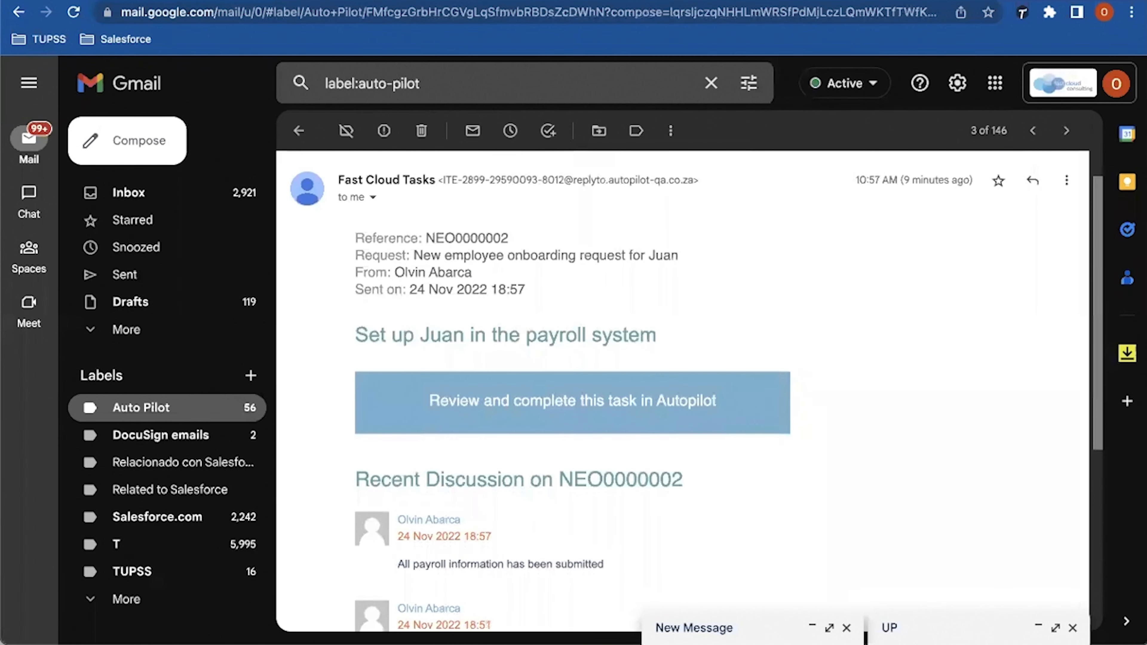
pyautogui.scroll(-5, 682, 390)
pyautogui.scroll(-3, 682, 391)
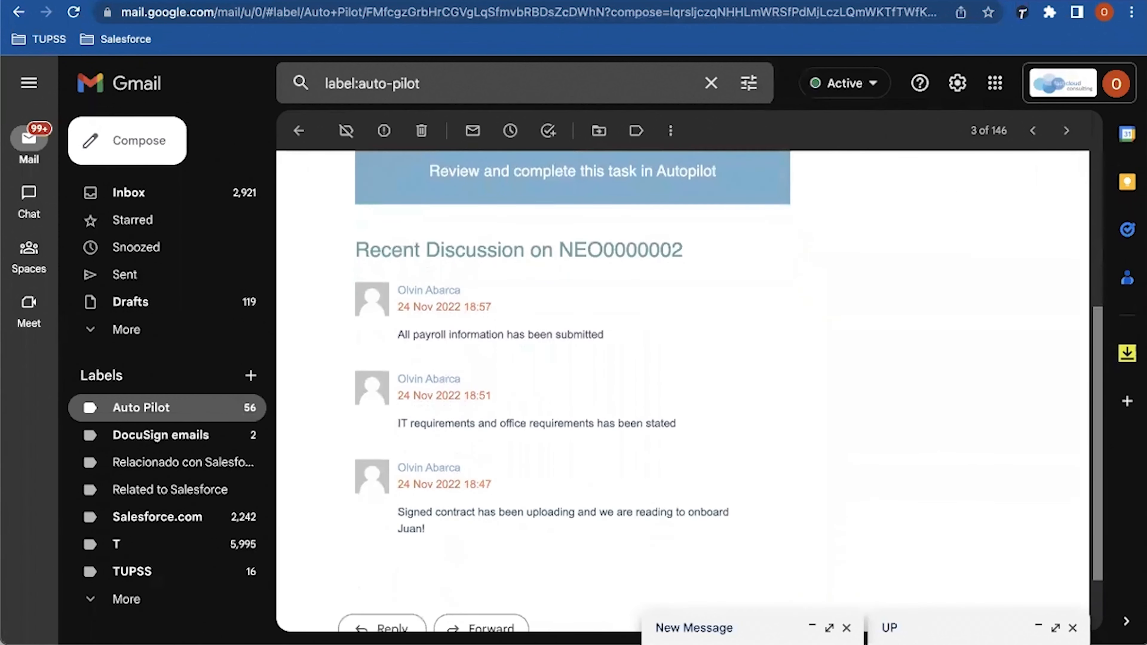
pyautogui.scroll(6, 682, 391)
pyautogui.scroll(2, 682, 391)
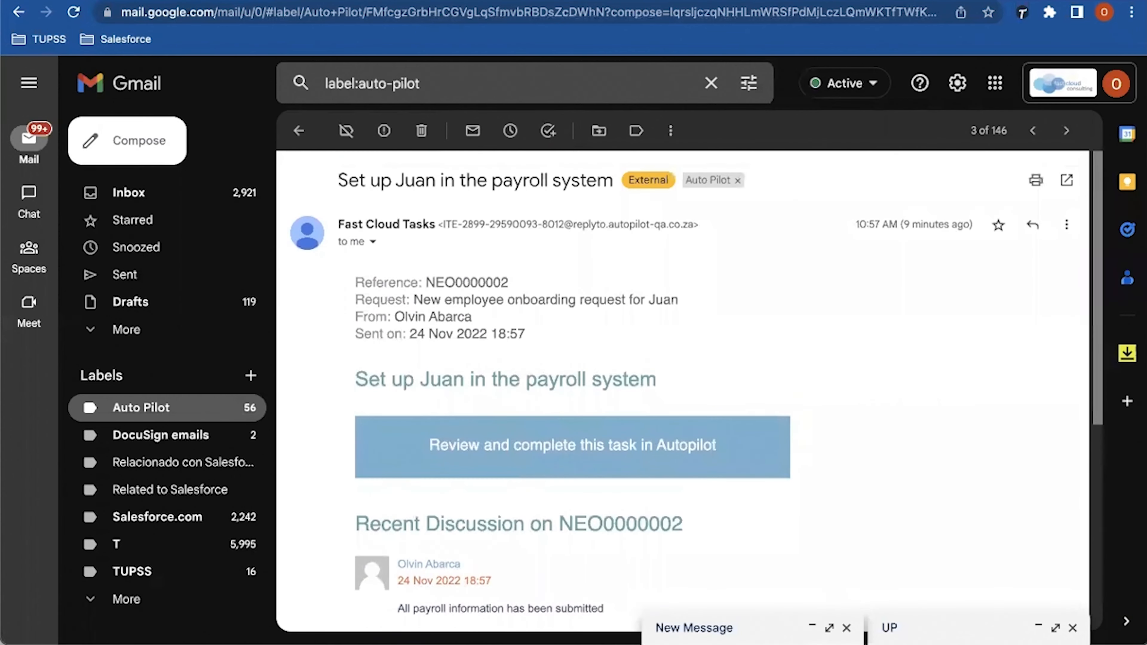
pyautogui.click(299, 131)
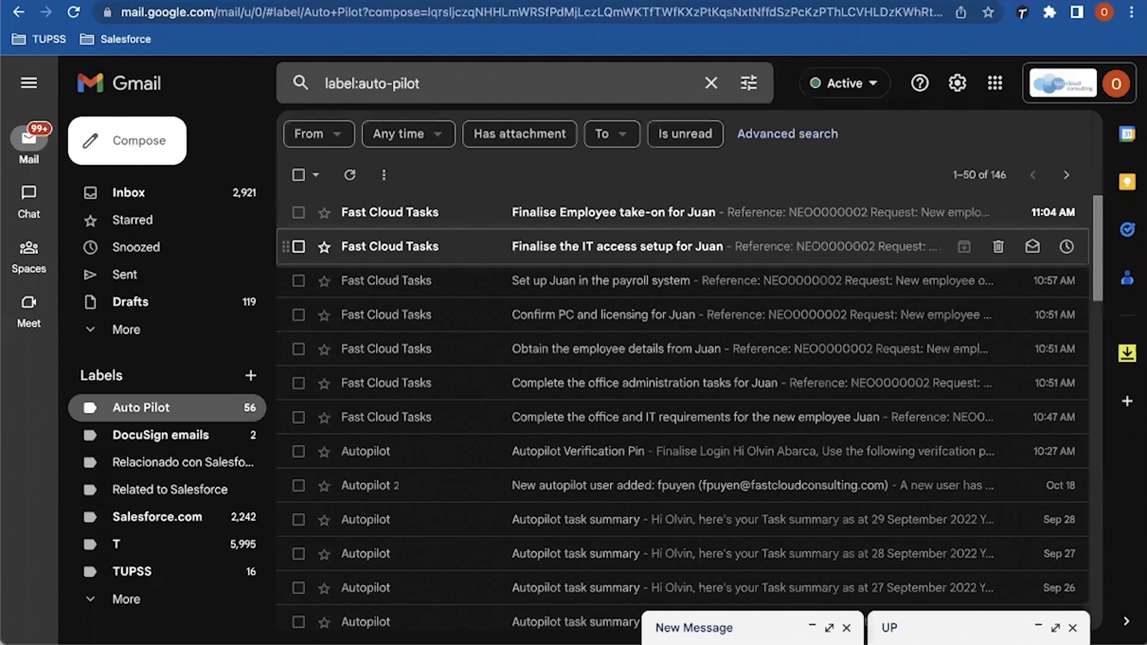
pyautogui.click(616, 246)
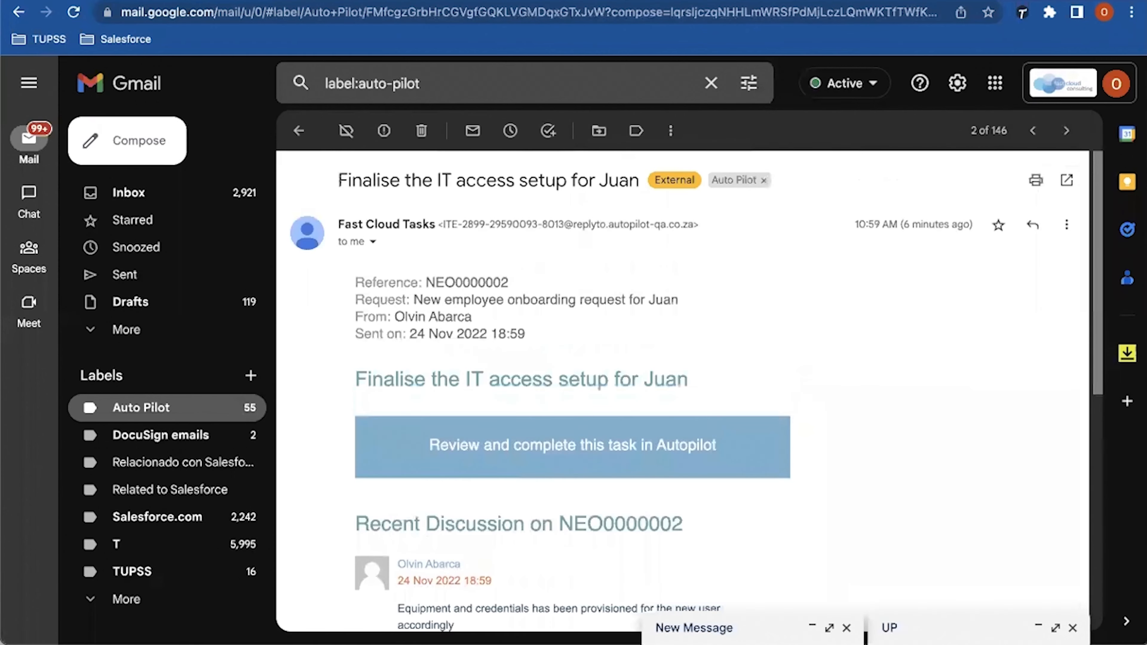
pyautogui.scroll(-2, 693, 391)
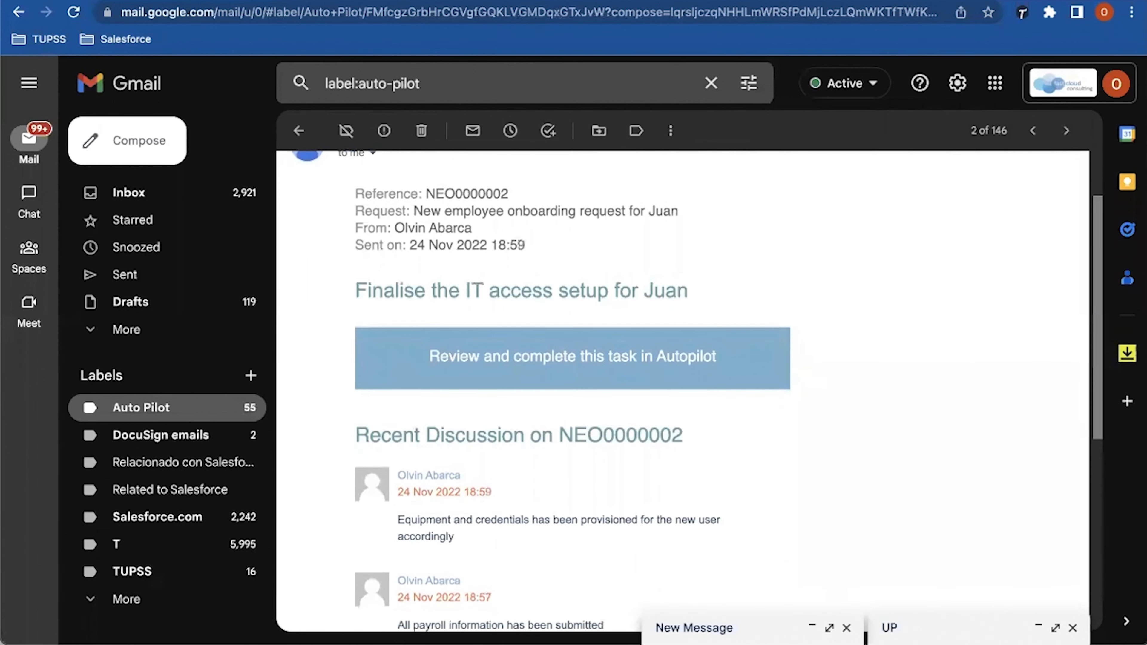
pyautogui.scroll(2, 689, 391)
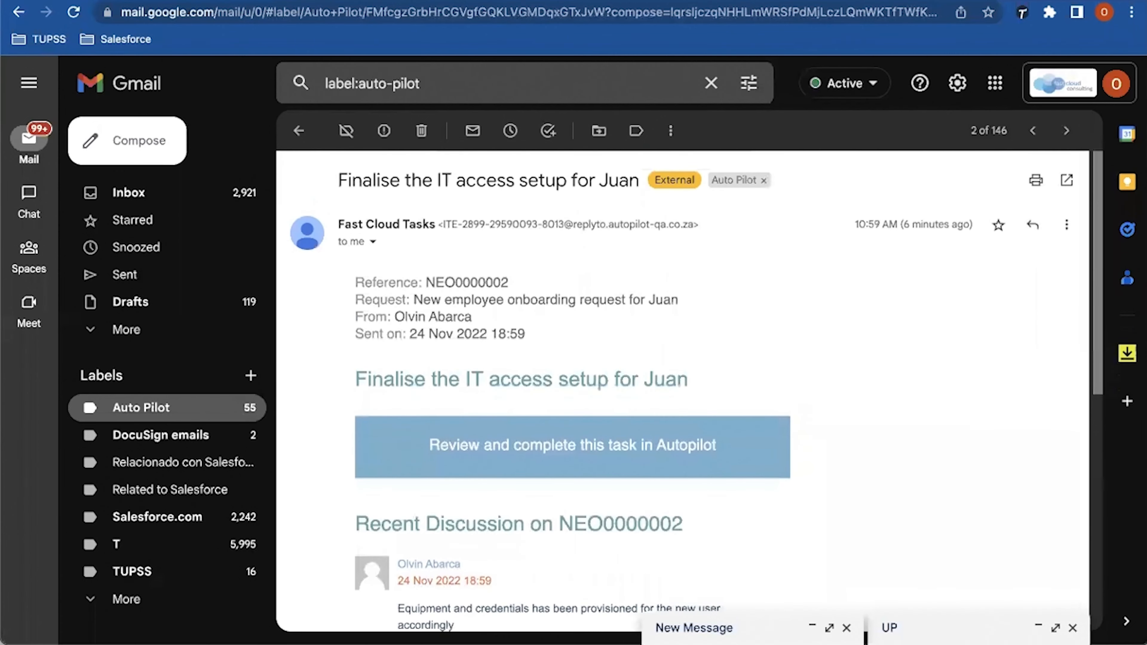
pyautogui.click(299, 130)
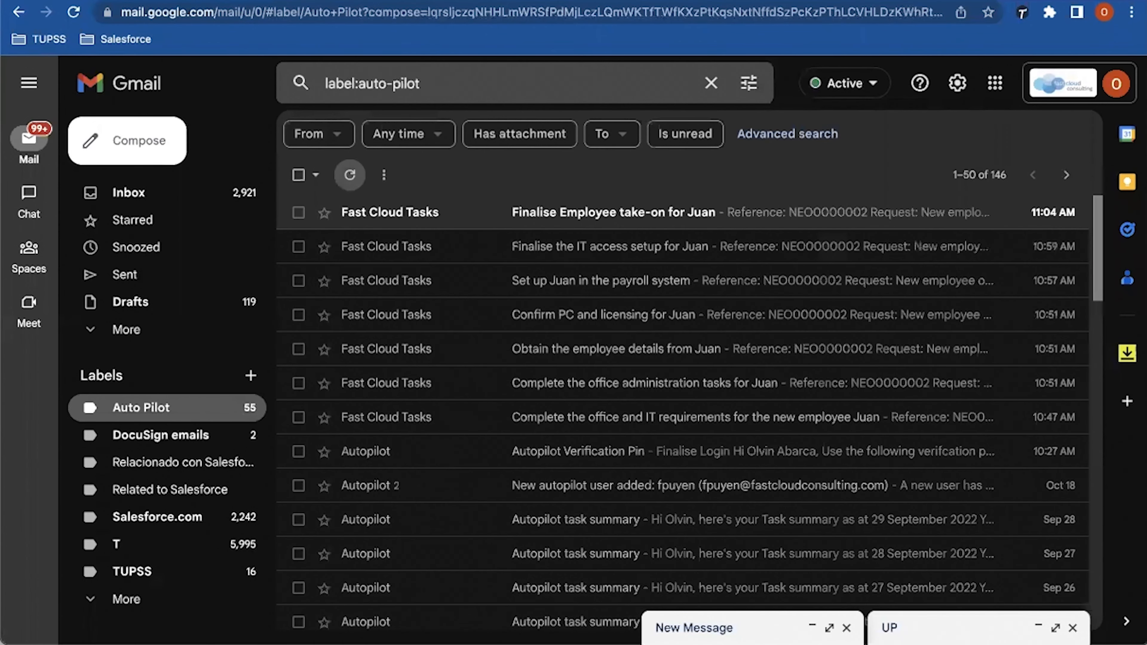
# Step: Read the Finalise Employee take-on email, then view the onboarding process's Actions page in AutoPilot
pyautogui.click(451, 212)
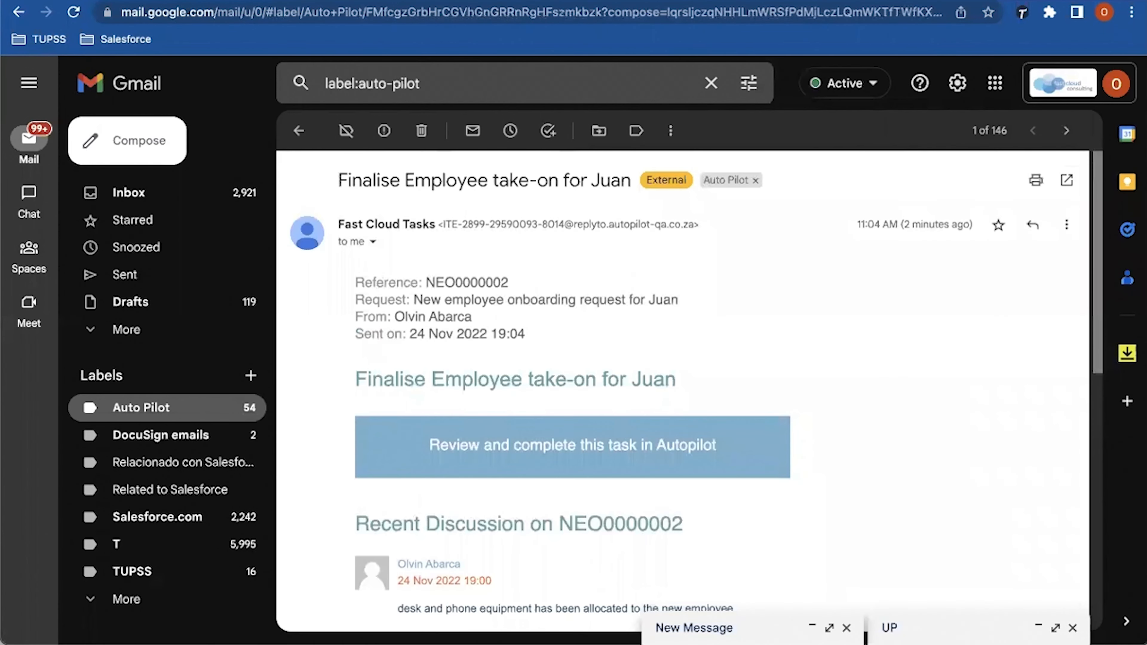
pyautogui.scroll(-1, 689, 391)
pyautogui.scroll(1, 689, 390)
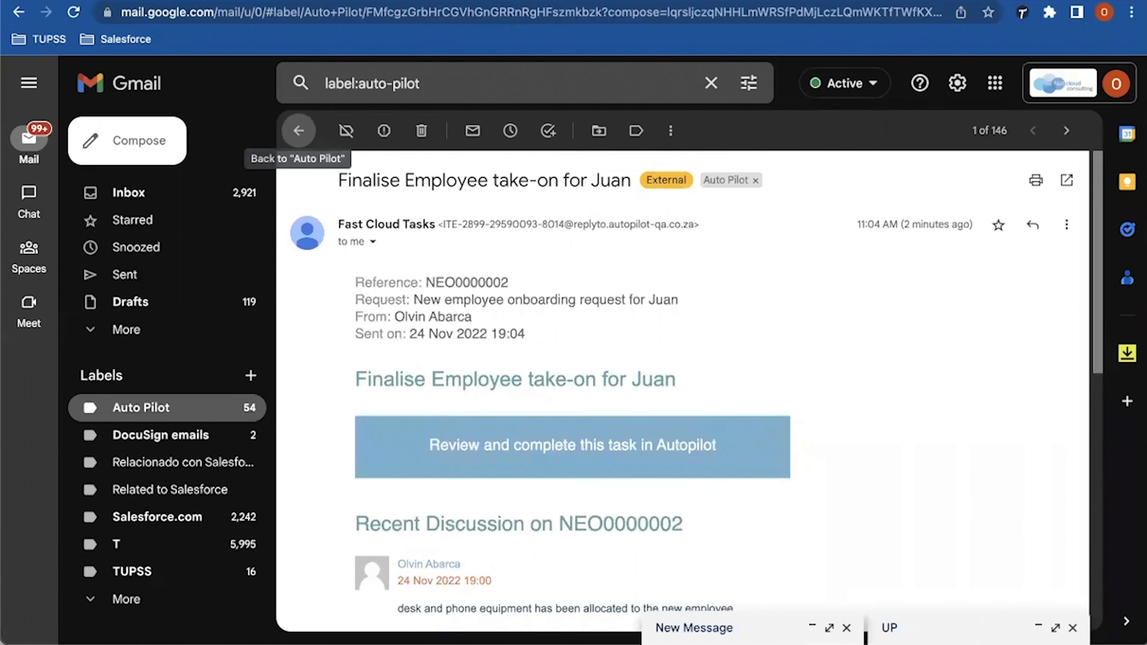
pyautogui.click(298, 131)
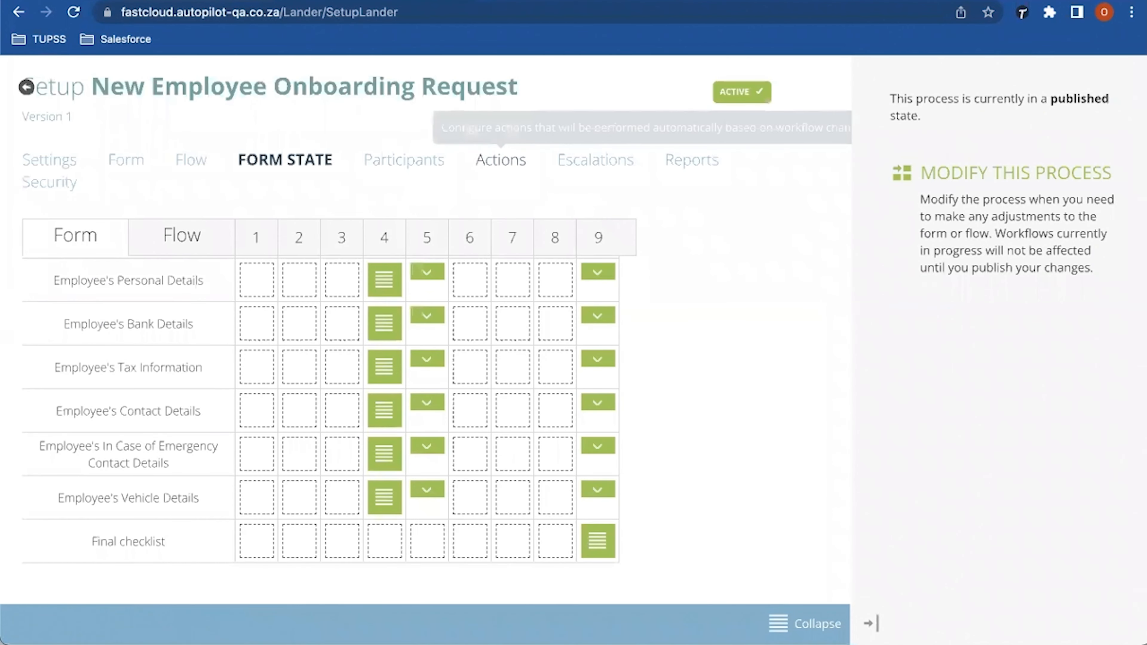
pyautogui.click(501, 160)
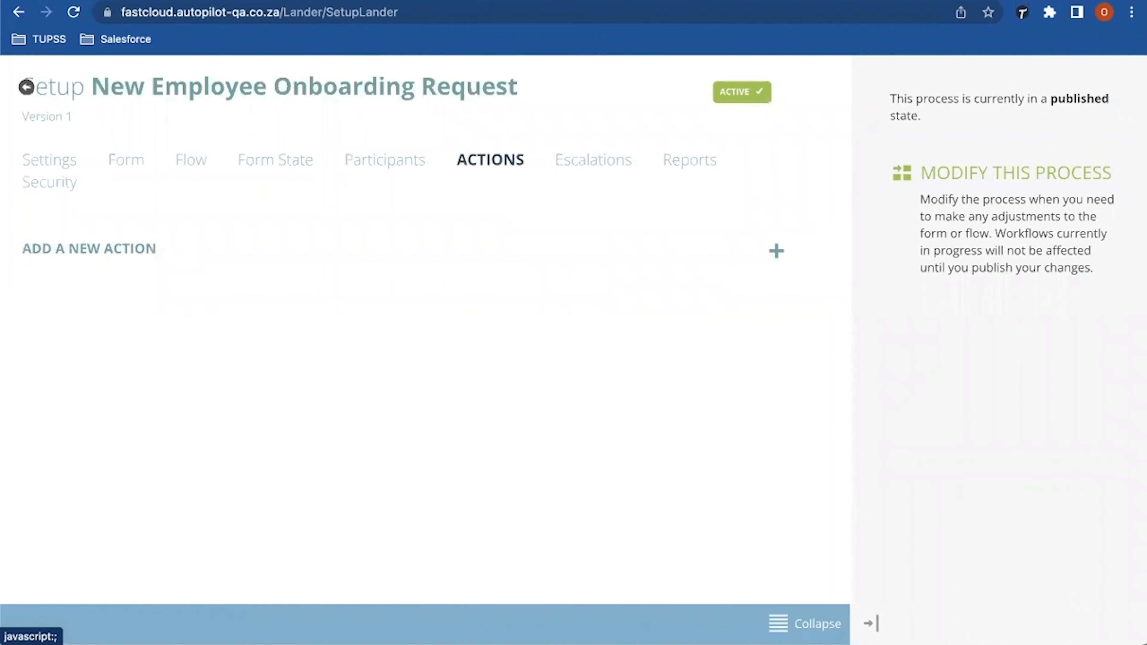